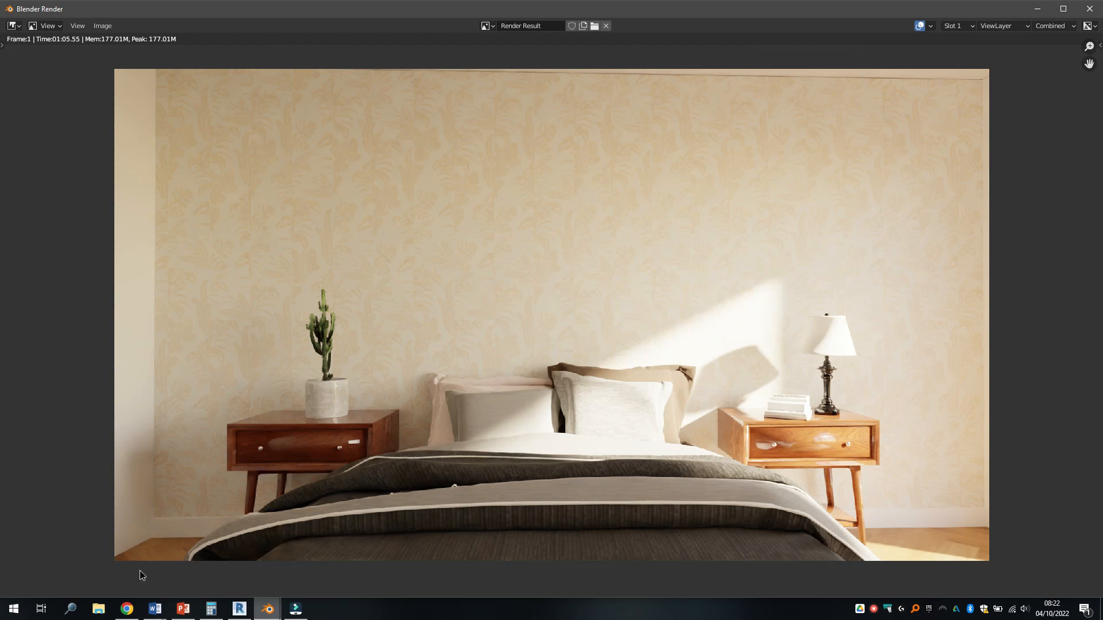
Step: Switch to SketchUp for Web in the browser and create a new model using the Décimal - mètres template
{"action": "left_click", "coordinate": [127, 610]}
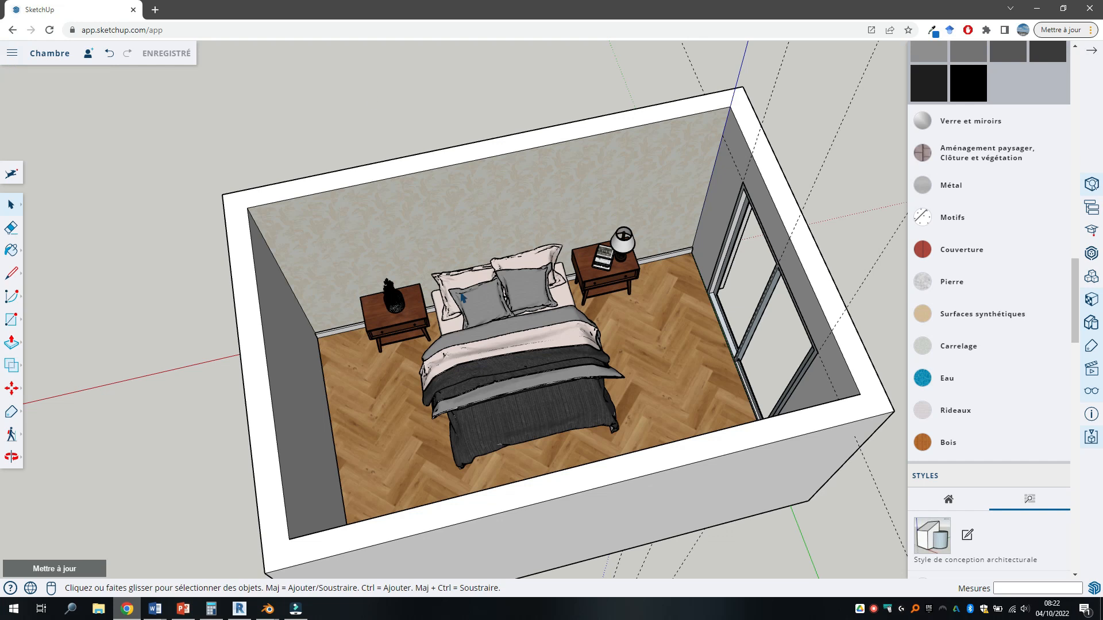
{"action": "left_click", "coordinate": [11, 53]}
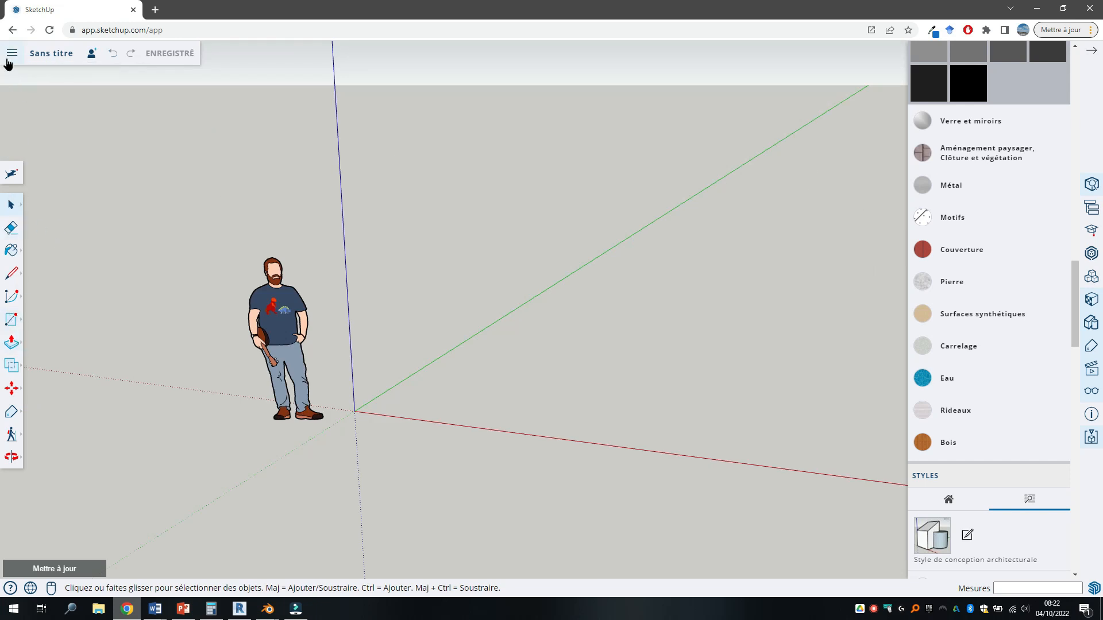
{"action": "left_click", "coordinate": [7, 59]}
{"action": "left_click", "coordinate": [26, 91]}
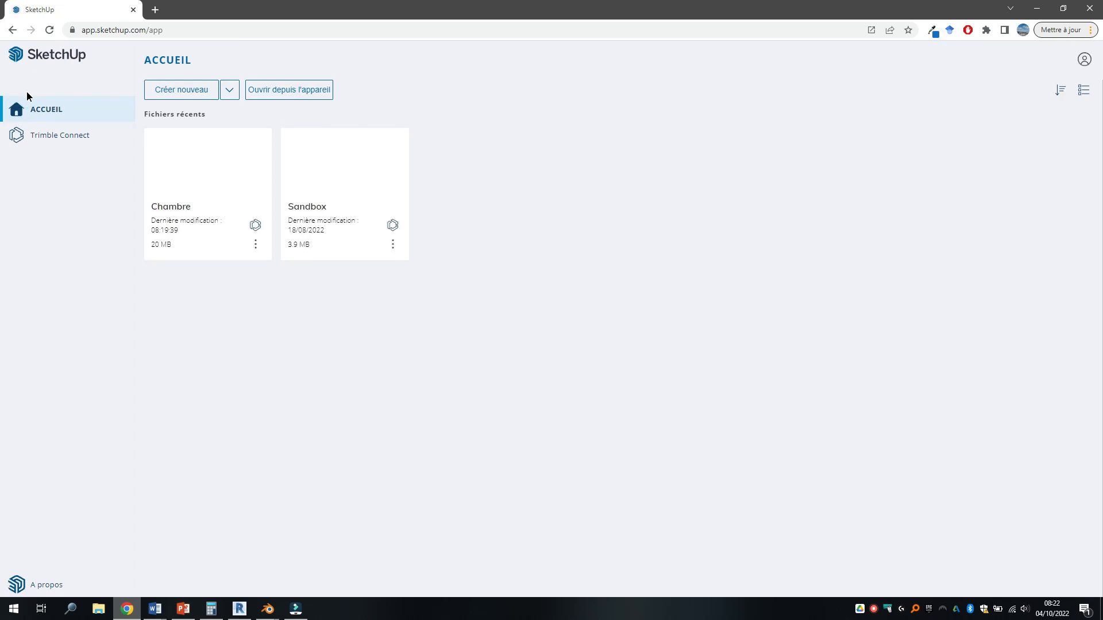
{"action": "left_click", "coordinate": [230, 91]}
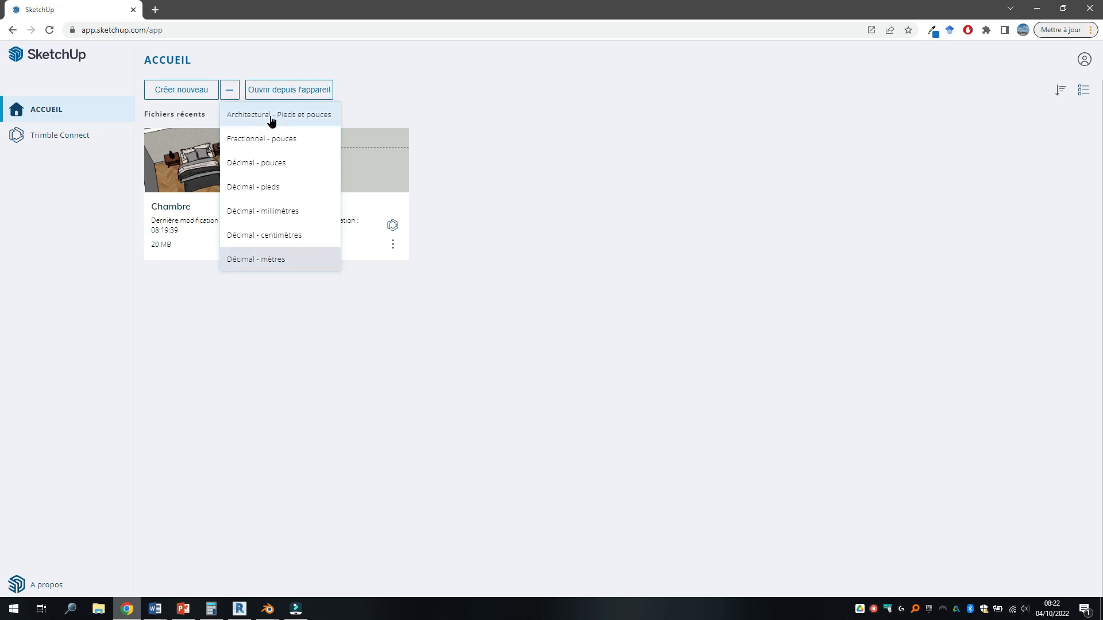
{"action": "left_click", "coordinate": [261, 262]}
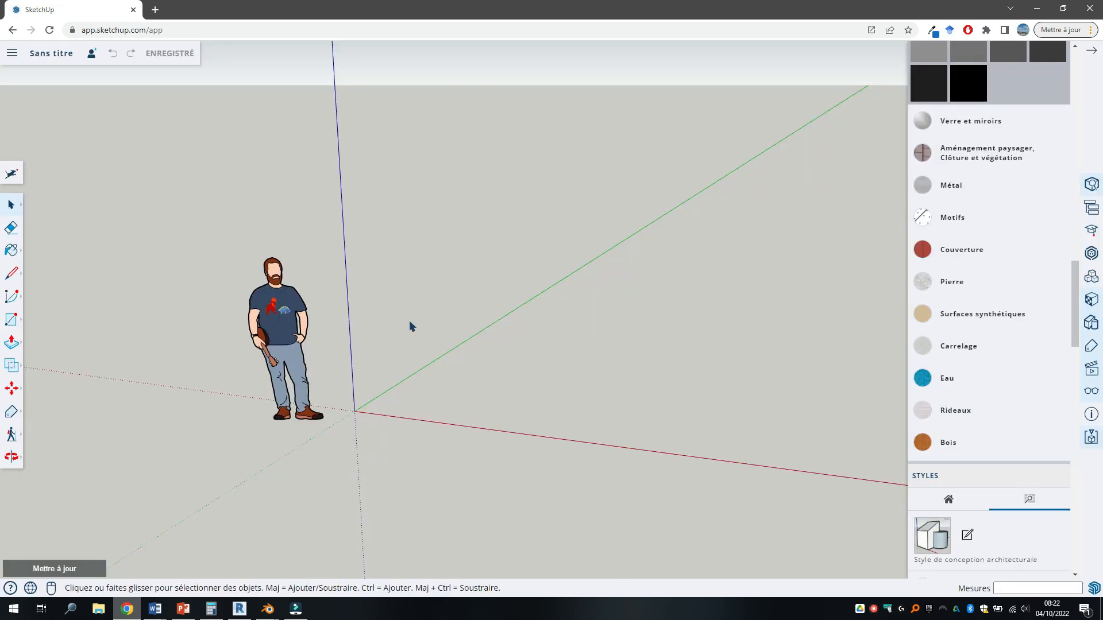
Step: Delete the default human figure near the origin
{"action": "scroll", "coordinate": [463, 364], "scroll_direction": "down", "scroll_amount": 3}
{"action": "middle_click_drag", "start_coordinate": [462, 364], "coordinate": [401, 353]}
{"action": "left_click", "coordinate": [357, 345]}
{"action": "key", "text": "Delete"}
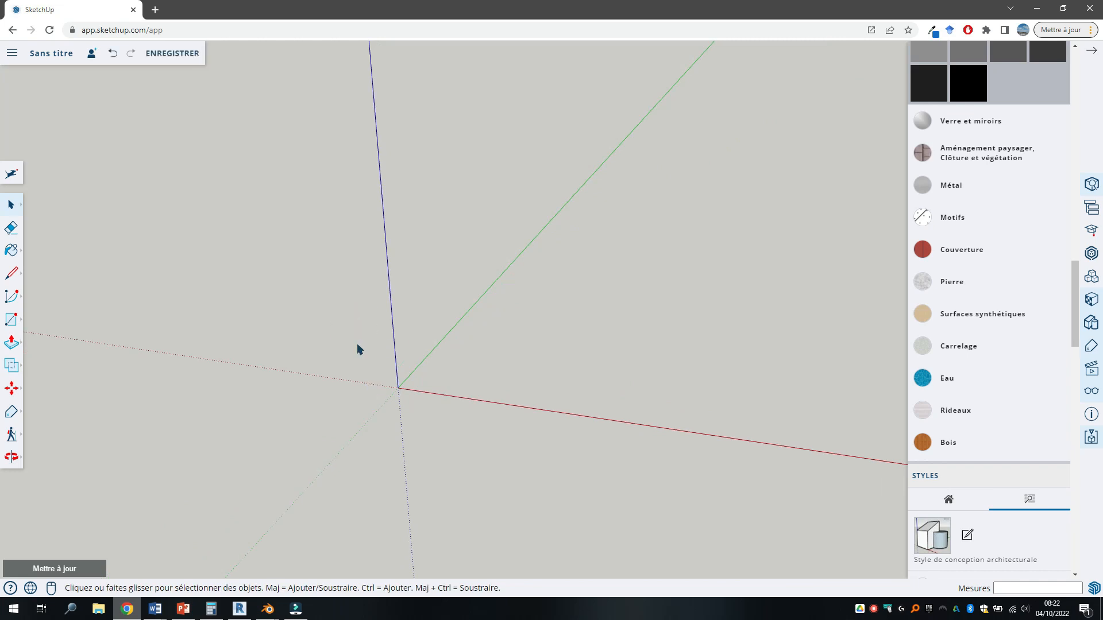
Step: Draw a 4.5 m by 3 m rectangle on the ground, starting from the origin along the red and green axes
{"action": "left_click", "coordinate": [11, 319]}
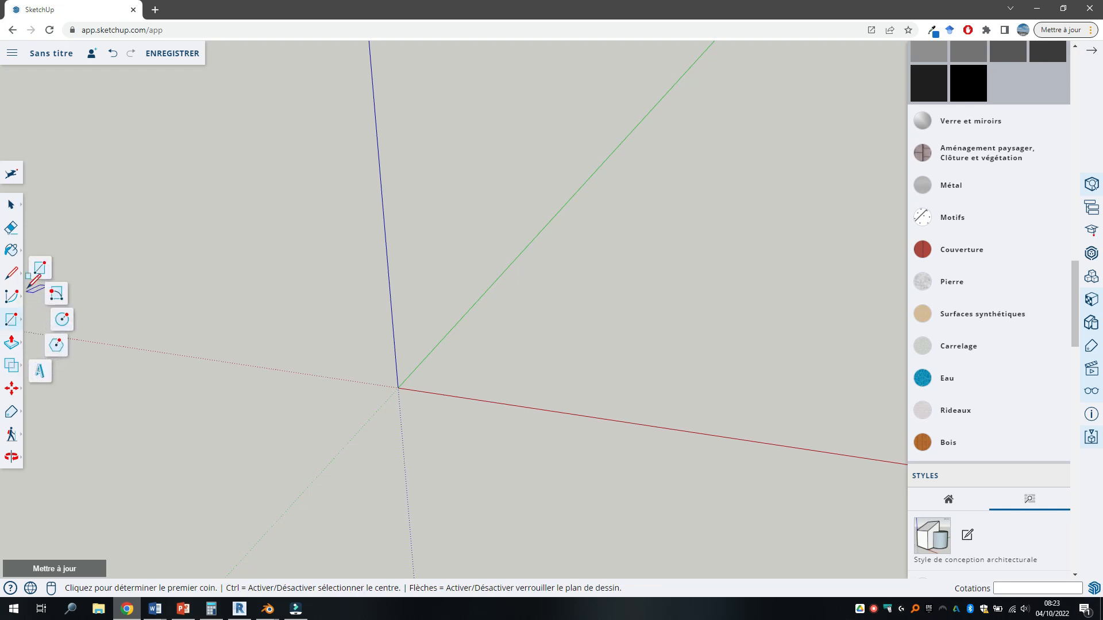
{"action": "left_click", "coordinate": [39, 273]}
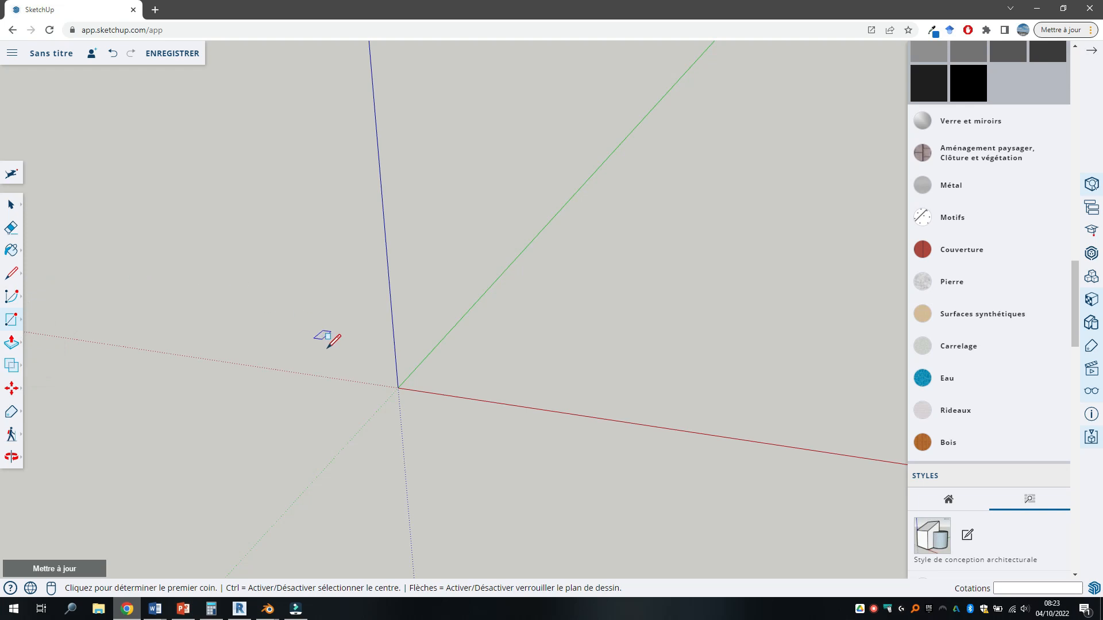
{"action": "left_click", "coordinate": [398, 387]}
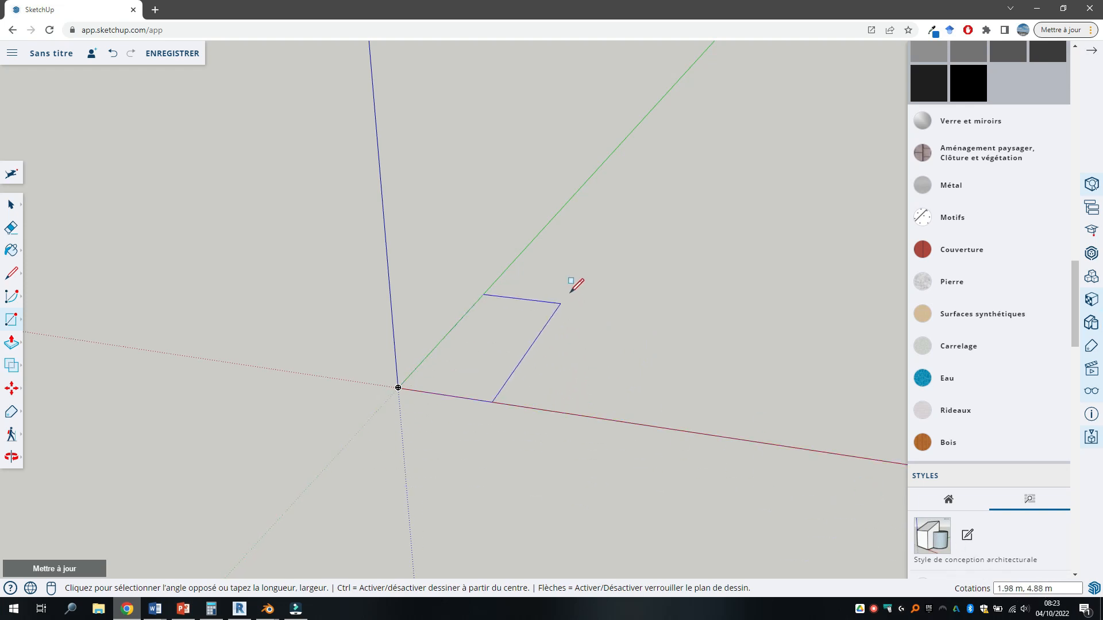
{"action": "type", "text": "4.5,3"}
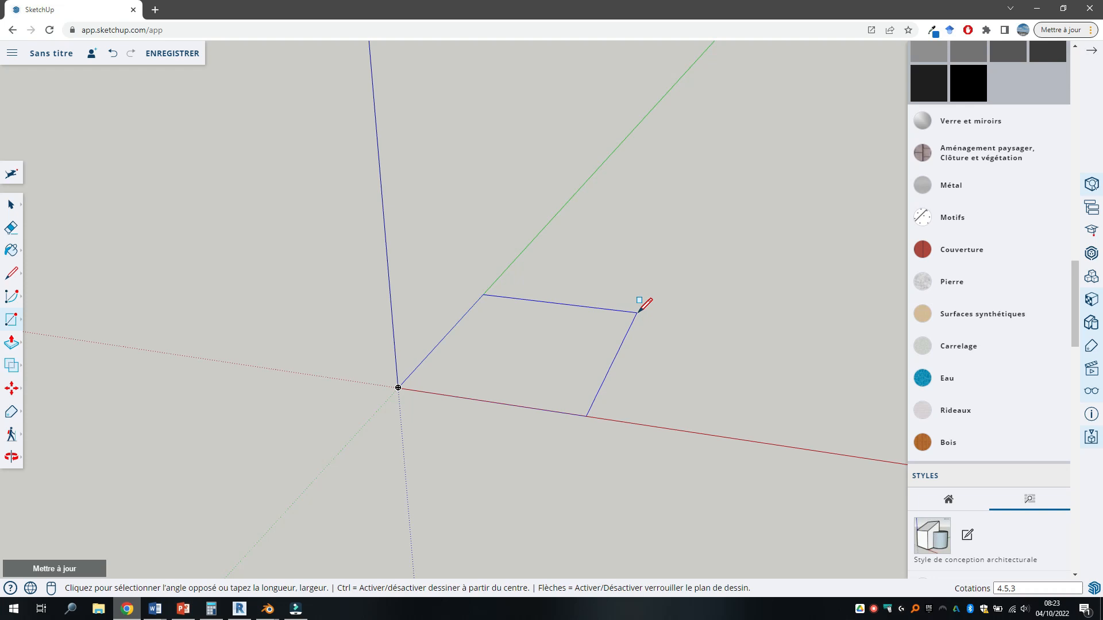
{"action": "key", "text": "Return"}
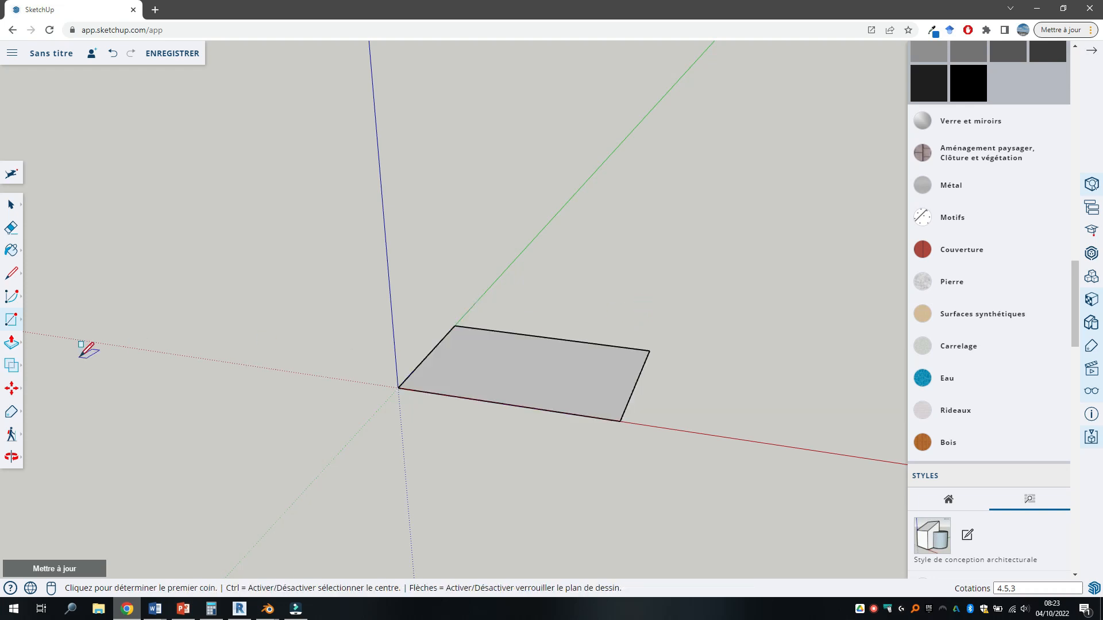
Step: Offset the rectangle's edges outward by 0.15 m to outline the wall thickness
{"action": "left_click", "coordinate": [11, 347]}
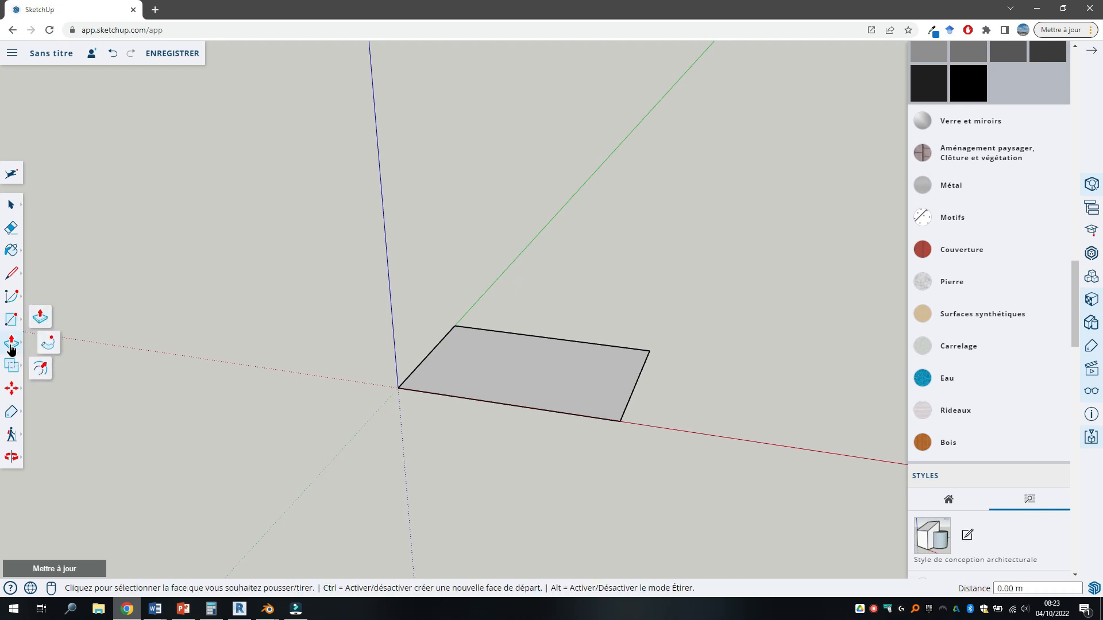
{"action": "left_click", "coordinate": [39, 370]}
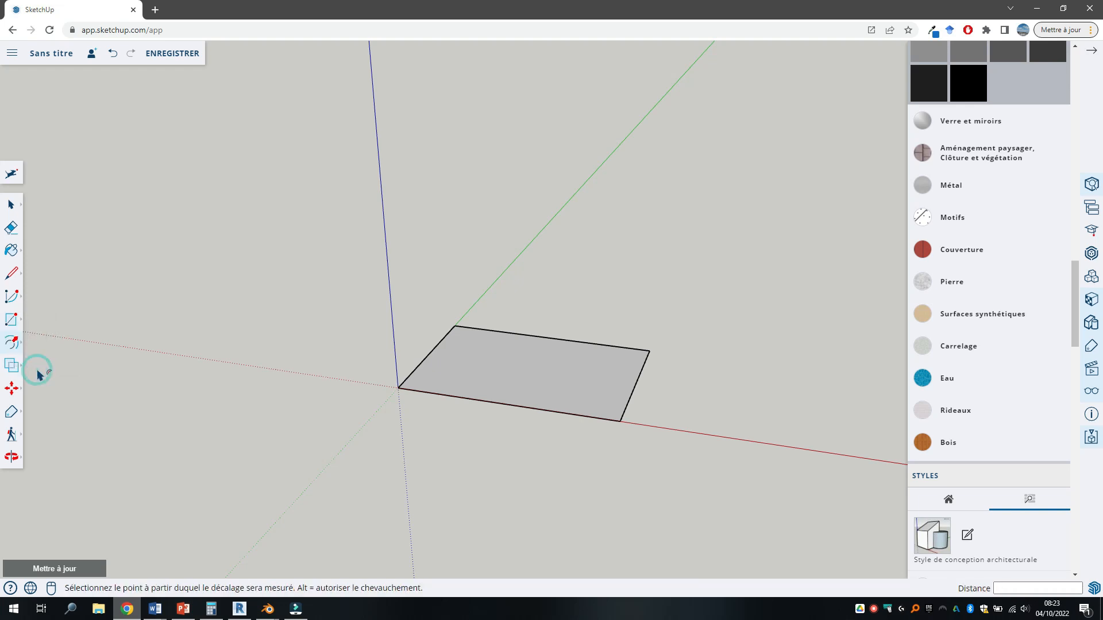
{"action": "left_click", "coordinate": [494, 366]}
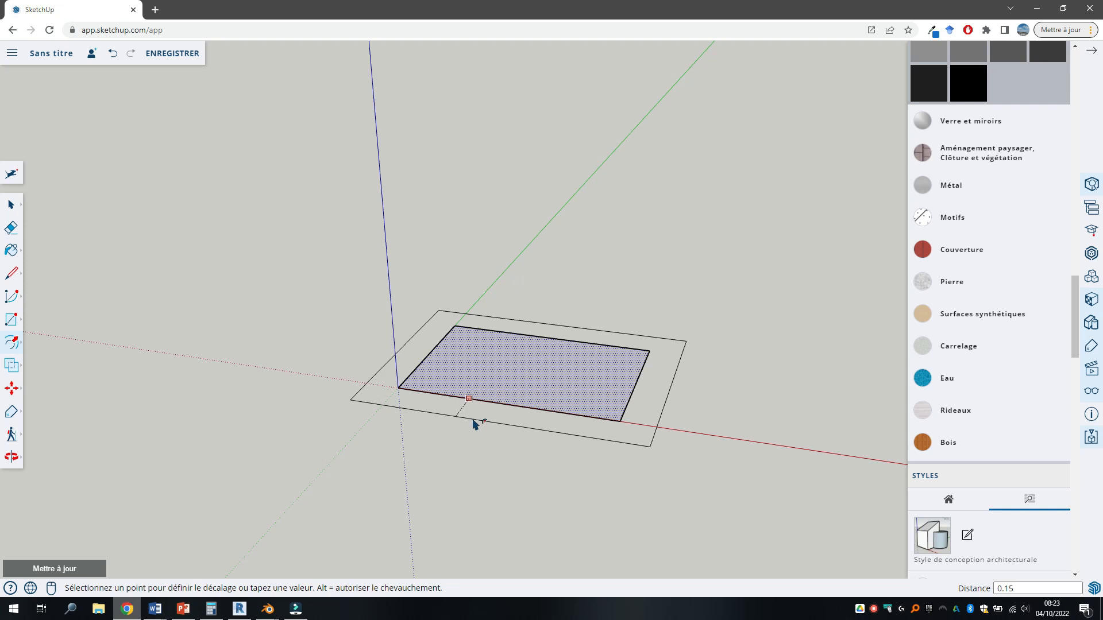
{"action": "left_click", "coordinate": [474, 424]}
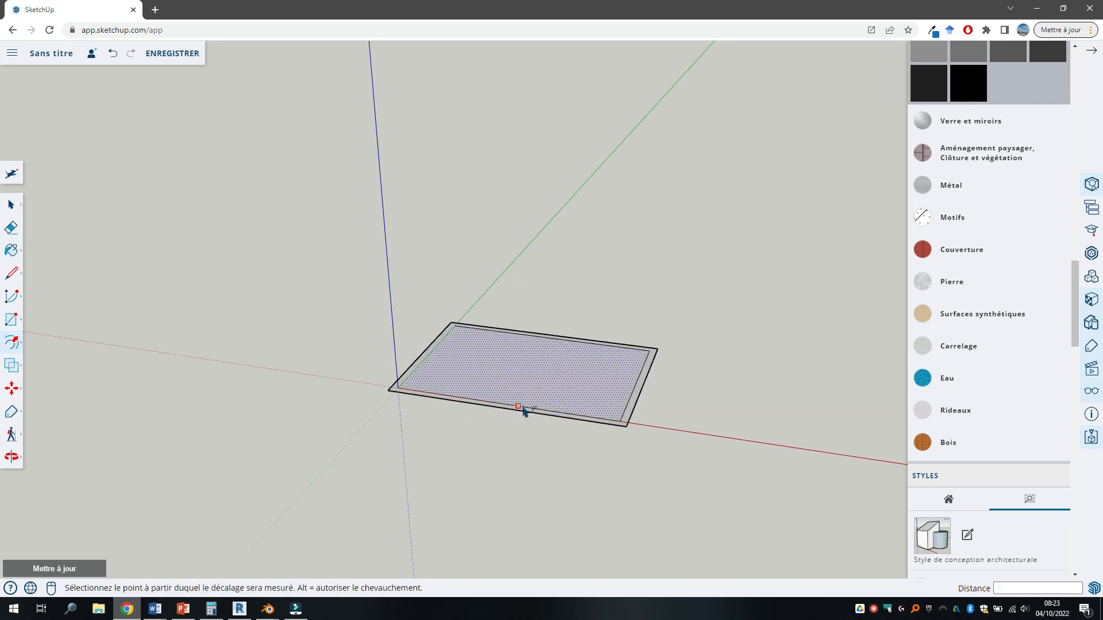
{"action": "scroll", "coordinate": [517, 424], "scroll_direction": "up", "scroll_amount": 3}
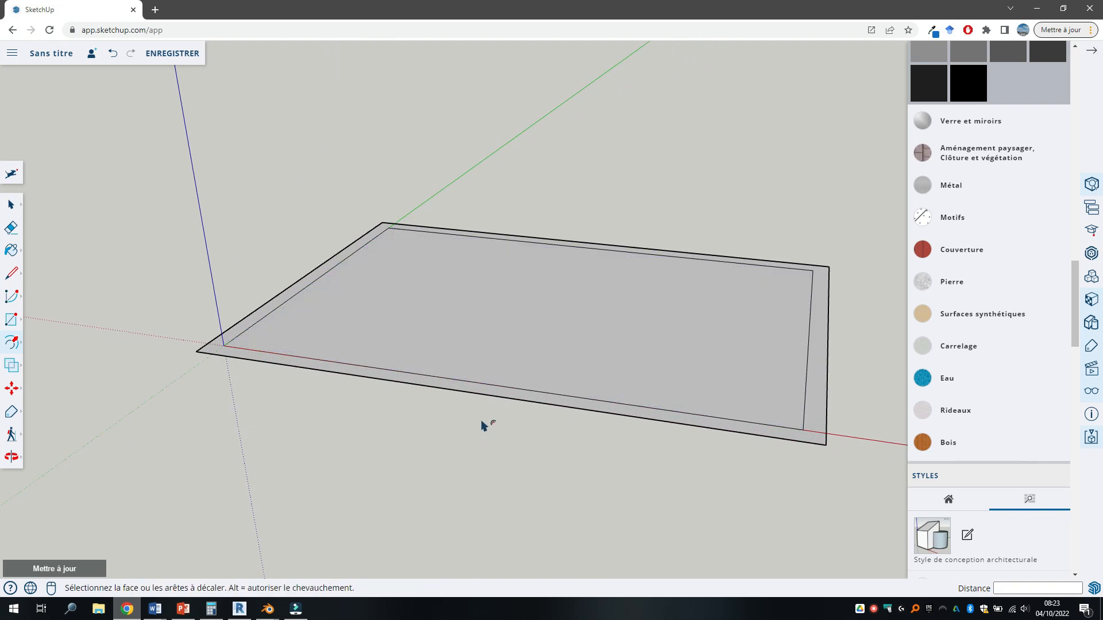
{"action": "key", "text": "space"}
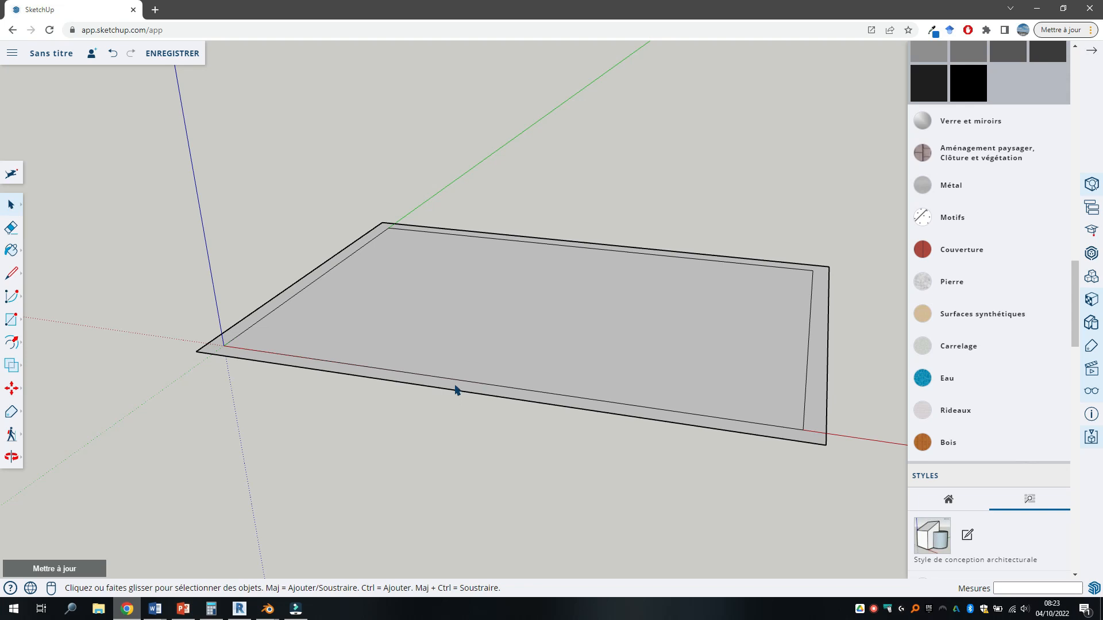
Step: Extrude the border face between the two rectangles upward by 2.6 m with Push/Pull to form the walls
{"action": "key", "text": "p"}
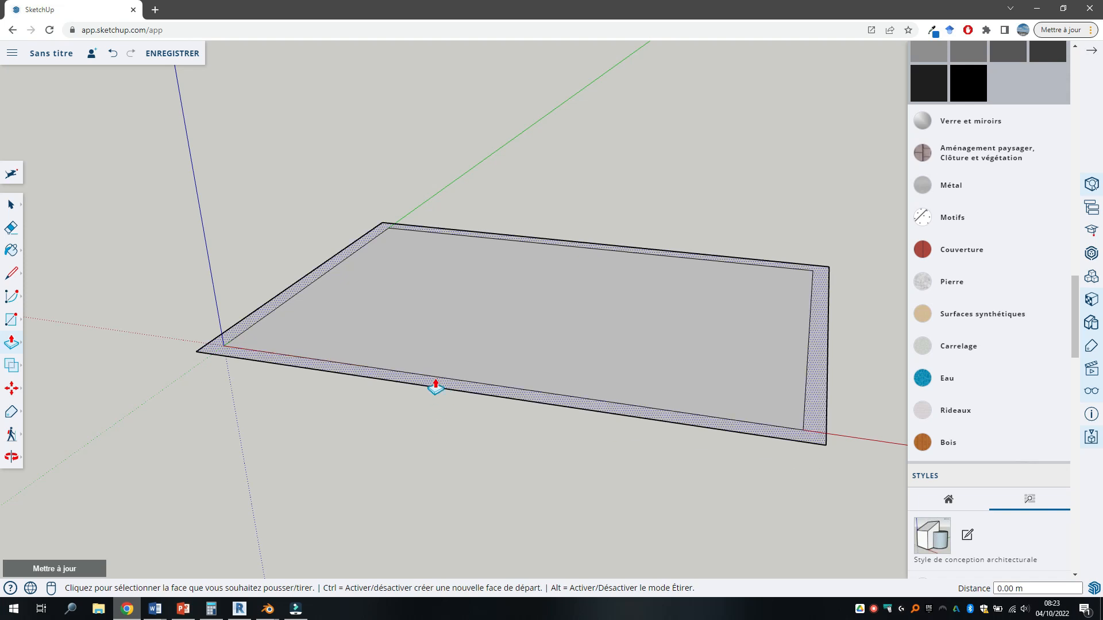
{"action": "left_click", "coordinate": [440, 390]}
{"action": "type", "text": "2.6"}
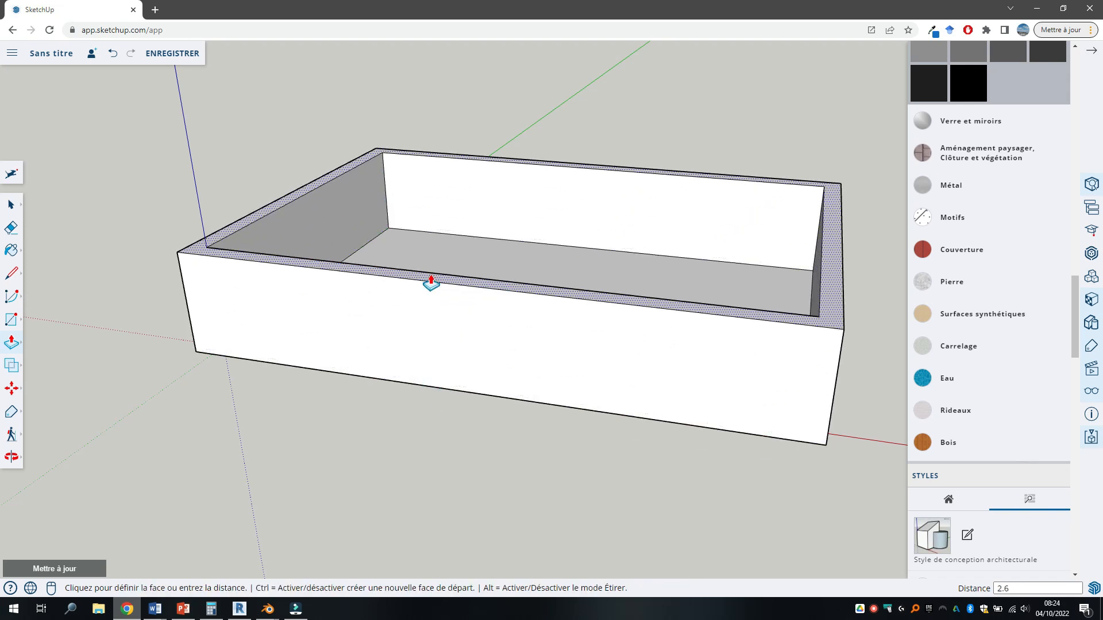
{"action": "key", "text": "Return"}
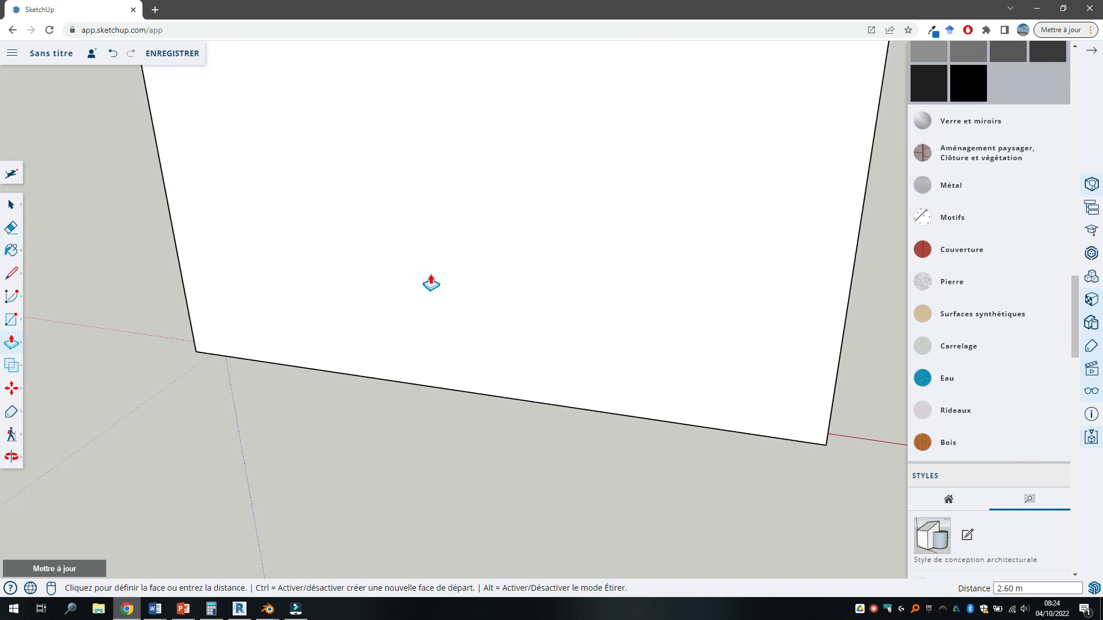
Step: Delete the floor face enclosed by the walls
{"action": "scroll", "coordinate": [495, 325], "scroll_direction": "down", "scroll_amount": 6}
{"action": "middle_click_drag", "start_coordinate": [564, 295], "coordinate": [571, 271]}
{"action": "scroll", "coordinate": [571, 258], "scroll_direction": "up", "scroll_amount": 5}
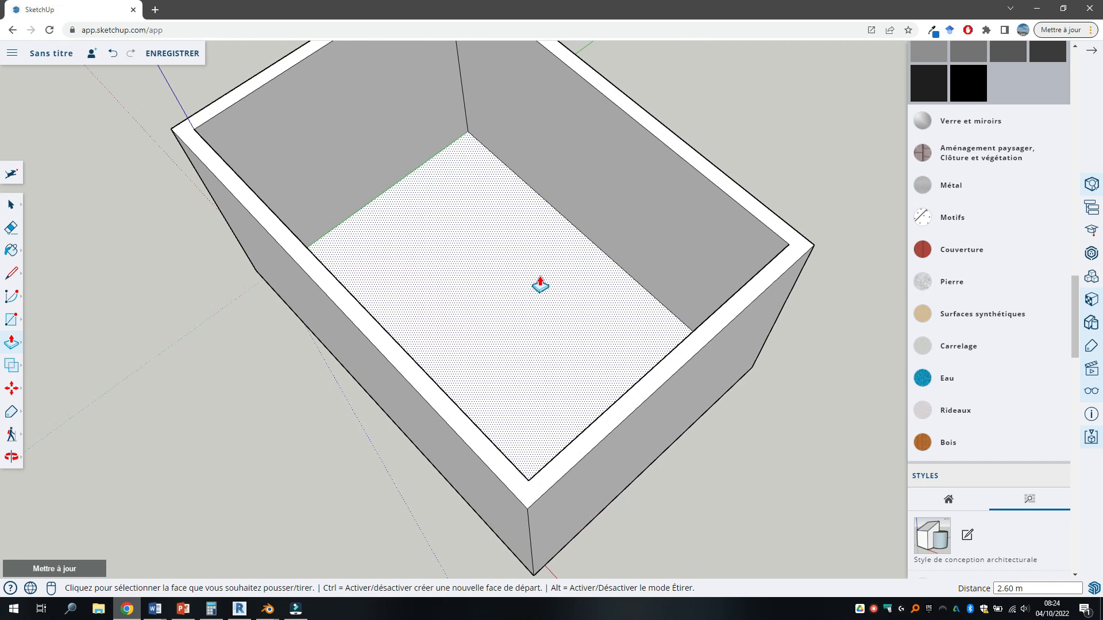
{"action": "key", "text": "space"}
{"action": "left_click", "coordinate": [511, 309]}
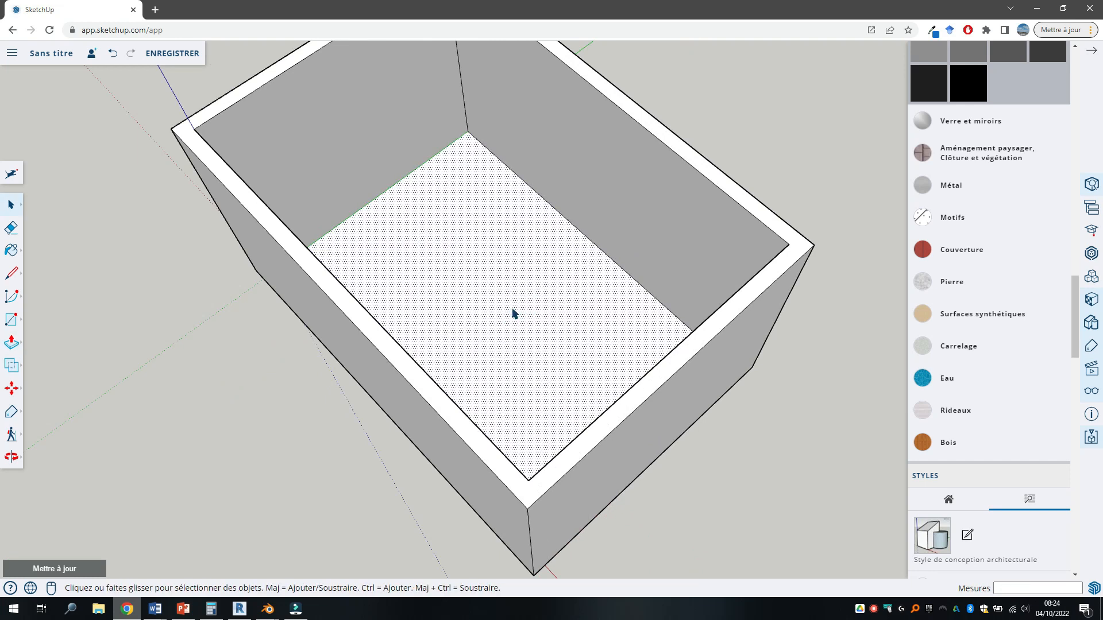
{"action": "key", "text": "Delete"}
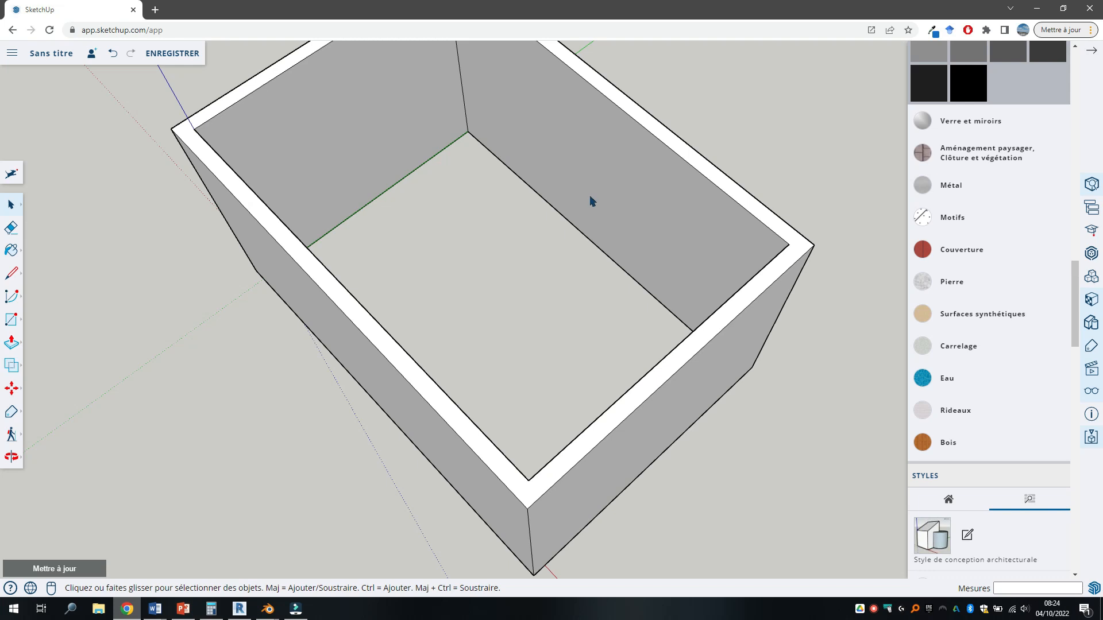
Step: Select all connected wall geometry and make it a group
{"action": "triple_click", "coordinate": [591, 197]}
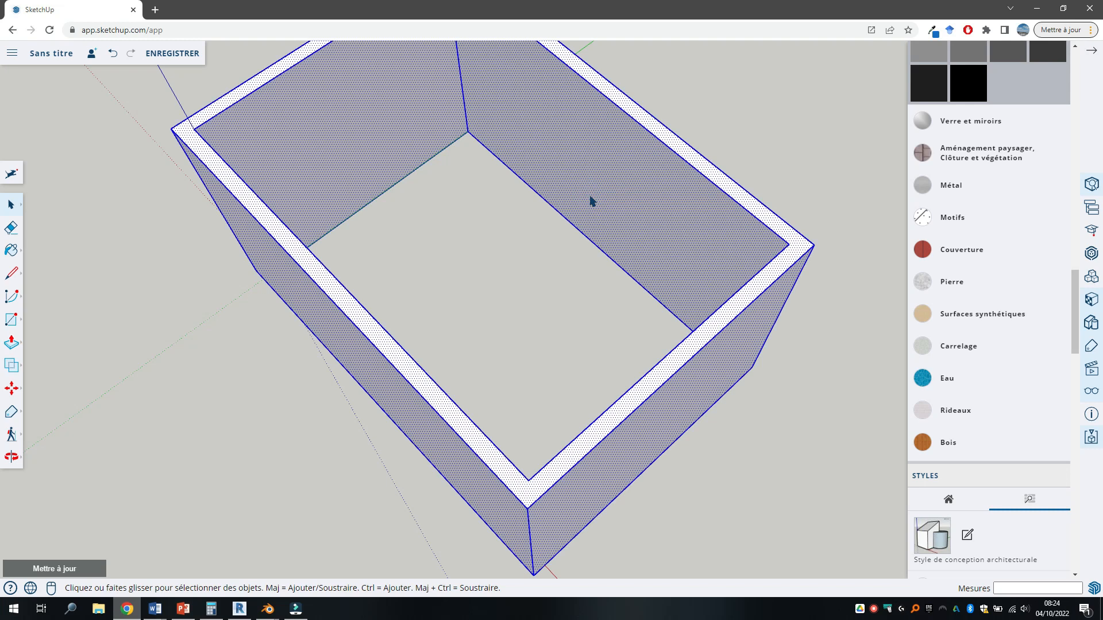
{"action": "right_click", "coordinate": [591, 197]}
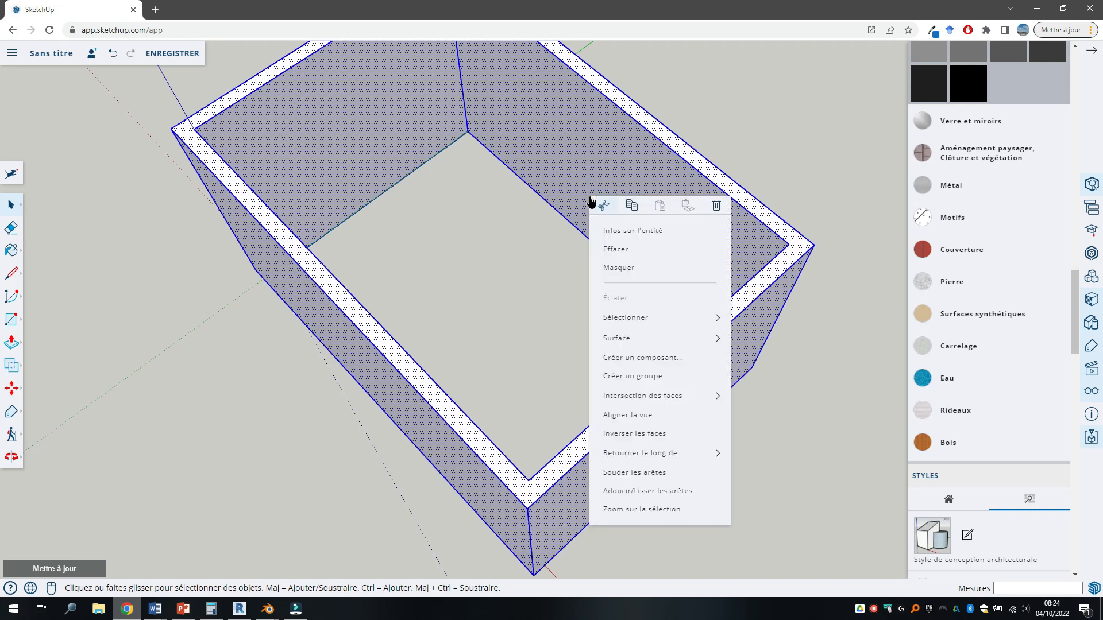
{"action": "left_click", "coordinate": [626, 383]}
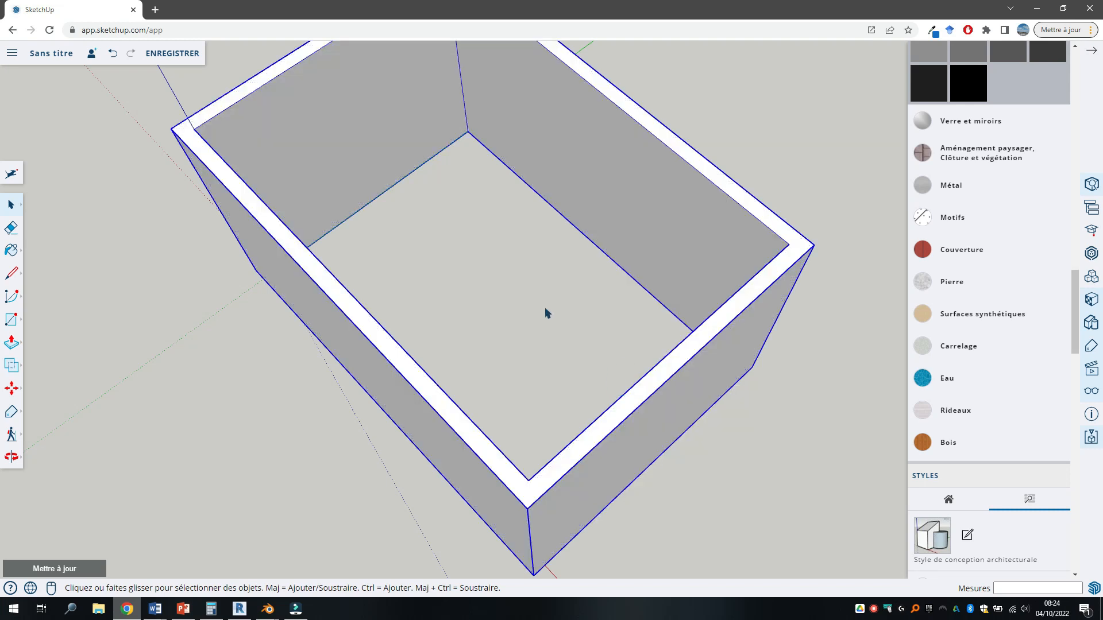
Step: Draw a floor rectangle between the opposite inner bottom corners of the walls
{"action": "middle_click_drag", "start_coordinate": [534, 301], "coordinate": [177, 296]}
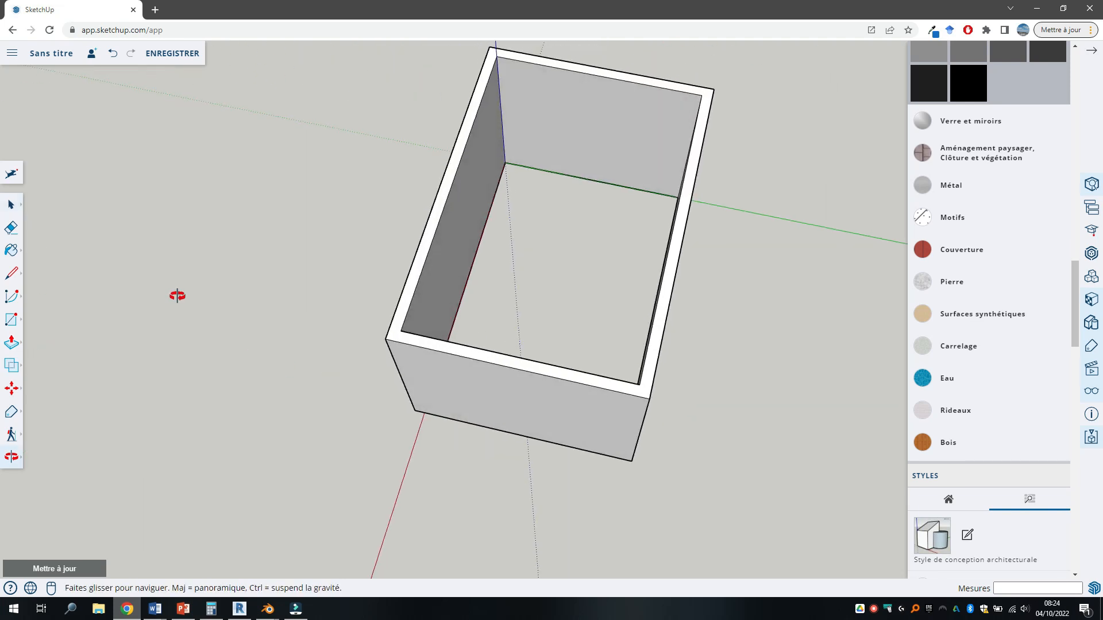
{"action": "middle_click_drag", "start_coordinate": [482, 261], "coordinate": [725, 321]}
{"action": "left_click", "coordinate": [9, 322]}
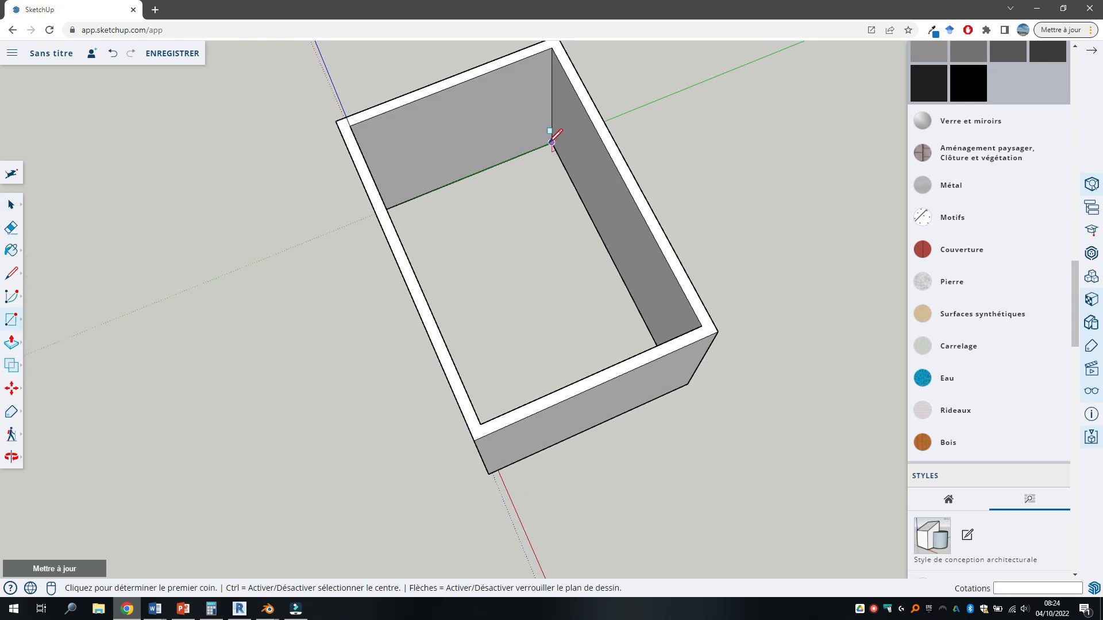
{"action": "middle_click_drag", "start_coordinate": [551, 135], "coordinate": [861, 275]}
{"action": "middle_click_drag", "start_coordinate": [512, 374], "coordinate": [726, 337]}
{"action": "scroll", "coordinate": [588, 281], "scroll_direction": "up", "scroll_amount": 5}
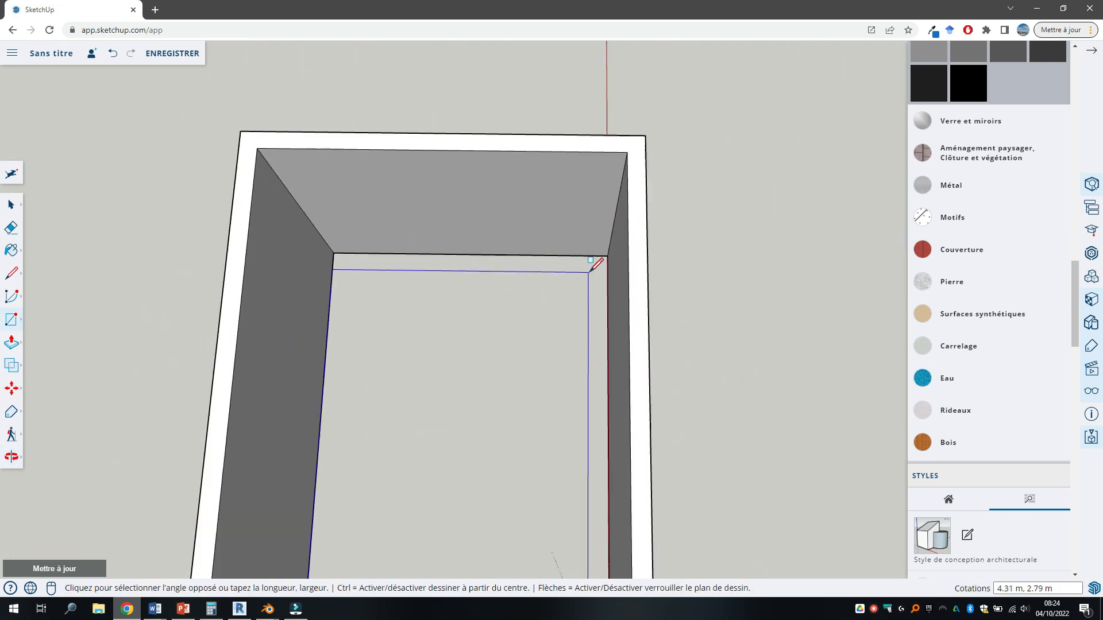
{"action": "left_click", "coordinate": [609, 254]}
Step: Extrude the floor face downward by 0.2 m from its underside with Push/Pull to form a slab
{"action": "scroll", "coordinate": [534, 364], "scroll_direction": "down", "scroll_amount": 5}
{"action": "middle_click_drag", "start_coordinate": [534, 363], "coordinate": [435, 349]}
{"action": "scroll", "coordinate": [428, 385], "scroll_direction": "up", "scroll_amount": 3}
{"action": "key", "text": "p"}
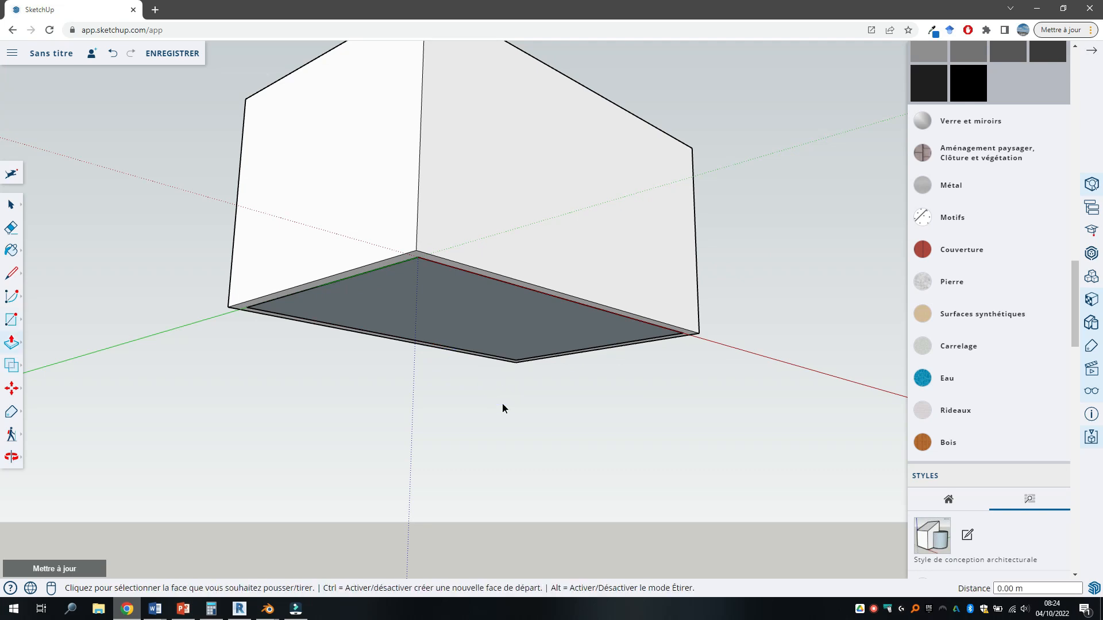
{"action": "left_click", "coordinate": [460, 304]}
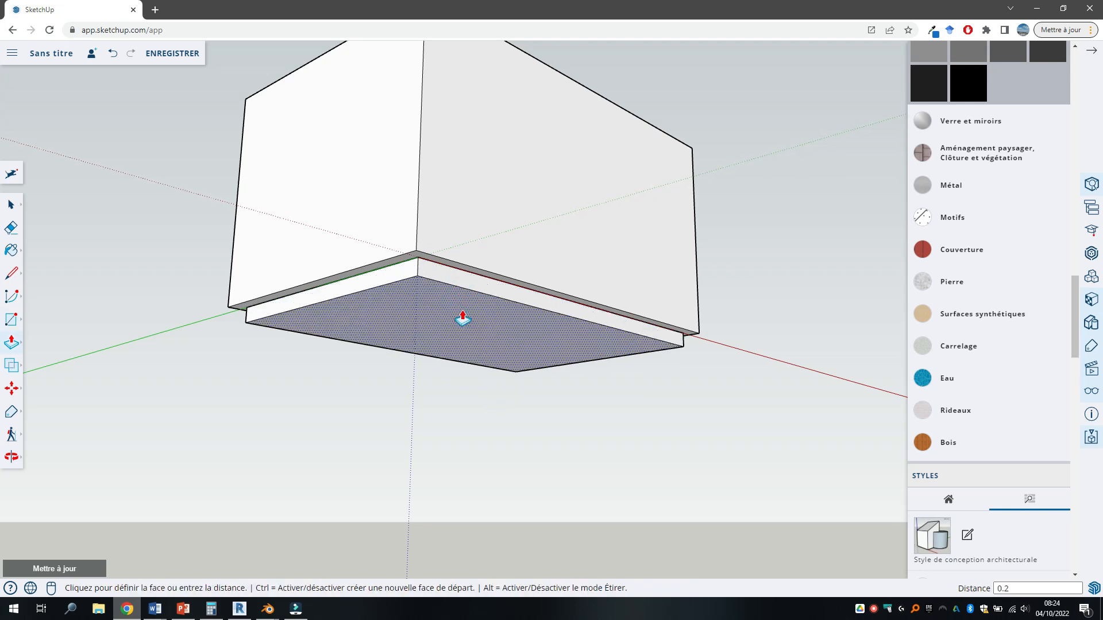
{"action": "key", "text": "Return"}
Step: Examine the floor slab from below and the room's interior from above
{"action": "scroll", "coordinate": [463, 319], "scroll_direction": "down", "scroll_amount": 3}
{"action": "middle_click_drag", "start_coordinate": [542, 237], "coordinate": [543, 240]}
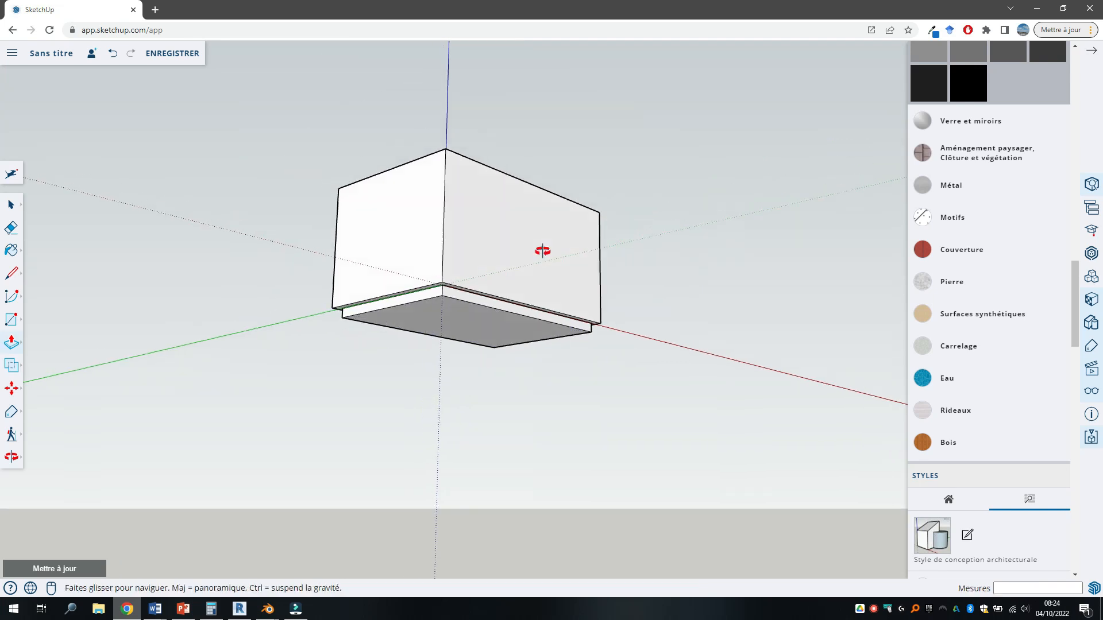
{"action": "scroll", "coordinate": [431, 295], "scroll_direction": "up", "scroll_amount": 3}
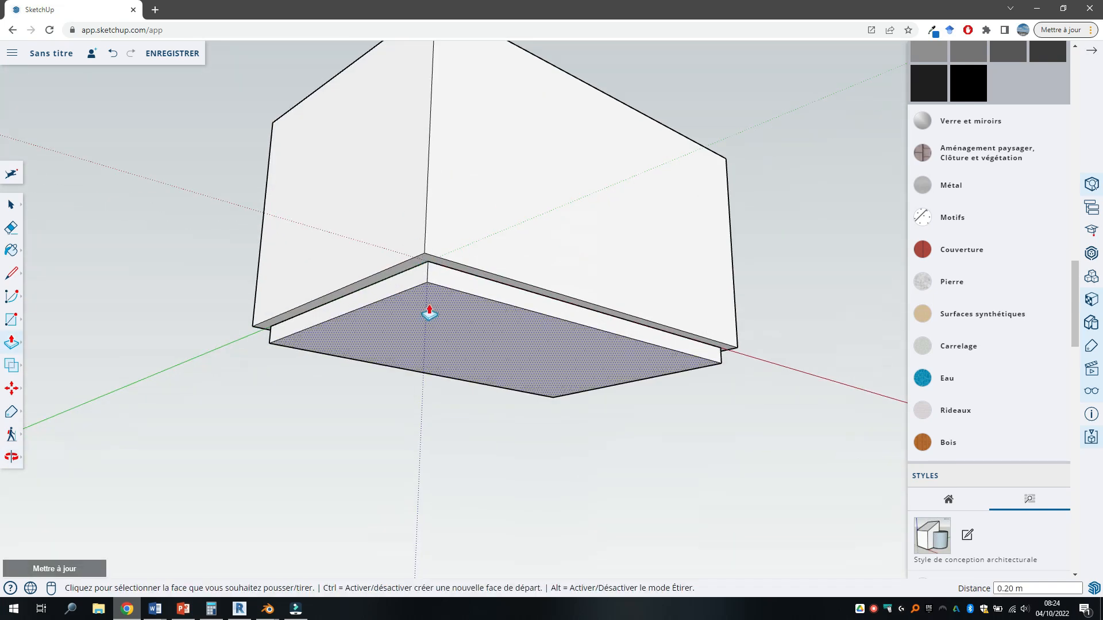
{"action": "scroll", "coordinate": [611, 216], "scroll_direction": "down", "scroll_amount": 3}
{"action": "middle_click_drag", "start_coordinate": [611, 217], "coordinate": [382, 406]}
{"action": "middle_click_drag", "start_coordinate": [598, 297], "coordinate": [513, 503]}
{"action": "scroll", "coordinate": [598, 316], "scroll_direction": "up", "scroll_amount": 3}
{"action": "scroll", "coordinate": [599, 316], "scroll_direction": "down", "scroll_amount": 2}
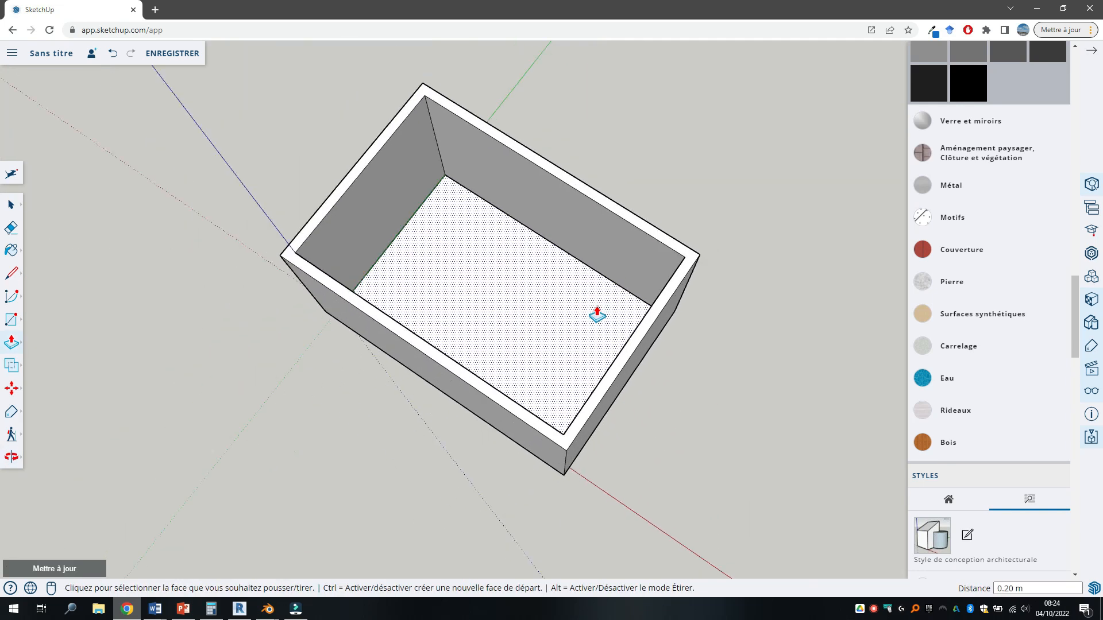
{"action": "scroll", "coordinate": [599, 316], "scroll_direction": "down", "scroll_amount": 1}
{"action": "middle_click_drag", "start_coordinate": [557, 328], "coordinate": [597, 281]}
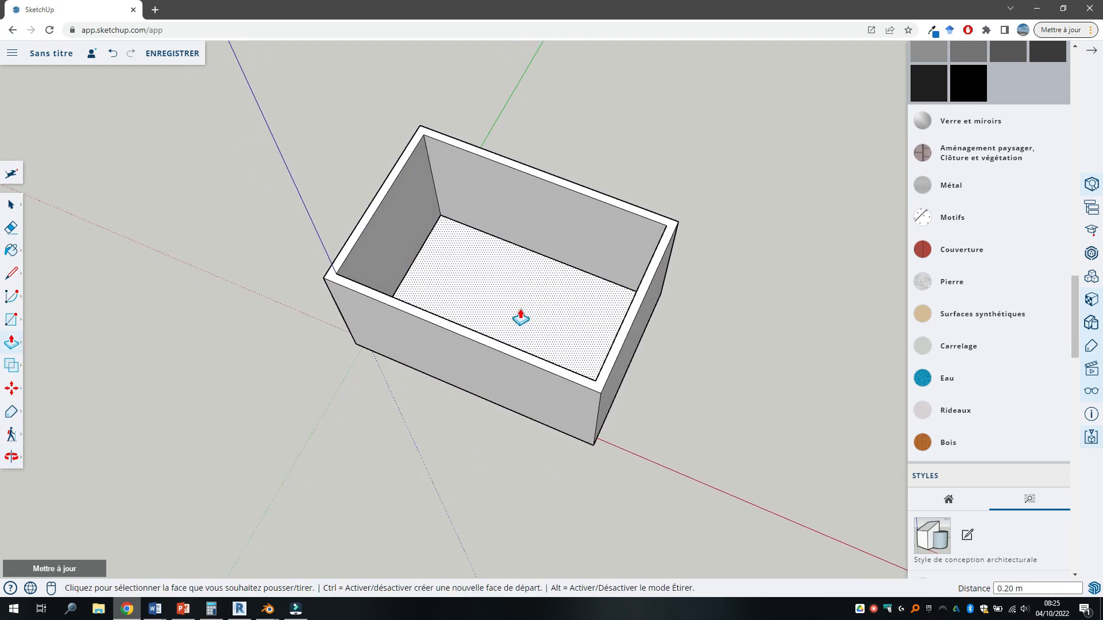
Step: Search 3D Warehouse for "window" and place the first result, a two-pane window, outside the room alongside a long wall
{"action": "middle_click_drag", "start_coordinate": [577, 285], "coordinate": [359, 335]}
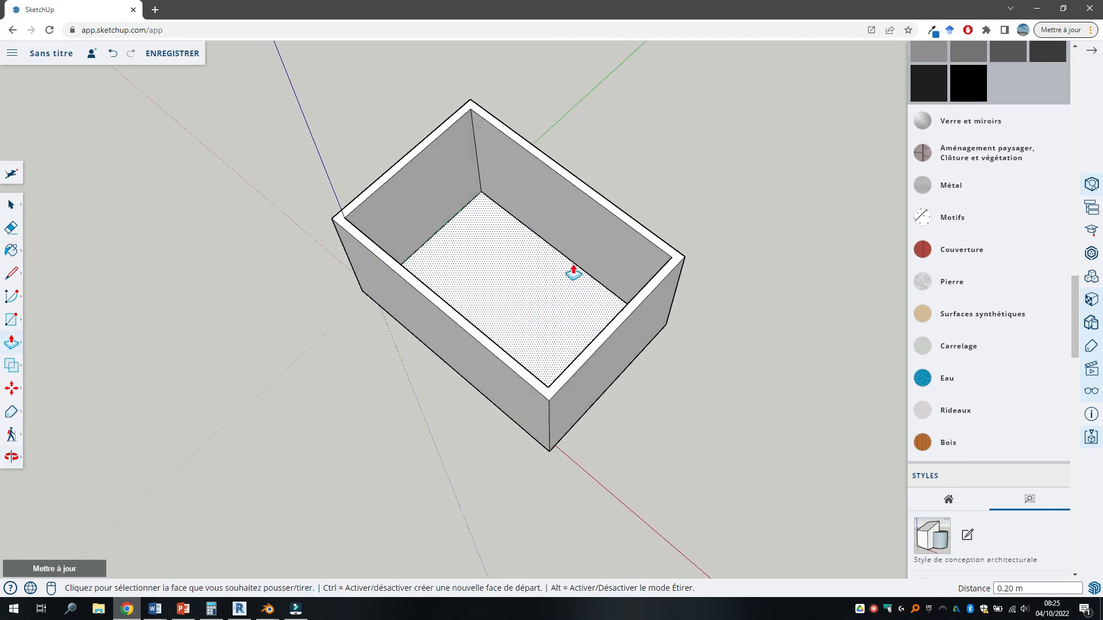
{"action": "scroll", "coordinate": [548, 298], "scroll_direction": "up", "scroll_amount": 4}
{"action": "scroll", "coordinate": [548, 297], "scroll_direction": "down", "scroll_amount": 2}
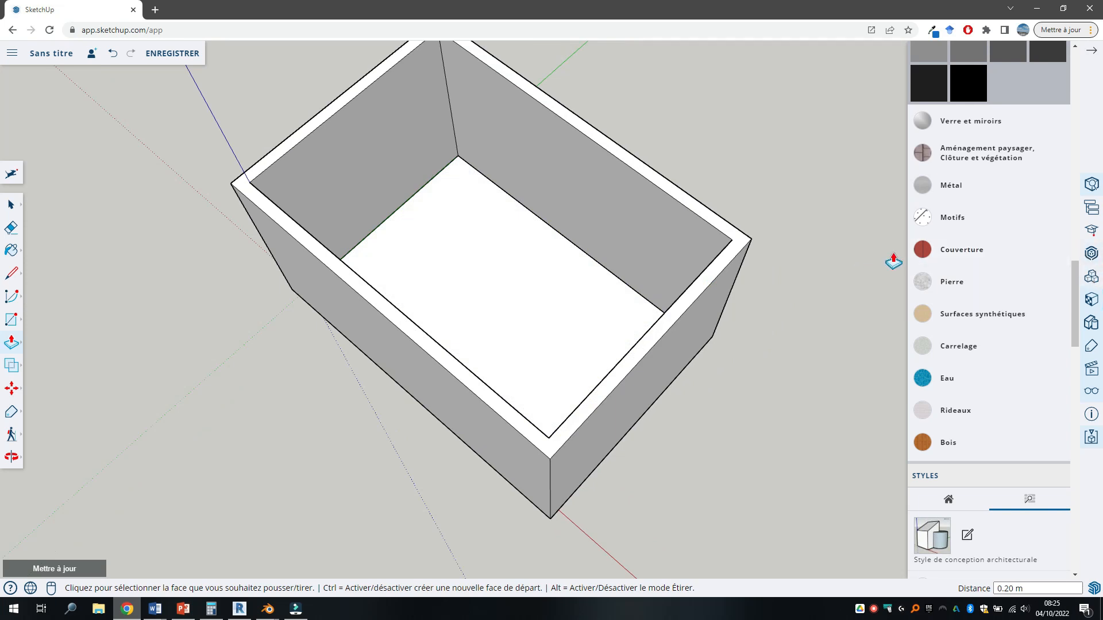
{"action": "left_click", "coordinate": [1091, 254]}
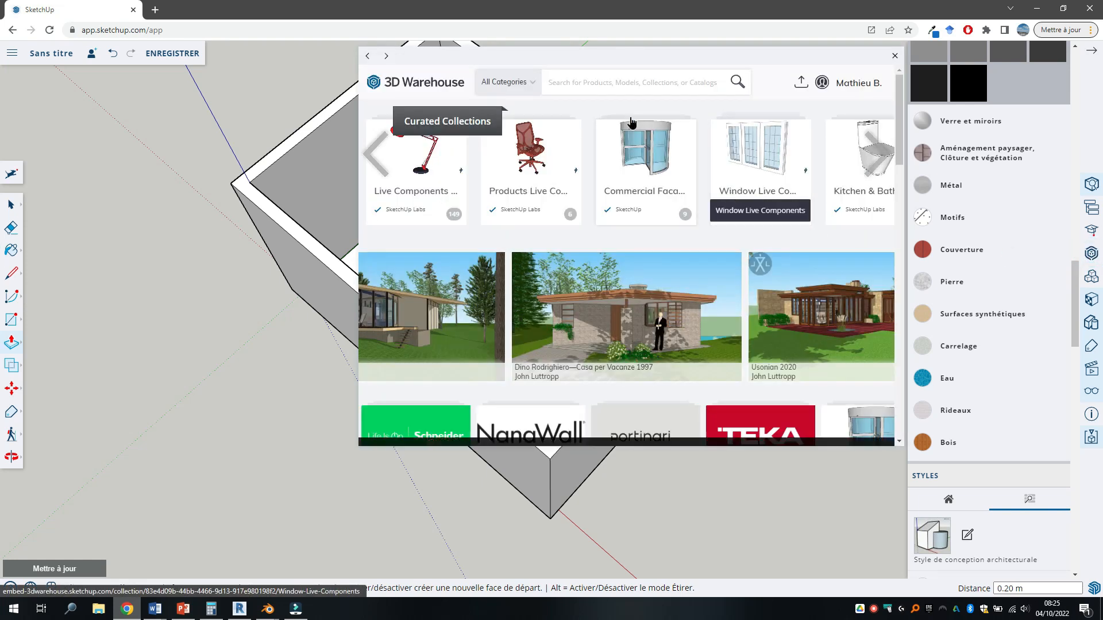
{"action": "type", "text": "w"}
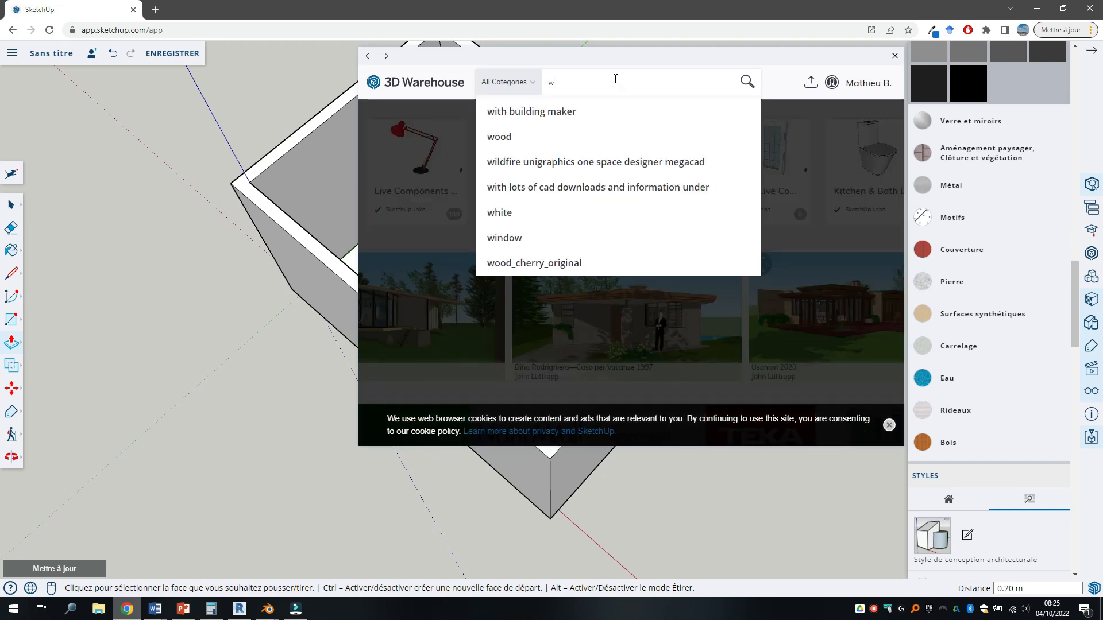
{"action": "type", "text": "indow"}
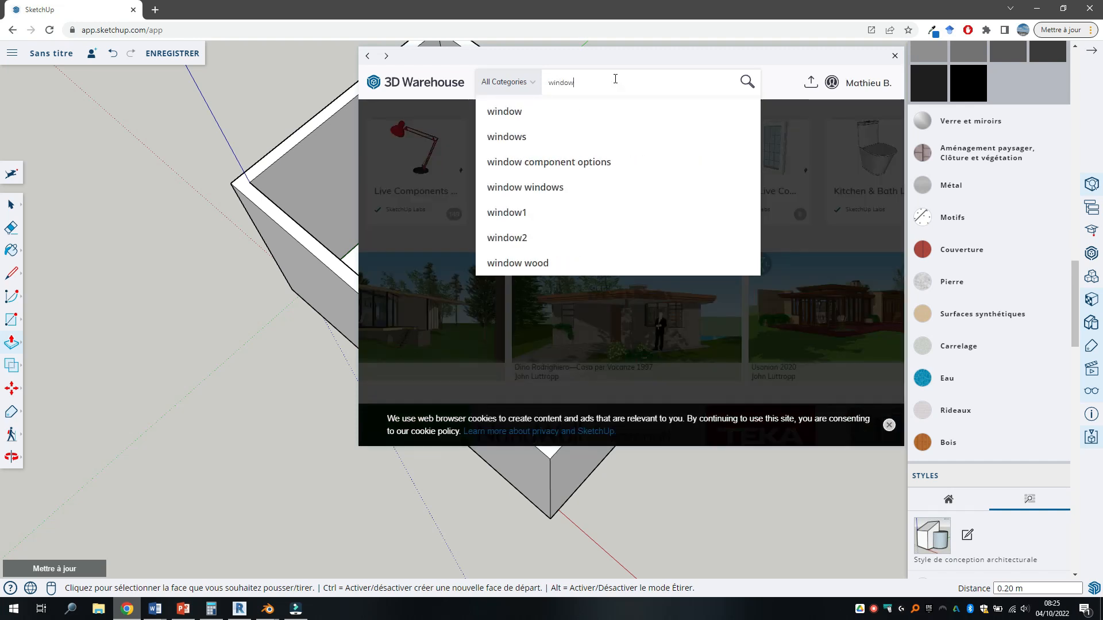
{"action": "key", "text": "Return"}
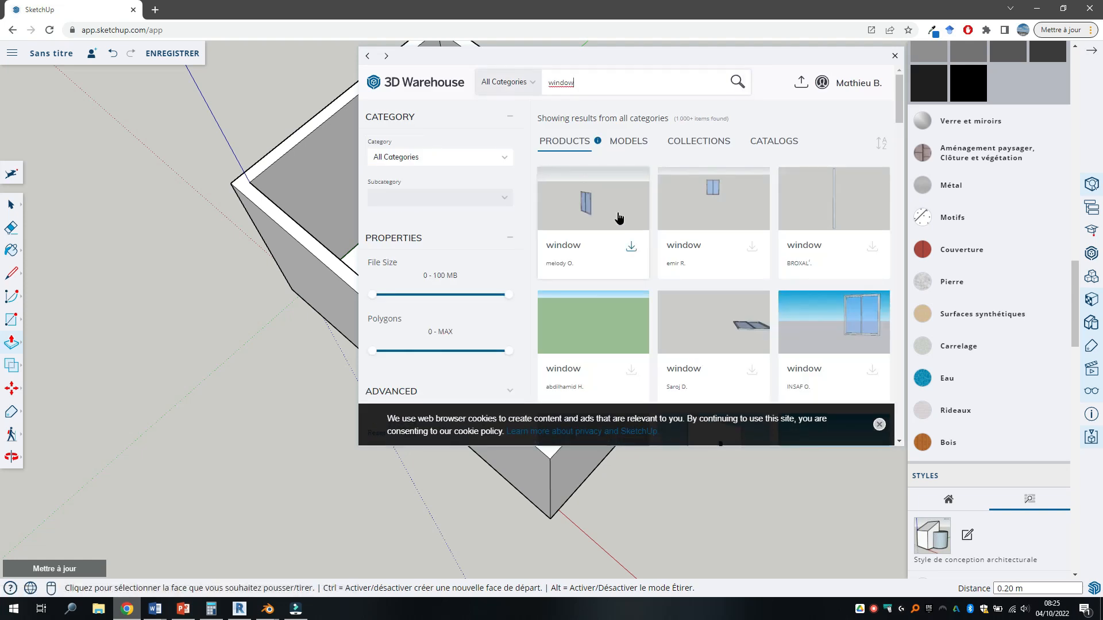
{"action": "left_click", "coordinate": [631, 249]}
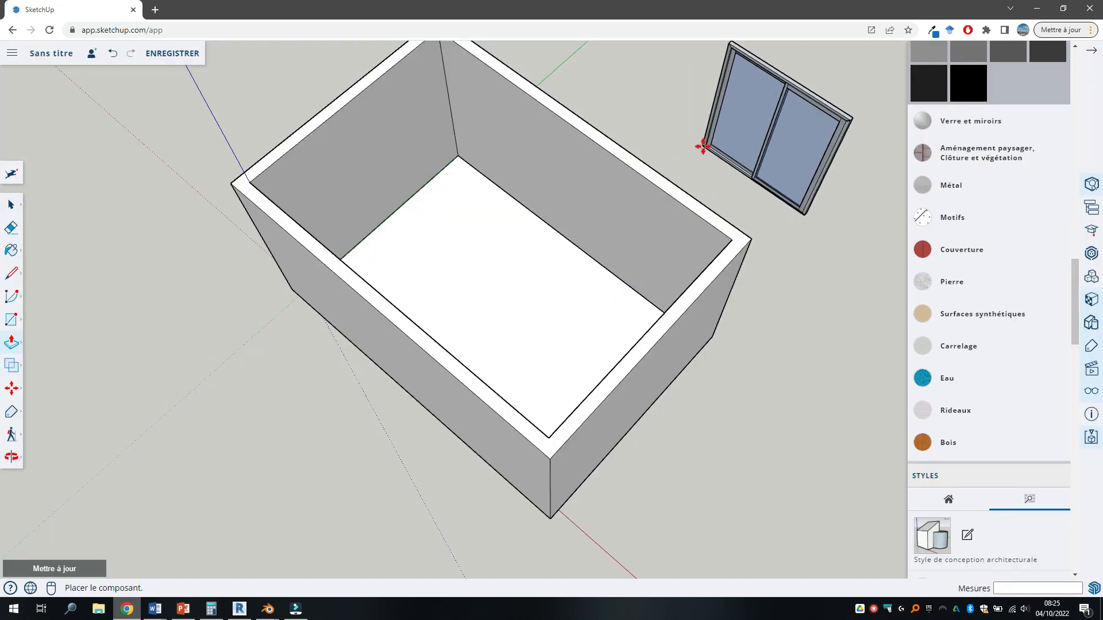
{"action": "left_click", "coordinate": [671, 156]}
Step: Measure the window's overall width between its upper frame corners with the Tape Measure
{"action": "scroll", "coordinate": [812, 261], "scroll_direction": "down", "scroll_amount": 1}
{"action": "middle_click_drag", "start_coordinate": [812, 261], "coordinate": [272, 127]}
{"action": "middle_click_drag", "start_coordinate": [636, 387], "coordinate": [655, 357]}
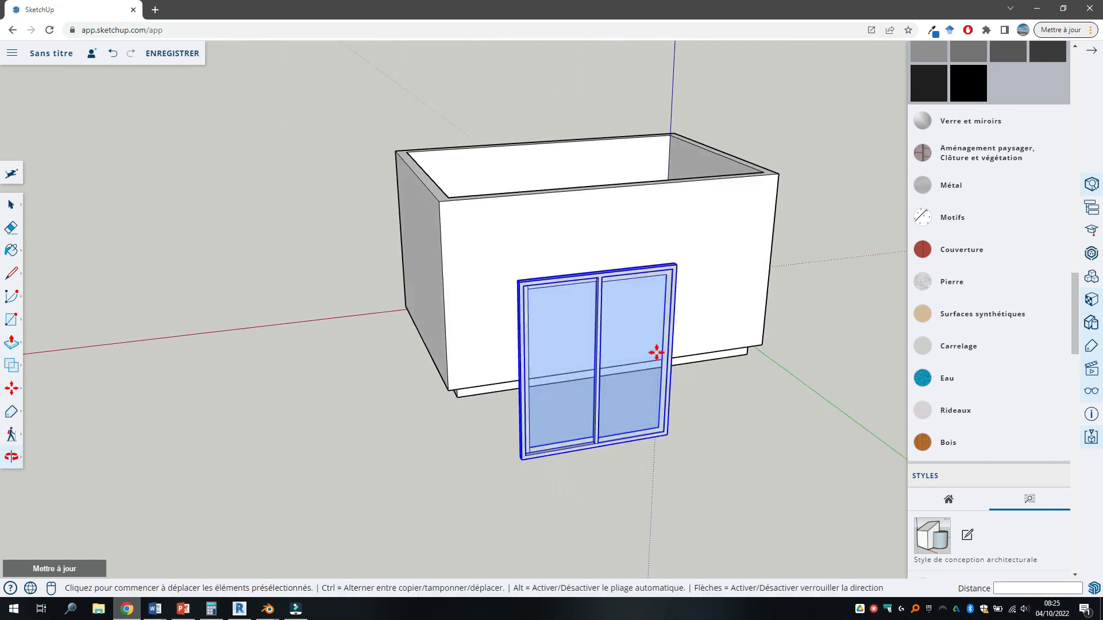
{"action": "scroll", "coordinate": [666, 424], "scroll_direction": "up", "scroll_amount": 4}
{"action": "scroll", "coordinate": [666, 428], "scroll_direction": "up", "scroll_amount": 1}
{"action": "scroll", "coordinate": [667, 428], "scroll_direction": "down", "scroll_amount": 1}
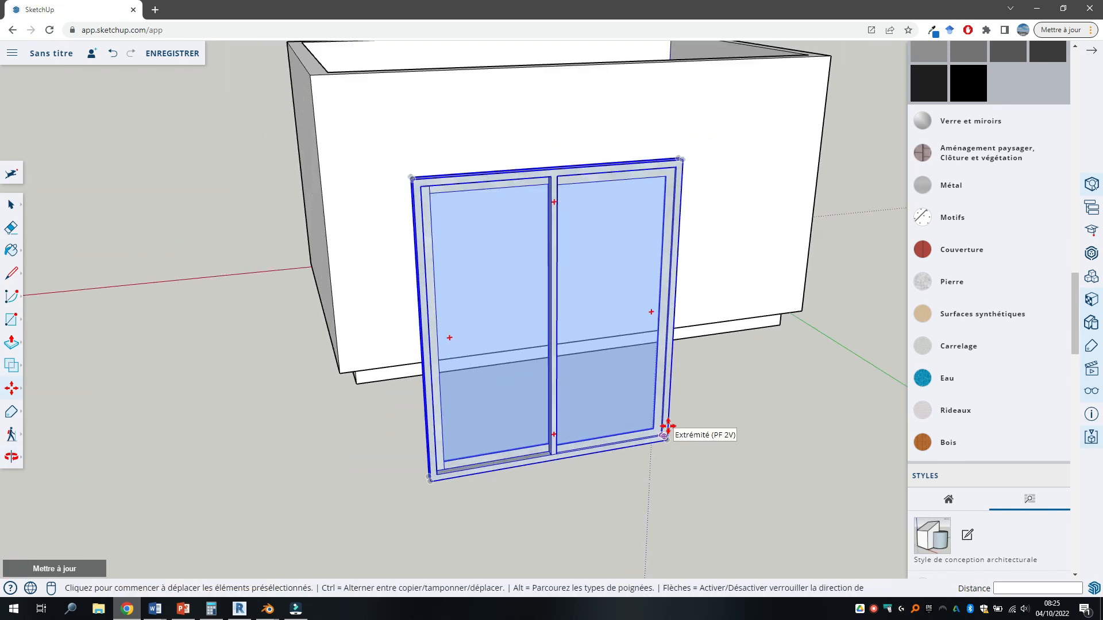
{"action": "scroll", "coordinate": [666, 428], "scroll_direction": "up", "scroll_amount": 1}
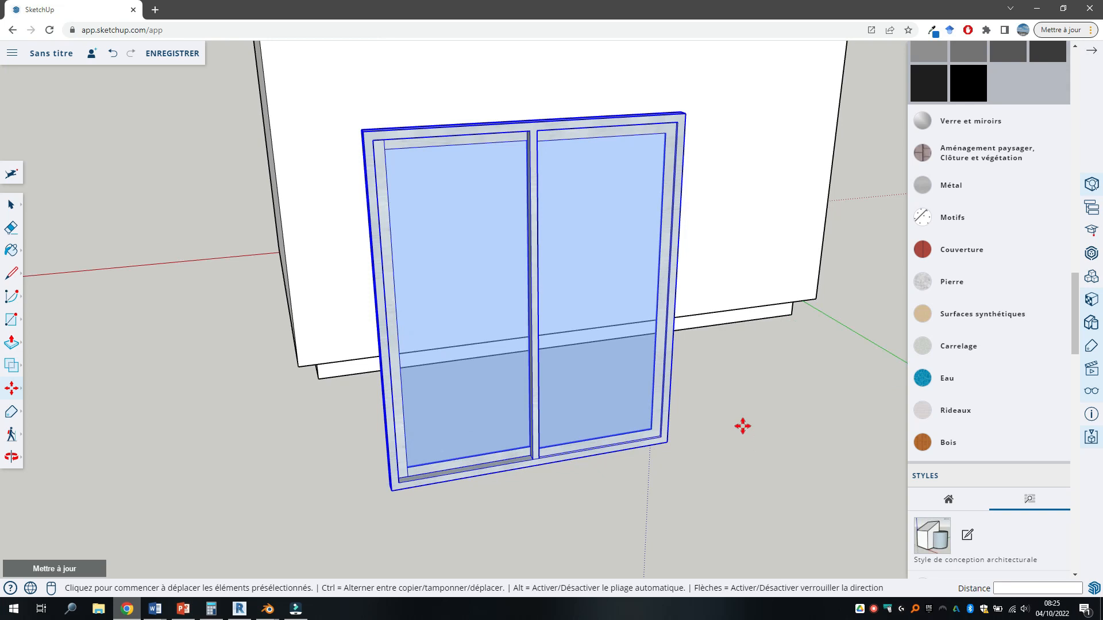
{"action": "key", "text": "t"}
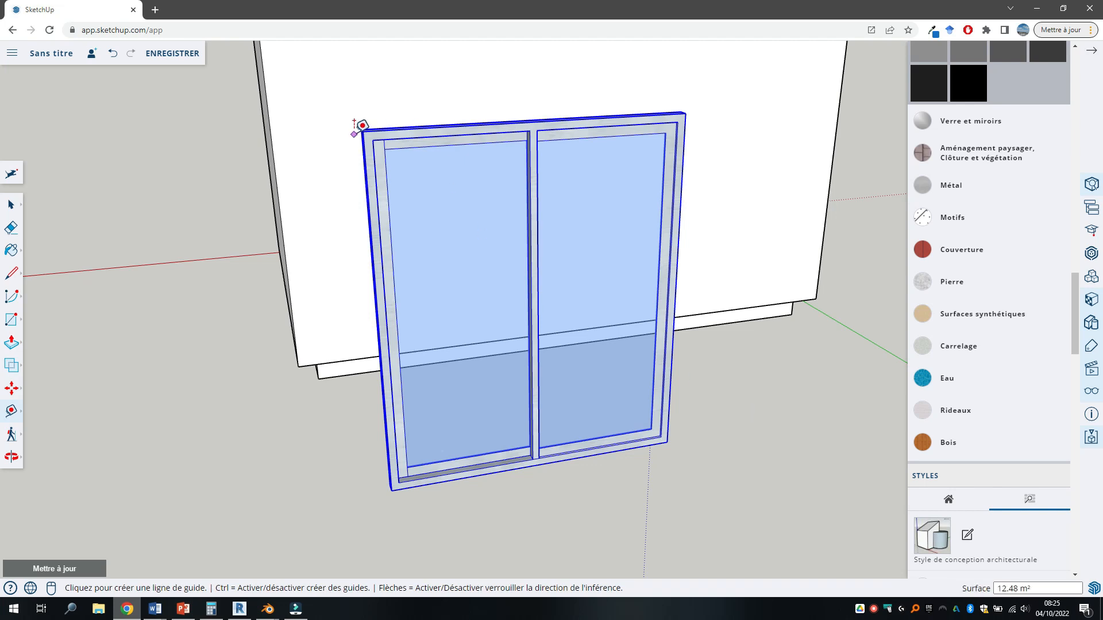
{"action": "scroll", "coordinate": [360, 126], "scroll_direction": "up", "scroll_amount": 6}
{"action": "scroll", "coordinate": [331, 224], "scroll_direction": "down", "scroll_amount": 1}
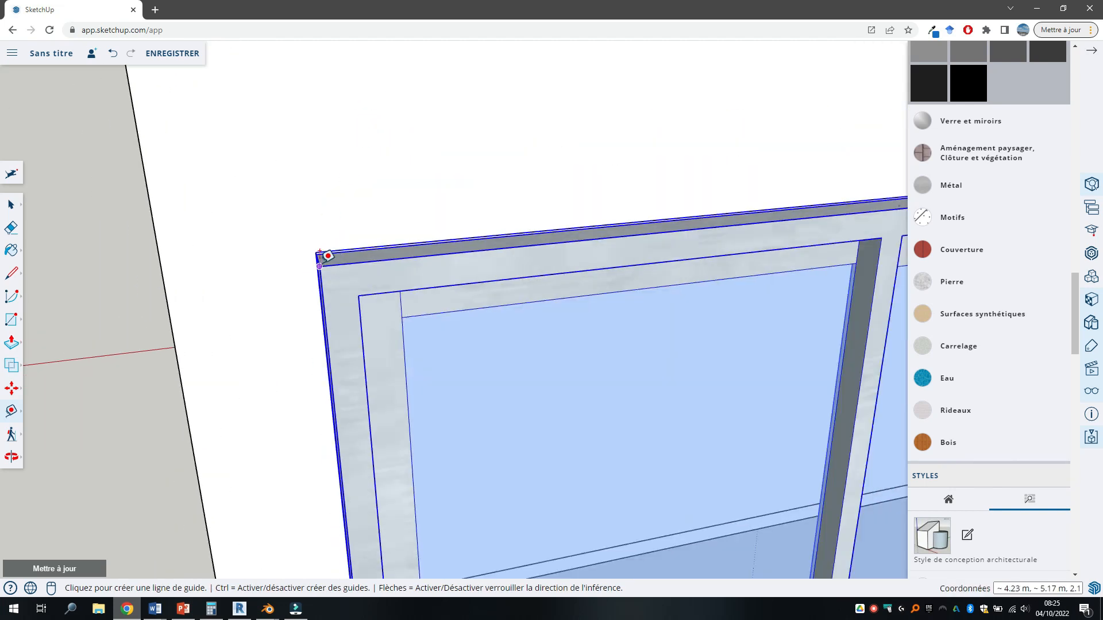
{"action": "left_click", "coordinate": [320, 265]}
{"action": "scroll", "coordinate": [460, 320], "scroll_direction": "down", "scroll_amount": 3}
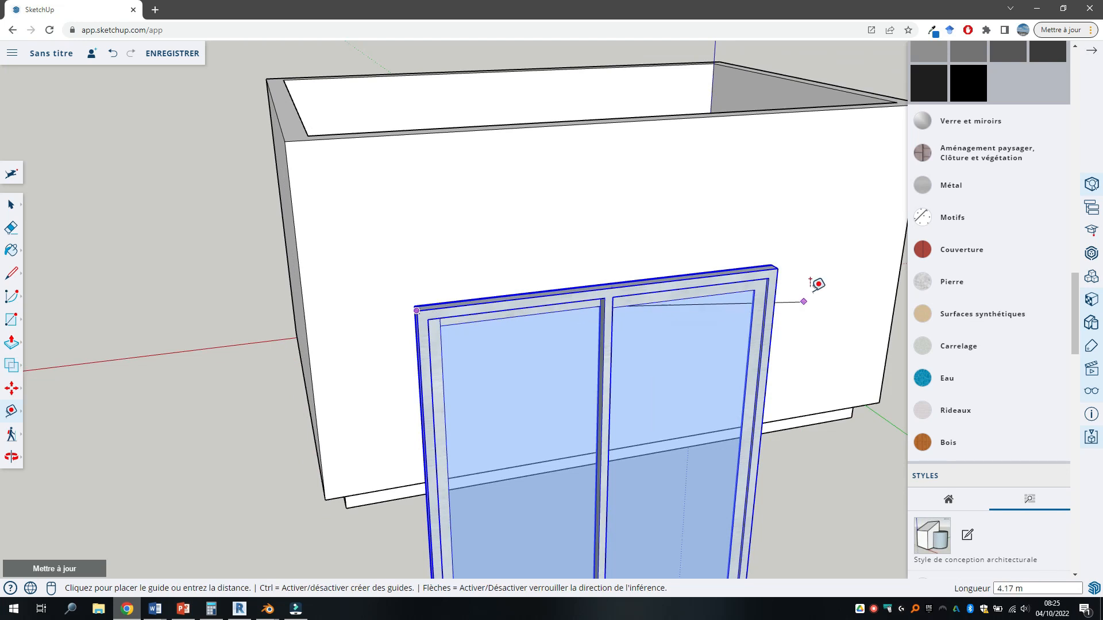
{"action": "scroll", "coordinate": [571, 206], "scroll_direction": "up", "scroll_amount": 4}
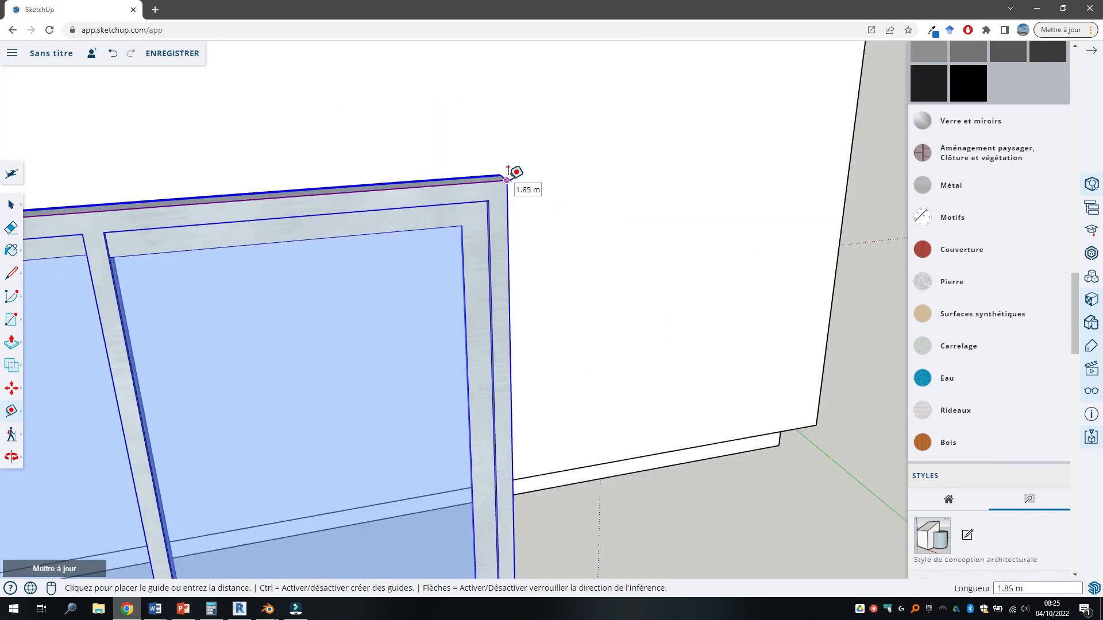
{"action": "scroll", "coordinate": [508, 170], "scroll_direction": "down", "scroll_amount": 4}
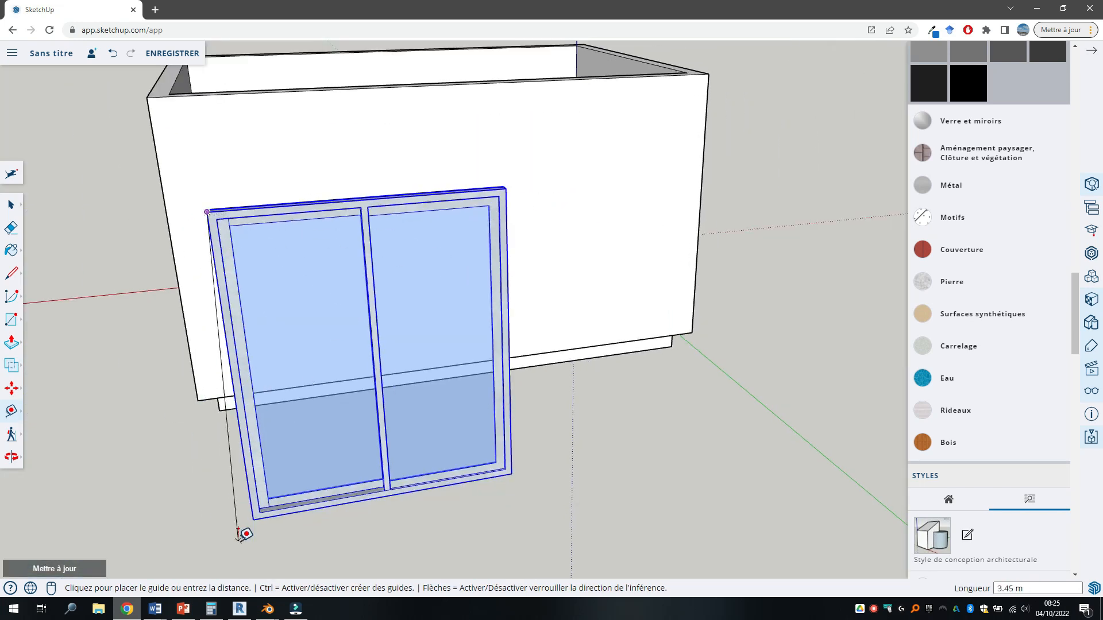
{"action": "scroll", "coordinate": [506, 173], "scroll_direction": "up", "scroll_amount": 4}
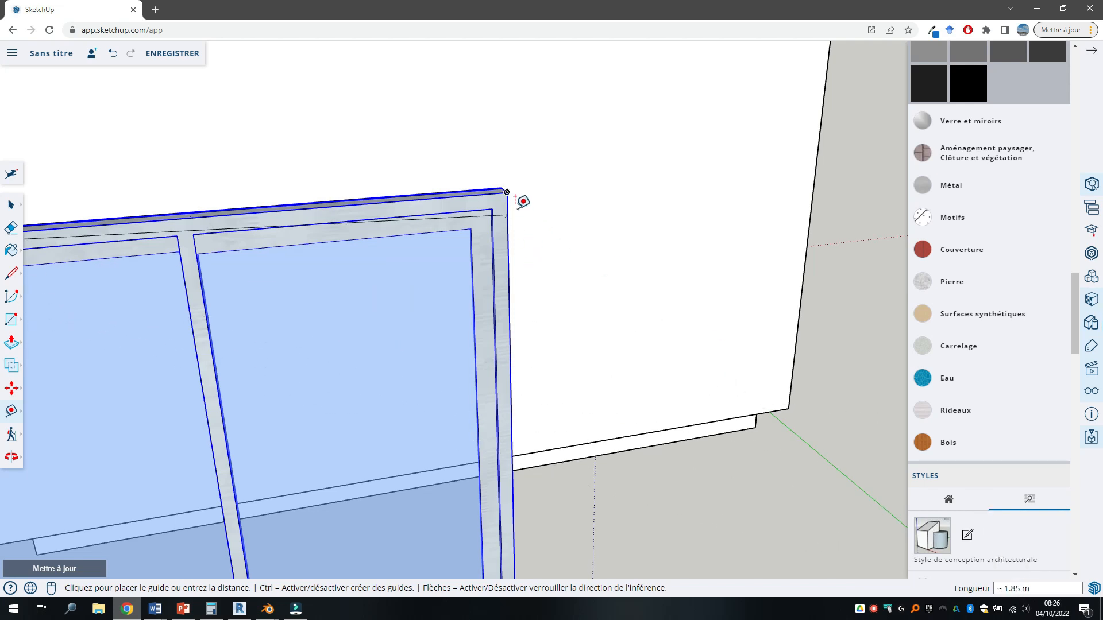
Step: Measure the window's overall height between the upper and lower corners of one side of its frame
{"action": "scroll", "coordinate": [347, 342], "scroll_direction": "down", "scroll_amount": 5}
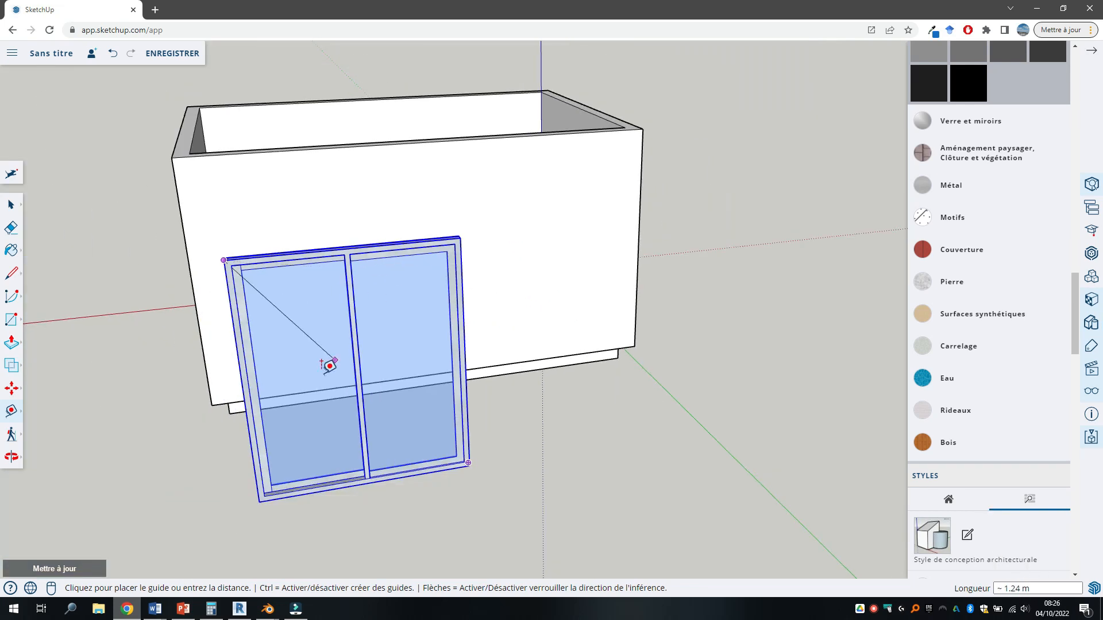
{"action": "scroll", "coordinate": [258, 471], "scroll_direction": "up", "scroll_amount": 5}
{"action": "scroll", "coordinate": [262, 459], "scroll_direction": "up", "scroll_amount": 2}
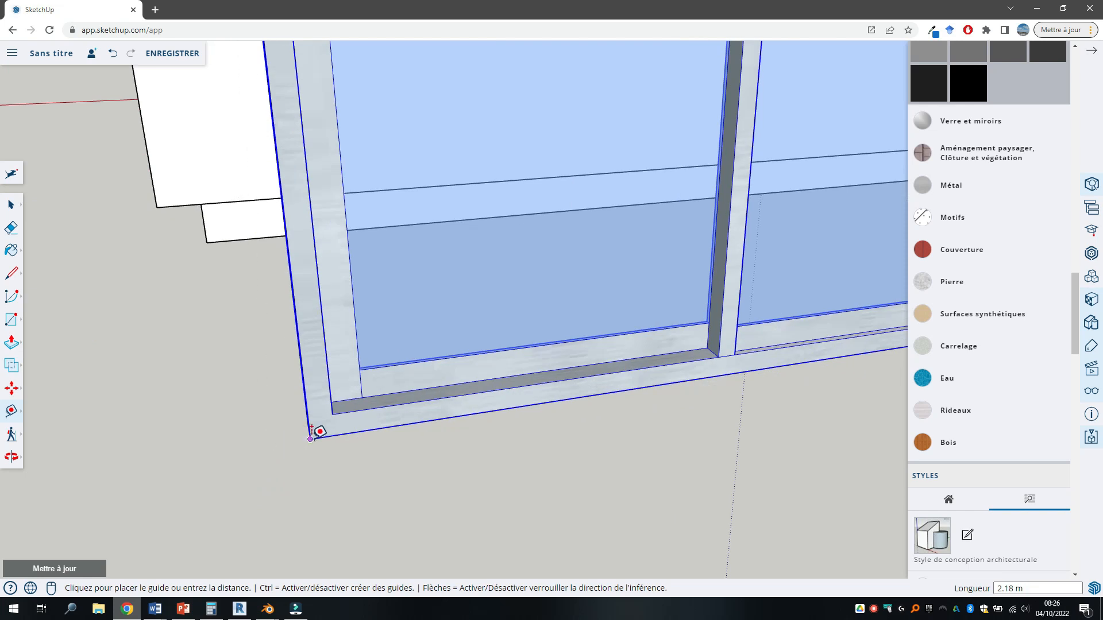
{"action": "scroll", "coordinate": [313, 437], "scroll_direction": "down", "scroll_amount": 5}
{"action": "left_click", "coordinate": [264, 51]}
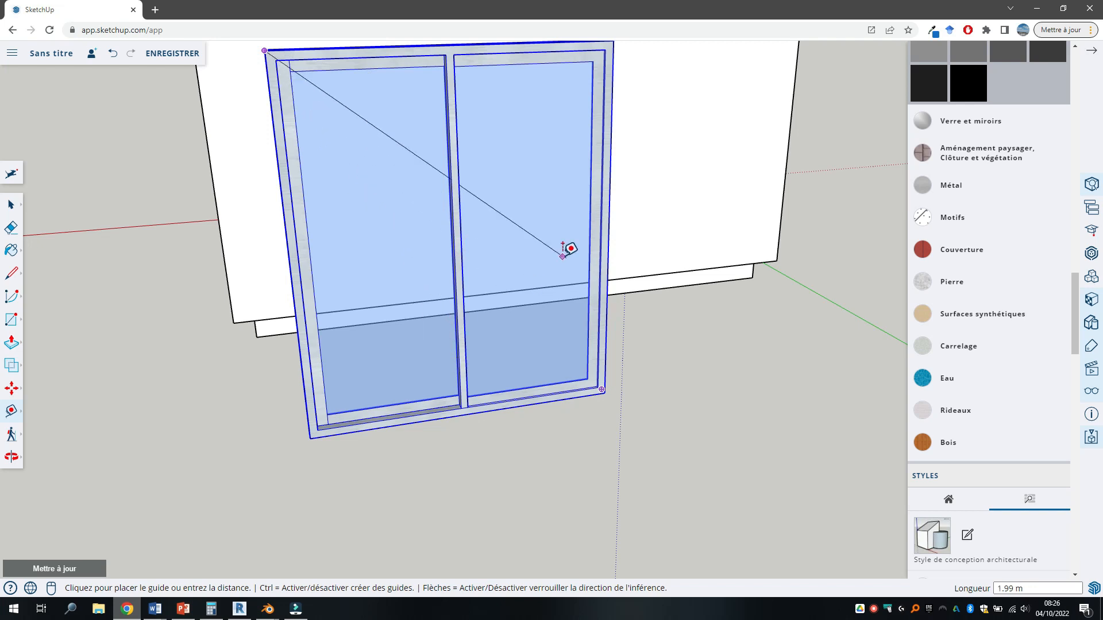
{"action": "key", "text": "Escape"}
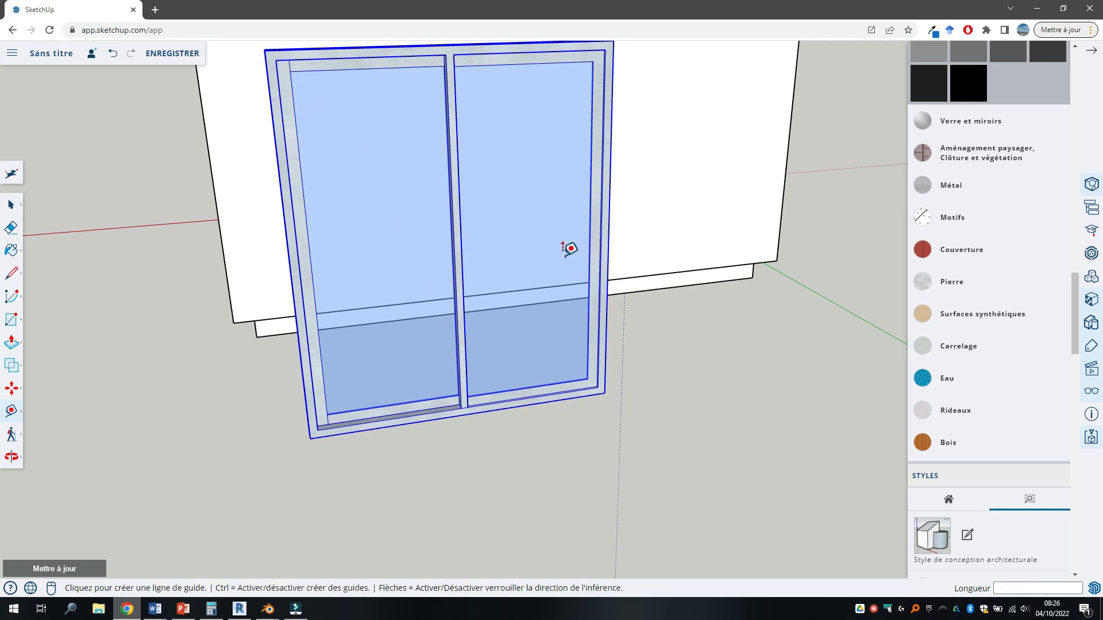
Step: Open the wall group for editing
{"action": "scroll", "coordinate": [552, 276], "scroll_direction": "down", "scroll_amount": 5}
{"action": "key", "text": "space"}
{"action": "middle_click_drag", "start_coordinate": [560, 352], "coordinate": [812, 499]}
{"action": "scroll", "coordinate": [515, 335], "scroll_direction": "up", "scroll_amount": 5}
{"action": "middle_click_drag", "start_coordinate": [515, 334], "coordinate": [629, 425]}
{"action": "scroll", "coordinate": [613, 354], "scroll_direction": "up", "scroll_amount": 5}
{"action": "left_click", "coordinate": [612, 352]}
{"action": "scroll", "coordinate": [601, 338], "scroll_direction": "down", "scroll_amount": 5}
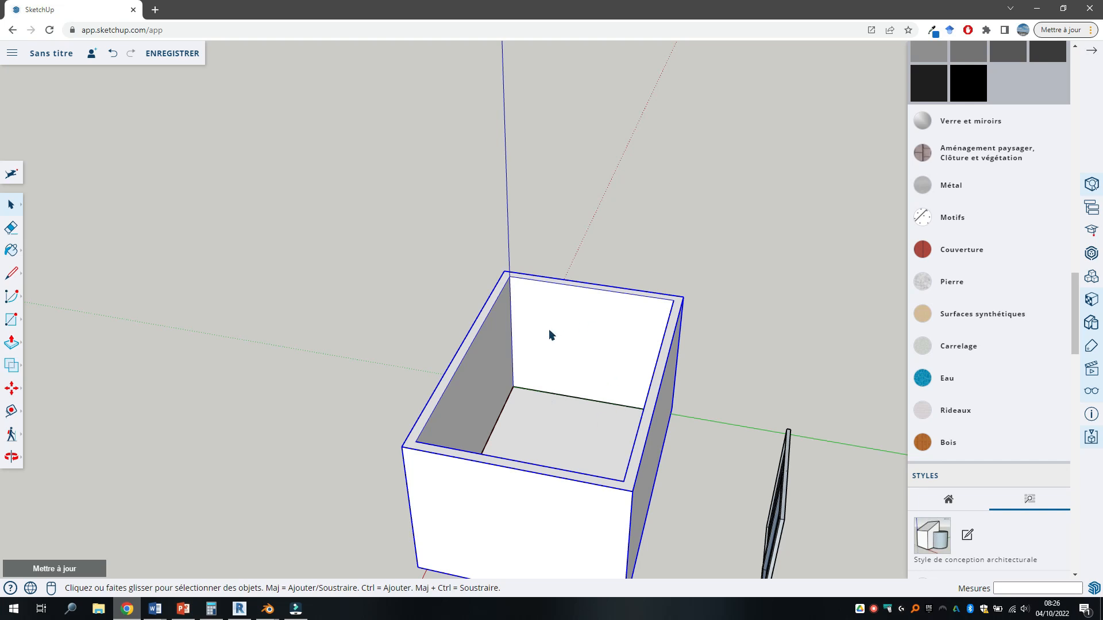
{"action": "double_click", "coordinate": [572, 346]}
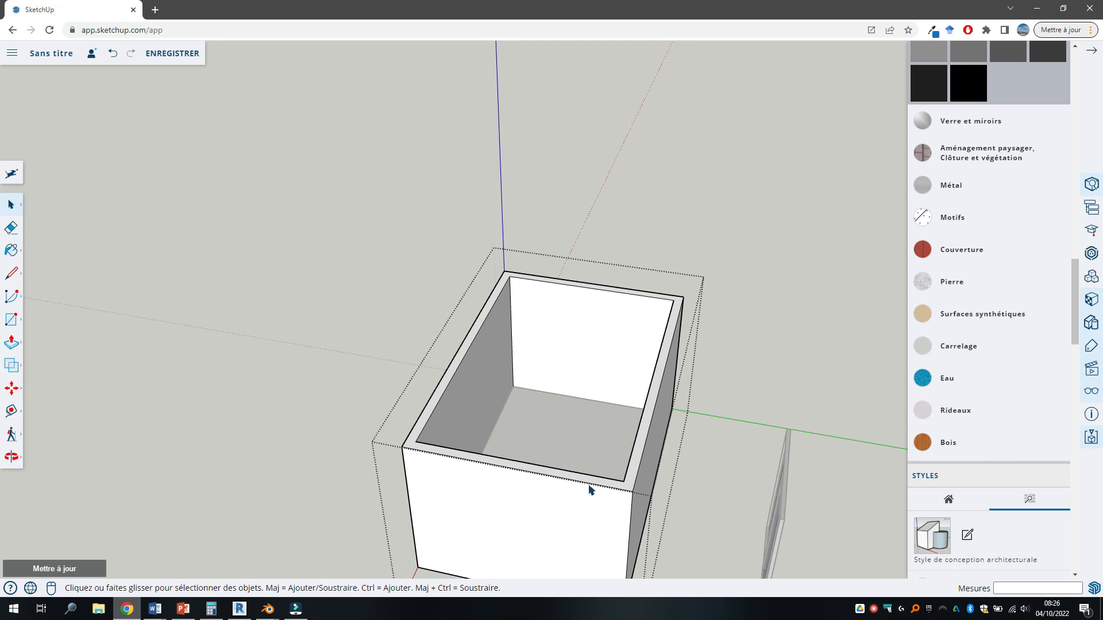
Step: Place a vertical guide on the inner face of the far short wall, 1.50 m from its corner edge
{"action": "scroll", "coordinate": [591, 404], "scroll_direction": "up", "scroll_amount": 5}
{"action": "scroll", "coordinate": [591, 404], "scroll_direction": "down", "scroll_amount": 3}
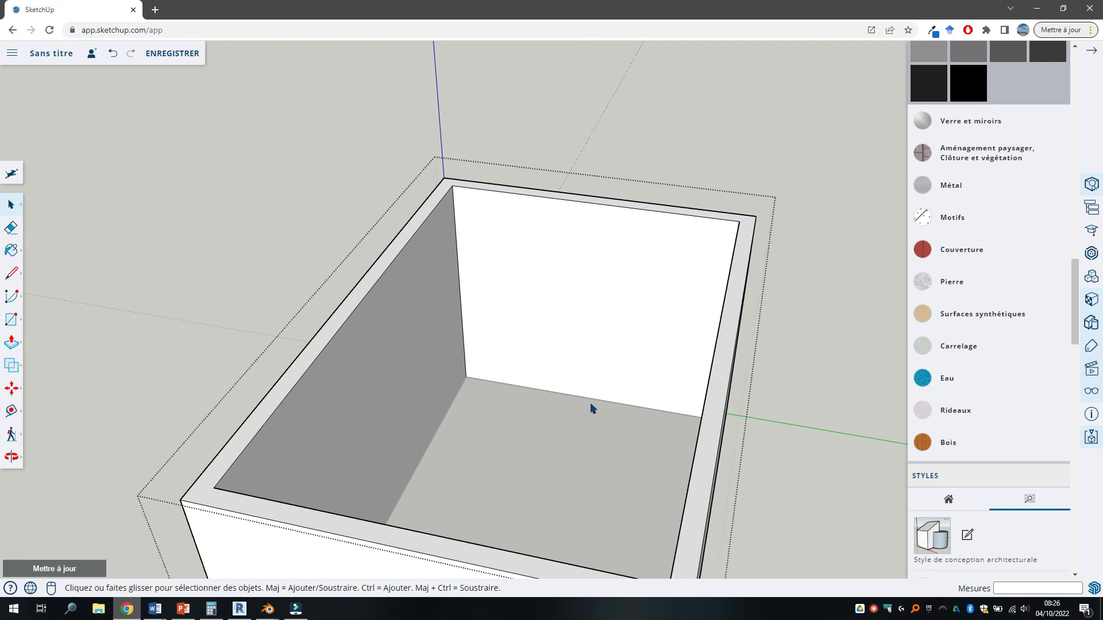
{"action": "scroll", "coordinate": [590, 402], "scroll_direction": "down", "scroll_amount": 1}
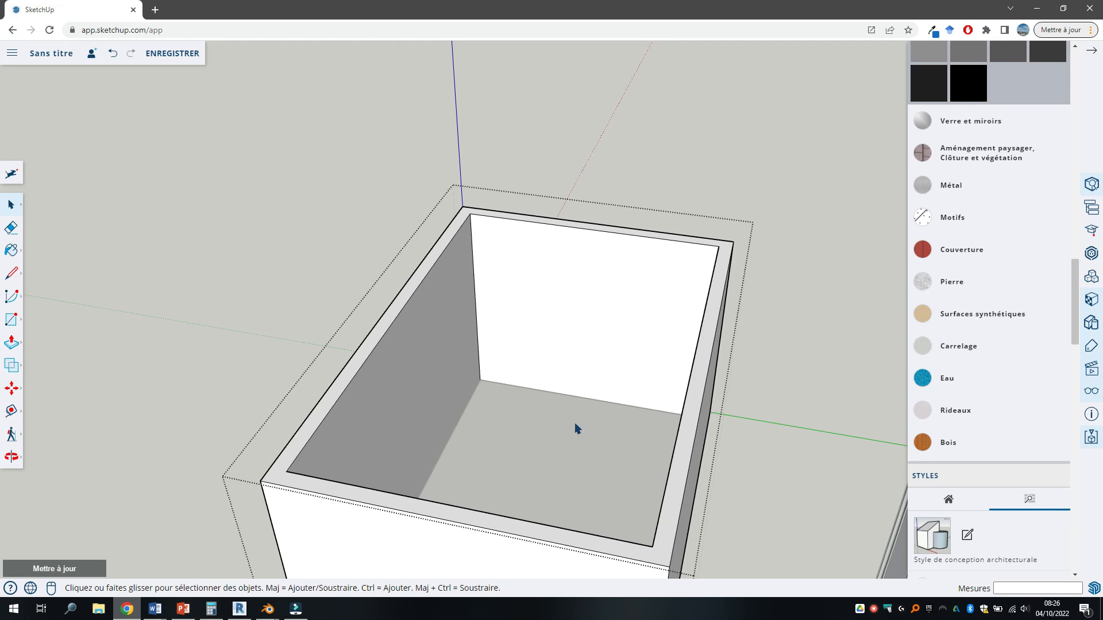
{"action": "key", "text": "t"}
{"action": "scroll", "coordinate": [546, 415], "scroll_direction": "up", "scroll_amount": 3}
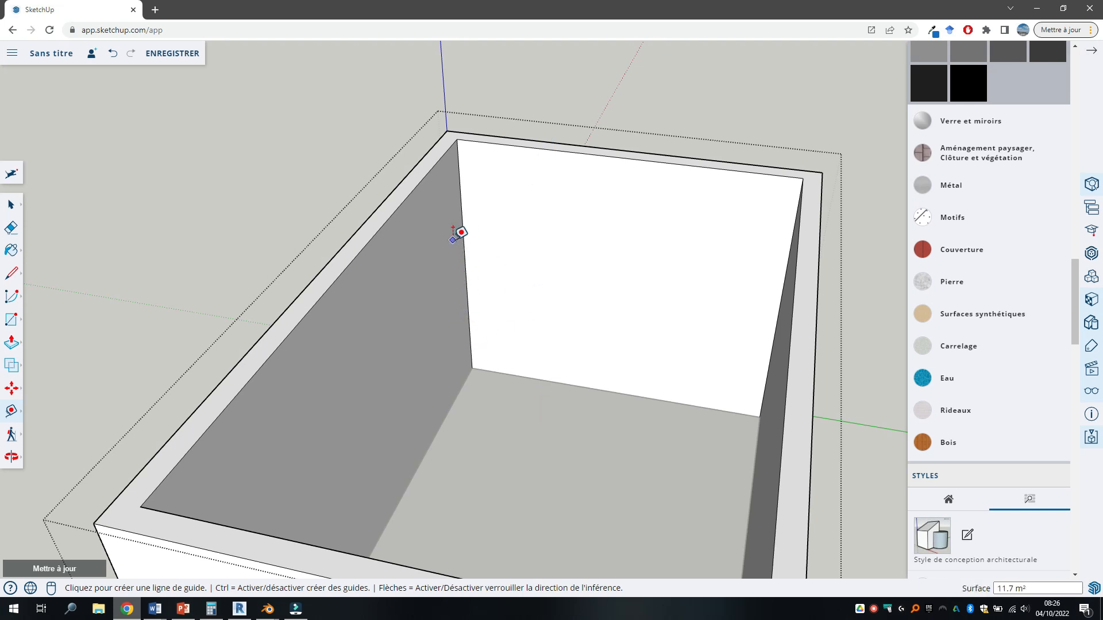
{"action": "left_click", "coordinate": [467, 282]}
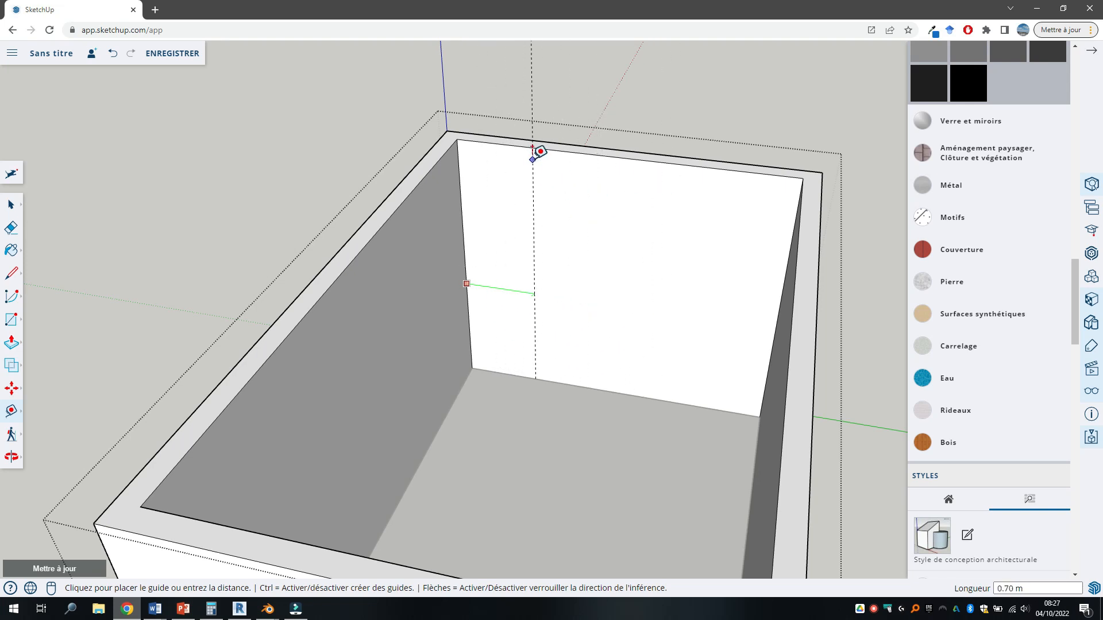
{"action": "left_click", "coordinate": [623, 150]}
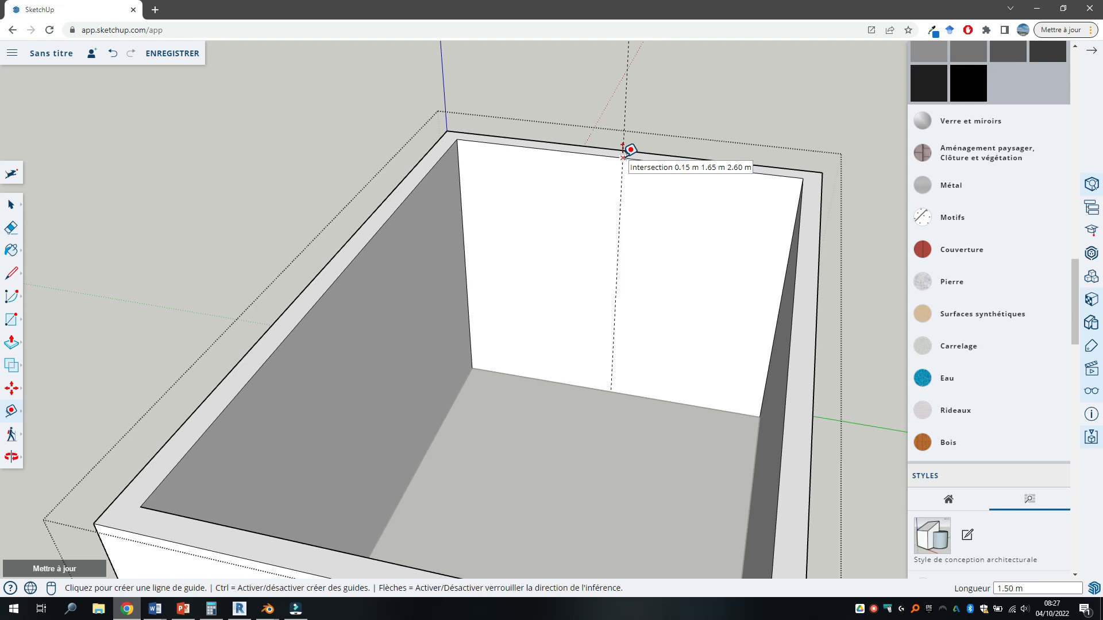
Step: Switch to the Windows calculator, divide 185 by 2 to get half the window's width, and close it
{"action": "scroll", "coordinate": [612, 279], "scroll_direction": "down", "scroll_amount": 3}
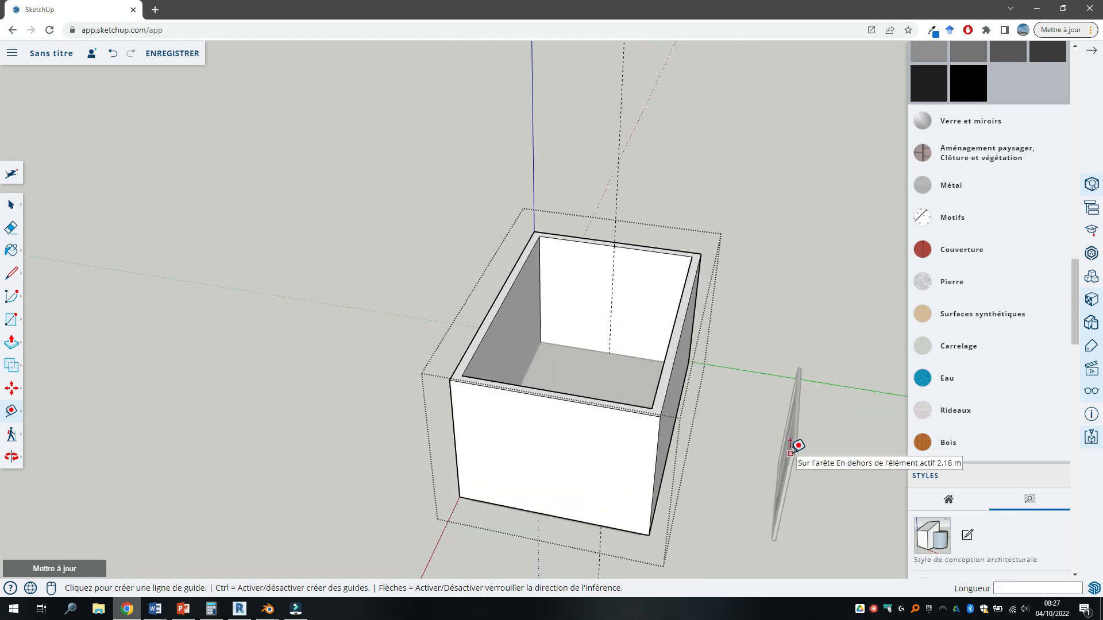
{"action": "scroll", "coordinate": [769, 444], "scroll_direction": "up", "scroll_amount": 2}
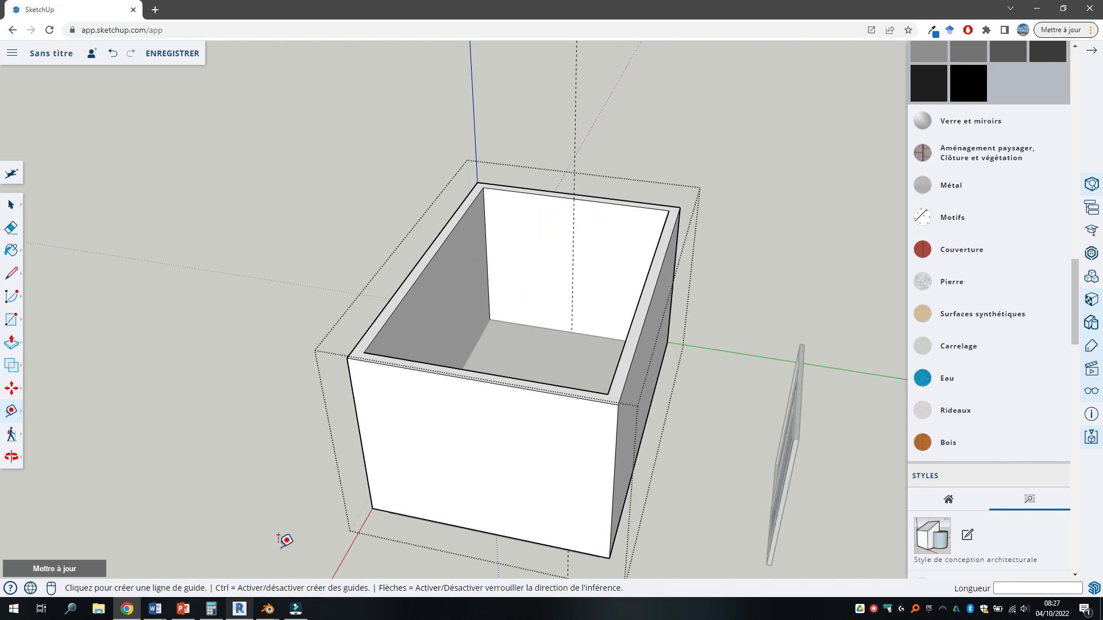
{"action": "left_click", "coordinate": [210, 610]}
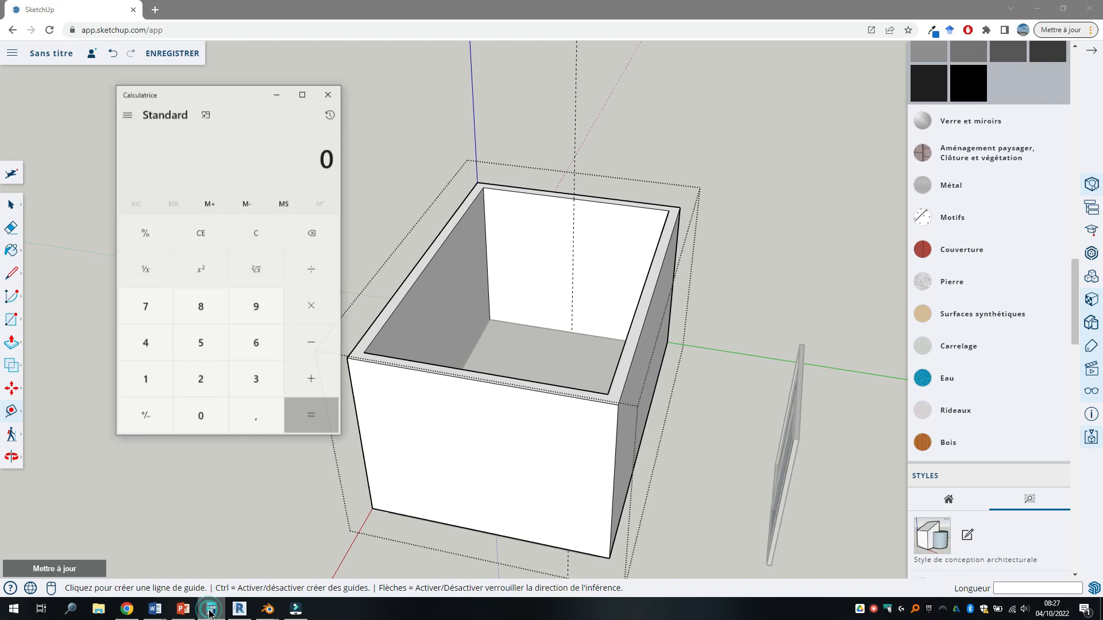
{"action": "type", "text": "185/2"}
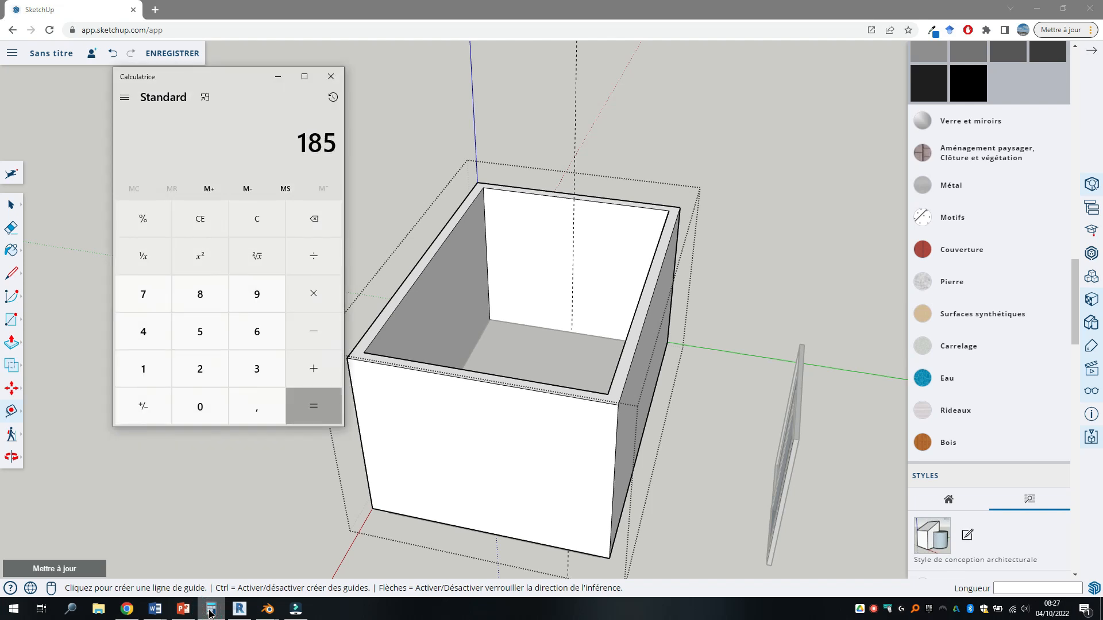
{"action": "key", "text": "Return"}
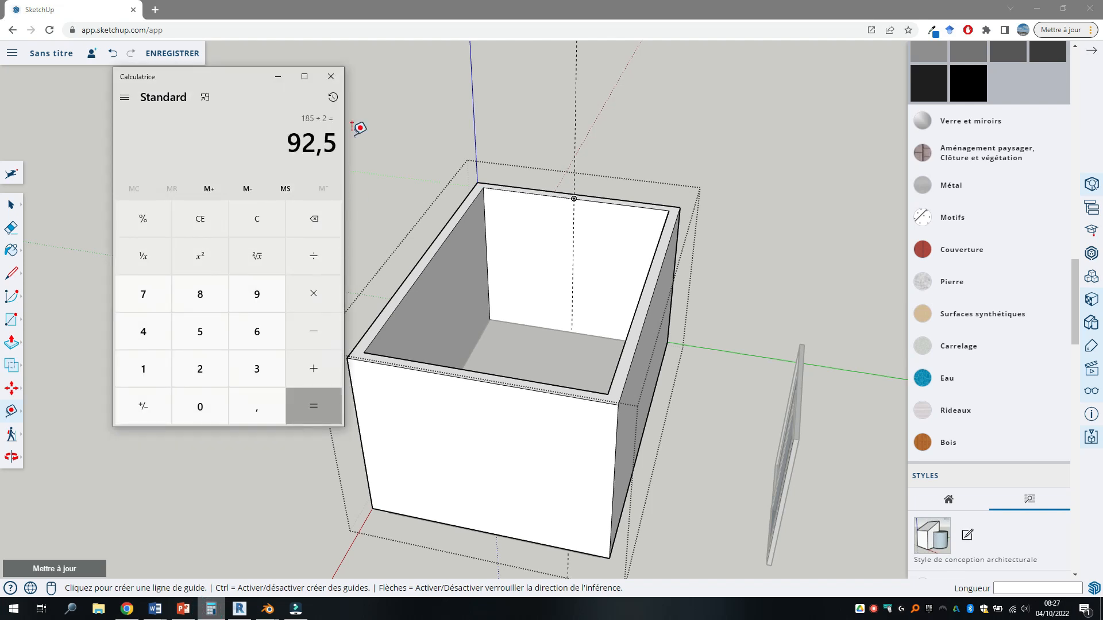
{"action": "left_click", "coordinate": [331, 76]}
Step: Add two vertical guides on the short wall, each offset 0.925 m to either side of the central guide
{"action": "scroll", "coordinate": [524, 239], "scroll_direction": "up", "scroll_amount": 5}
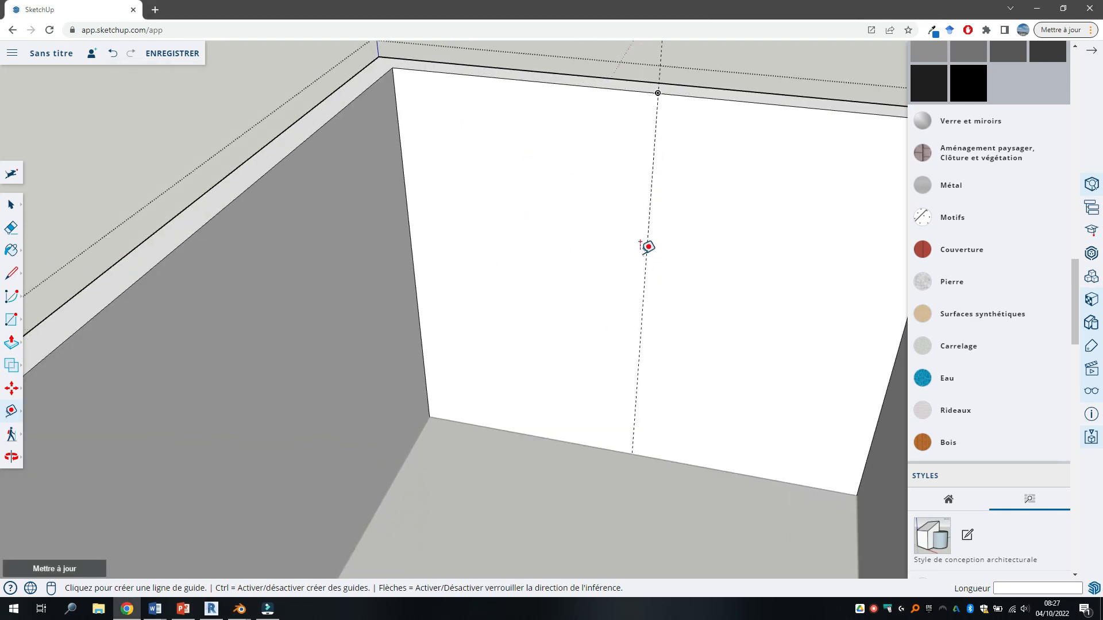
{"action": "left_click", "coordinate": [644, 285]}
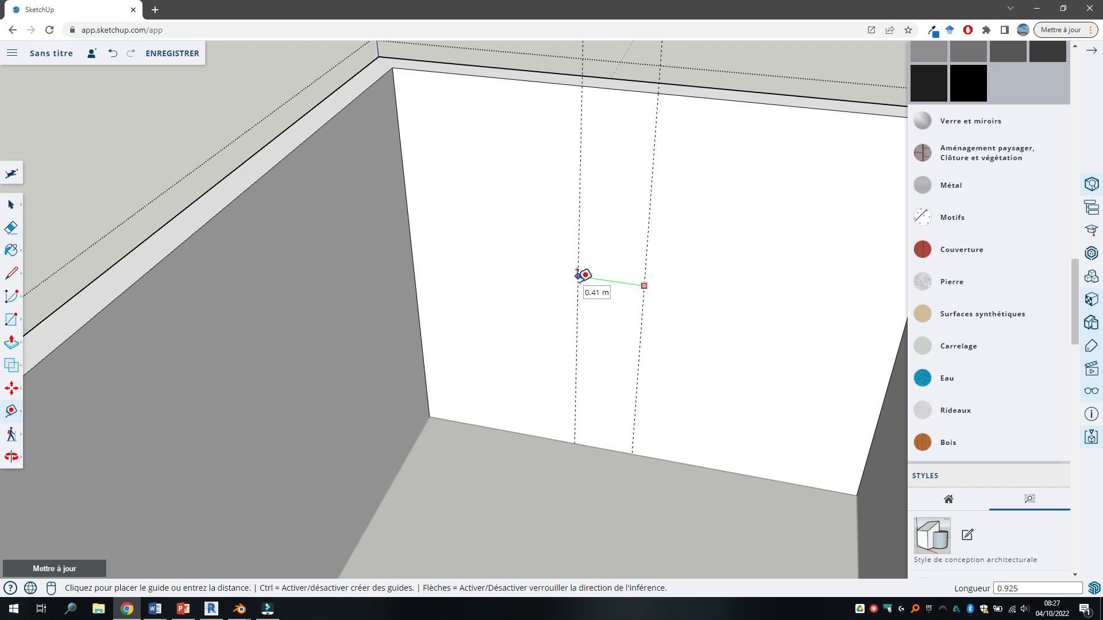
{"action": "left_click", "coordinate": [578, 275]}
{"action": "left_click", "coordinate": [642, 290]}
{"action": "type", "text": "0.925"}
{"action": "key", "text": "Return"}
{"action": "scroll", "coordinate": [701, 291], "scroll_direction": "down", "scroll_amount": 3}
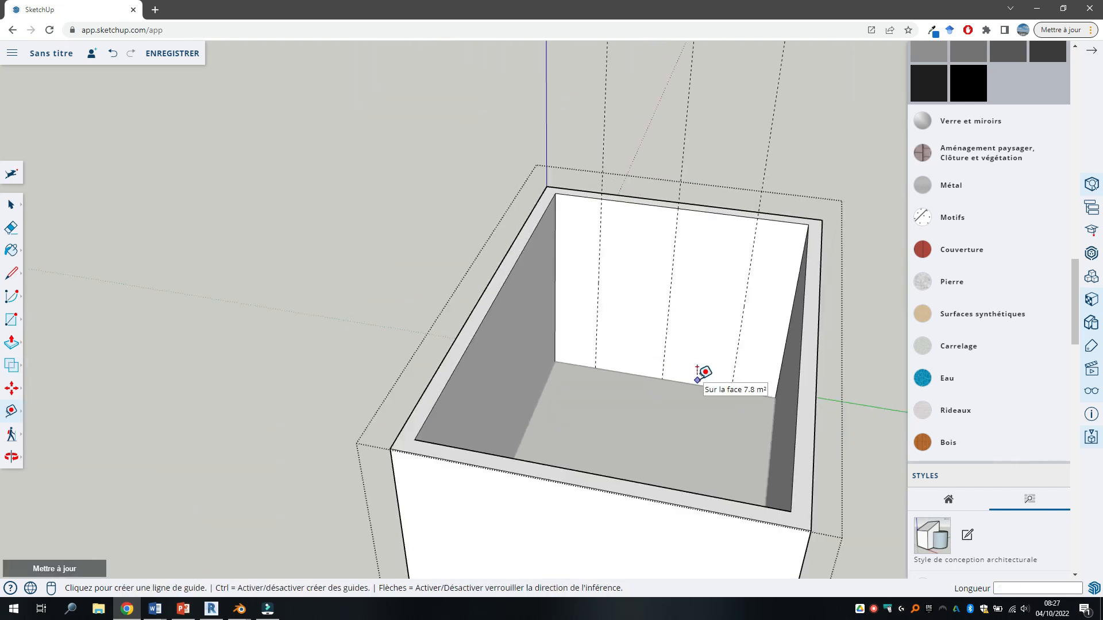
Step: Place a horizontal guide on the inner face of the short wall, 2.18 m above the floor edge
{"action": "scroll", "coordinate": [699, 374], "scroll_direction": "up", "scroll_amount": 3}
{"action": "scroll", "coordinate": [702, 372], "scroll_direction": "down", "scroll_amount": 3}
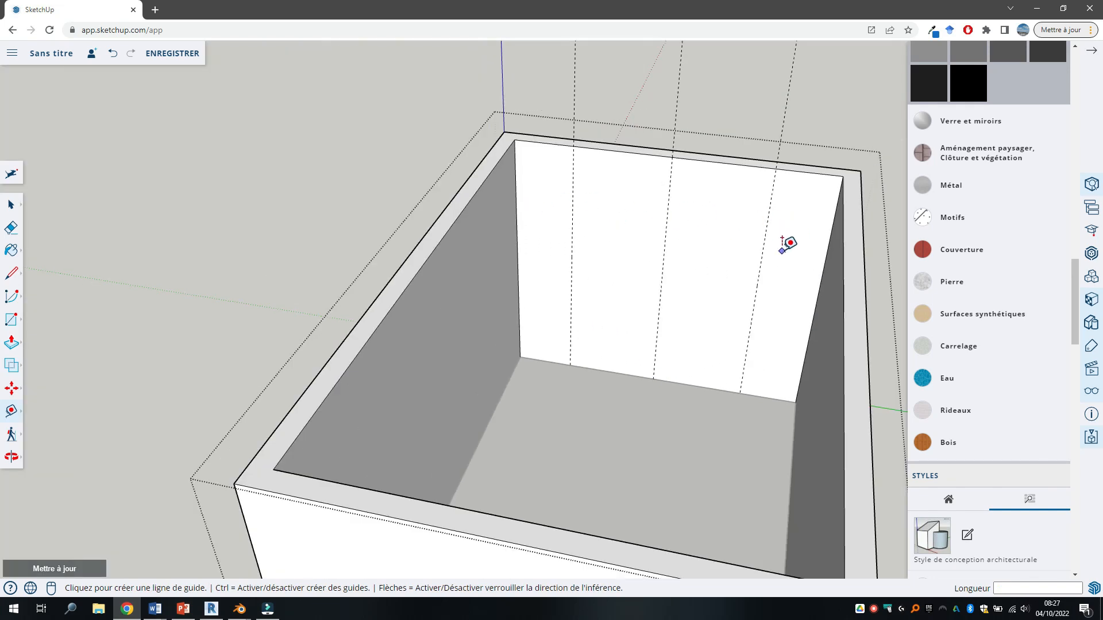
{"action": "left_click", "coordinate": [674, 377]}
{"action": "left_click", "coordinate": [689, 367]}
{"action": "scroll", "coordinate": [625, 381], "scroll_direction": "up", "scroll_amount": 4}
{"action": "left_click", "coordinate": [588, 350]}
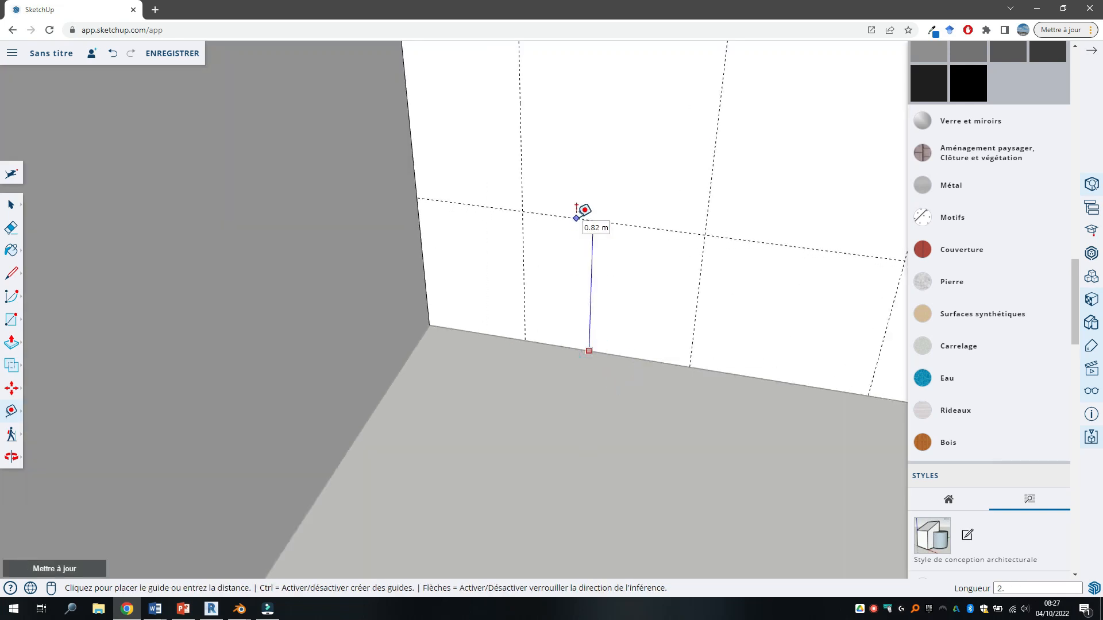
{"action": "left_click", "coordinate": [584, 210]}
{"action": "scroll", "coordinate": [585, 213], "scroll_direction": "down", "scroll_amount": 5}
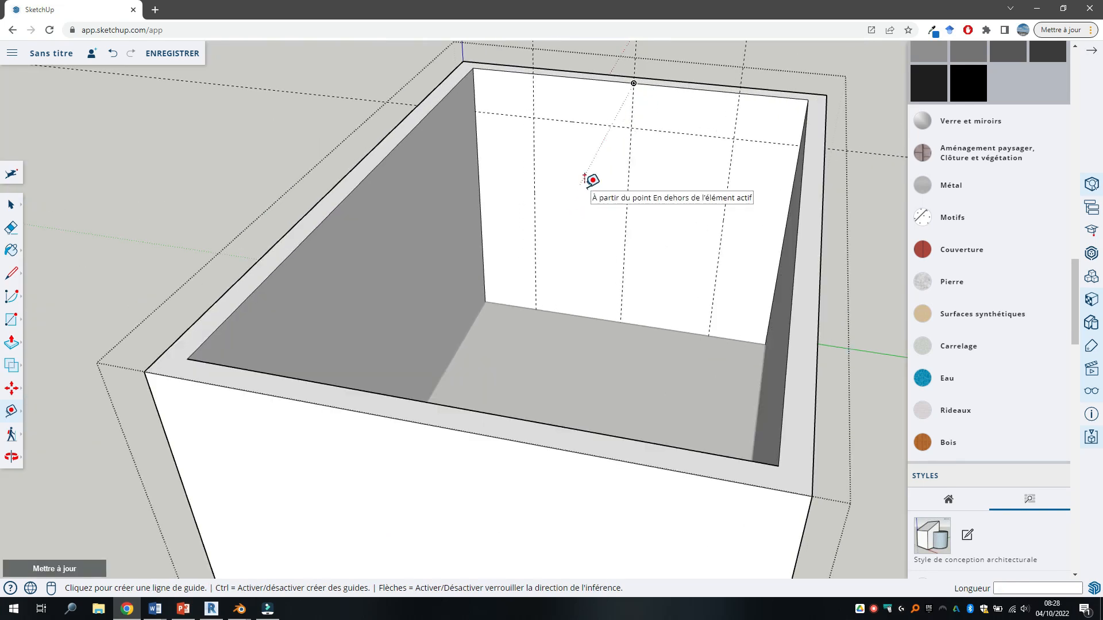
Step: Draw a 2.18 m by 1.85 m rectangle on the short wall, bounded by the outer vertical guides, the floor and the horizontal guide
{"action": "key", "text": "space"}
{"action": "left_click", "coordinate": [18, 320]}
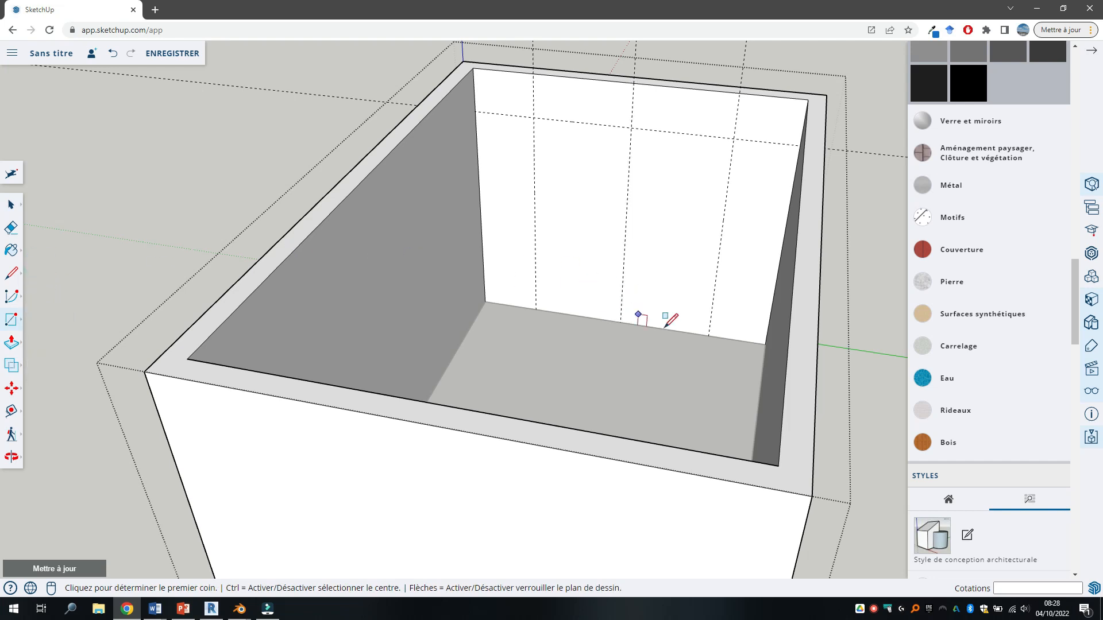
{"action": "left_click", "coordinate": [708, 335]}
{"action": "left_click", "coordinate": [533, 118]}
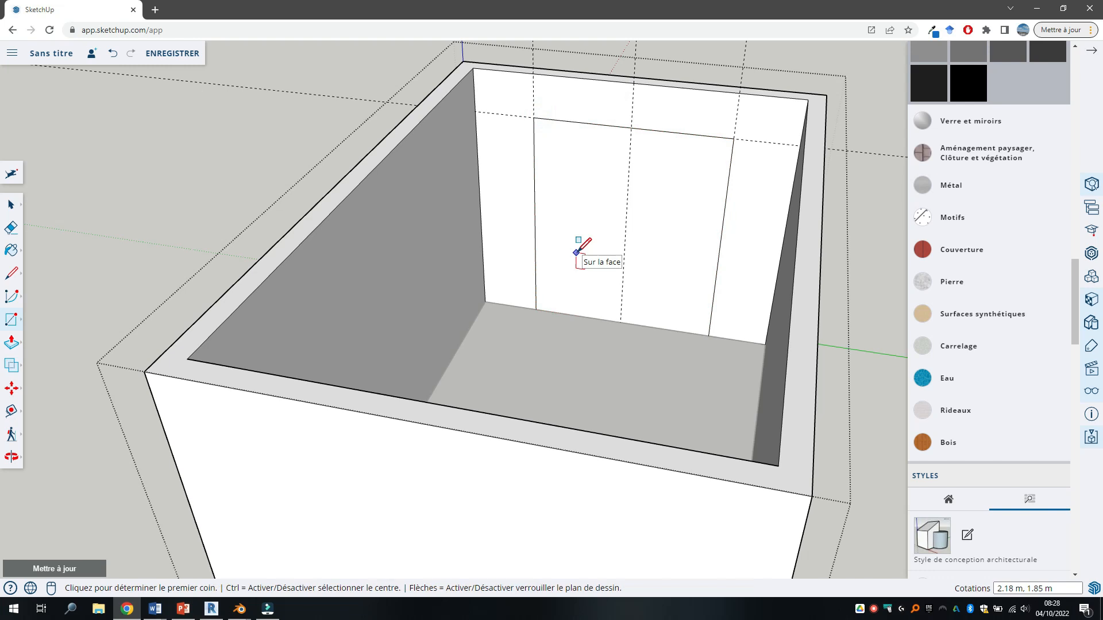
Step: Push the rectangle 0.15 m through the wall thickness to cut the window opening, and close the wall group
{"action": "key", "text": "p"}
{"action": "left_click", "coordinate": [592, 252]}
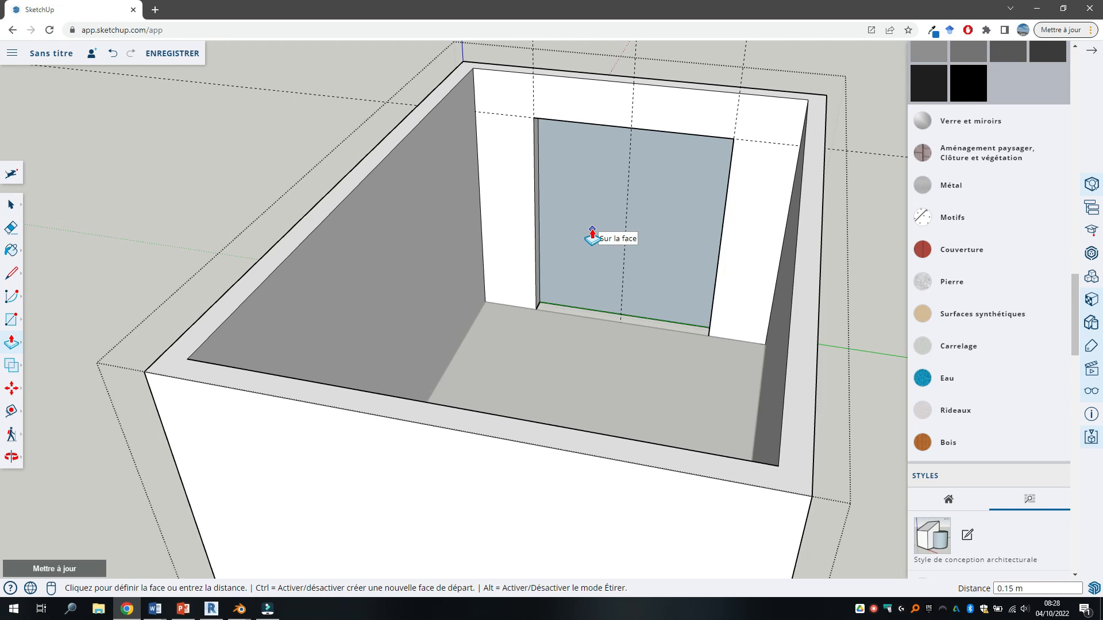
{"action": "left_click", "coordinate": [592, 236]}
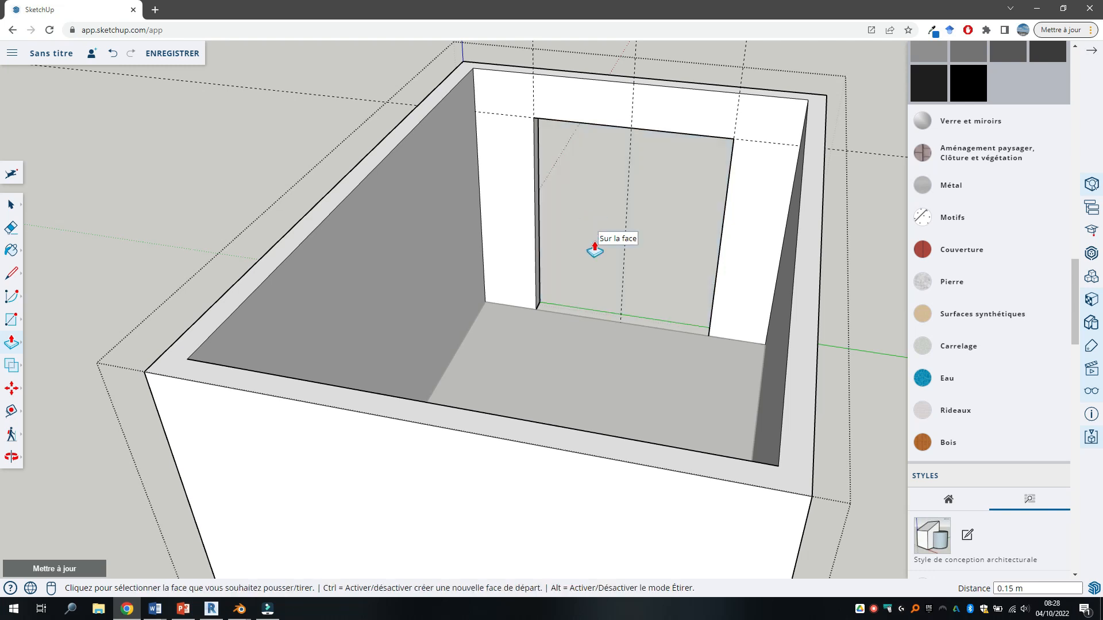
{"action": "key", "text": "space"}
{"action": "scroll", "coordinate": [594, 253], "scroll_direction": "down", "scroll_amount": 4}
{"action": "scroll", "coordinate": [594, 253], "scroll_direction": "down", "scroll_amount": 1}
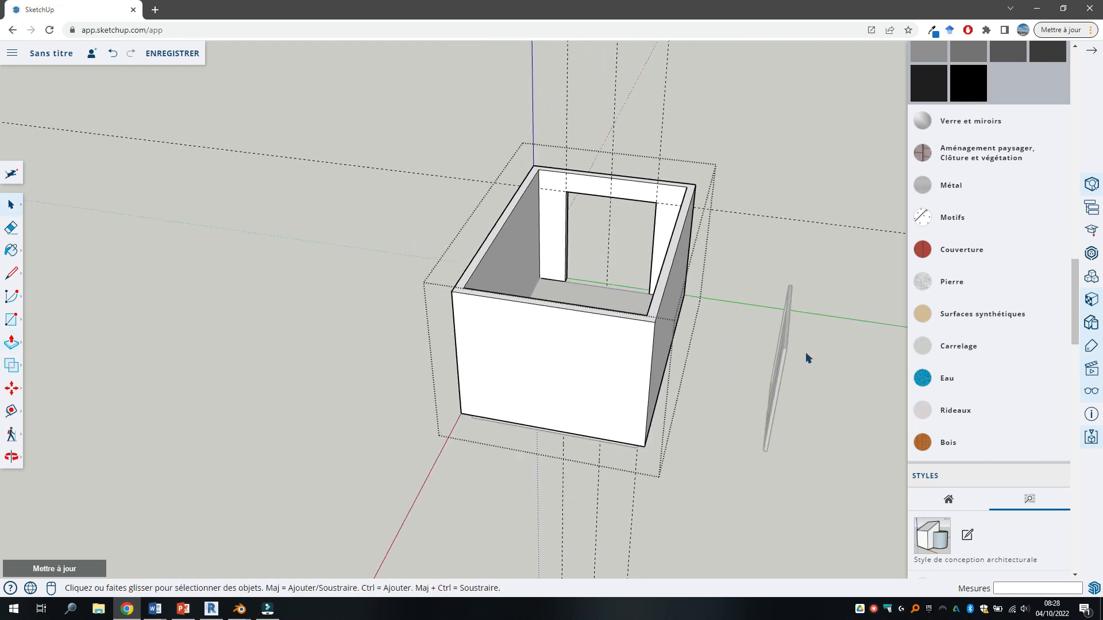
{"action": "middle_click_drag", "start_coordinate": [808, 355], "coordinate": [808, 355]}
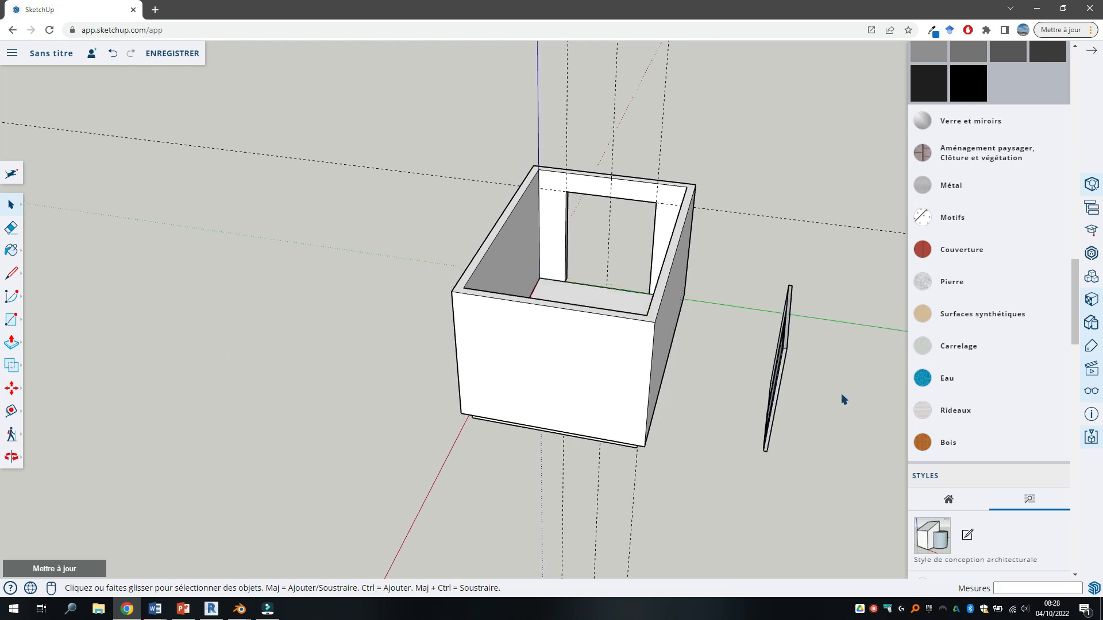
Step: Rotate the window beside the room by 90 degrees about its vertical axis so it is parallel to the short wall
{"action": "middle_click_drag", "start_coordinate": [841, 393], "coordinate": [742, 394]}
{"action": "double_click", "coordinate": [740, 383]}
{"action": "left_click", "coordinate": [814, 433]}
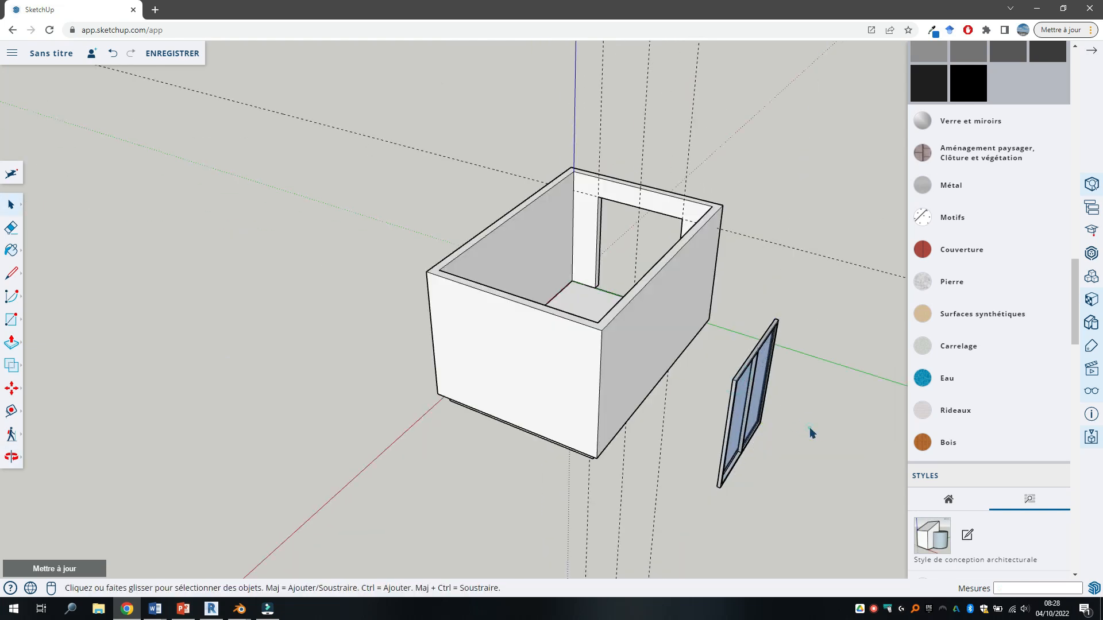
{"action": "left_click", "coordinate": [732, 390]}
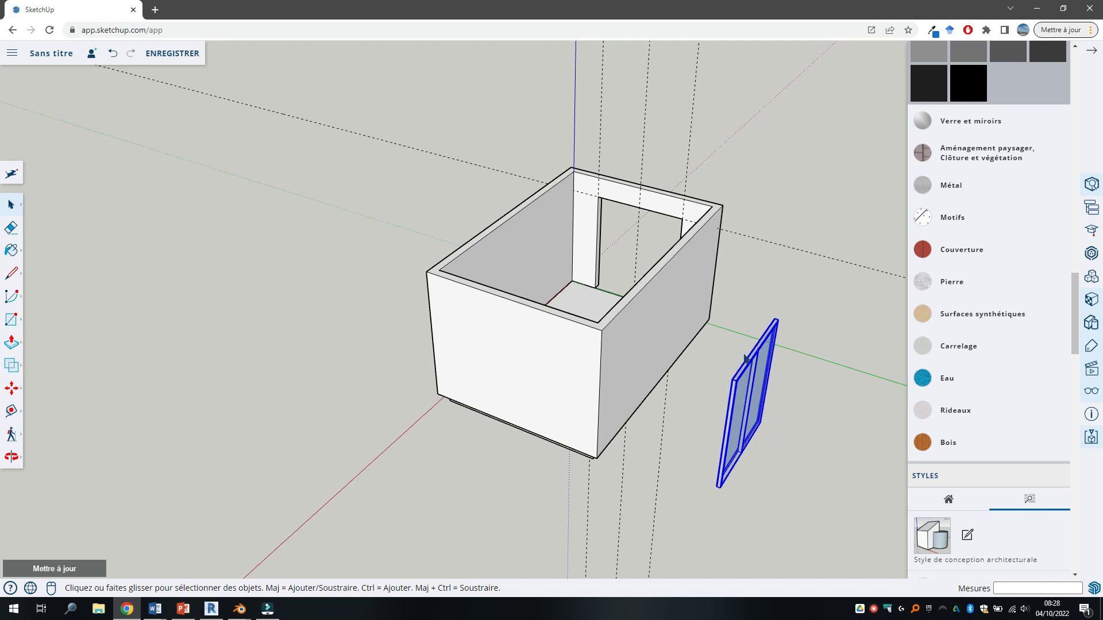
{"action": "scroll", "coordinate": [745, 359], "scroll_direction": "up", "scroll_amount": 4}
{"action": "key", "text": "m"}
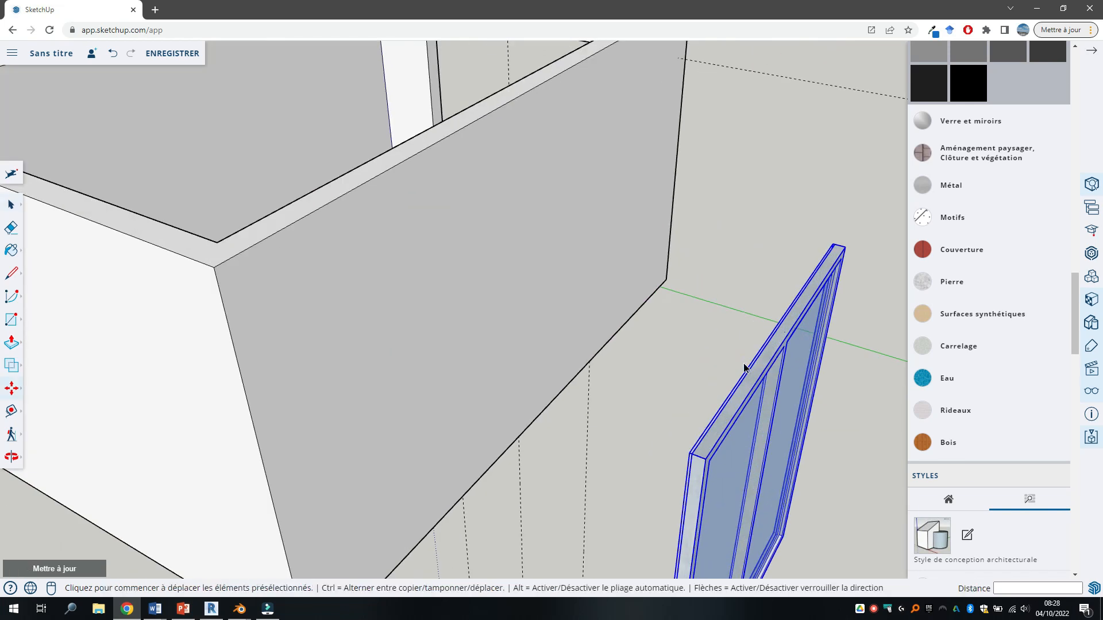
{"action": "scroll", "coordinate": [743, 373], "scroll_direction": "down", "scroll_amount": 4}
{"action": "scroll", "coordinate": [743, 421], "scroll_direction": "up", "scroll_amount": 3}
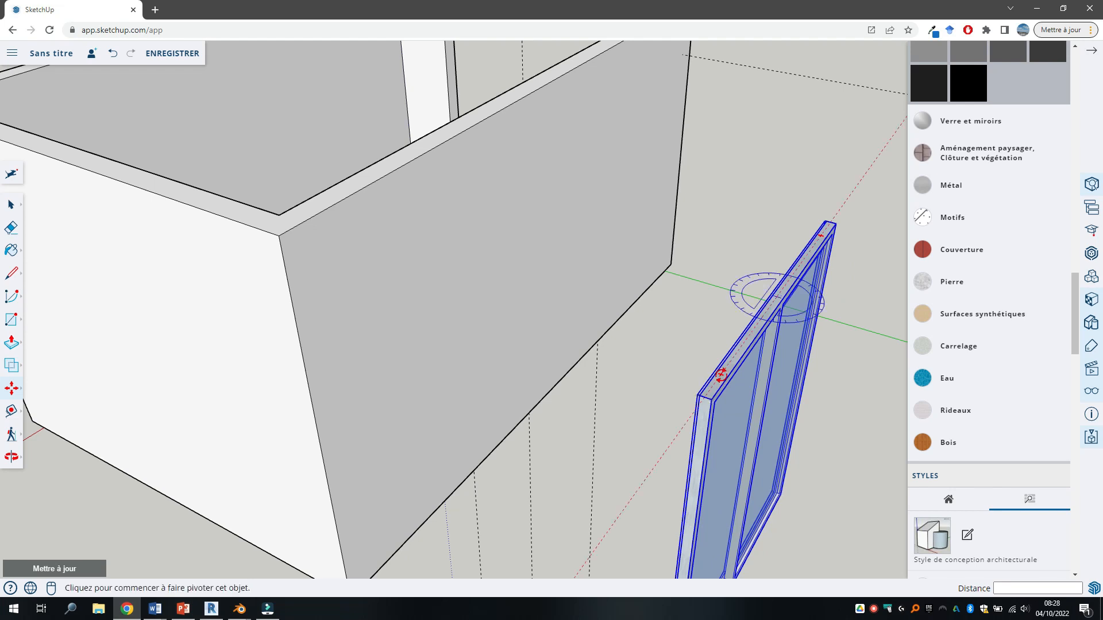
{"action": "left_click", "coordinate": [721, 375]}
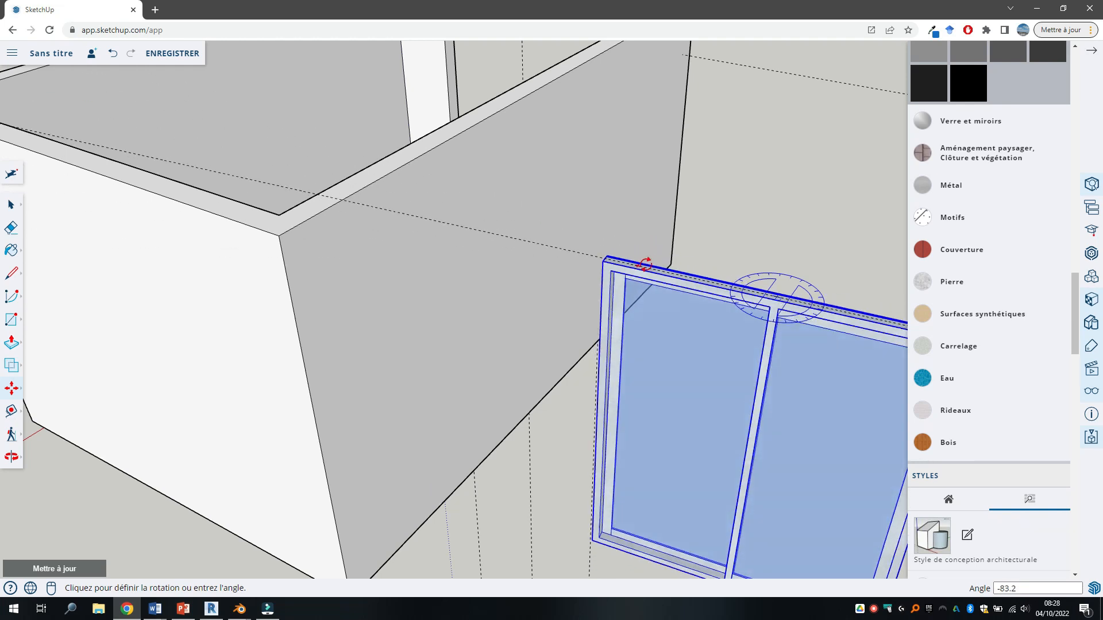
{"action": "scroll", "coordinate": [640, 267], "scroll_direction": "down", "scroll_amount": 5}
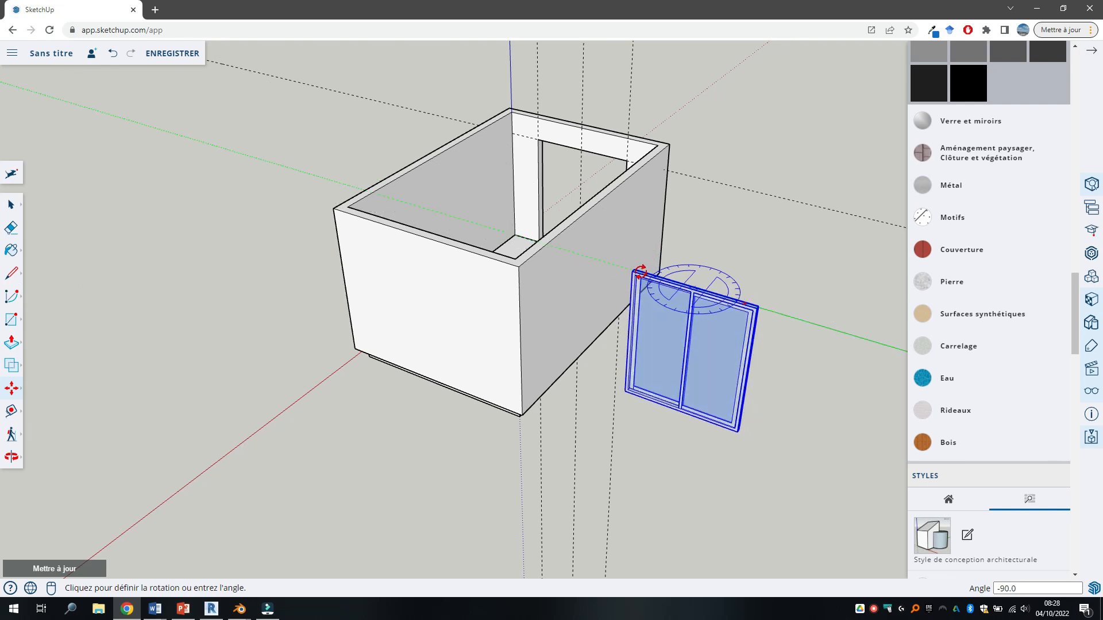
{"action": "left_click", "coordinate": [641, 270]}
Step: Move the window from its upper corner to the matching upper inner corner of the wall opening, and deselect it
{"action": "scroll", "coordinate": [637, 259], "scroll_direction": "up", "scroll_amount": 3}
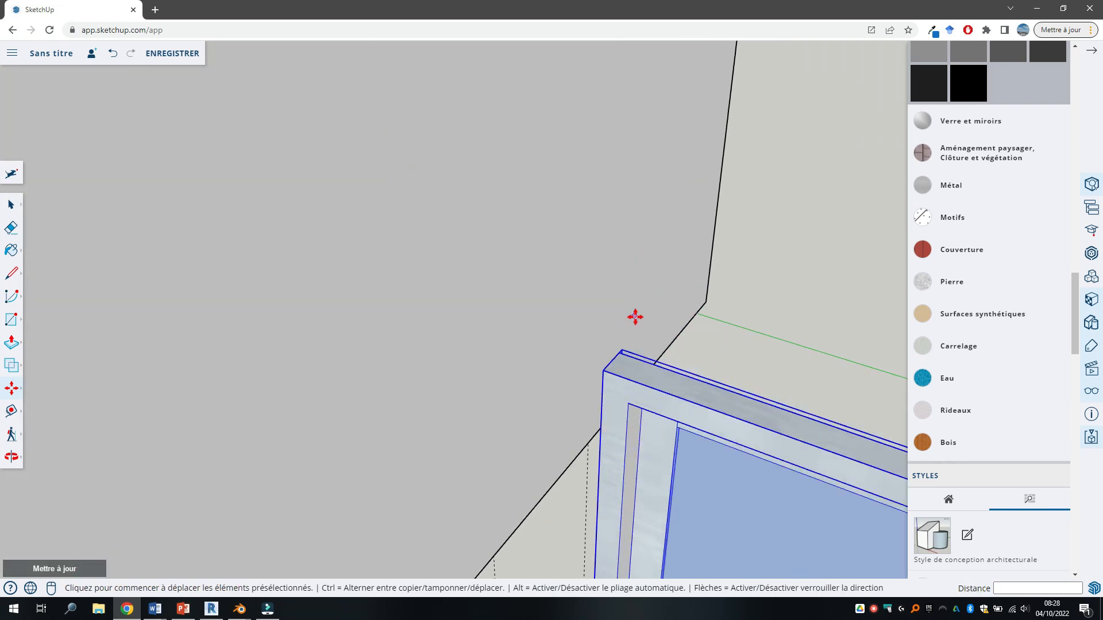
{"action": "left_click", "coordinate": [601, 372]}
{"action": "scroll", "coordinate": [574, 429], "scroll_direction": "down", "scroll_amount": 5}
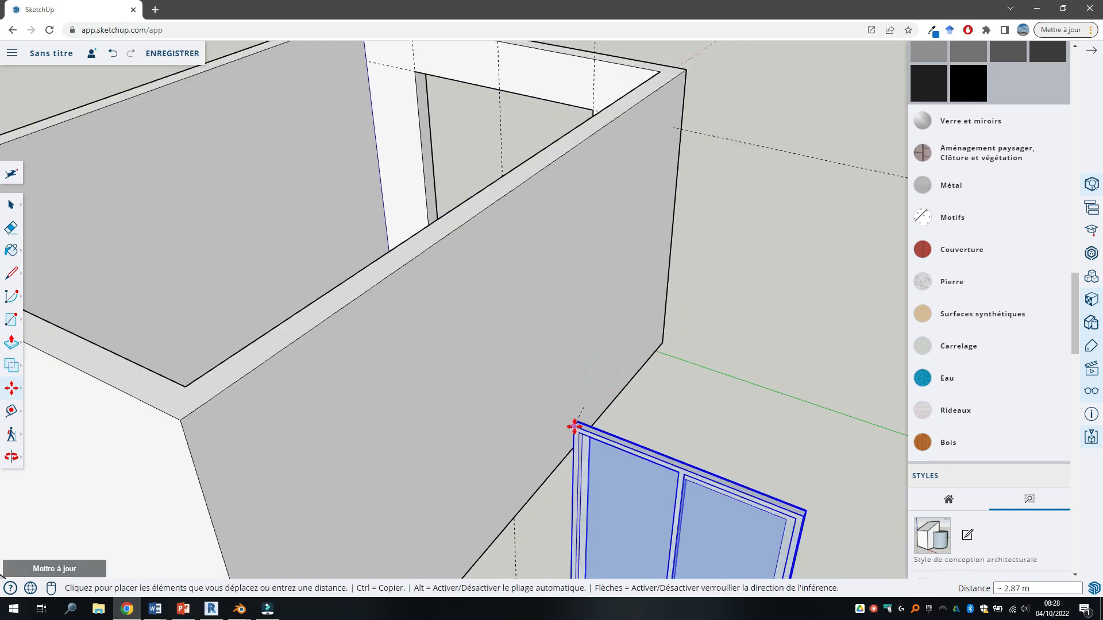
{"action": "scroll", "coordinate": [465, 269], "scroll_direction": "up", "scroll_amount": 5}
{"action": "scroll", "coordinate": [476, 244], "scroll_direction": "up", "scroll_amount": 3}
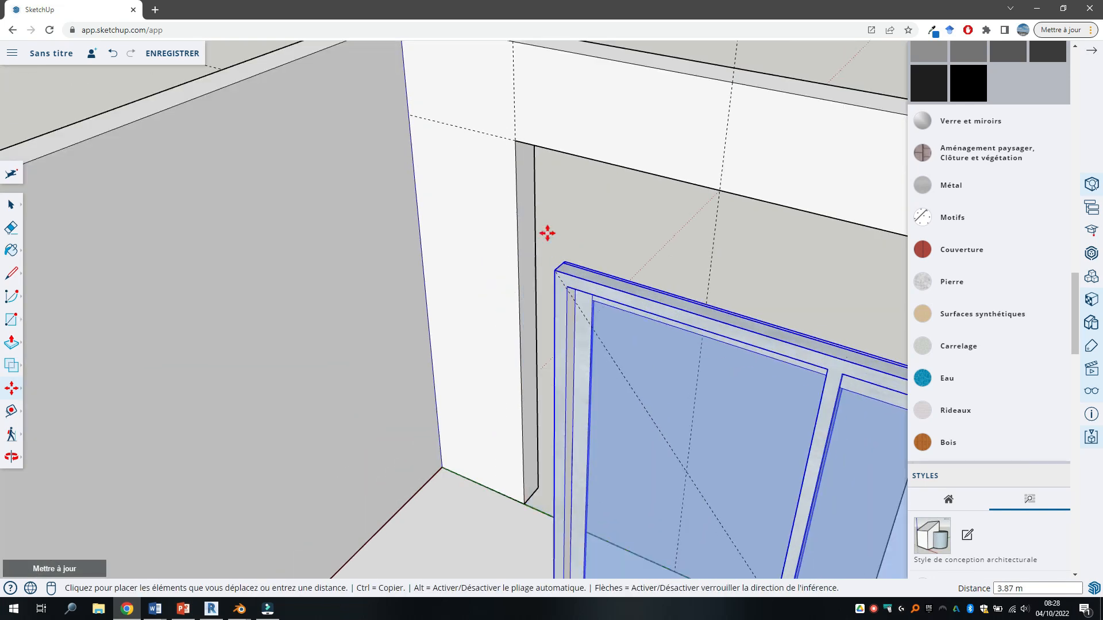
{"action": "left_click", "coordinate": [515, 141]}
{"action": "key", "text": "space"}
{"action": "scroll", "coordinate": [489, 468], "scroll_direction": "down", "scroll_amount": 5}
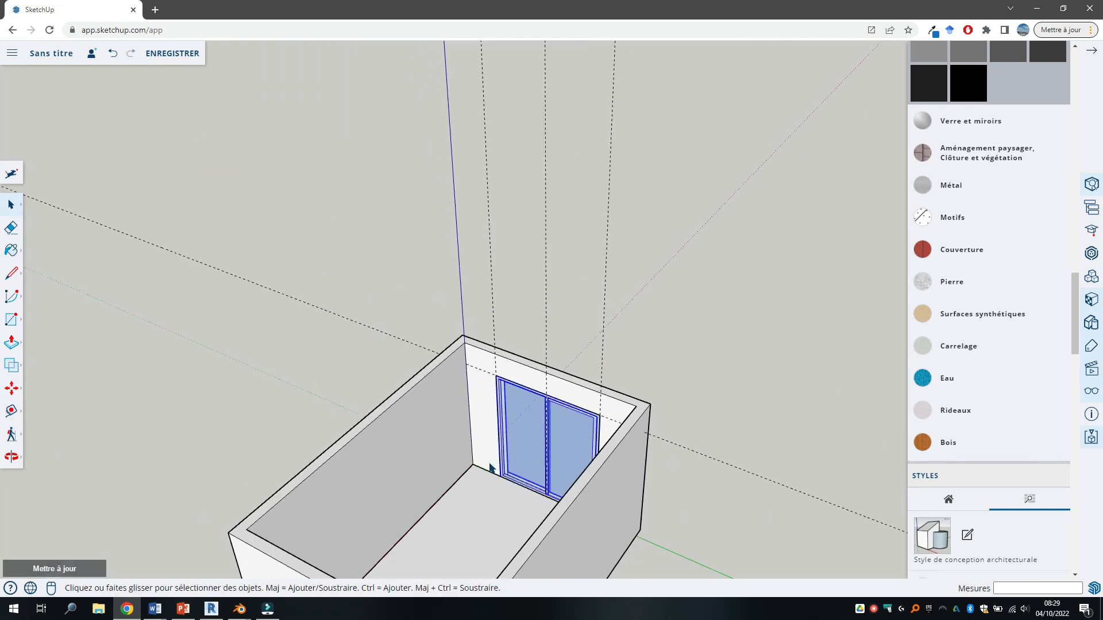
{"action": "left_click", "coordinate": [519, 317]}
Step: Open the window component down to its panes and delete the left-hand glass pane
{"action": "scroll", "coordinate": [520, 462], "scroll_direction": "up", "scroll_amount": 5}
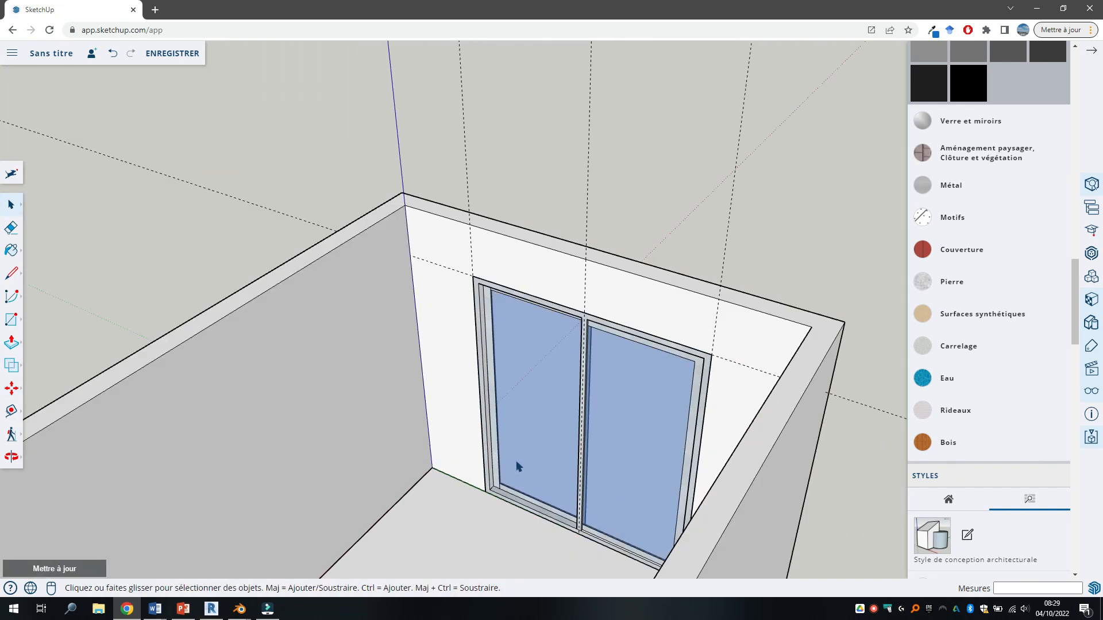
{"action": "double_click", "coordinate": [537, 381]}
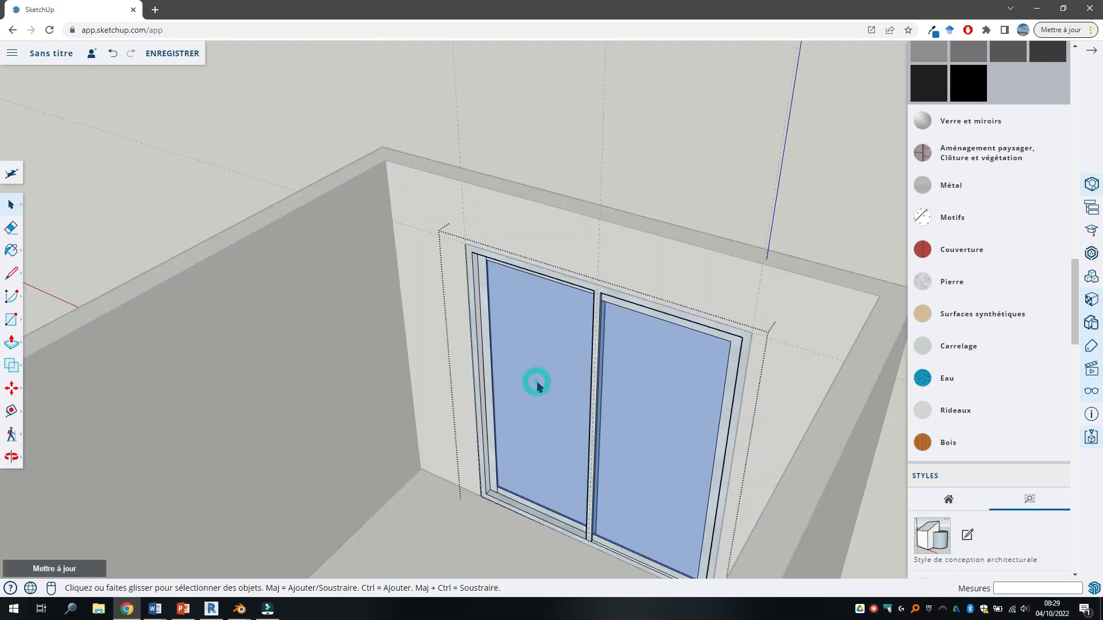
{"action": "left_click", "coordinate": [537, 381]}
{"action": "double_click", "coordinate": [536, 383]}
{"action": "left_click", "coordinate": [531, 368]}
{"action": "key", "text": "Delete"}
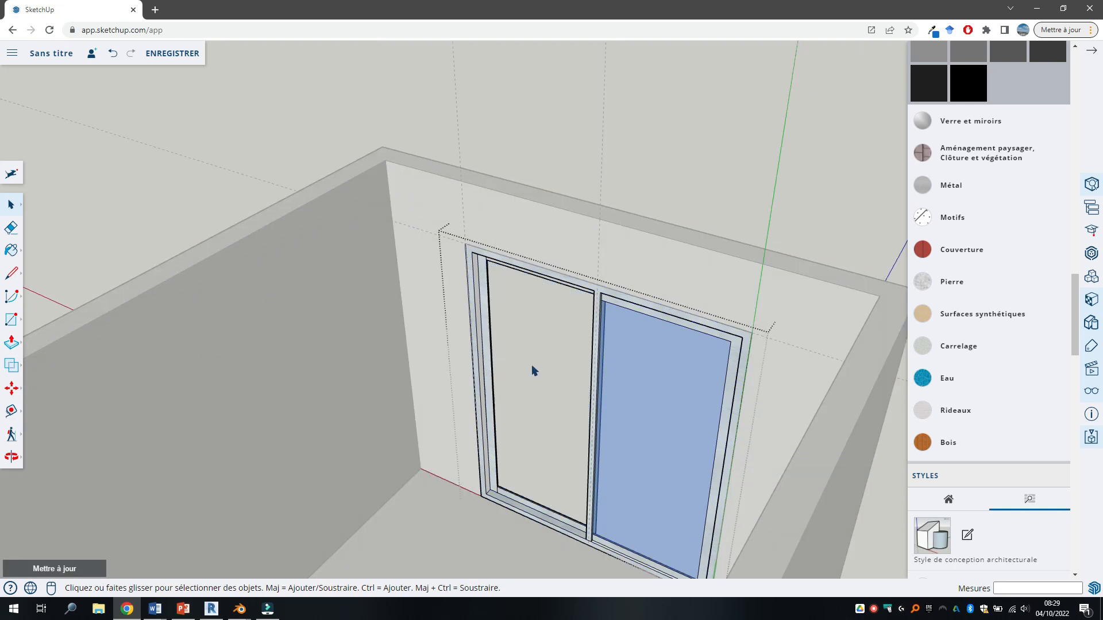
Step: Delete the remaining right-hand glass pane and close the window component
{"action": "left_click", "coordinate": [674, 402]}
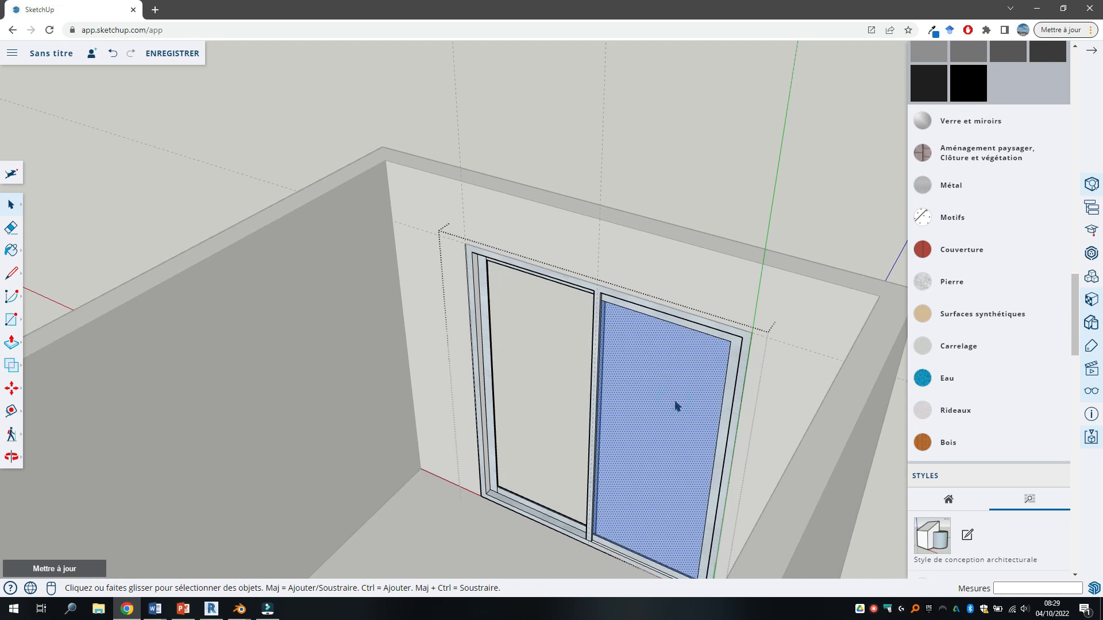
{"action": "key", "text": "Delete"}
{"action": "scroll", "coordinate": [675, 399], "scroll_direction": "down", "scroll_amount": 3}
{"action": "middle_click_drag", "start_coordinate": [674, 399], "coordinate": [550, 396]}
{"action": "scroll", "coordinate": [687, 460], "scroll_direction": "up", "scroll_amount": 1}
{"action": "scroll", "coordinate": [687, 460], "scroll_direction": "down", "scroll_amount": 5}
{"action": "scroll", "coordinate": [550, 394], "scroll_direction": "down", "scroll_amount": 3}
{"action": "scroll", "coordinate": [560, 419], "scroll_direction": "up", "scroll_amount": 3}
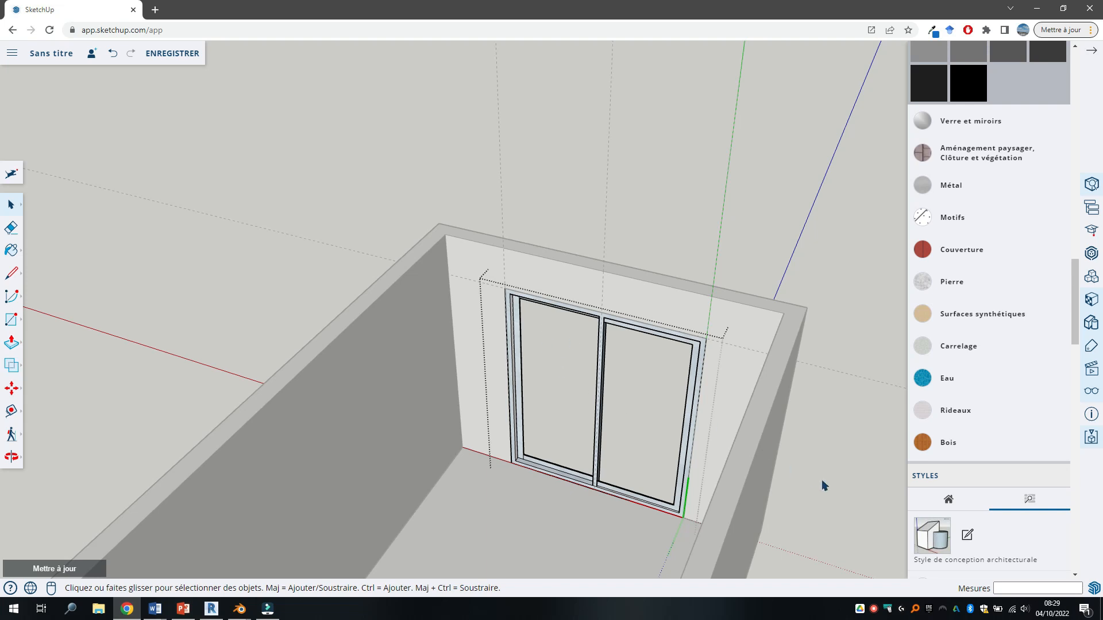
{"action": "middle_click_drag", "start_coordinate": [822, 483], "coordinate": [531, 517]}
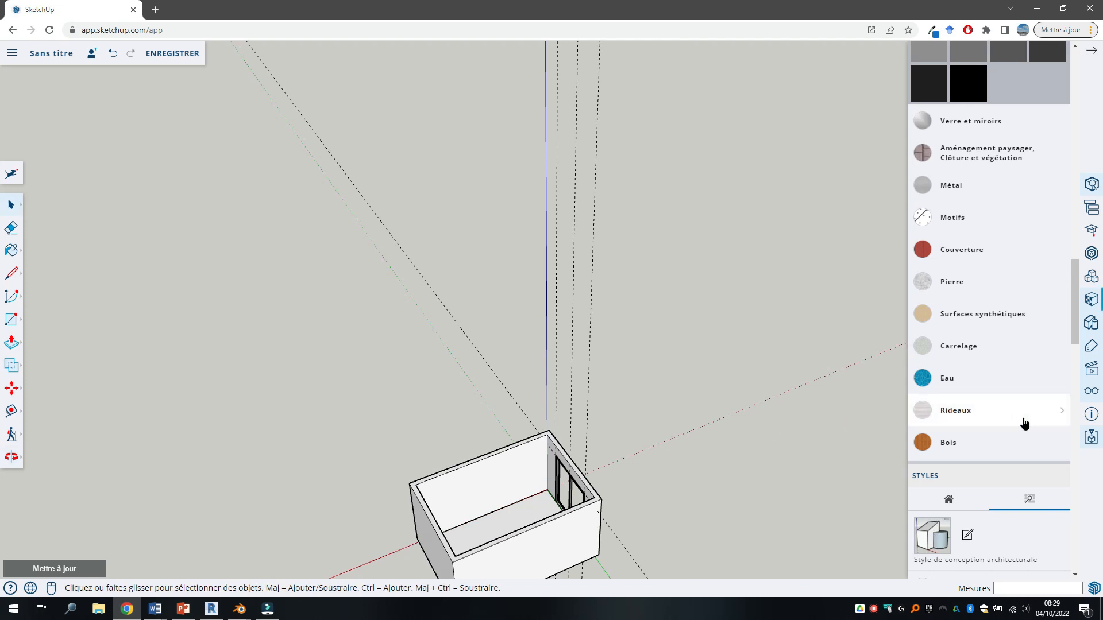
Step: Switch the model to the standard top view, framed on the room
{"action": "left_click", "coordinate": [1093, 371]}
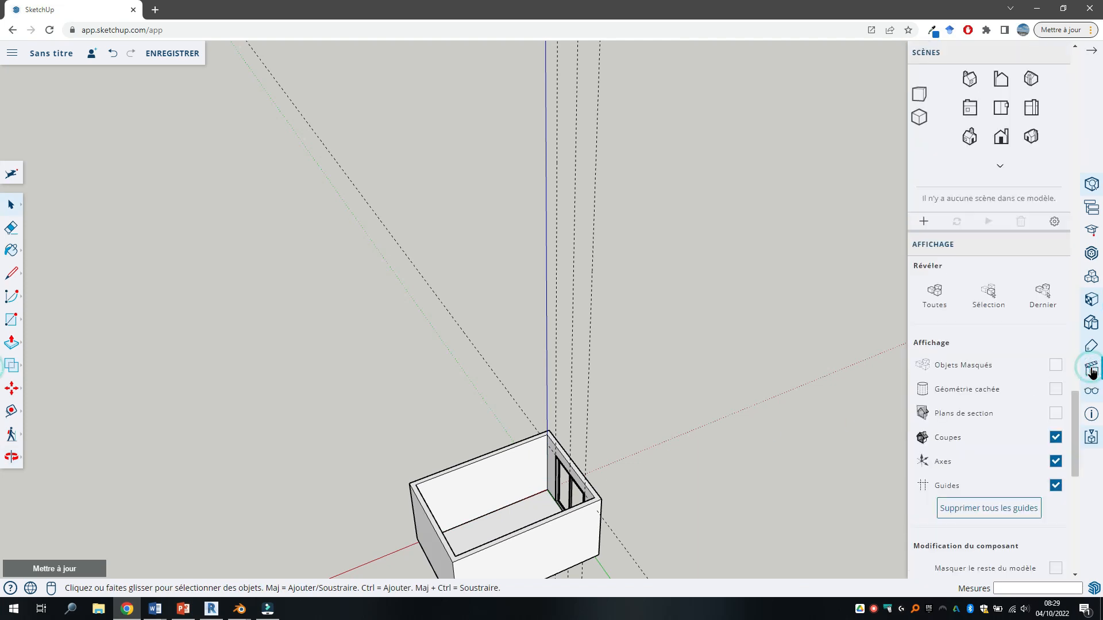
{"action": "scroll", "coordinate": [962, 229], "scroll_direction": "up", "scroll_amount": 3}
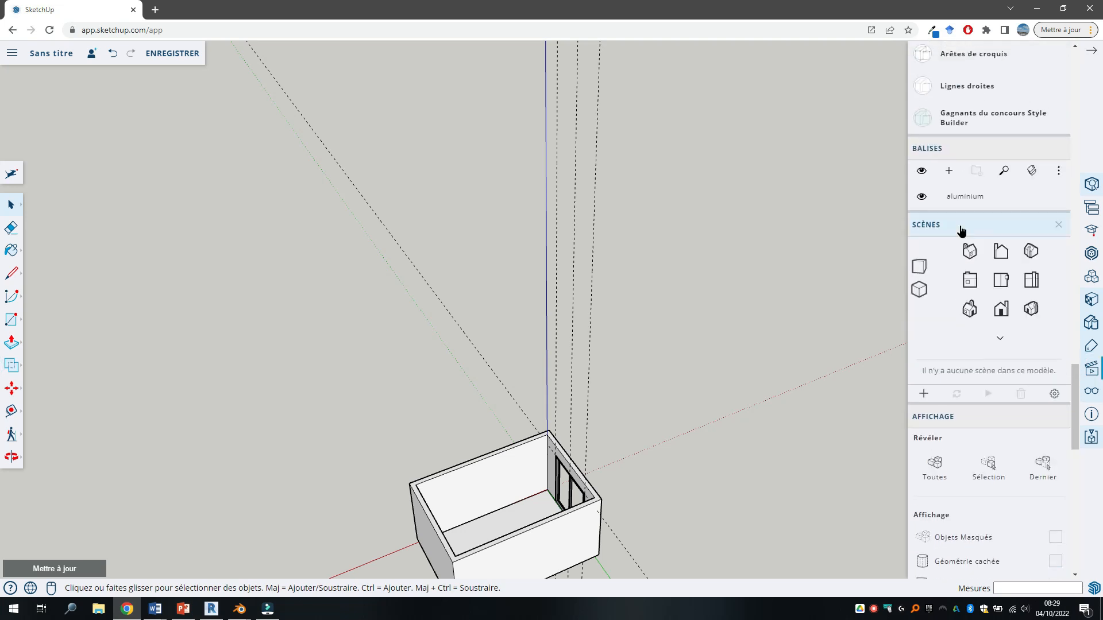
{"action": "left_click", "coordinate": [1001, 282]}
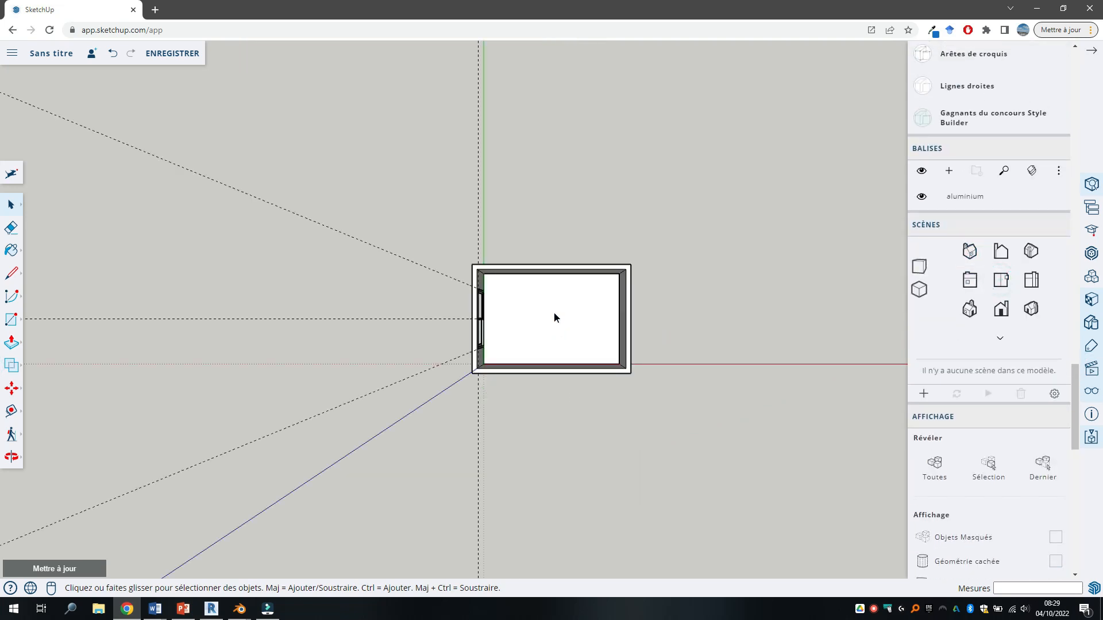
{"action": "scroll", "coordinate": [554, 315], "scroll_direction": "up", "scroll_amount": 5}
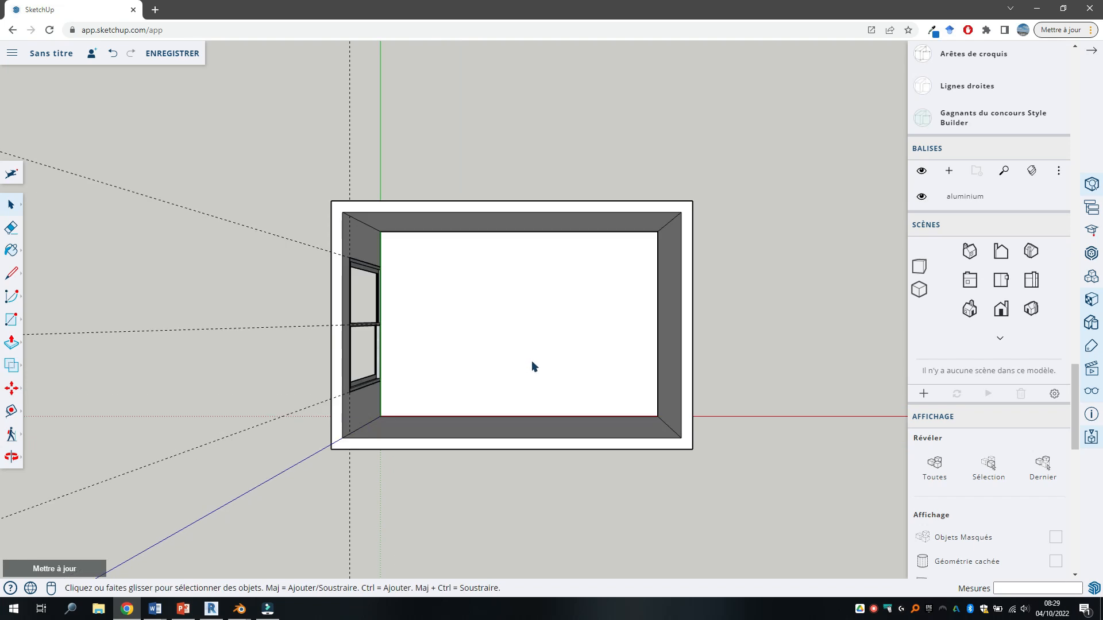
Step: Search the 3D Warehouse for "bed" and download the second "Bedding" model into the project
{"action": "left_click", "coordinate": [1088, 254]}
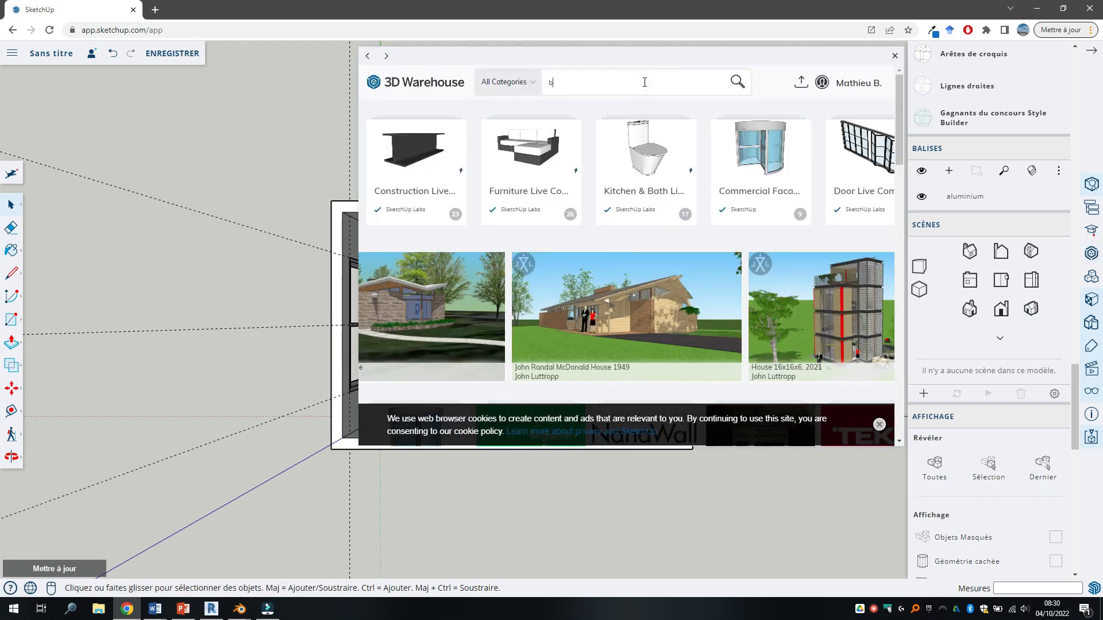
{"action": "type", "text": "bed"}
{"action": "key", "text": "Return"}
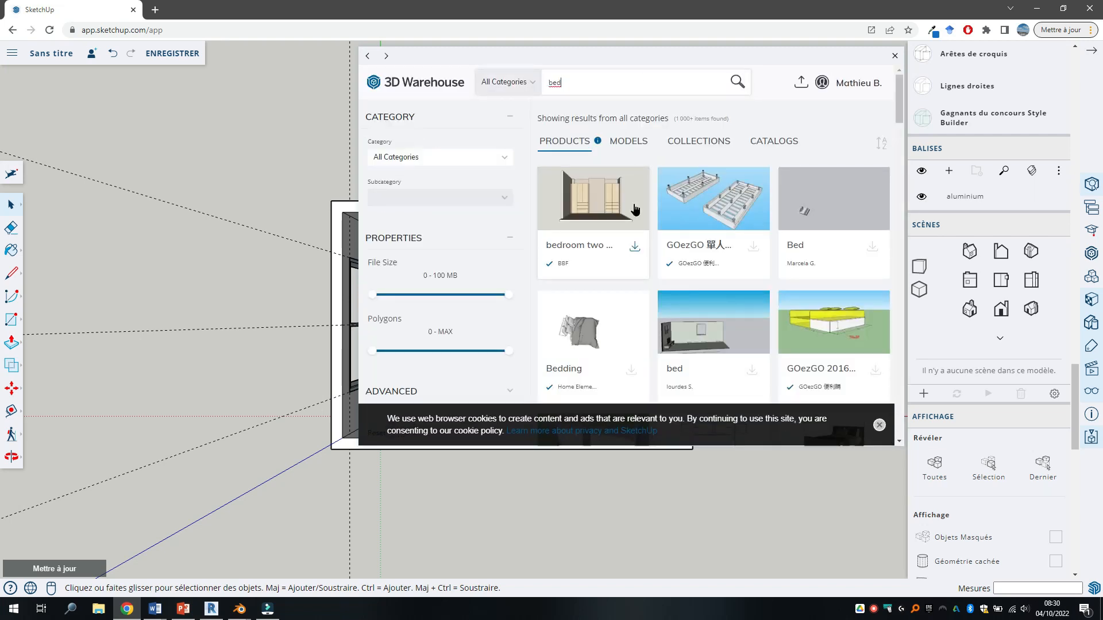
{"action": "scroll", "coordinate": [584, 346], "scroll_direction": "down", "scroll_amount": 4}
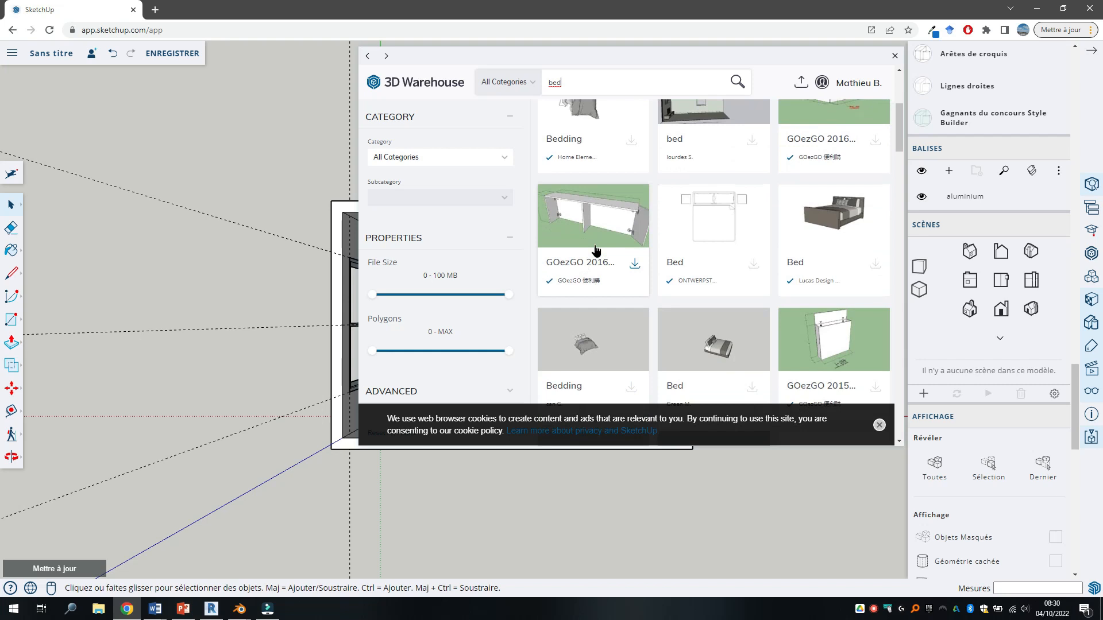
{"action": "scroll", "coordinate": [596, 251], "scroll_direction": "up", "scroll_amount": 1}
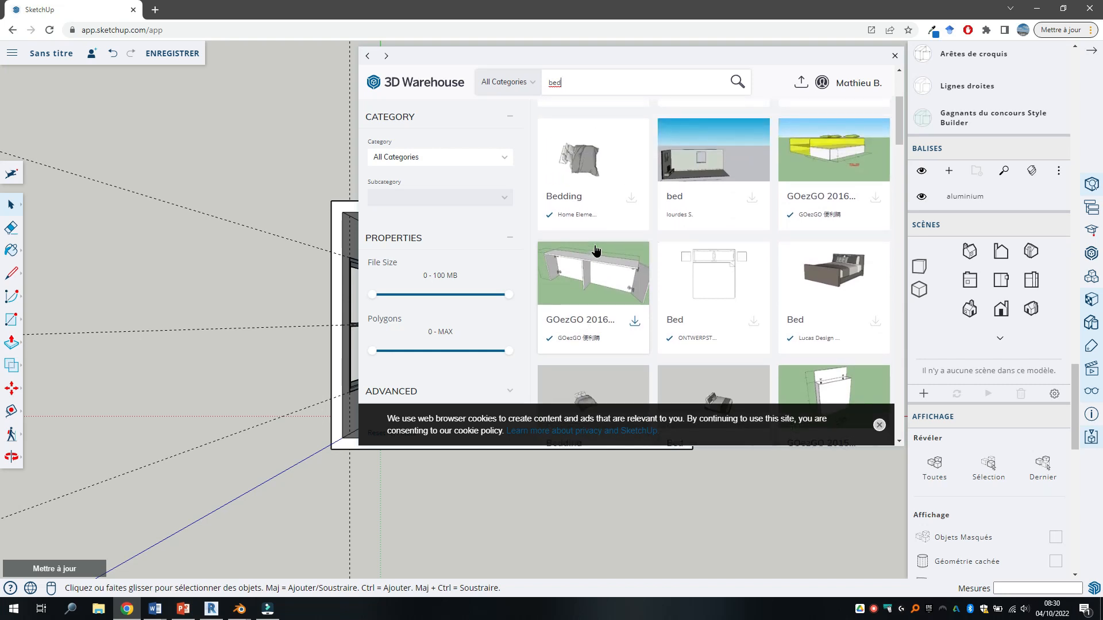
{"action": "scroll", "coordinate": [595, 250], "scroll_direction": "down", "scroll_amount": 4}
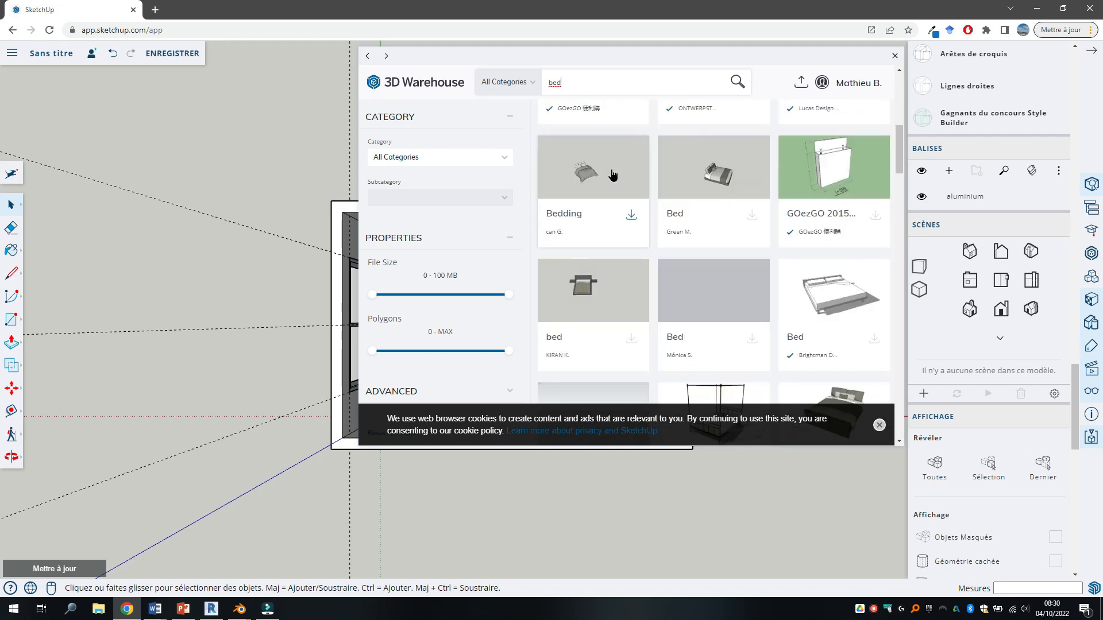
{"action": "left_click", "coordinate": [630, 216]}
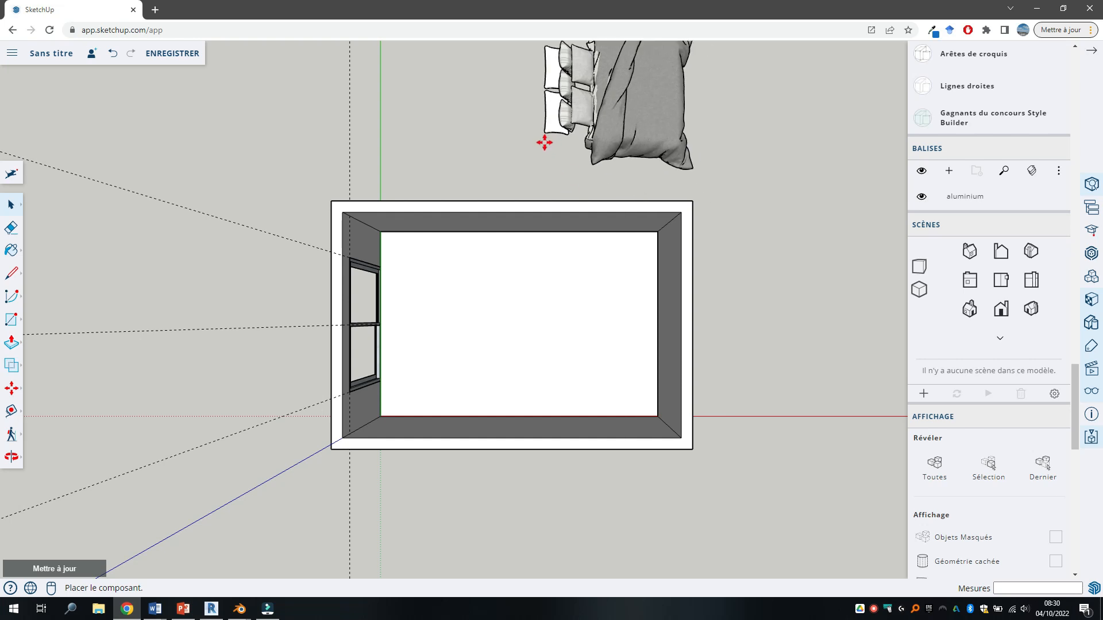
Step: Place the bedding model outside the room and undo its insertion
{"action": "left_click", "coordinate": [506, 160]}
{"action": "middle_click_drag", "start_coordinate": [750, 147], "coordinate": [546, 52]}
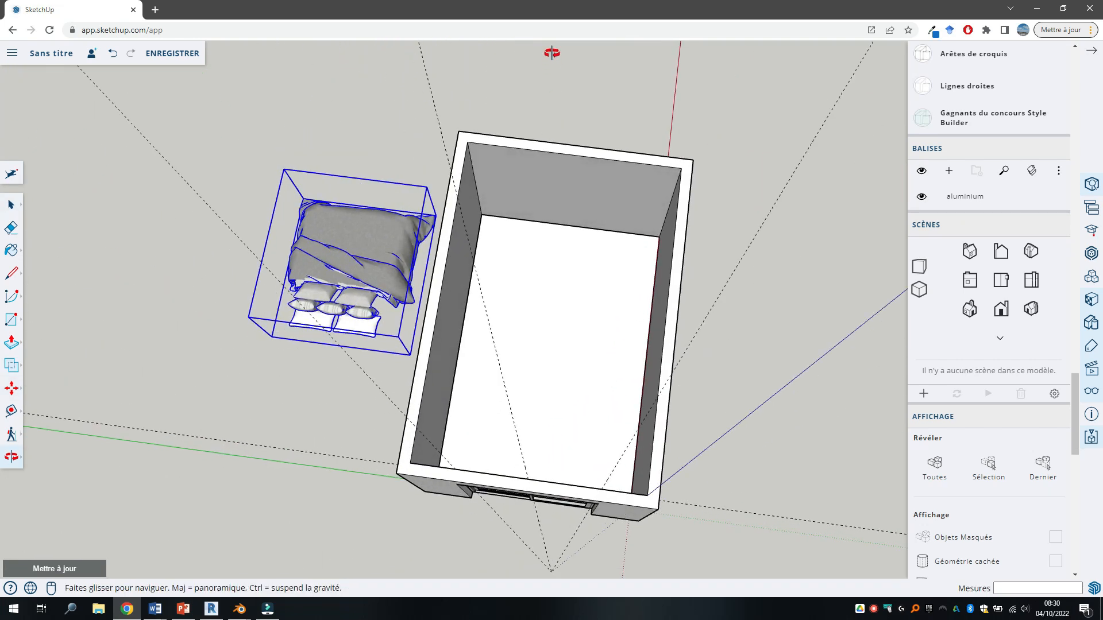
{"action": "middle_click_drag", "start_coordinate": [296, 402], "coordinate": [316, 356]}
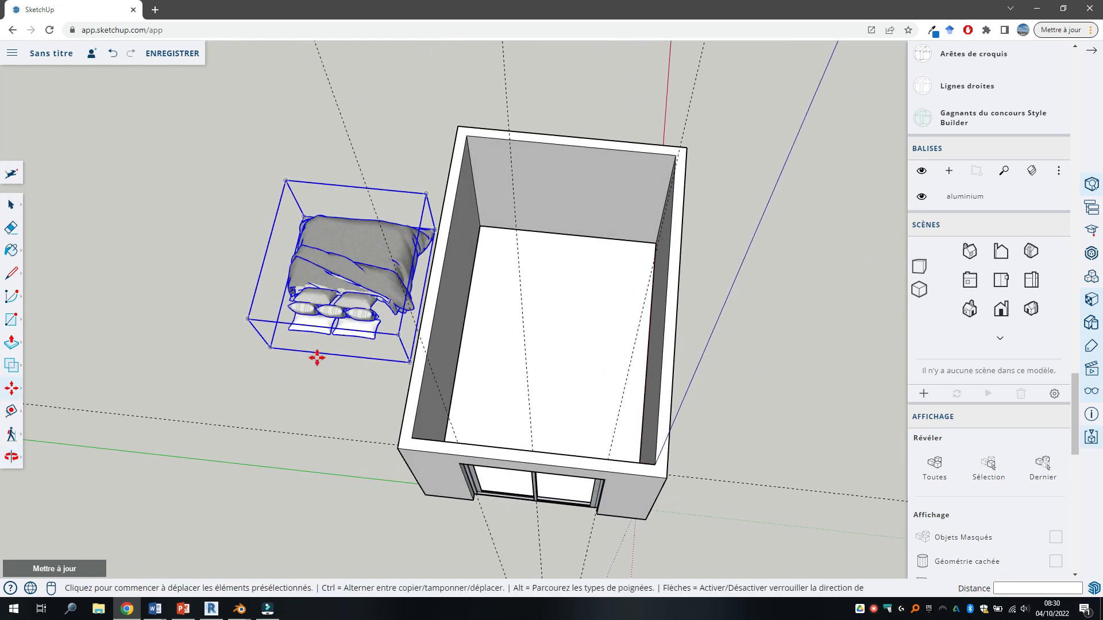
{"action": "key", "text": "ctrl+z"}
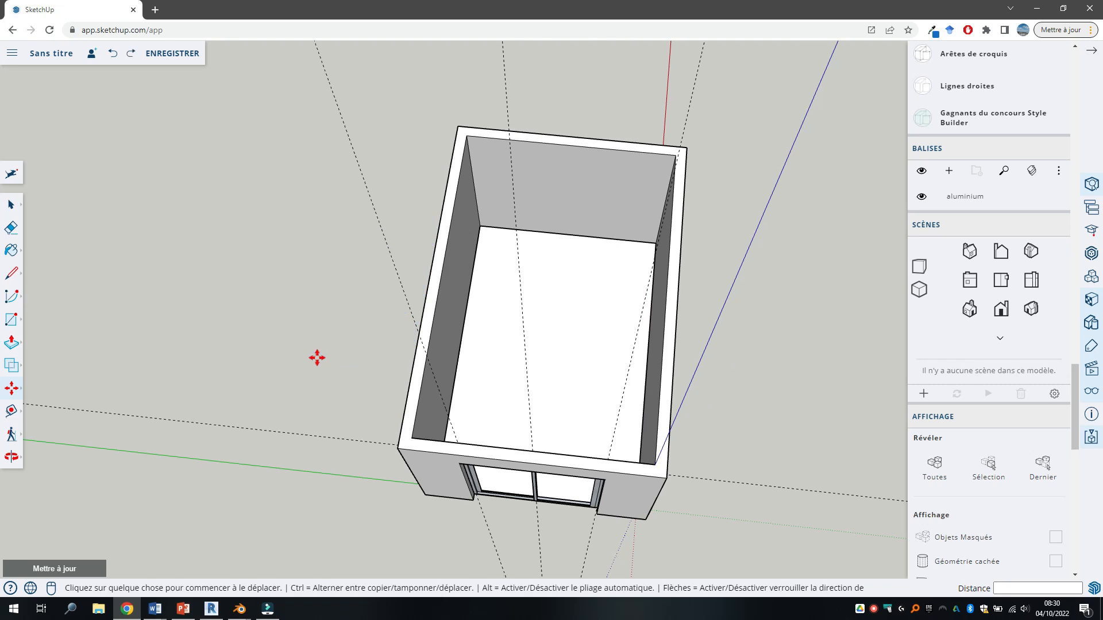
Step: Search the 3D Warehouse models for "bed" and download the wooden "Bed" with the striped throw into the project
{"action": "left_click", "coordinate": [1090, 253]}
{"action": "left_click", "coordinate": [609, 87]}
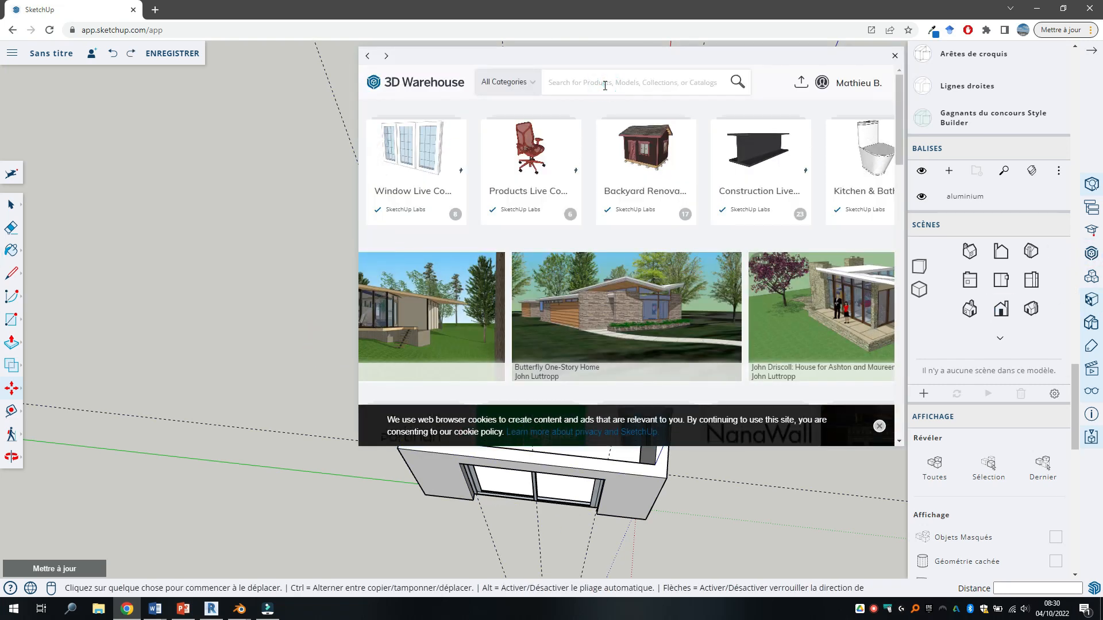
{"action": "type", "text": "bed"}
{"action": "key", "text": "Return"}
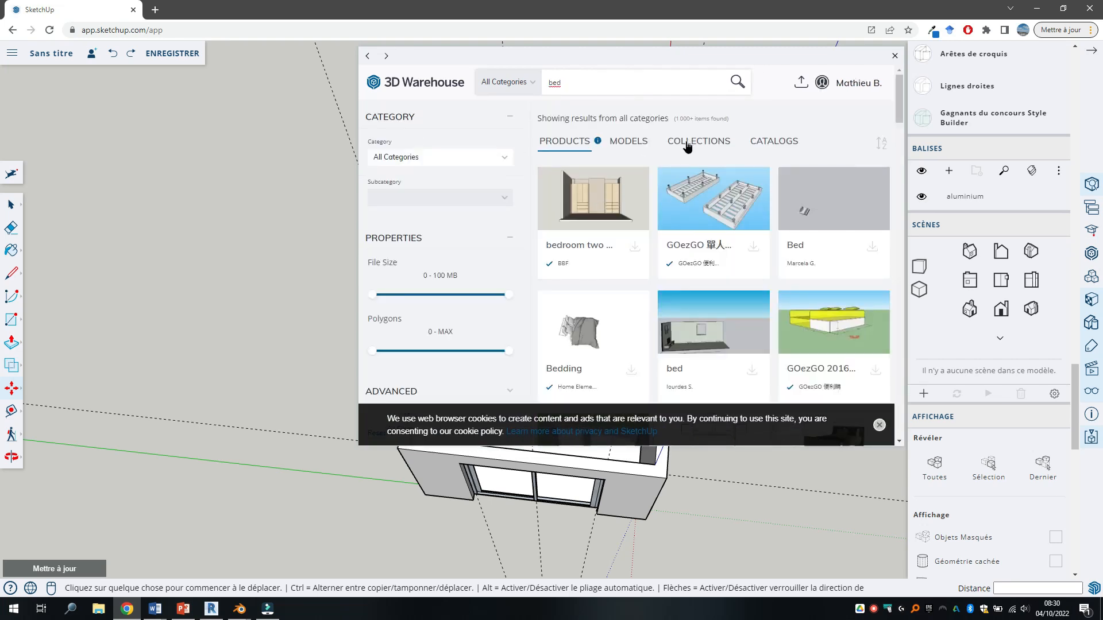
{"action": "left_click", "coordinate": [627, 143]}
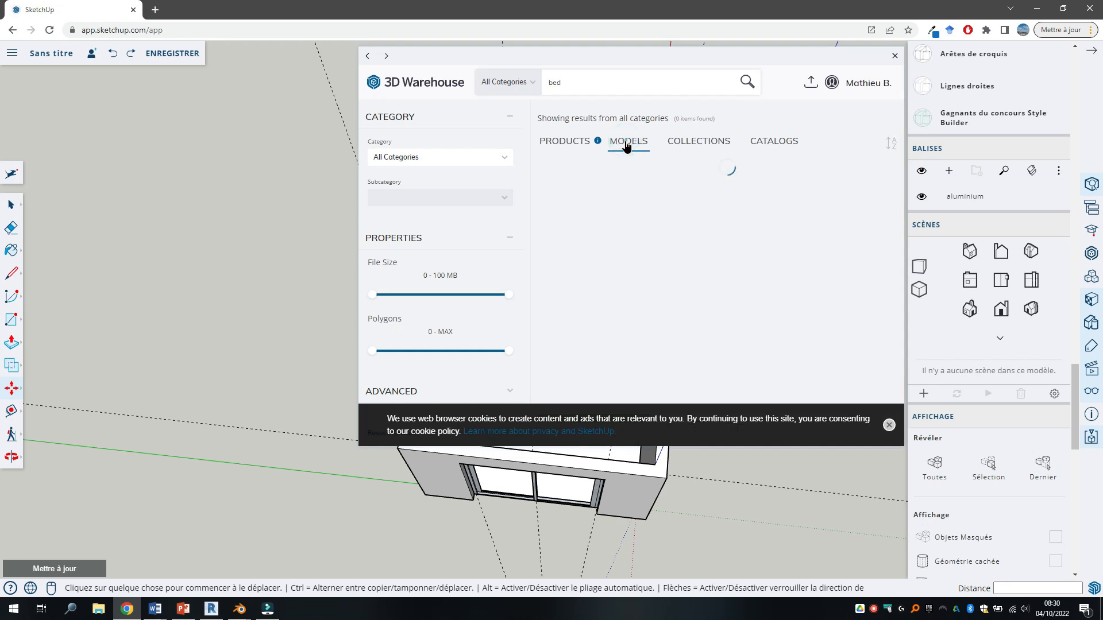
{"action": "scroll", "coordinate": [592, 250], "scroll_direction": "down", "scroll_amount": 2}
{"action": "scroll", "coordinate": [592, 247], "scroll_direction": "down", "scroll_amount": 1}
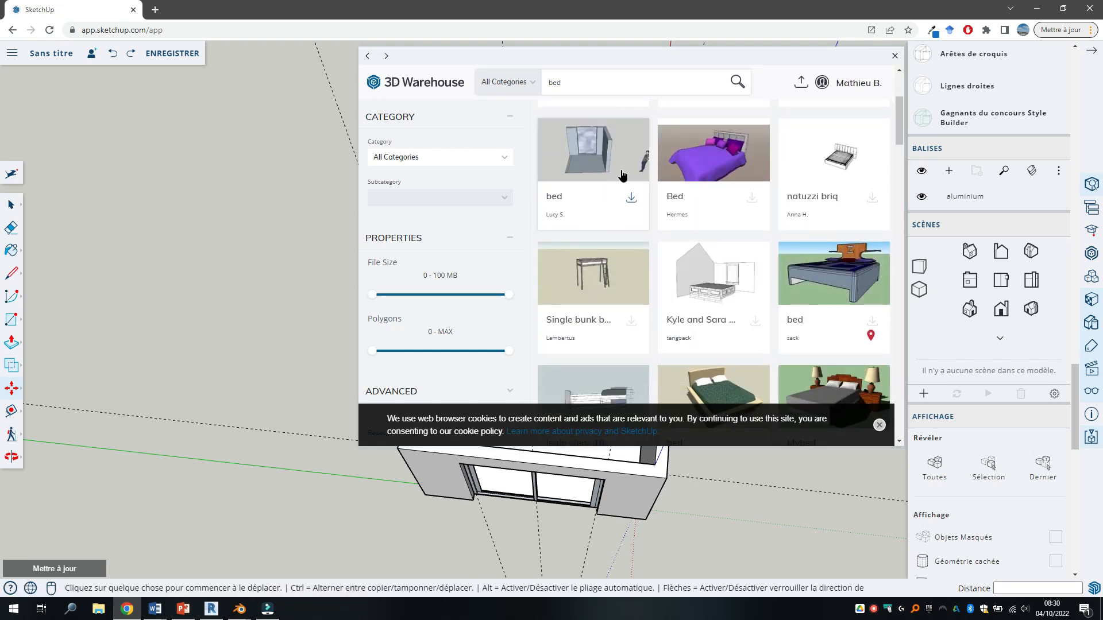
{"action": "scroll", "coordinate": [622, 175], "scroll_direction": "down", "scroll_amount": 4}
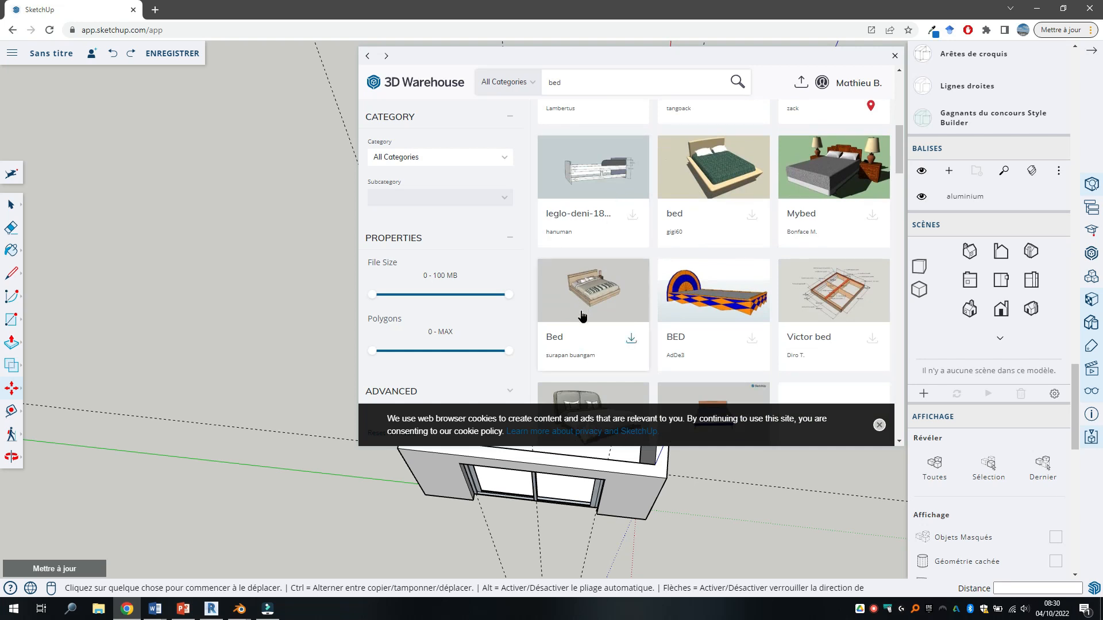
{"action": "left_click", "coordinate": [631, 339]}
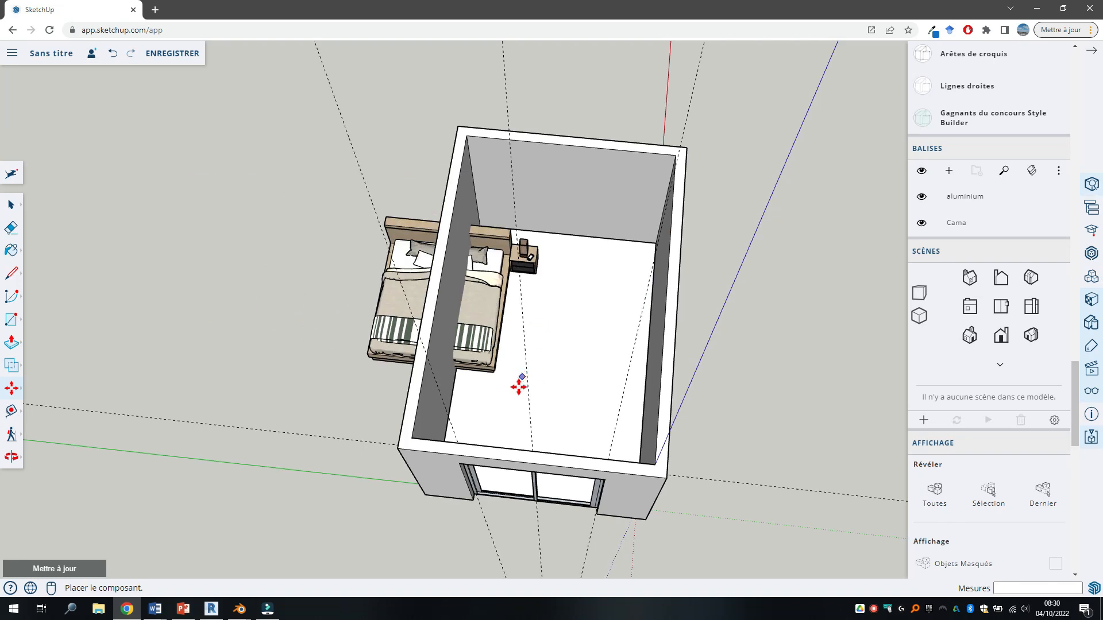
Step: Place the wooden bed outside the room and rotate it a quarter turn so its headboard faces the room
{"action": "left_click", "coordinate": [322, 368]}
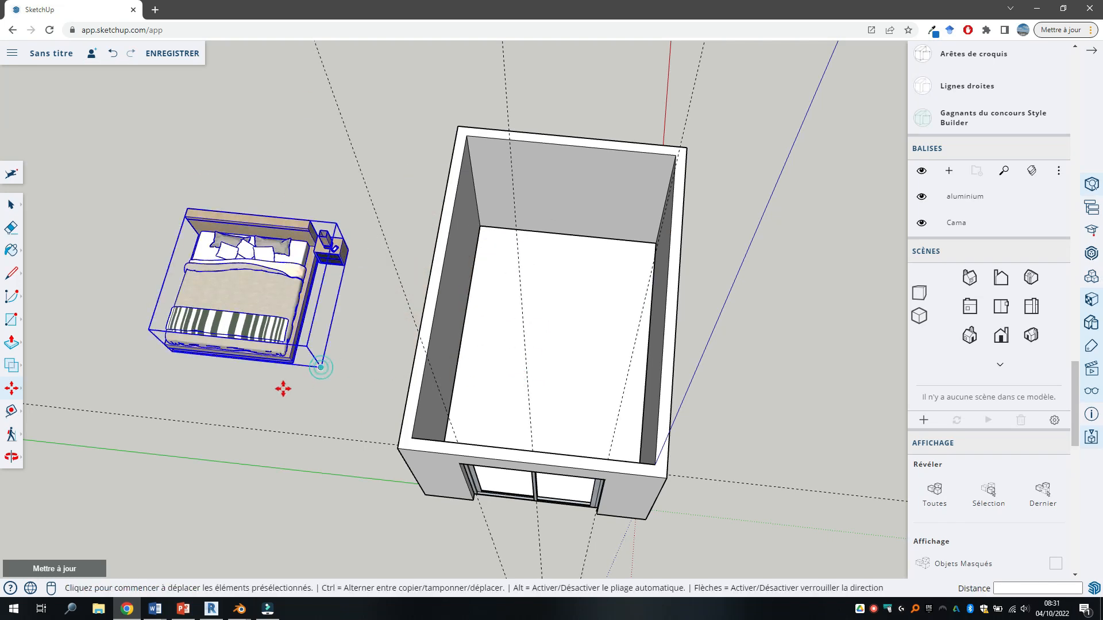
{"action": "scroll", "coordinate": [155, 310], "scroll_direction": "up", "scroll_amount": 5}
{"action": "scroll", "coordinate": [499, 263], "scroll_direction": "up", "scroll_amount": 3}
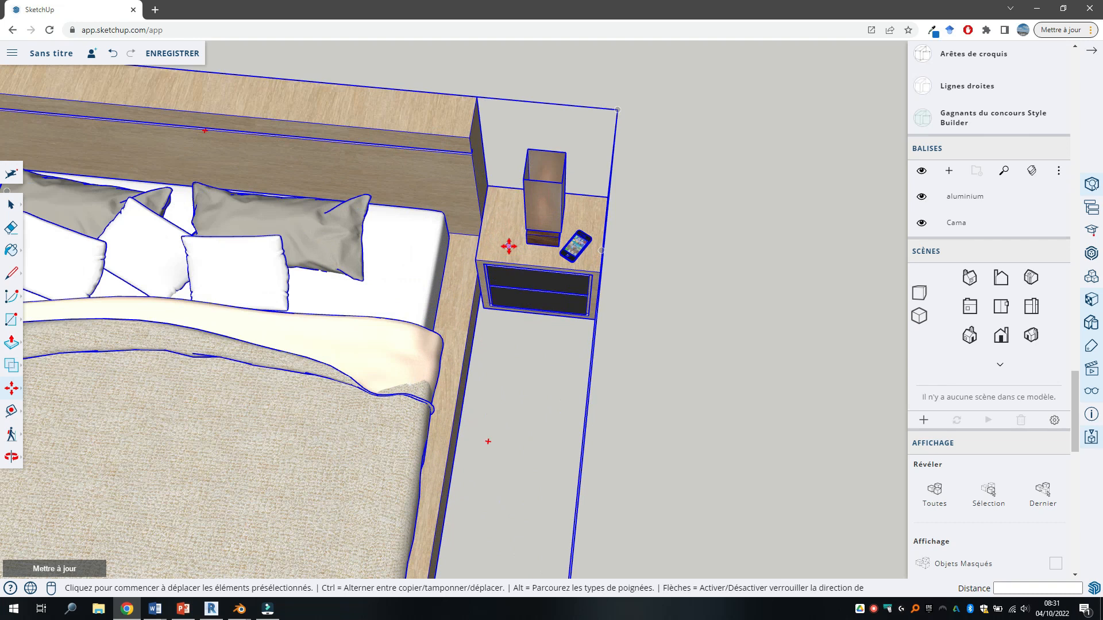
{"action": "scroll", "coordinate": [507, 244], "scroll_direction": "down", "scroll_amount": 4}
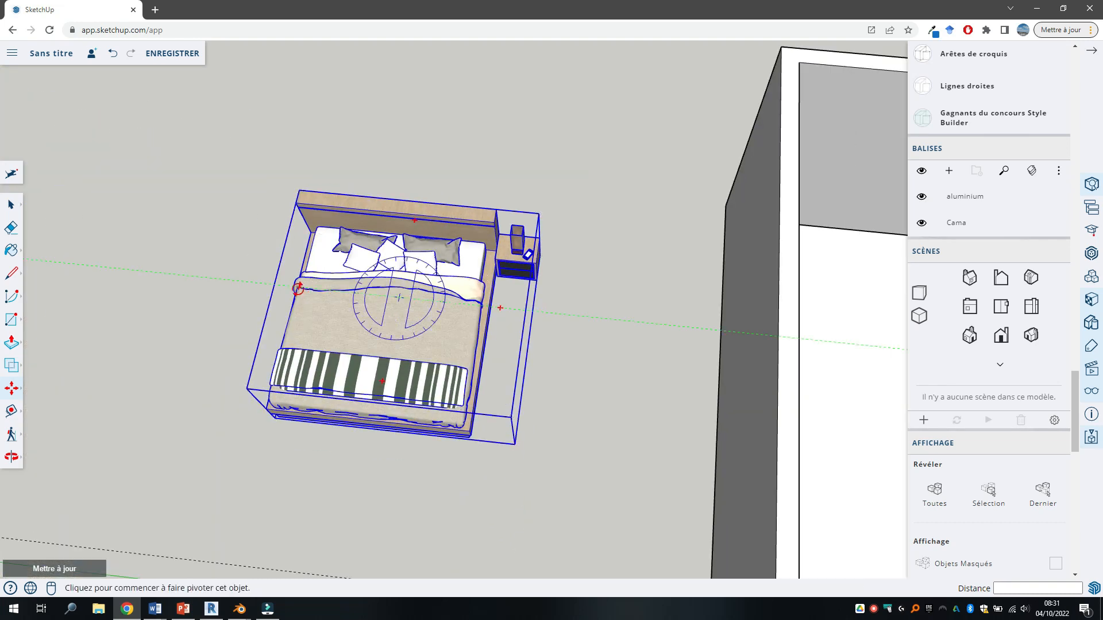
{"action": "left_click", "coordinate": [296, 287]}
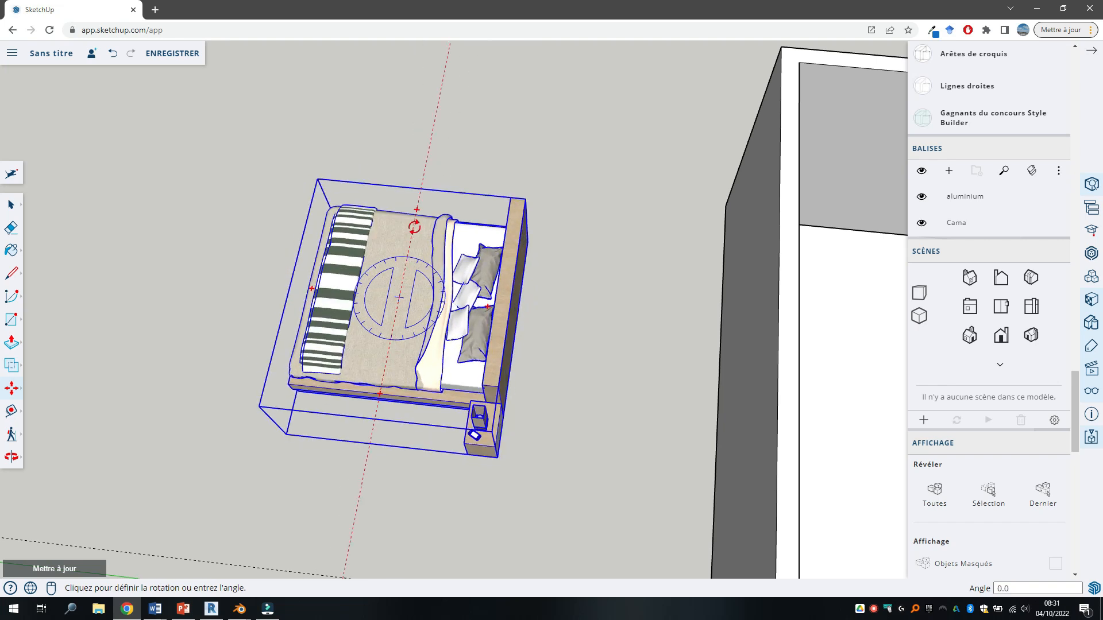
{"action": "left_click", "coordinate": [414, 226]}
Step: Move the bed by its bedside table's bottom corner onto the floor edge of the opposite long wall, inside the room
{"action": "scroll", "coordinate": [450, 373], "scroll_direction": "down", "scroll_amount": 3}
{"action": "scroll", "coordinate": [450, 376], "scroll_direction": "up", "scroll_amount": 5}
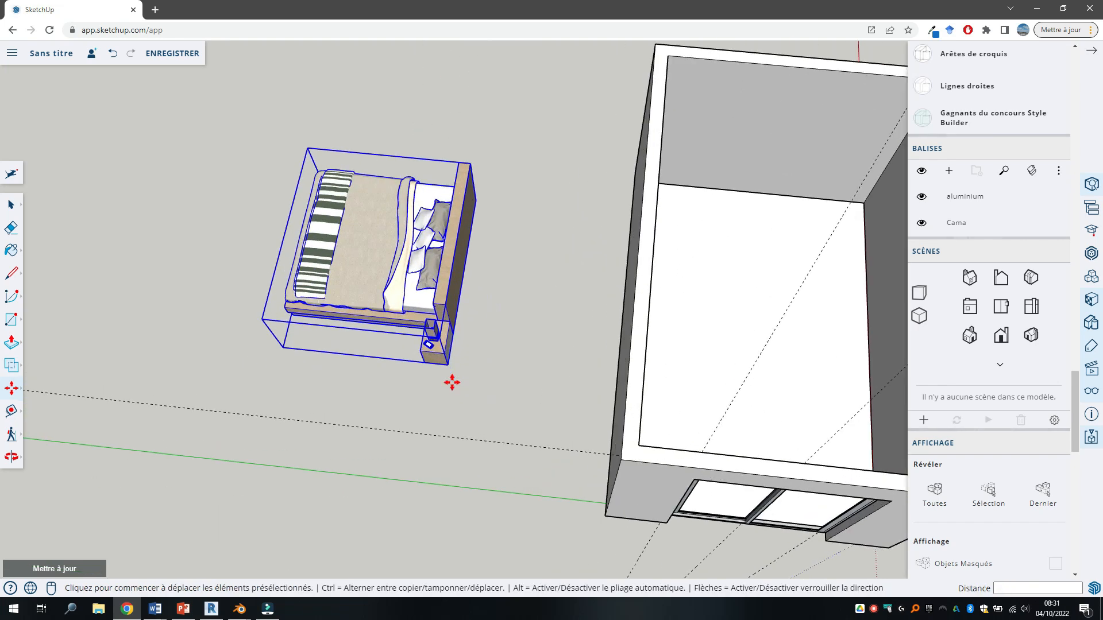
{"action": "middle_click_drag", "start_coordinate": [494, 376], "coordinate": [714, 270]}
{"action": "scroll", "coordinate": [441, 334], "scroll_direction": "down", "scroll_amount": 3}
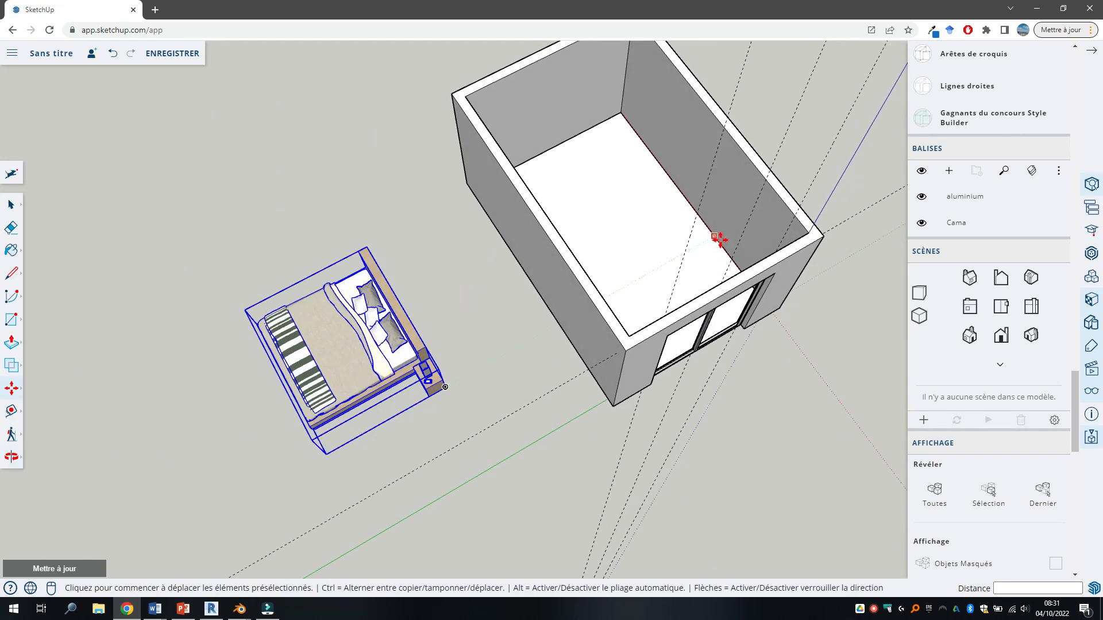
{"action": "middle_click_drag", "start_coordinate": [494, 382], "coordinate": [296, 221]}
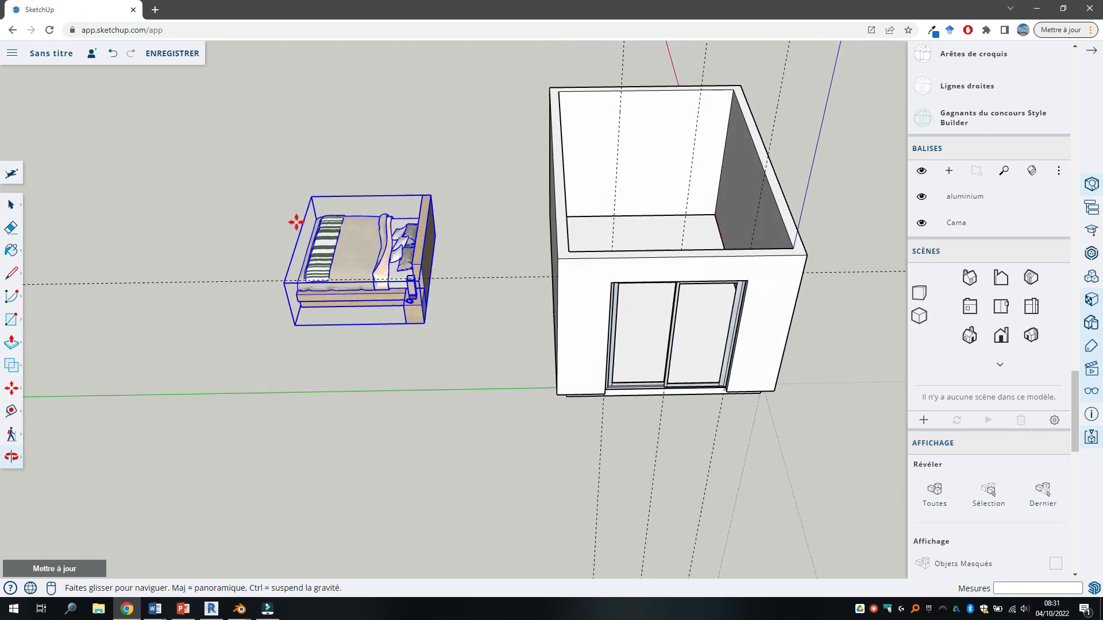
{"action": "left_click", "coordinate": [426, 324]}
{"action": "middle_click_drag", "start_coordinate": [635, 249], "coordinate": [743, 249]}
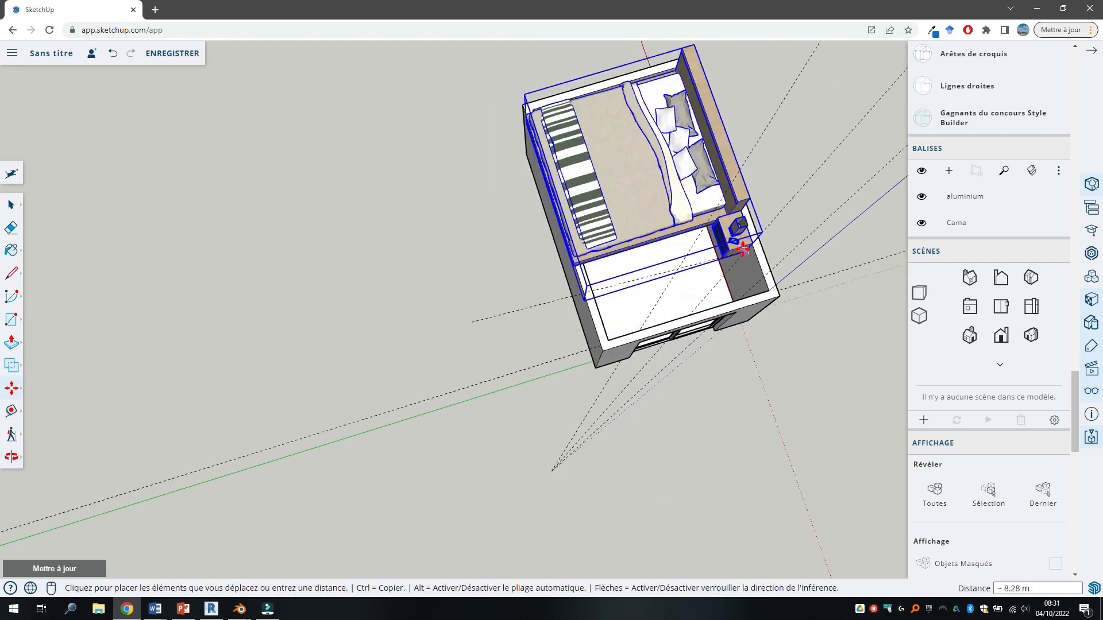
{"action": "scroll", "coordinate": [743, 248], "scroll_direction": "up", "scroll_amount": 10}
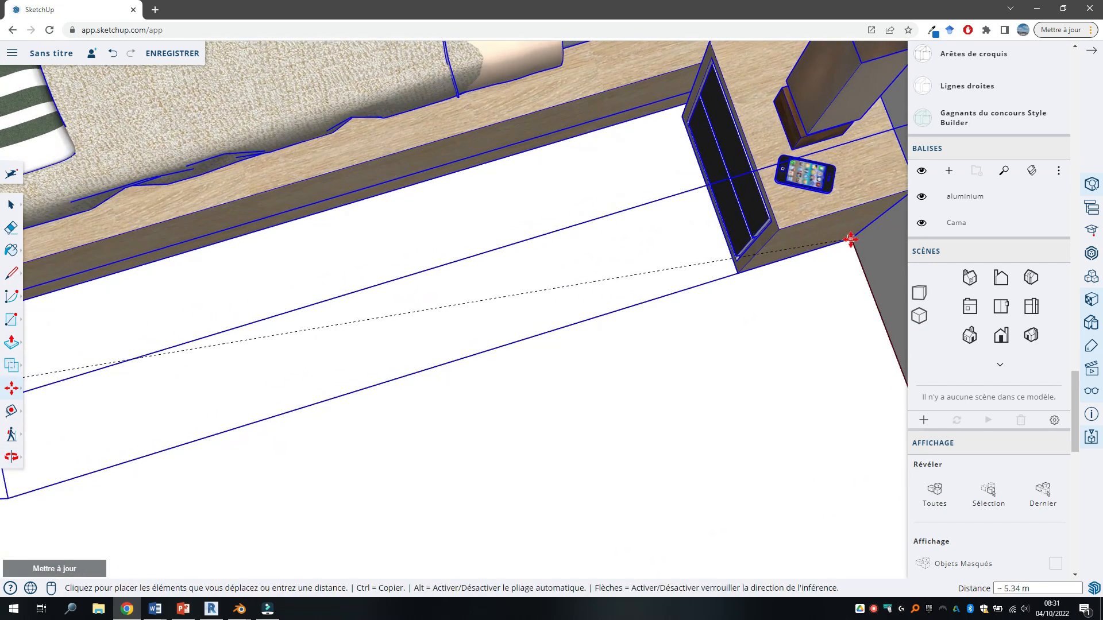
{"action": "left_click", "coordinate": [832, 248]}
Step: Examine the bed's placement against the long wall from several sides of the room
{"action": "scroll", "coordinate": [721, 327], "scroll_direction": "down", "scroll_amount": 10}
{"action": "middle_click_drag", "start_coordinate": [627, 362], "coordinate": [785, 263]}
{"action": "middle_click_drag", "start_coordinate": [529, 373], "coordinate": [795, 361]}
{"action": "scroll", "coordinate": [561, 181], "scroll_direction": "up", "scroll_amount": 5}
{"action": "scroll", "coordinate": [561, 184], "scroll_direction": "down", "scroll_amount": 4}
{"action": "middle_click_drag", "start_coordinate": [561, 184], "coordinate": [493, 442]}
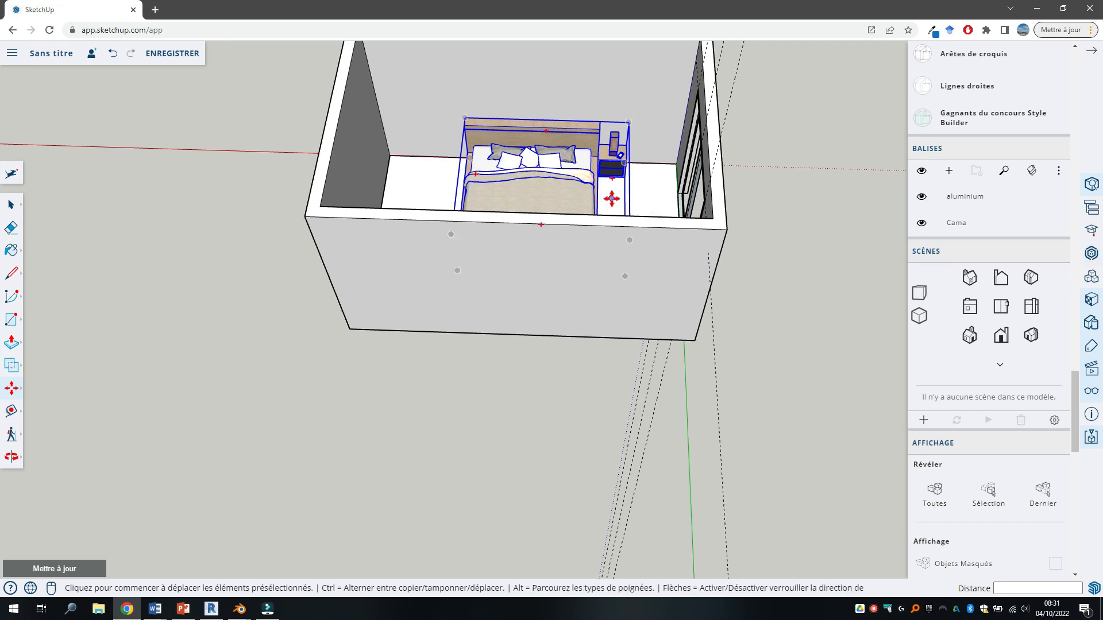
{"action": "scroll", "coordinate": [612, 200], "scroll_direction": "down", "scroll_amount": 4}
{"action": "scroll", "coordinate": [652, 177], "scroll_direction": "up", "scroll_amount": 3}
{"action": "middle_click_drag", "start_coordinate": [653, 234], "coordinate": [564, 217]}
{"action": "key", "text": "m"}
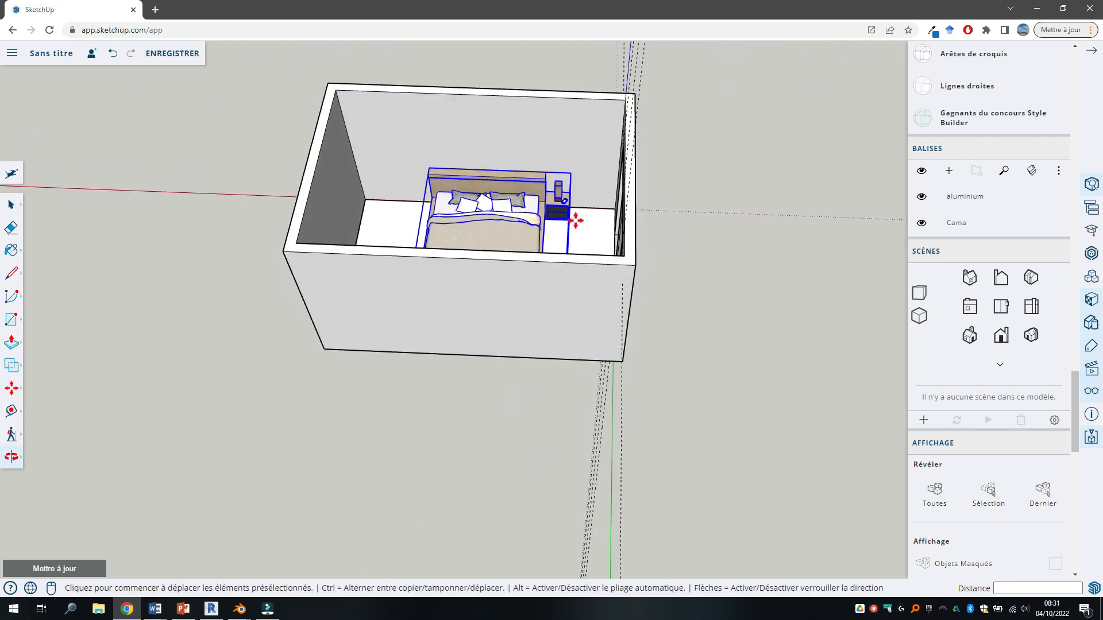
Step: Try to download the model as an SKP file for version 2021 and newer
{"action": "left_click", "coordinate": [12, 56]}
{"action": "mouse_move", "coordinate": [53, 248]}
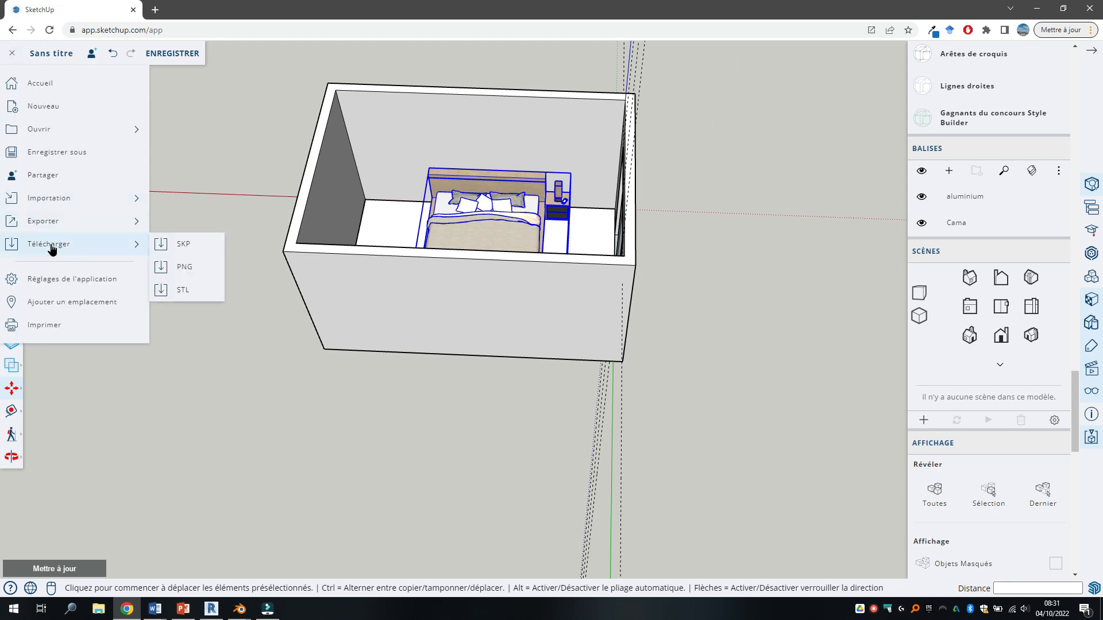
{"action": "left_click", "coordinate": [190, 250]}
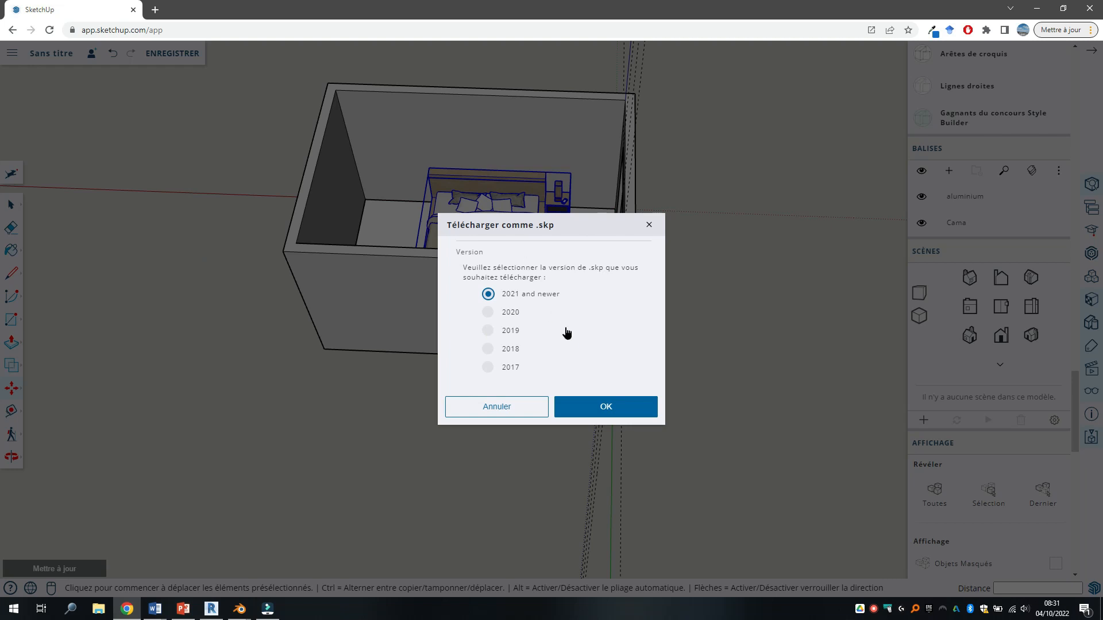
{"action": "left_click", "coordinate": [603, 409]}
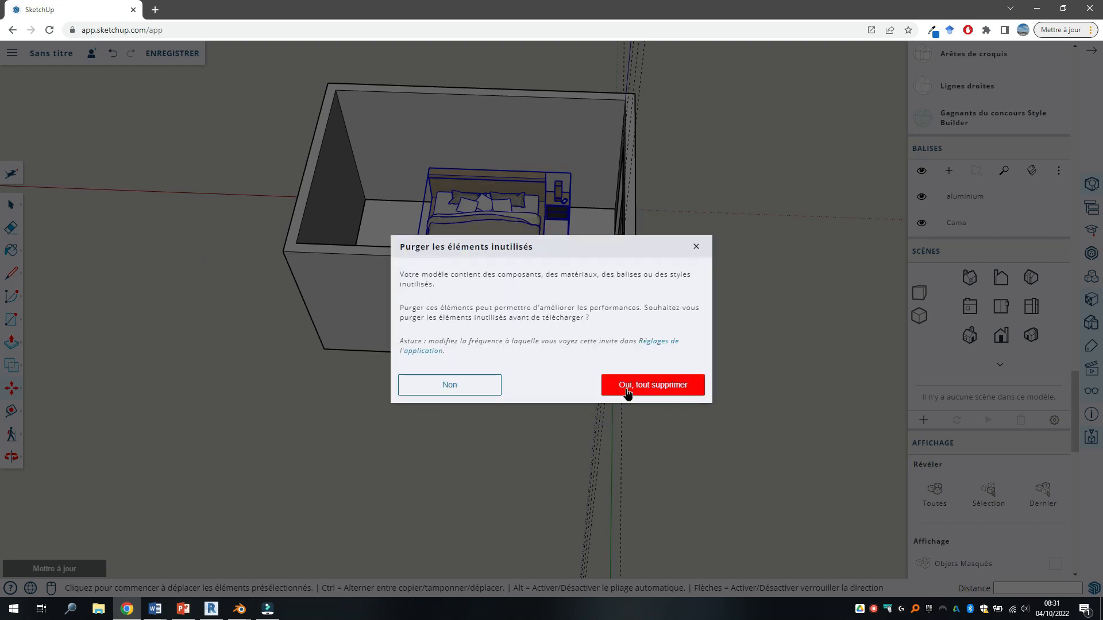
{"action": "left_click", "coordinate": [695, 247]}
{"action": "scroll", "coordinate": [567, 314], "scroll_direction": "down", "scroll_amount": 3}
{"action": "scroll", "coordinate": [566, 315], "scroll_direction": "up", "scroll_amount": 6}
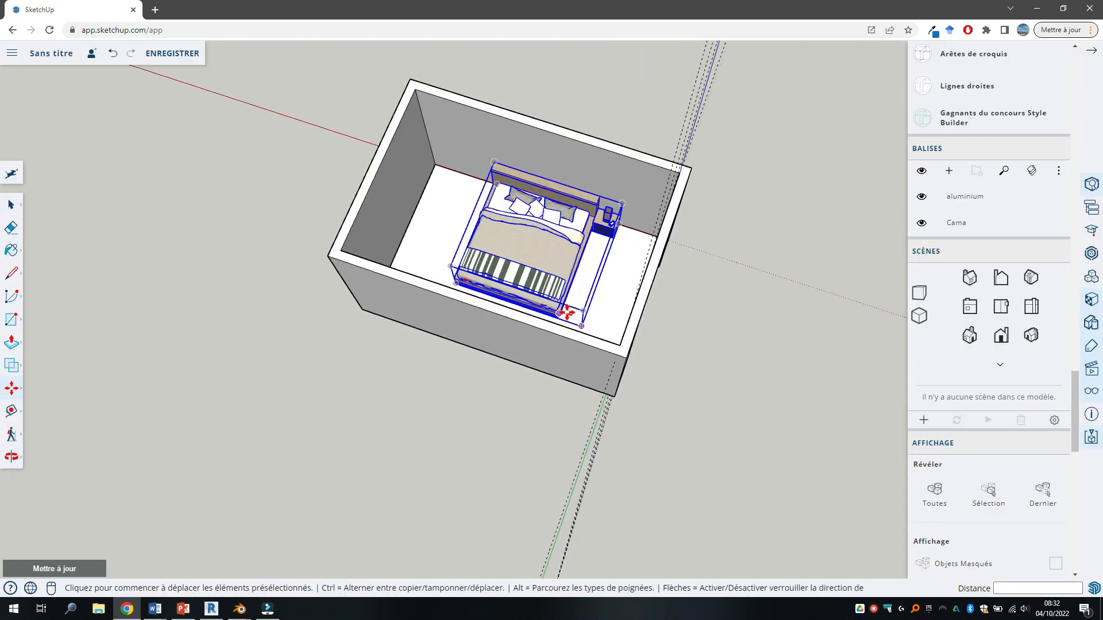
Step: Open the Architextures website in a new browser tab and look over its seamless textures
{"action": "left_click", "coordinate": [156, 11]}
{"action": "type", "text": "archi"}
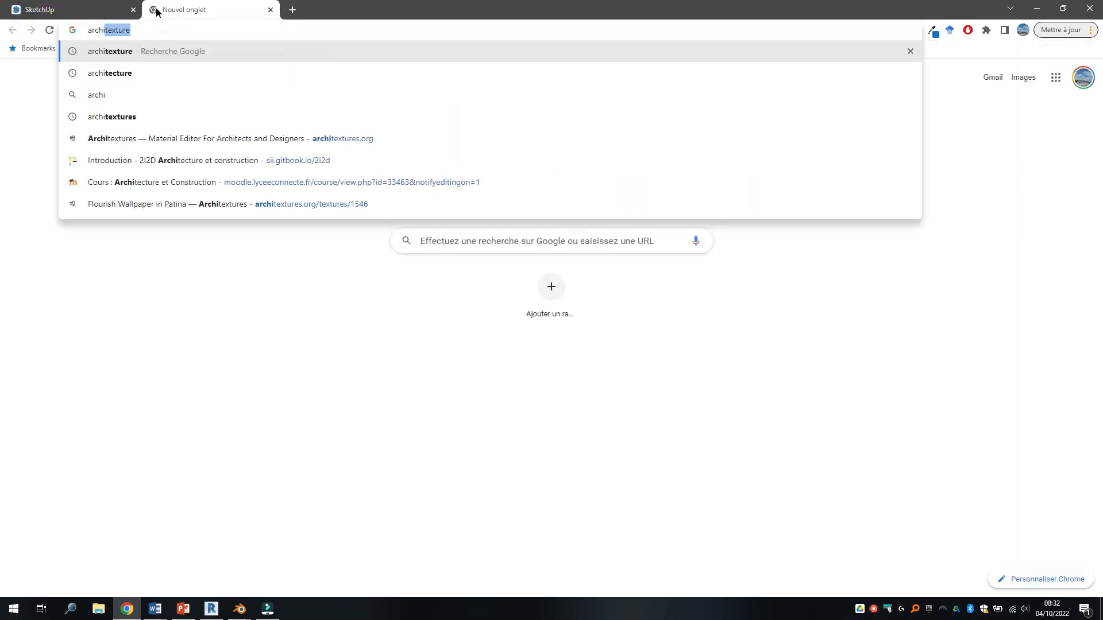
{"action": "type", "text": "texture"}
{"action": "key", "text": "Return"}
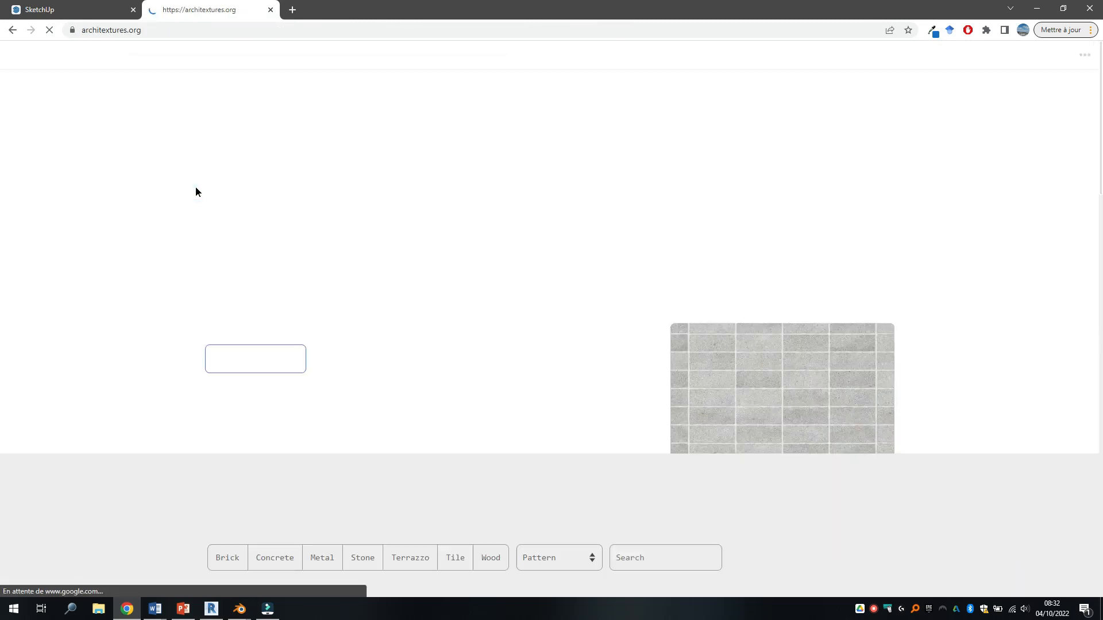
{"action": "scroll", "coordinate": [457, 310], "scroll_direction": "down", "scroll_amount": 5}
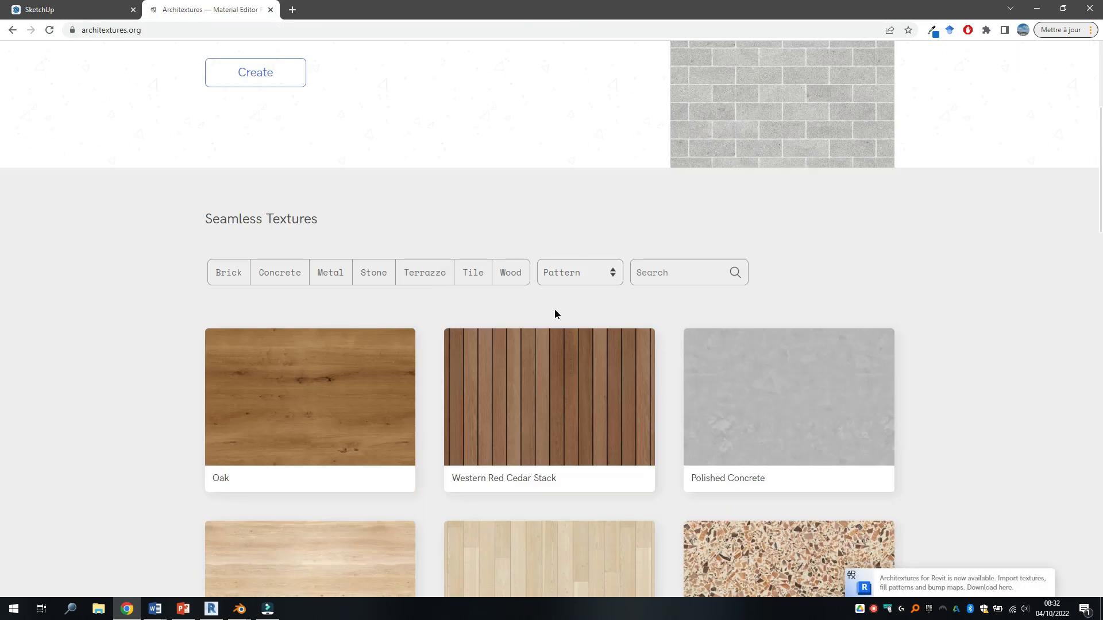
{"action": "scroll", "coordinate": [580, 305], "scroll_direction": "down", "scroll_amount": 6}
{"action": "scroll", "coordinate": [642, 283], "scroll_direction": "up", "scroll_amount": 3}
{"action": "scroll", "coordinate": [649, 276], "scroll_direction": "up", "scroll_amount": 3}
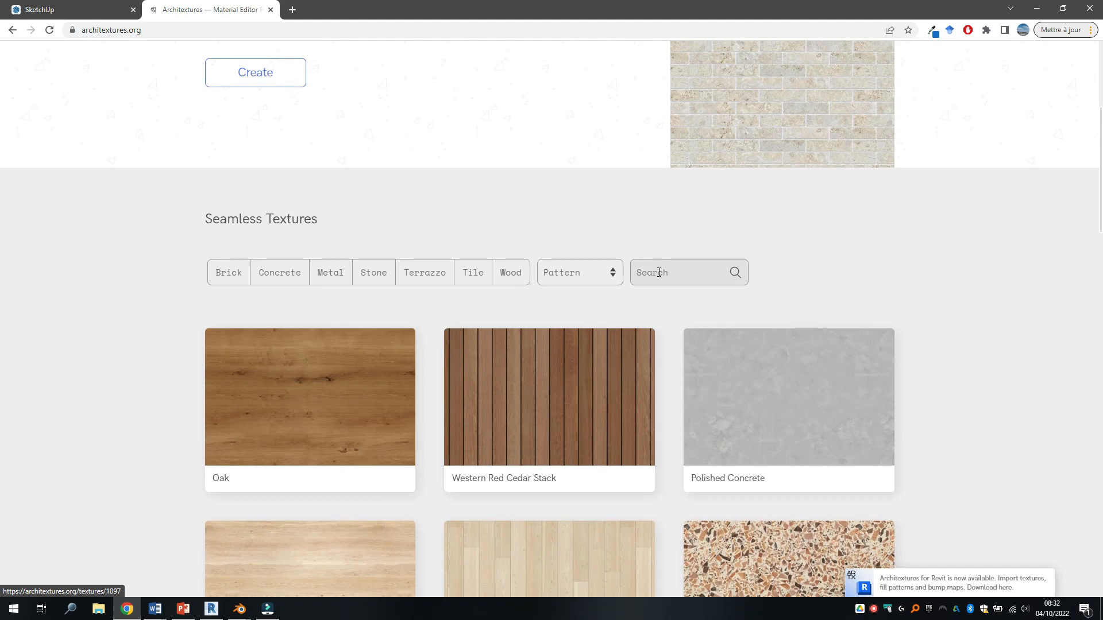
Step: Search the textures for "wood", open the Oak Herringbone texture and inspect its preview
{"action": "left_click", "coordinate": [655, 271]}
{"action": "type", "text": "wood"}
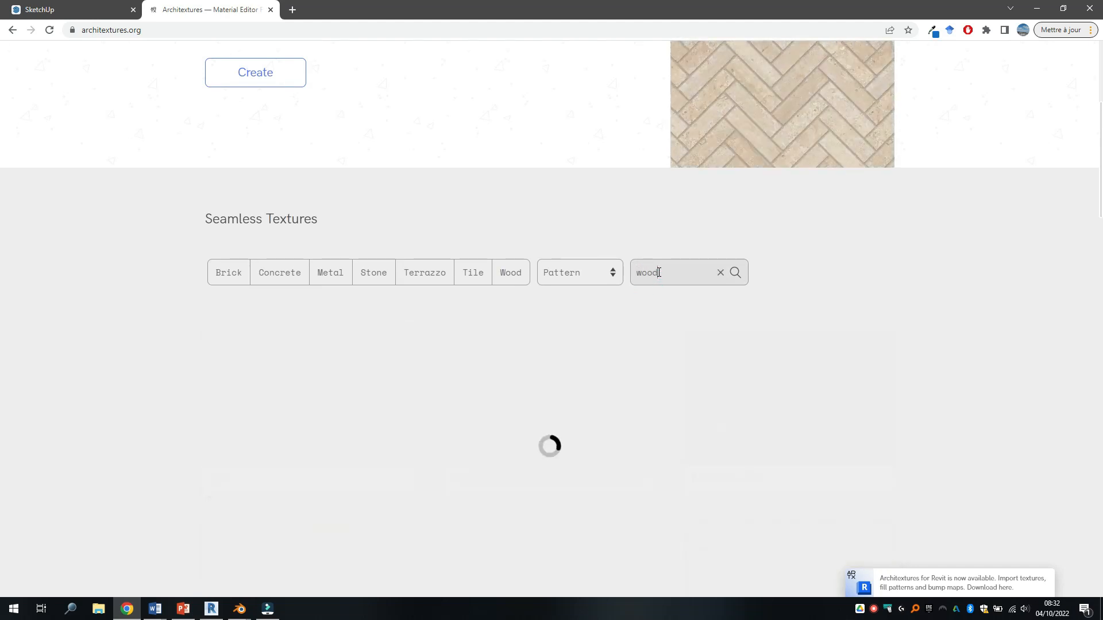
{"action": "scroll", "coordinate": [465, 336], "scroll_direction": "down", "scroll_amount": 1}
{"action": "scroll", "coordinate": [466, 336], "scroll_direction": "down", "scroll_amount": 8}
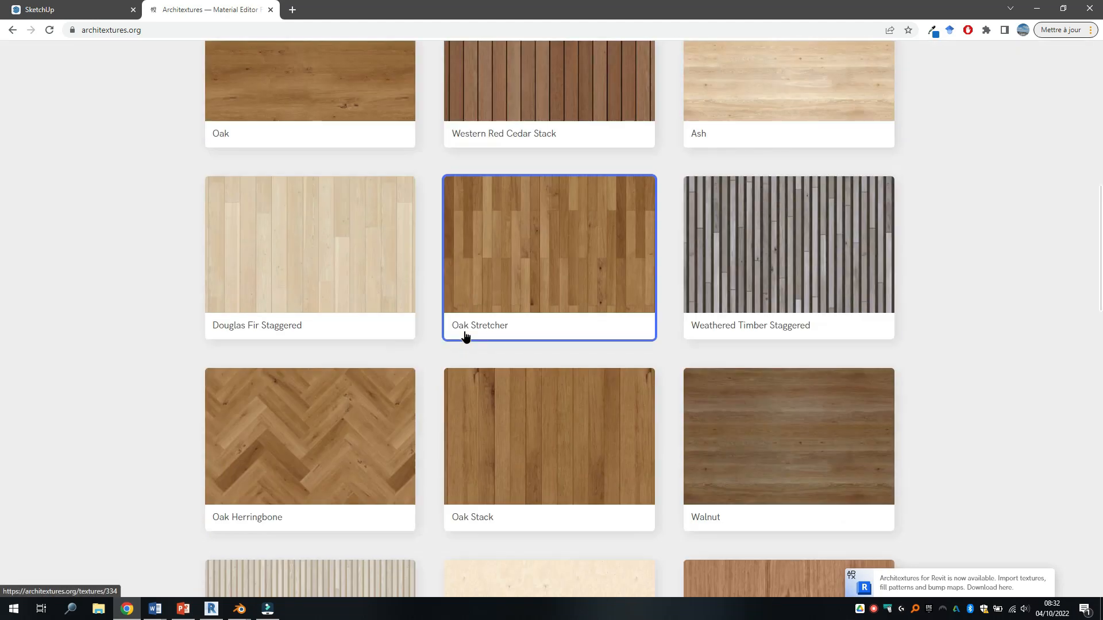
{"action": "left_click", "coordinate": [332, 212]}
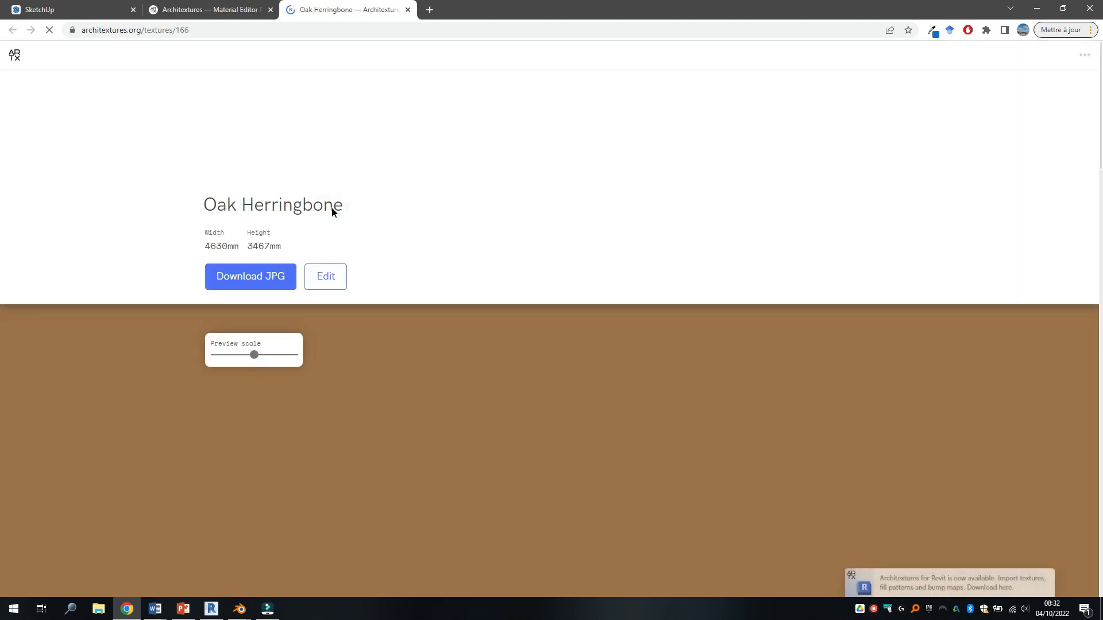
{"action": "scroll", "coordinate": [518, 278], "scroll_direction": "down", "scroll_amount": 5}
{"action": "scroll", "coordinate": [518, 278], "scroll_direction": "up", "scroll_amount": 1}
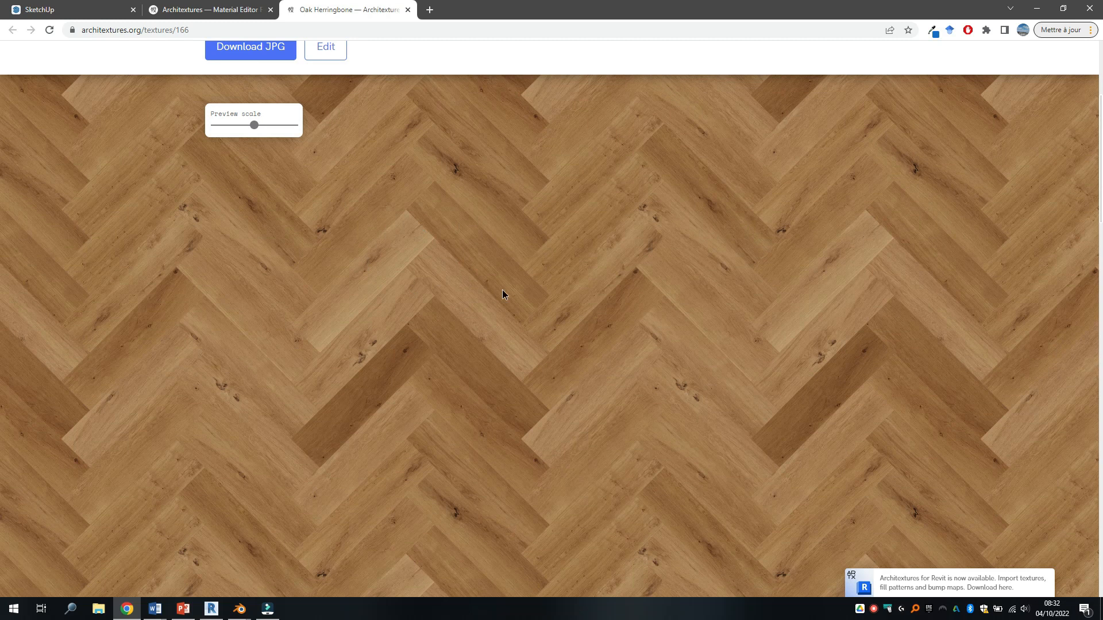
Step: Save the Oak Herringbone image as Parquet.jpg in the Images folder, replacing the existing file
{"action": "right_click", "coordinate": [527, 285]}
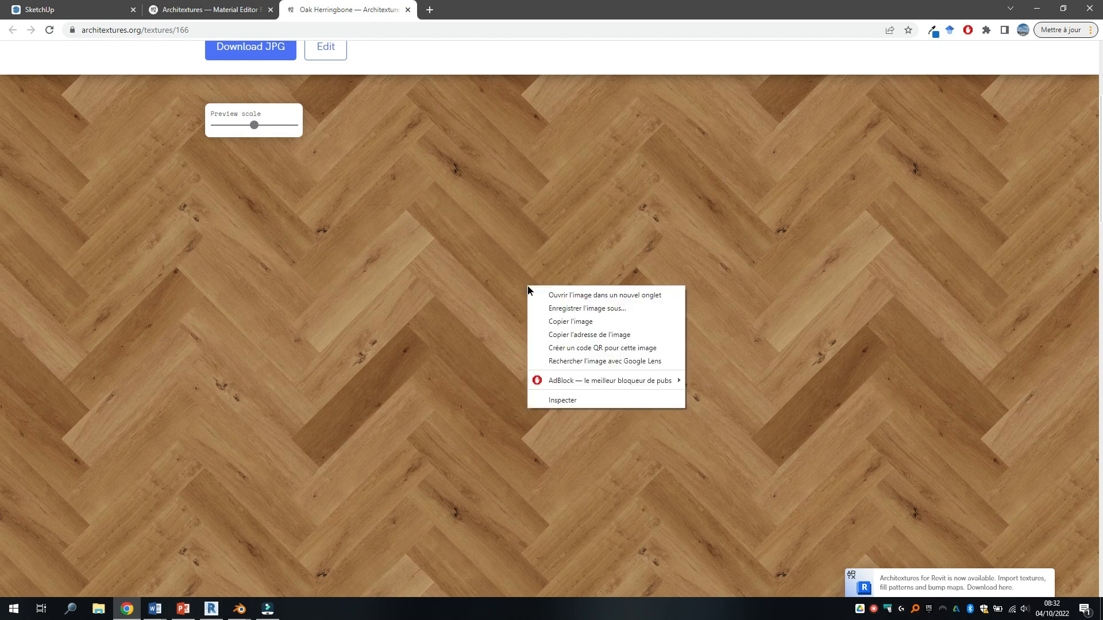
{"action": "left_click", "coordinate": [561, 311]}
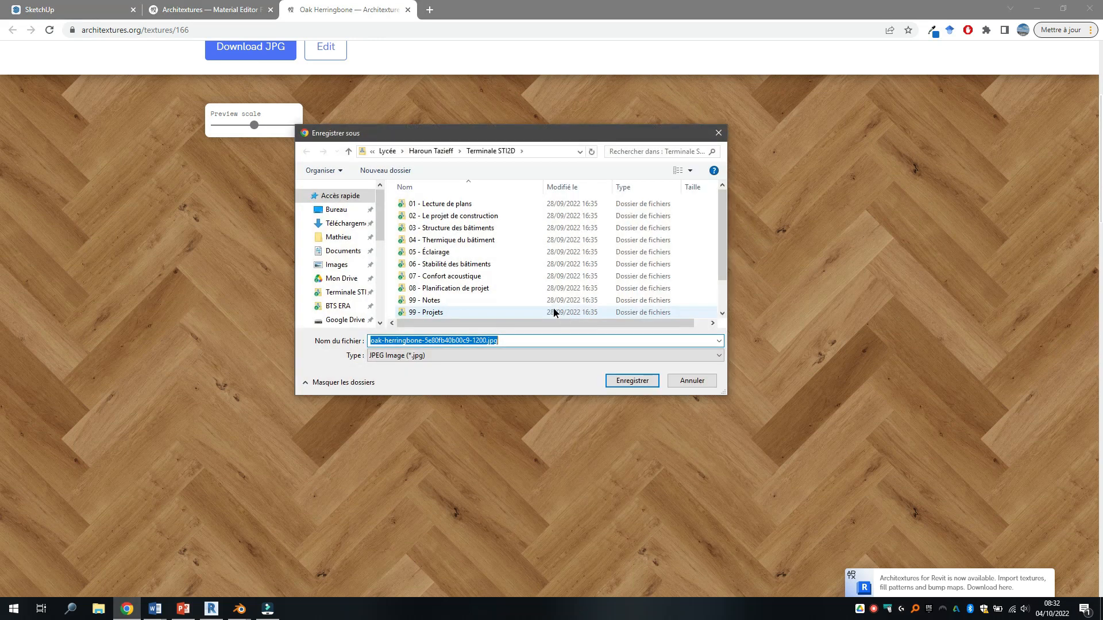
{"action": "scroll", "coordinate": [320, 295], "scroll_direction": "down", "scroll_amount": 1}
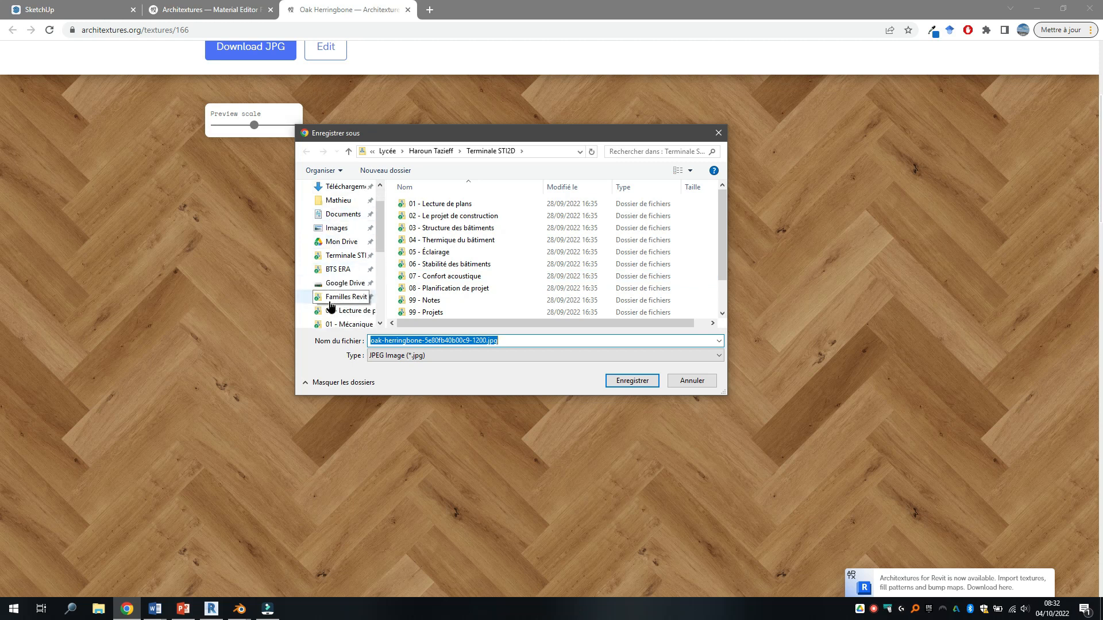
{"action": "left_click", "coordinate": [326, 230]}
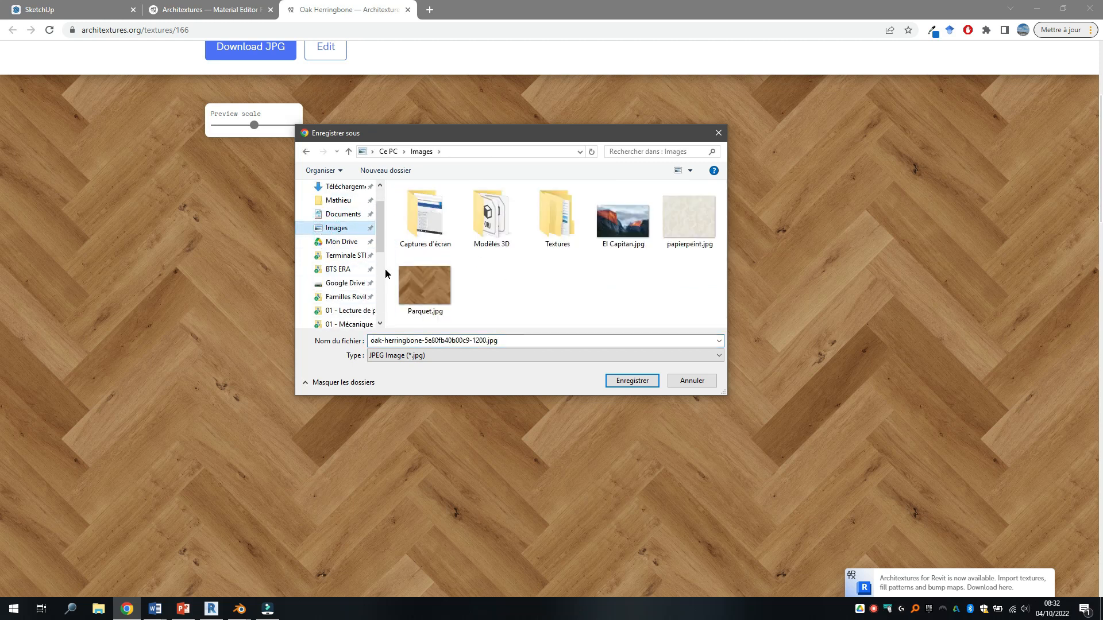
{"action": "left_click", "coordinate": [430, 291]}
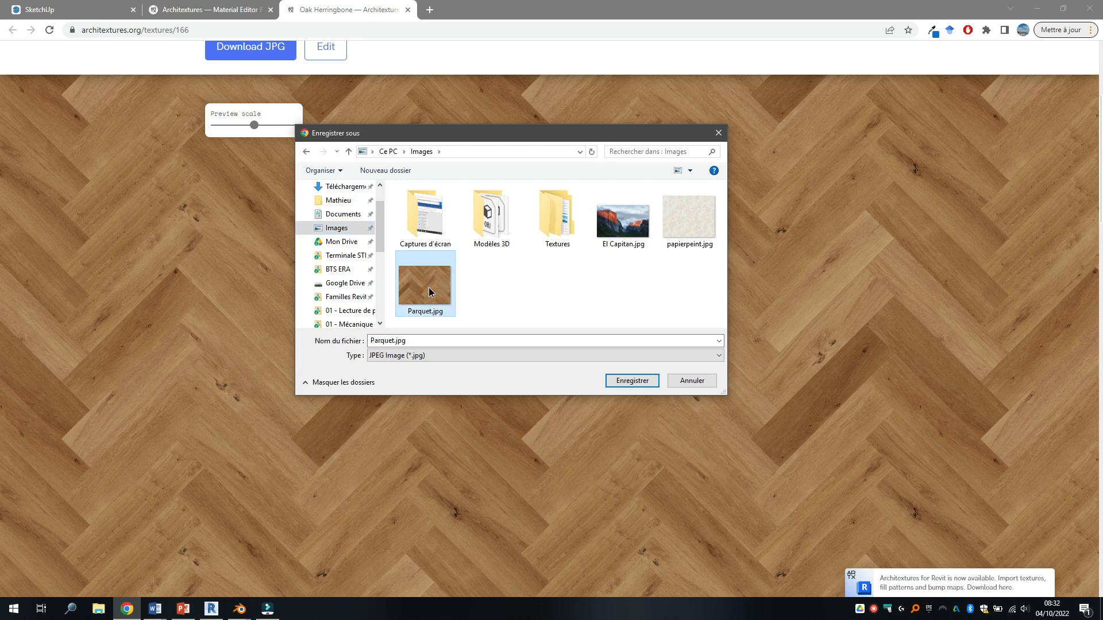
{"action": "left_click", "coordinate": [629, 381]}
{"action": "left_click", "coordinate": [592, 307]}
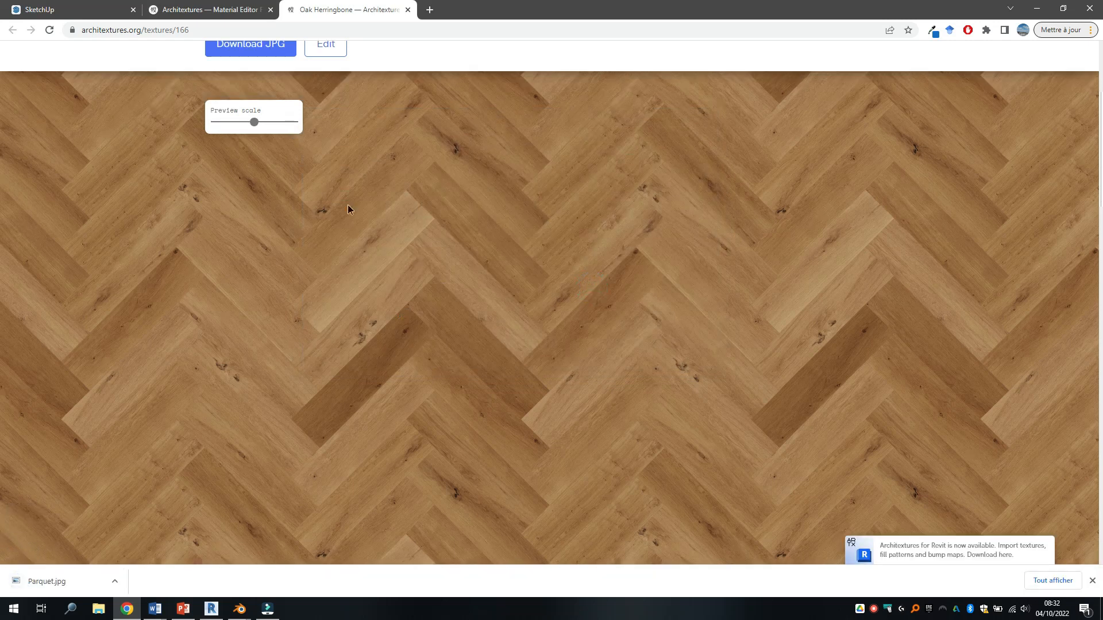
Step: Return to the Architextures texture library and search the seamless textures for "wallpaper"
{"action": "scroll", "coordinate": [429, 259], "scroll_direction": "up", "scroll_amount": 4}
{"action": "left_click", "coordinate": [185, 12]}
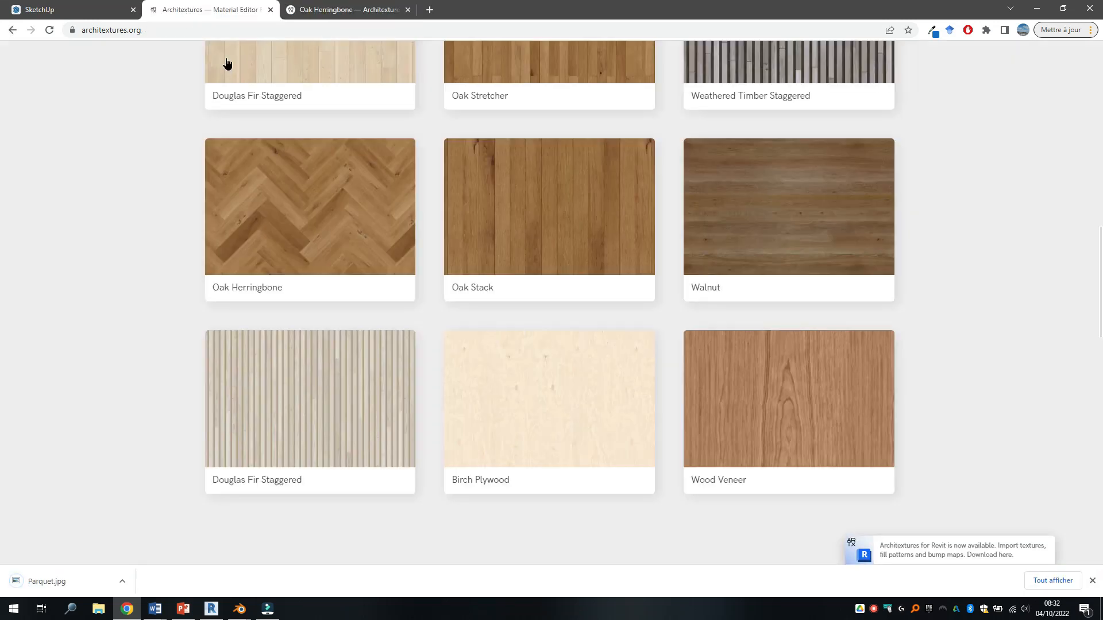
{"action": "scroll", "coordinate": [492, 238], "scroll_direction": "up", "scroll_amount": 15}
{"action": "scroll", "coordinate": [493, 239], "scroll_direction": "down", "scroll_amount": 3}
{"action": "scroll", "coordinate": [494, 238], "scroll_direction": "down", "scroll_amount": 2}
{"action": "double_click", "coordinate": [654, 274]}
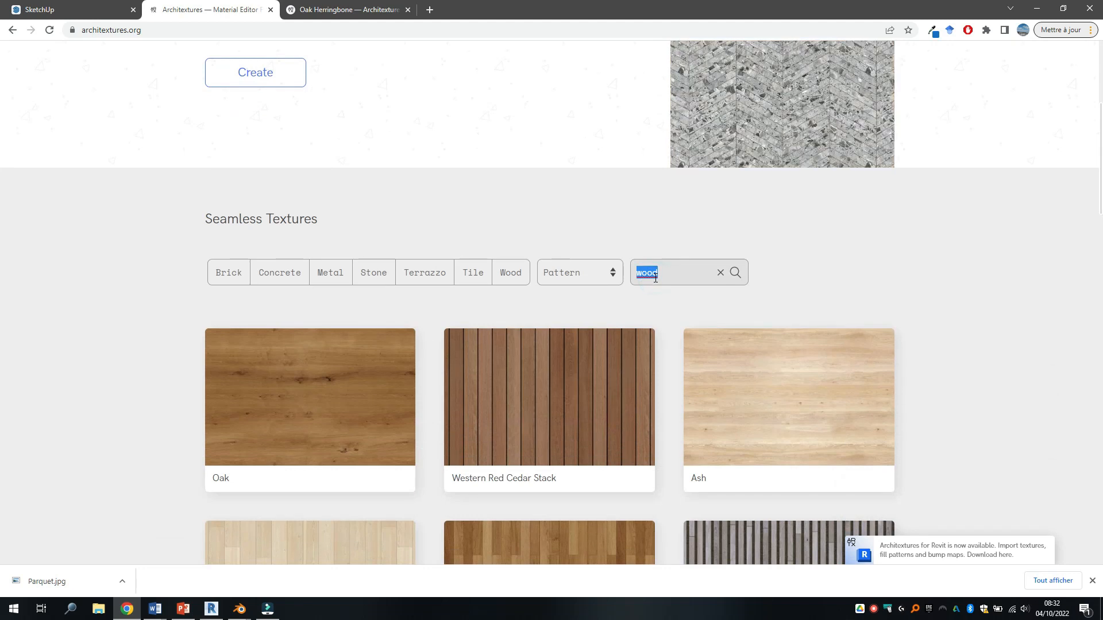
{"action": "type", "text": "wallpap"}
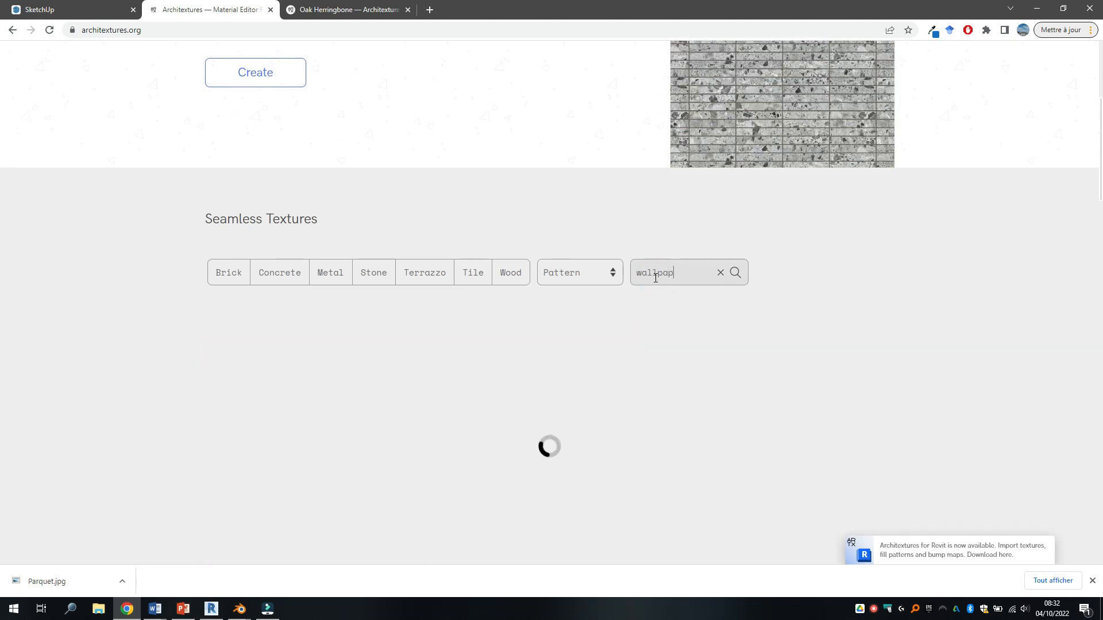
{"action": "type", "text": "er"}
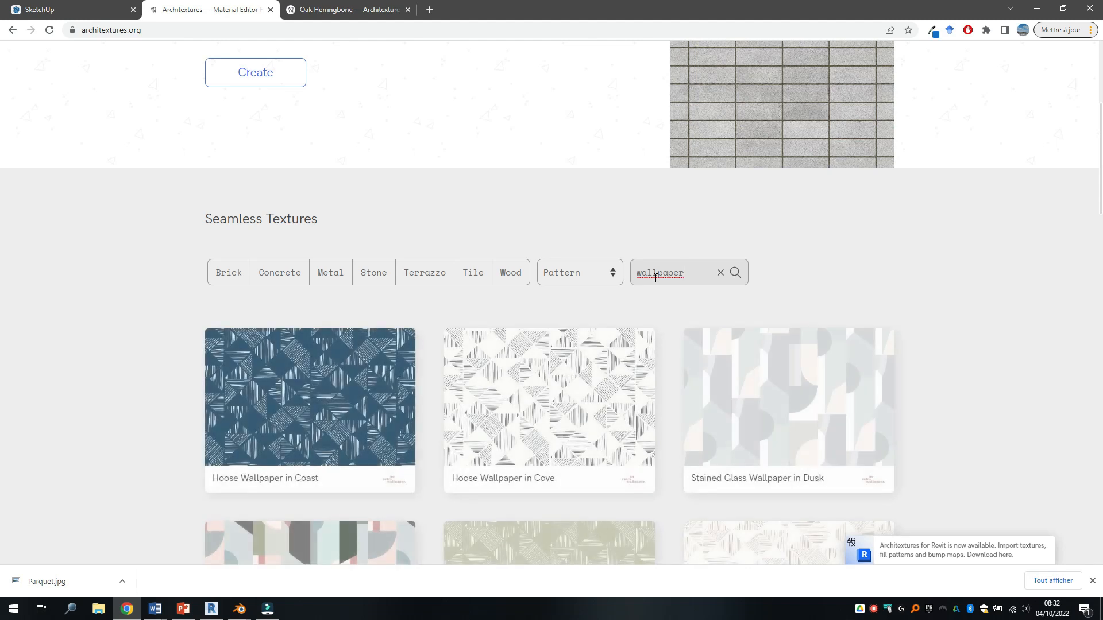
Step: Open the Aerial Wallpaper in Coast texture from the results and bring up its preview
{"action": "scroll", "coordinate": [454, 290], "scroll_direction": "down", "scroll_amount": 1}
{"action": "scroll", "coordinate": [415, 267], "scroll_direction": "down", "scroll_amount": 2}
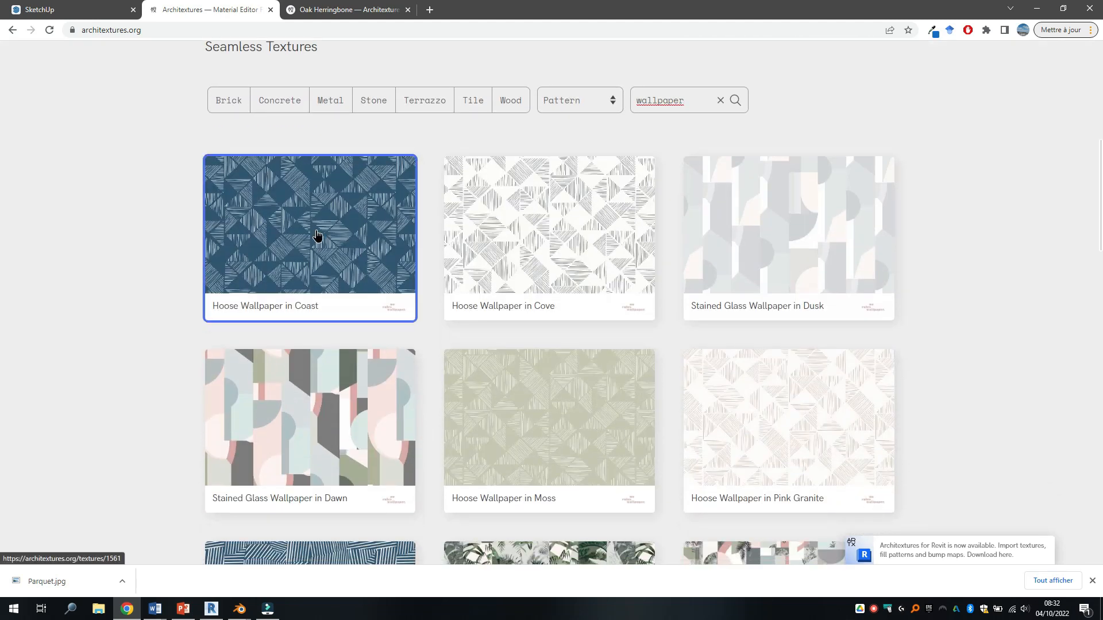
{"action": "scroll", "coordinate": [316, 236], "scroll_direction": "down", "scroll_amount": 4}
{"action": "left_click", "coordinate": [312, 379]}
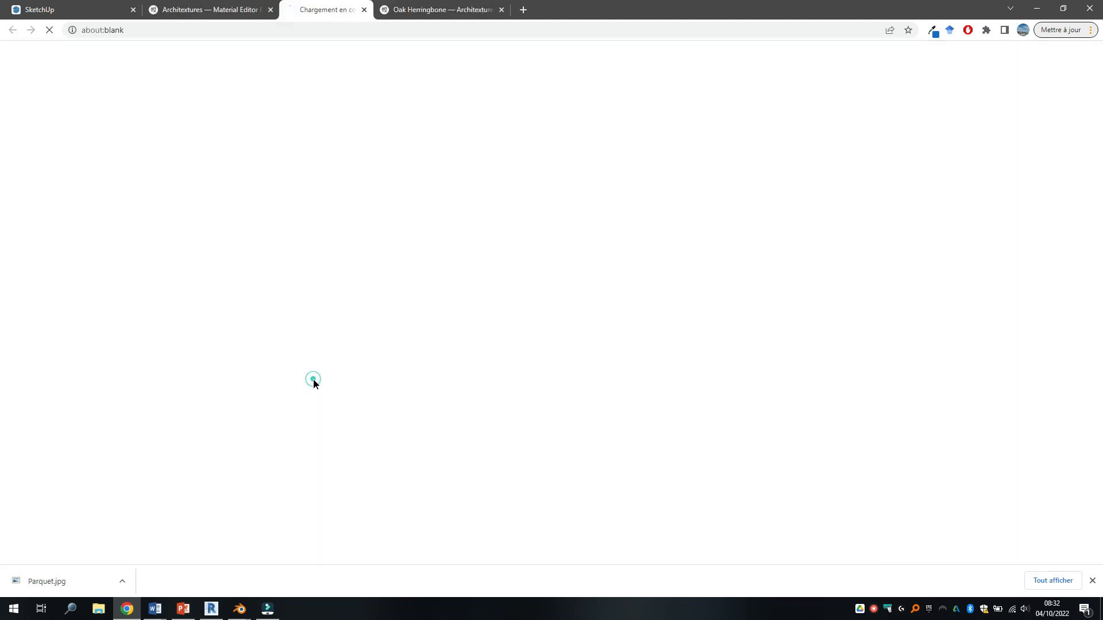
{"action": "scroll", "coordinate": [573, 414], "scroll_direction": "down", "scroll_amount": 4}
Step: Save the Aerial Wallpaper in Coast image as papierpeint2.jpg in the Images folder
{"action": "right_click", "coordinate": [480, 315]}
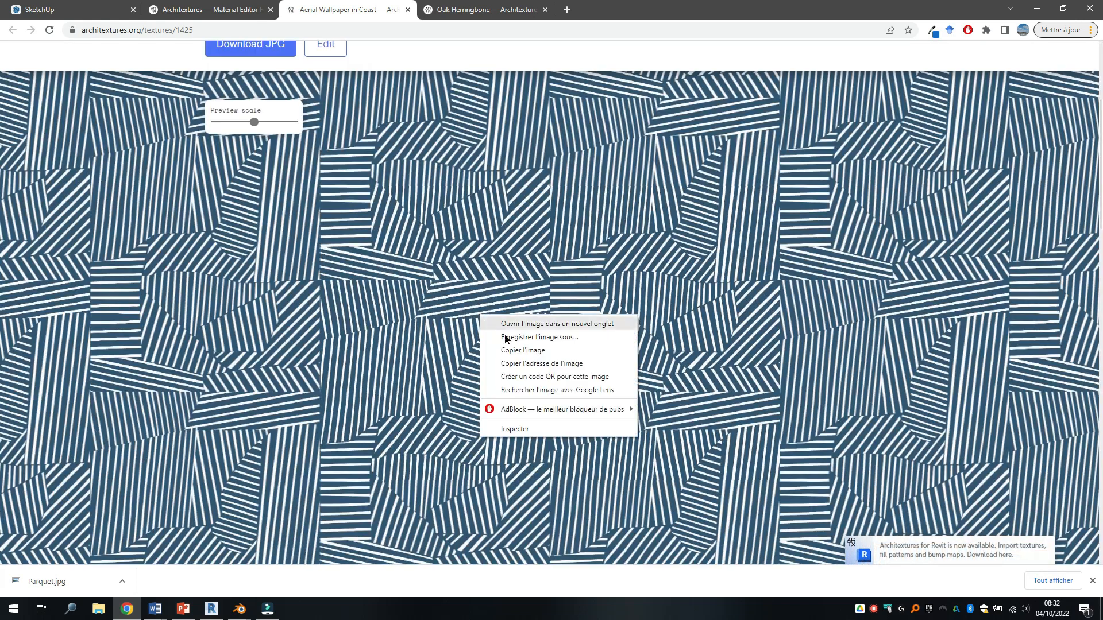
{"action": "left_click", "coordinate": [518, 337]}
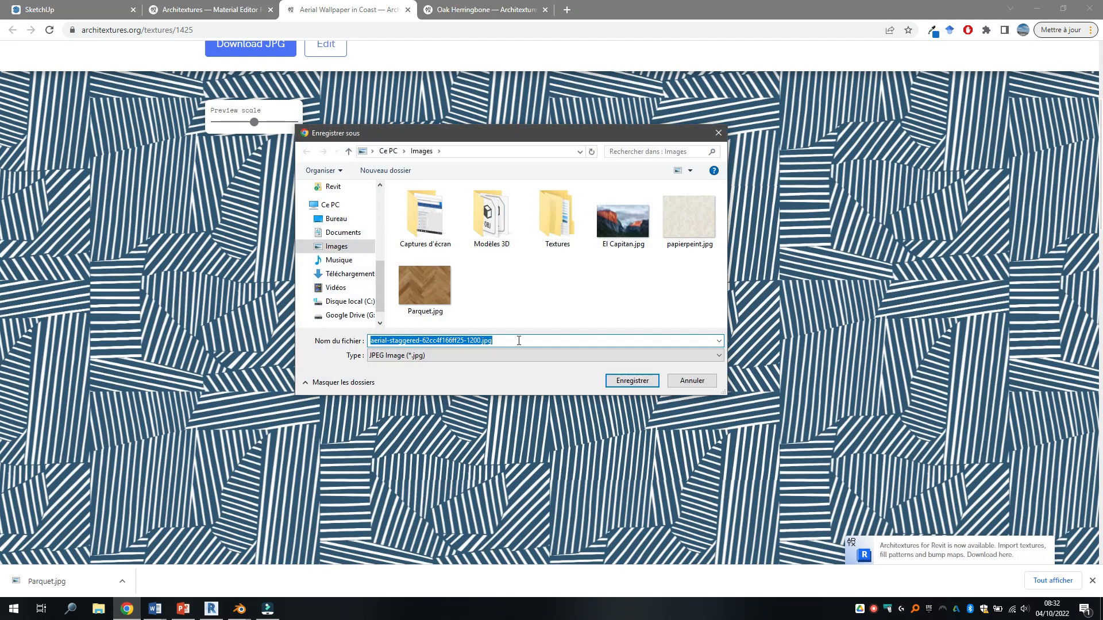
{"action": "type", "text": "pa"}
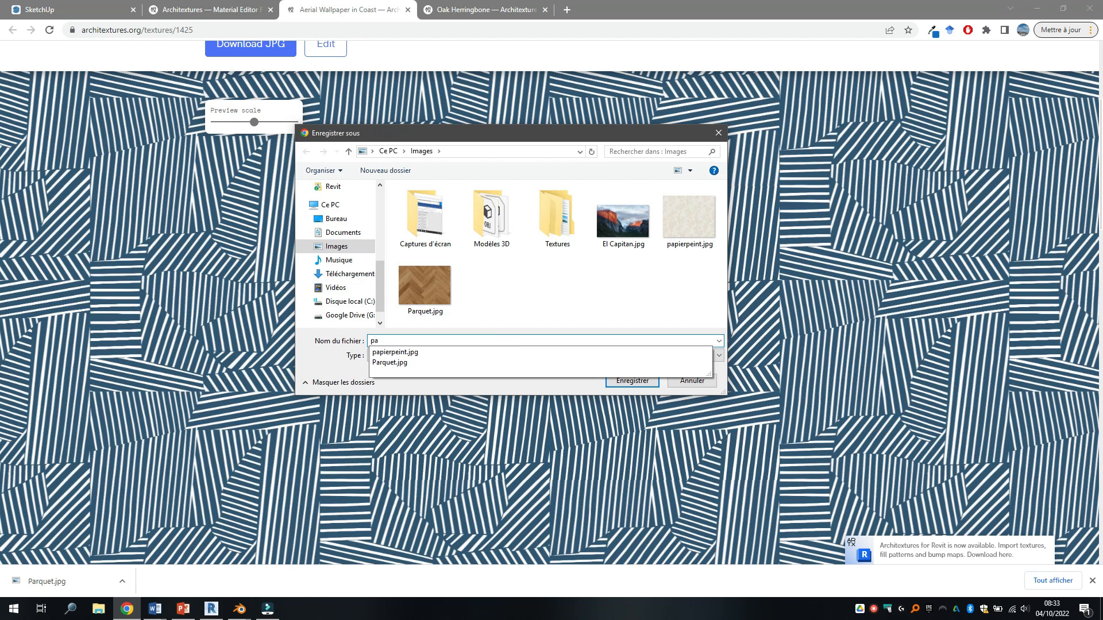
{"action": "left_click", "coordinate": [688, 224]}
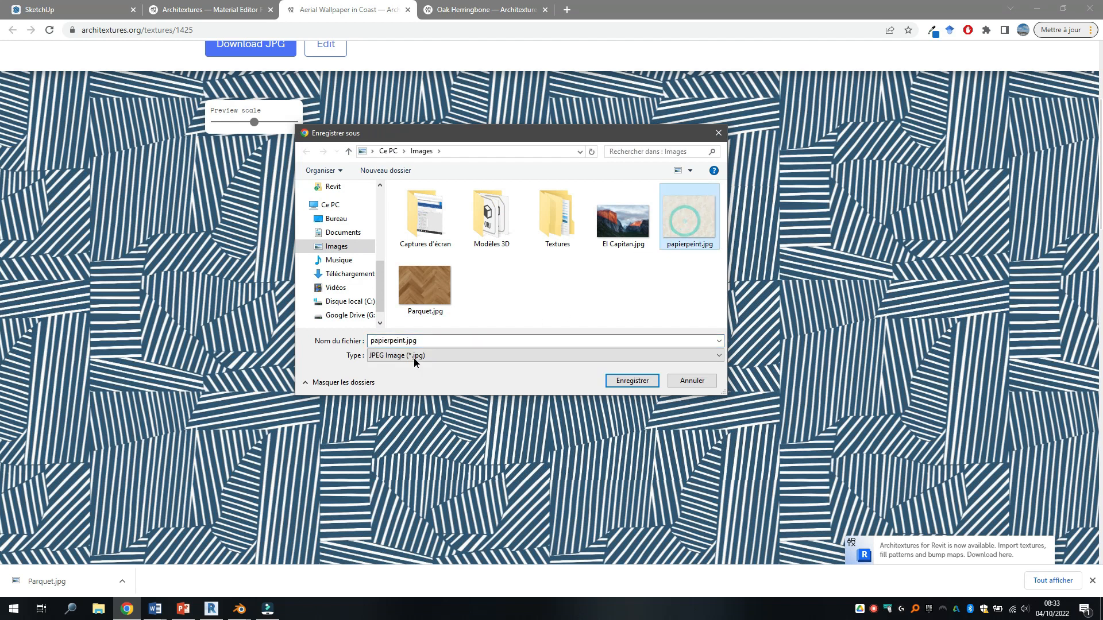
{"action": "double_click", "coordinate": [407, 339]}
{"action": "left_click", "coordinate": [408, 339]}
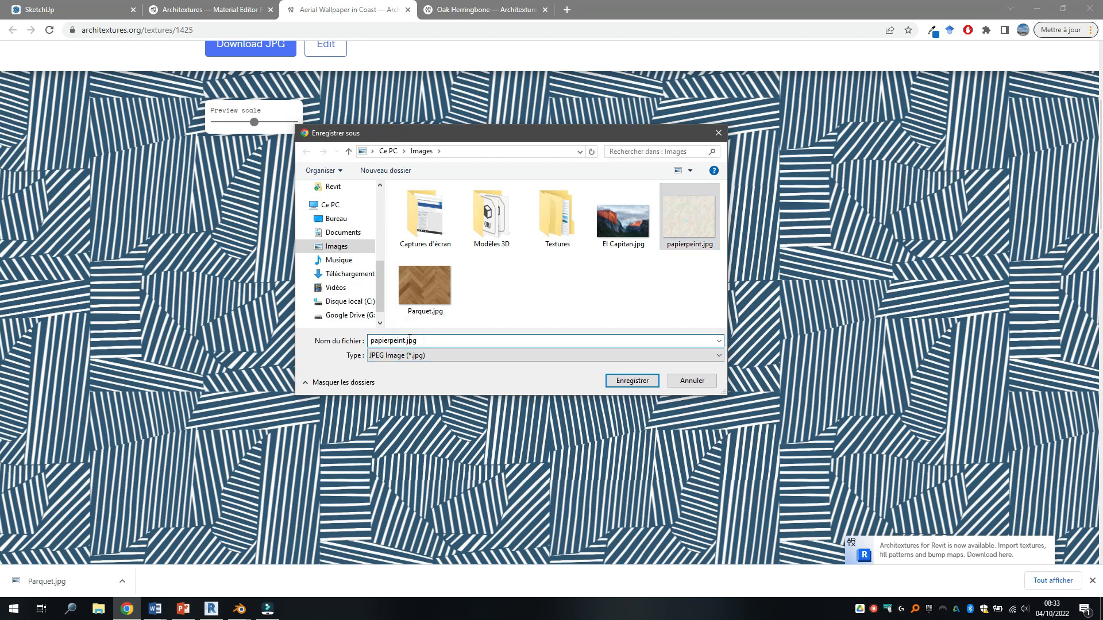
{"action": "type", "text": "2"}
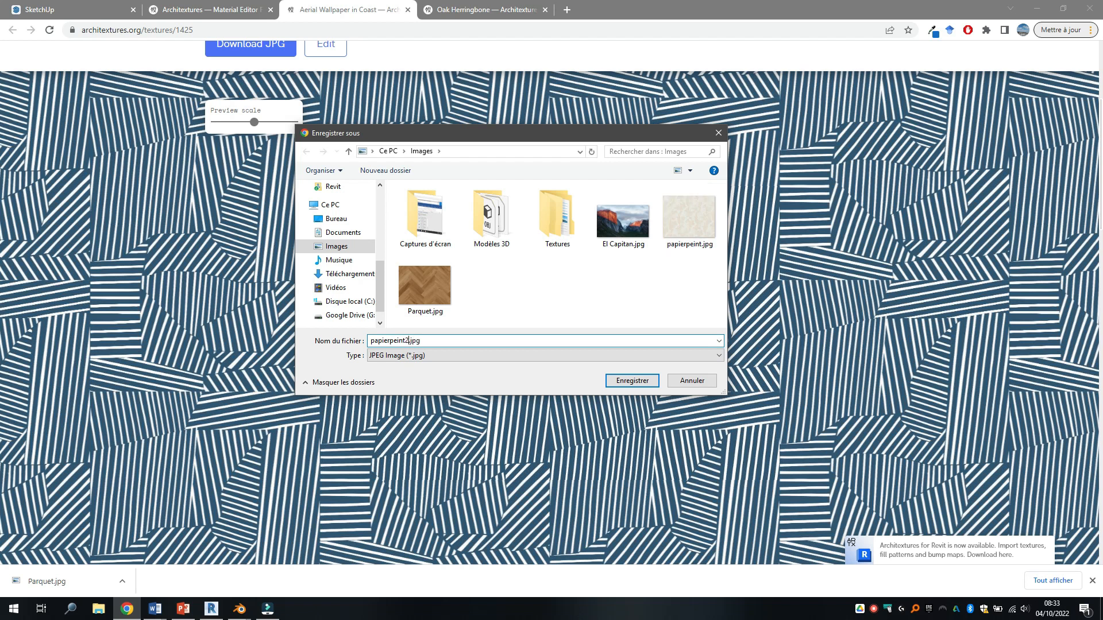
{"action": "left_click", "coordinate": [624, 383]}
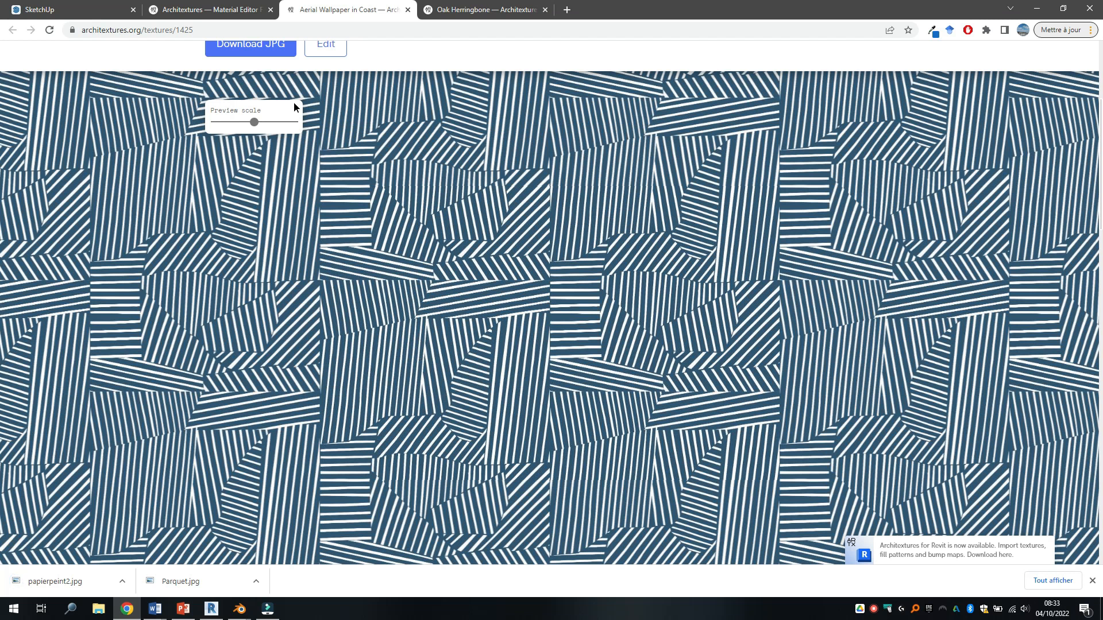
Step: Switch back to SketchUp, leave the Move tool and import Parquet.jpg from the Images folder on the device
{"action": "left_click", "coordinate": [50, 12]}
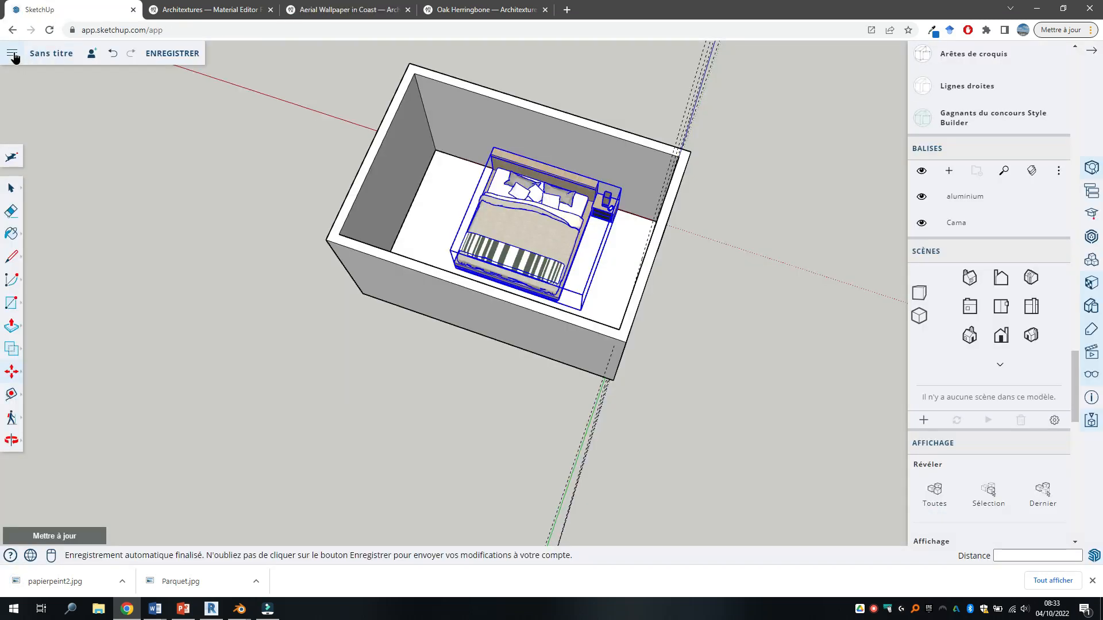
{"action": "key", "text": "m"}
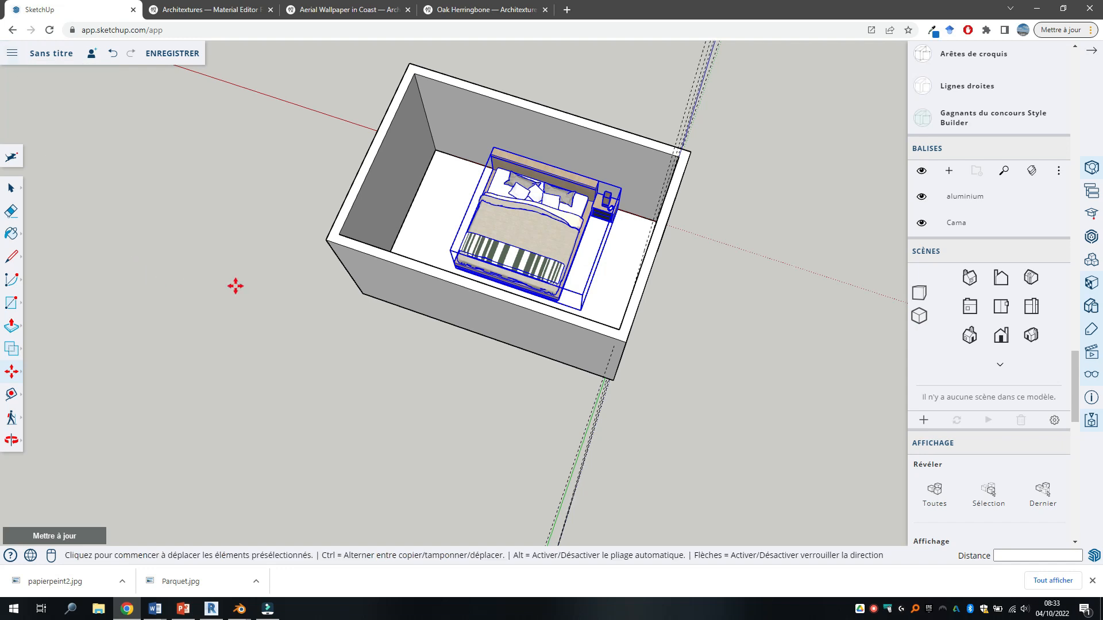
{"action": "left_click", "coordinate": [276, 288]}
{"action": "key", "text": "Escape"}
{"action": "key", "text": "space"}
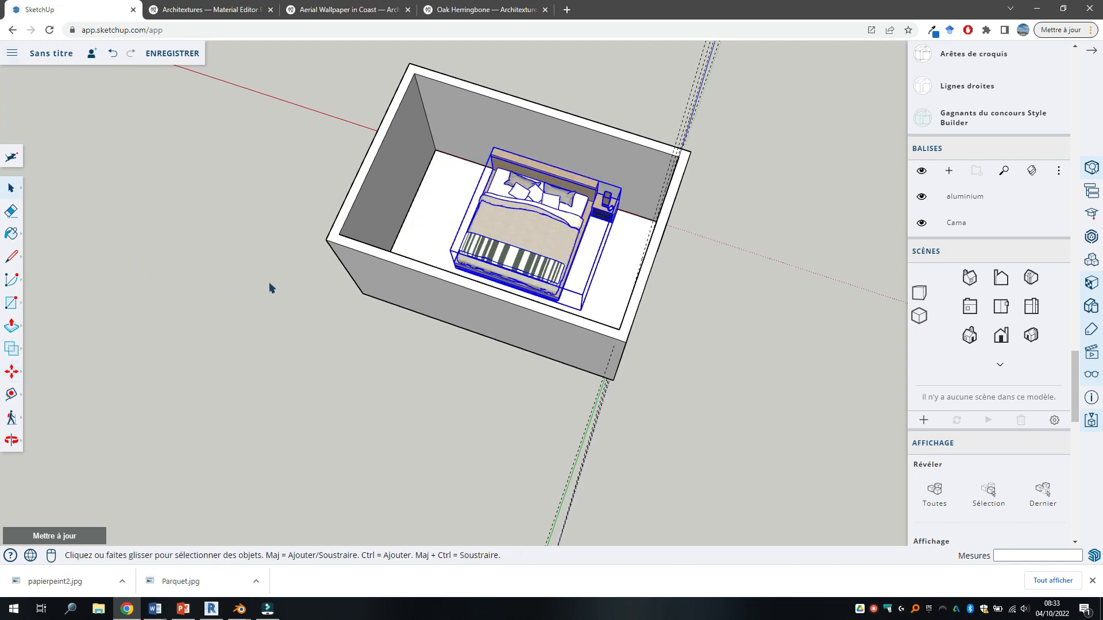
{"action": "left_click", "coordinate": [12, 58]}
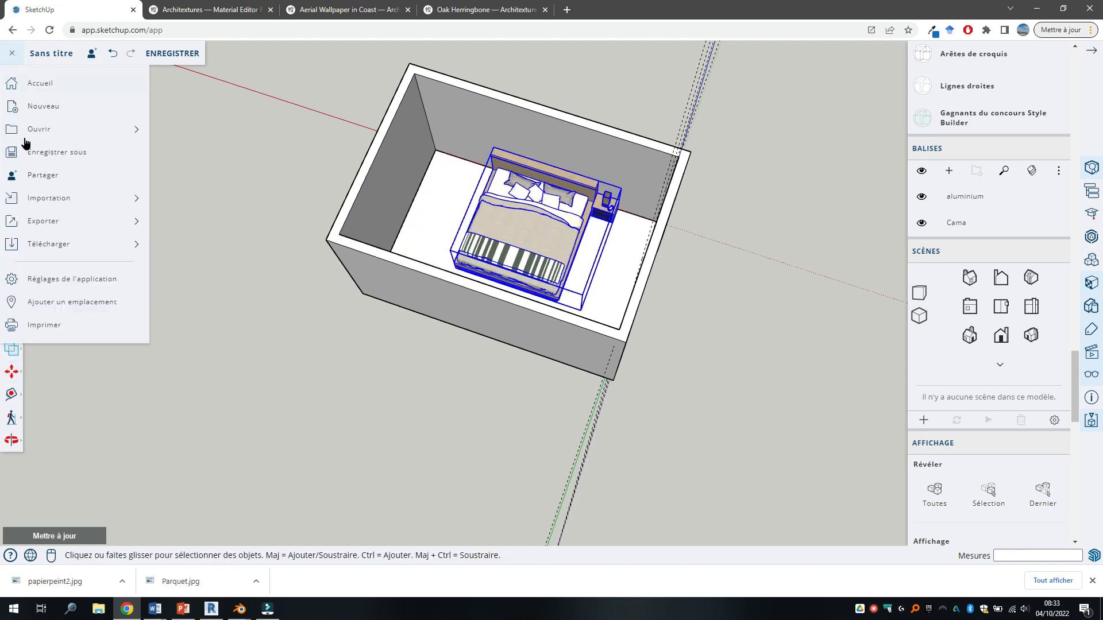
{"action": "mouse_move", "coordinate": [46, 196]}
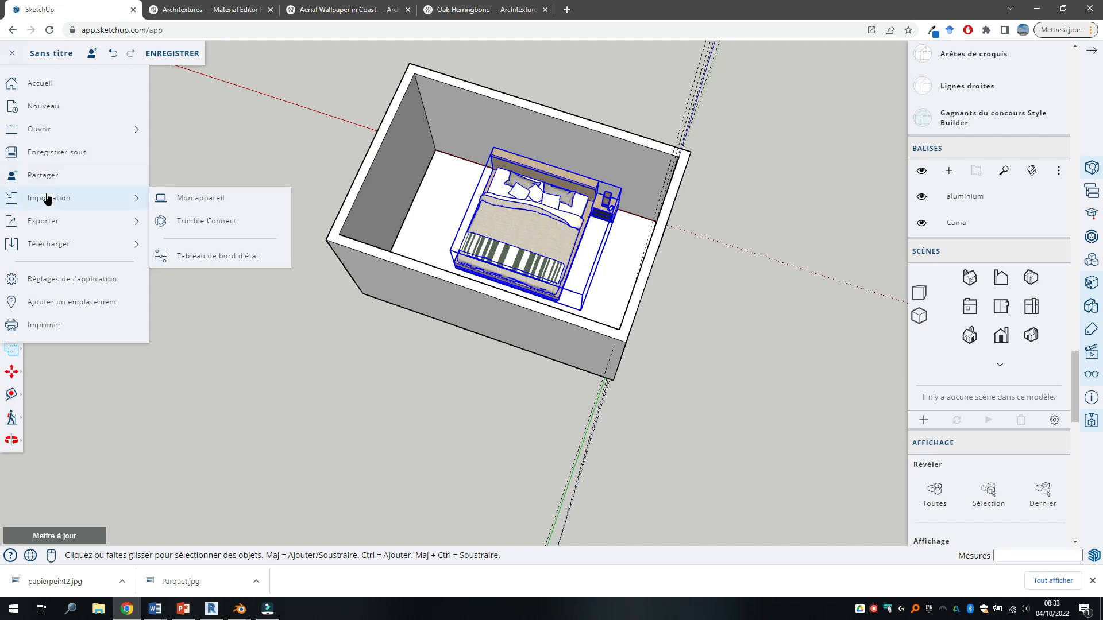
{"action": "left_click", "coordinate": [204, 201]}
{"action": "left_click", "coordinate": [551, 303]}
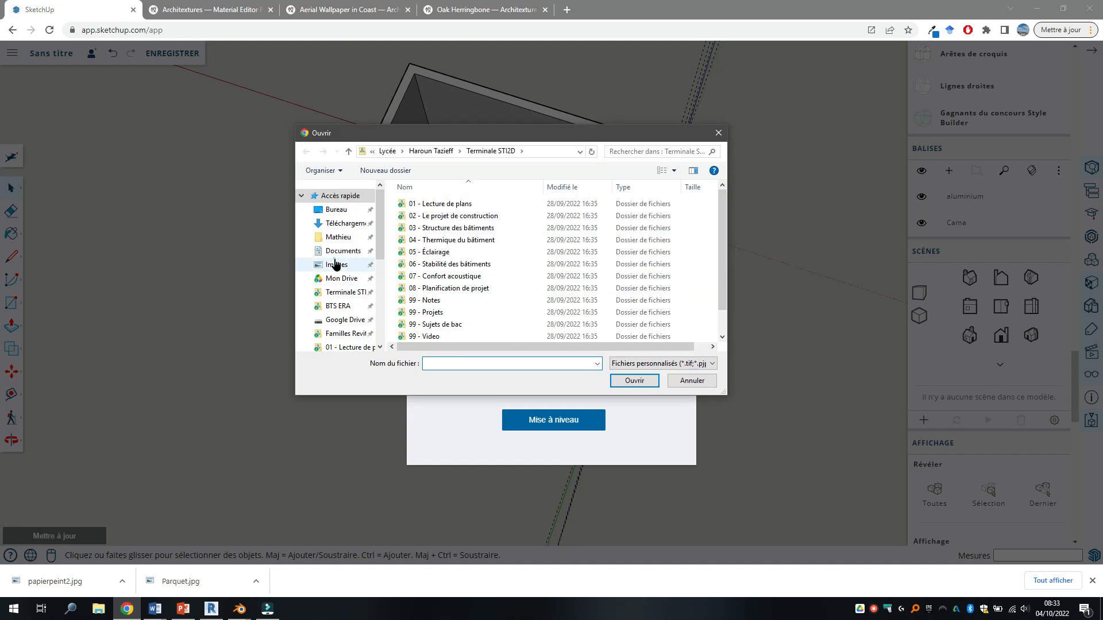
{"action": "left_click", "coordinate": [337, 265]}
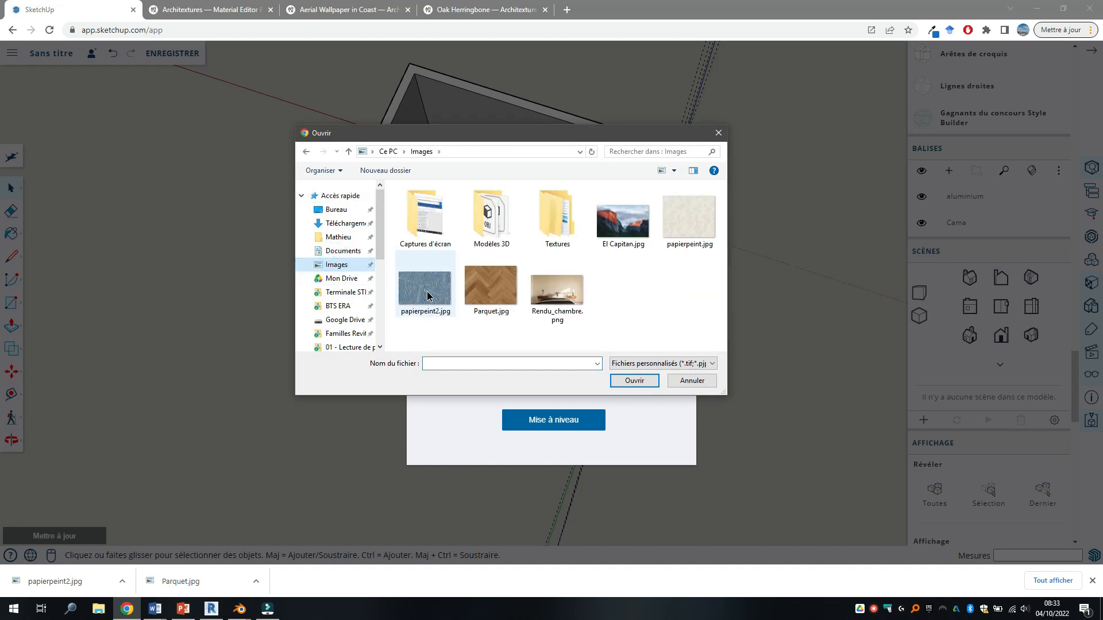
{"action": "left_click", "coordinate": [491, 288]}
{"action": "left_click", "coordinate": [634, 380]}
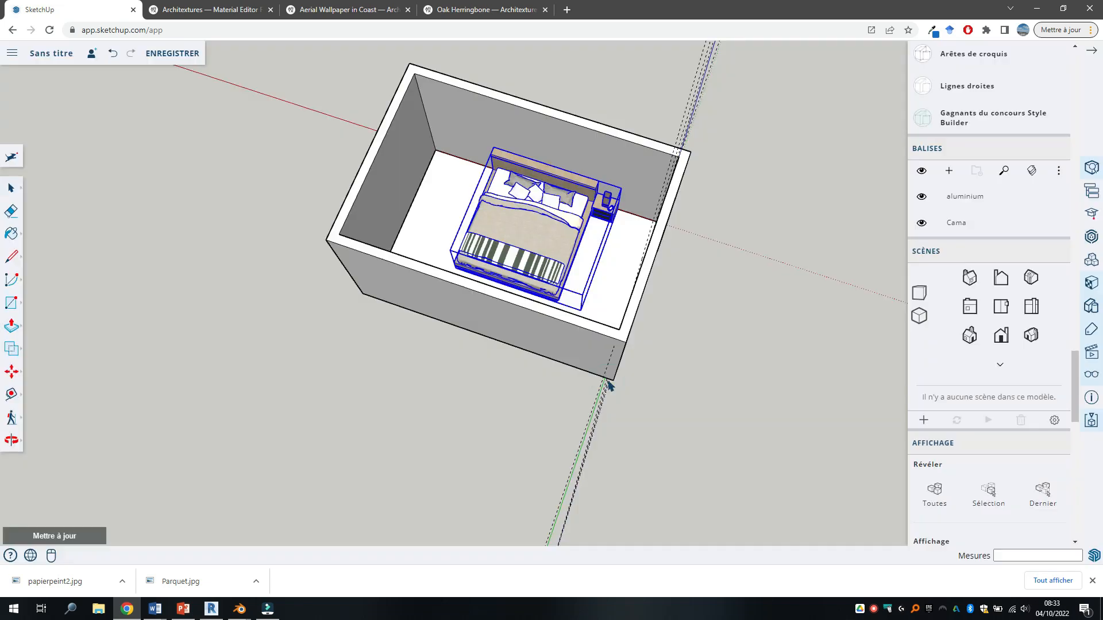
Step: Place the parquet image as a texture on the room's floor beside the bed, about 1.15 m high
{"action": "left_click", "coordinate": [440, 229]}
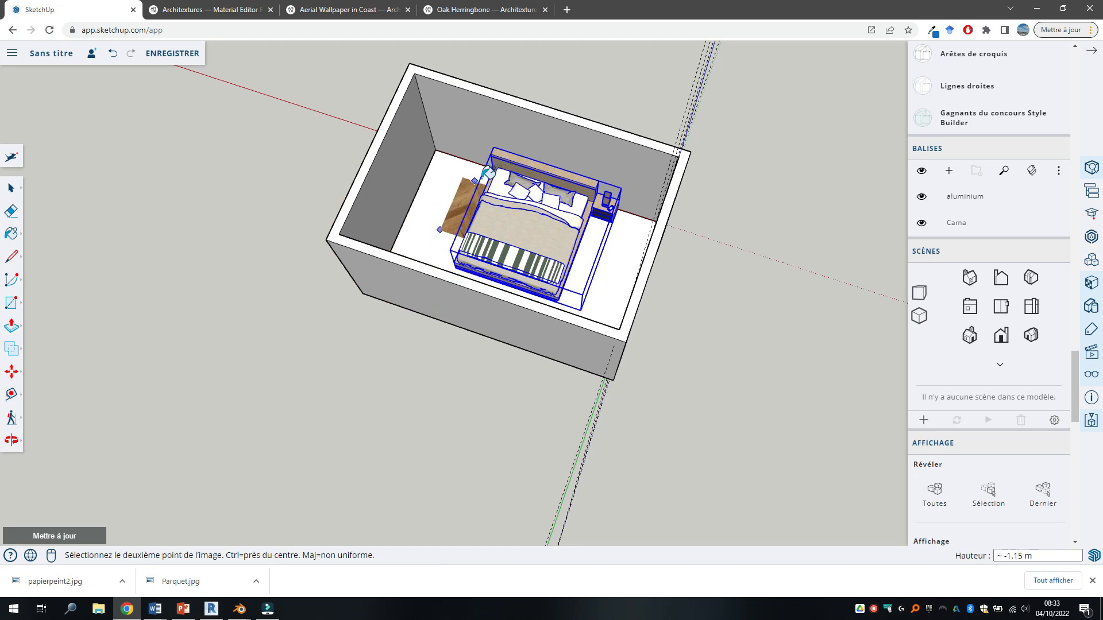
{"action": "left_click", "coordinate": [482, 175]}
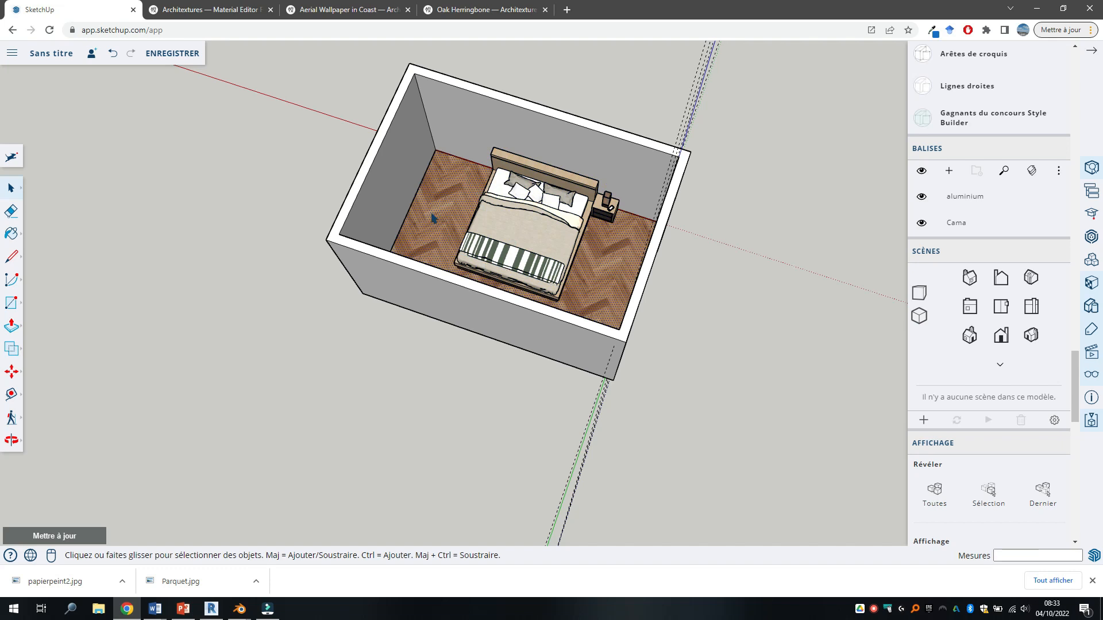
{"action": "left_click", "coordinate": [414, 375]}
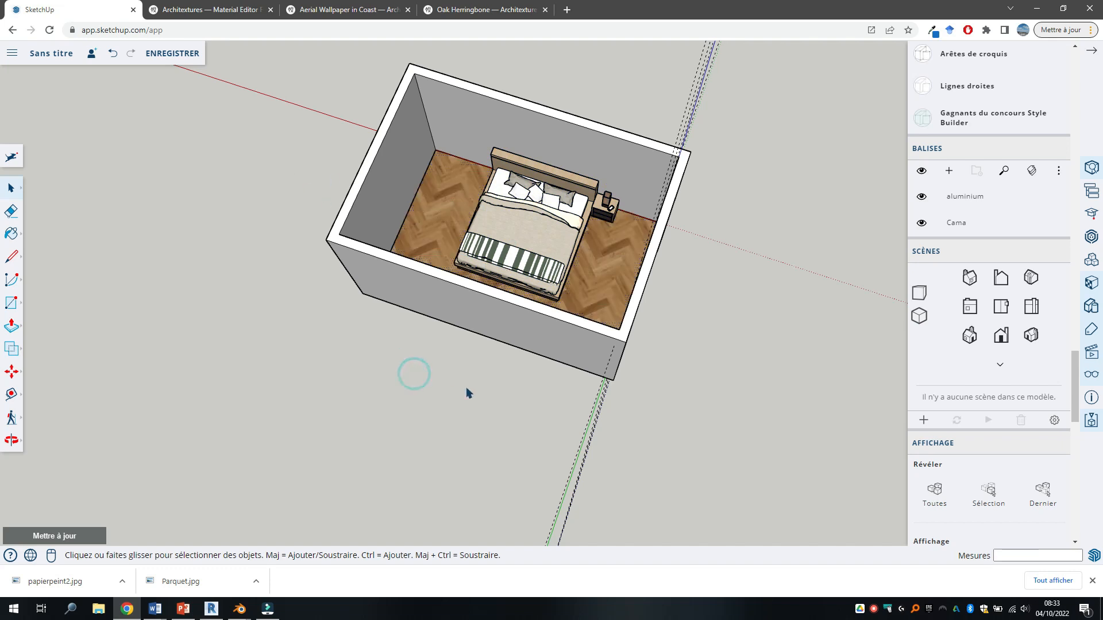
Step: Open the room's wall group for editing, with the inner wall behind the bed in view
{"action": "scroll", "coordinate": [467, 390], "scroll_direction": "down", "scroll_amount": 2}
{"action": "scroll", "coordinate": [495, 376], "scroll_direction": "up", "scroll_amount": 3}
{"action": "middle_click_drag", "start_coordinate": [491, 375], "coordinate": [645, 275]}
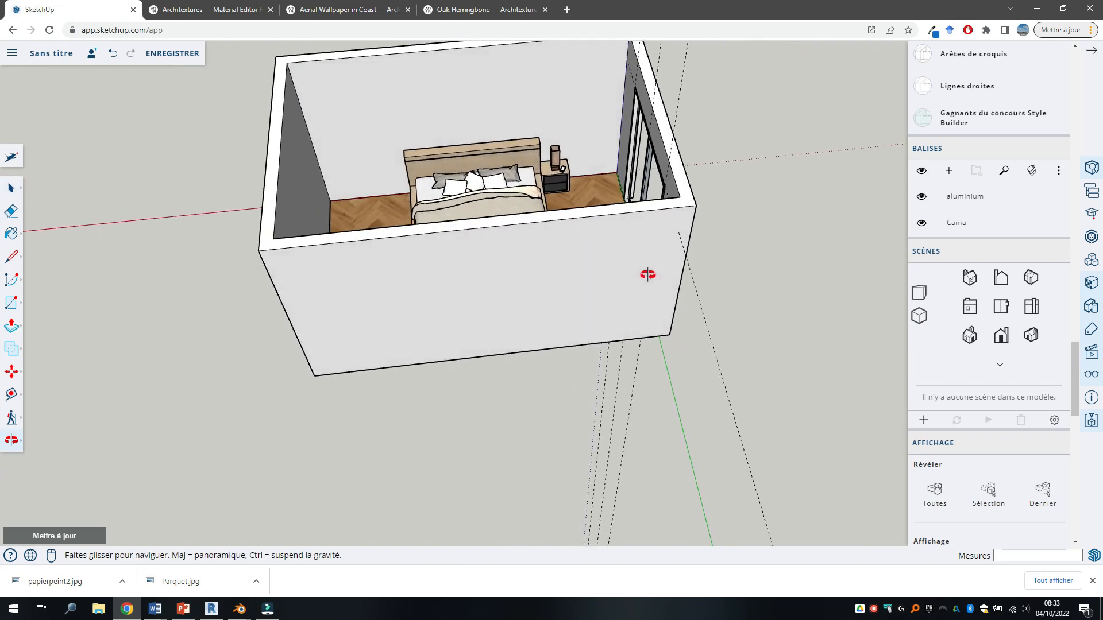
{"action": "left_click", "coordinate": [567, 98]}
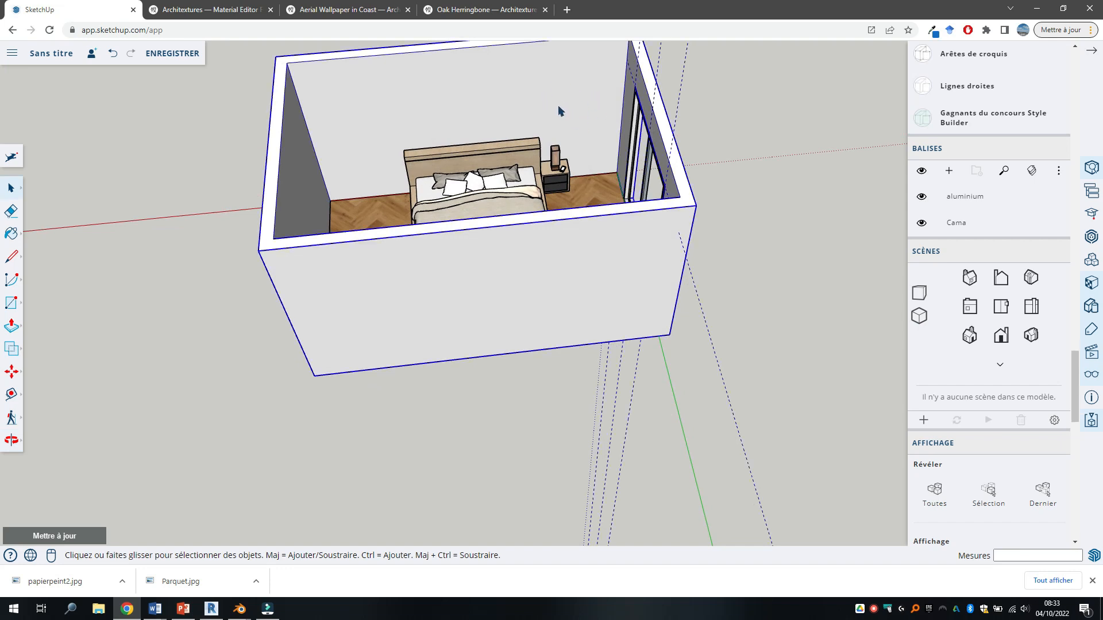
{"action": "double_click", "coordinate": [560, 111]}
{"action": "scroll", "coordinate": [539, 98], "scroll_direction": "down", "scroll_amount": 3}
{"action": "scroll", "coordinate": [511, 166], "scroll_direction": "up", "scroll_amount": 2}
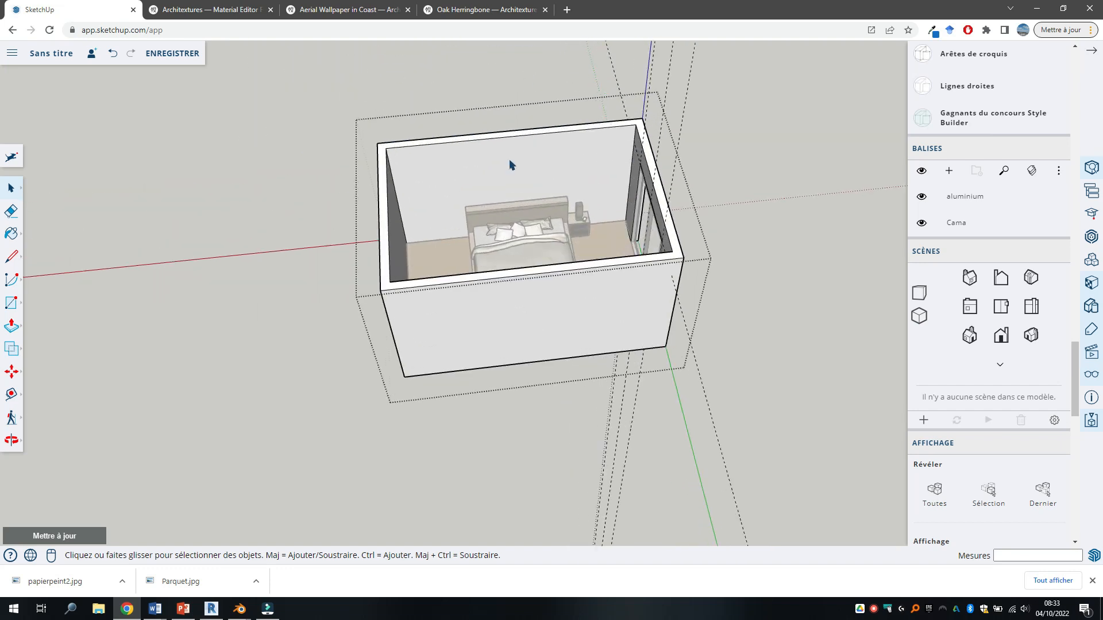
{"action": "scroll", "coordinate": [504, 241], "scroll_direction": "up", "scroll_amount": 3}
Step: Import papierpeint2.jpg from the Images folder on the device as a material
{"action": "left_click", "coordinate": [12, 53]}
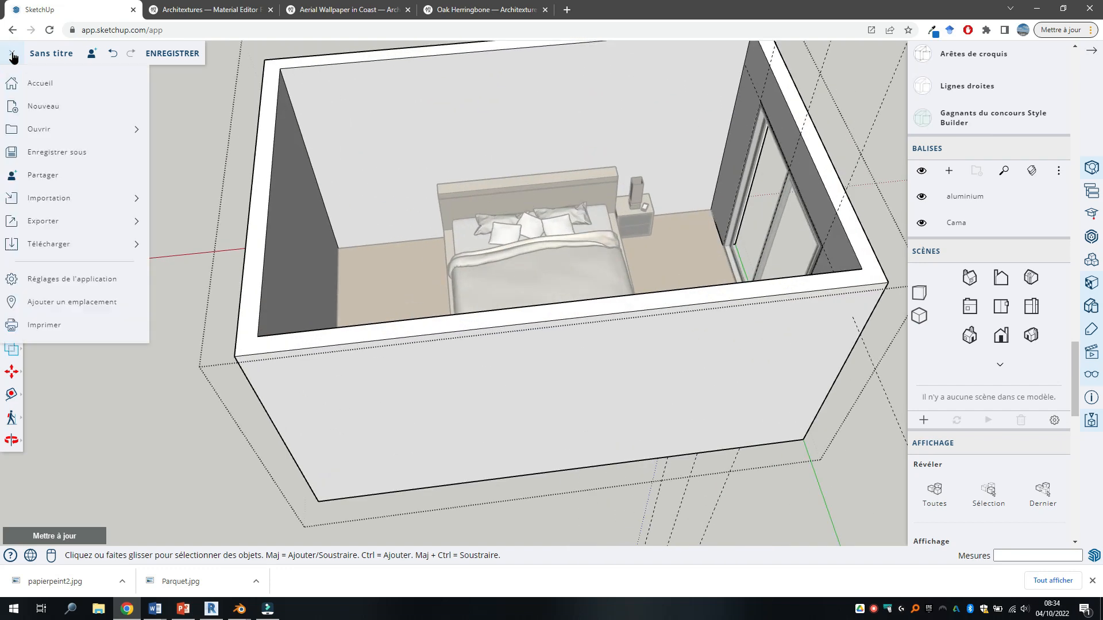
{"action": "left_click", "coordinate": [44, 199]}
{"action": "left_click", "coordinate": [182, 204]}
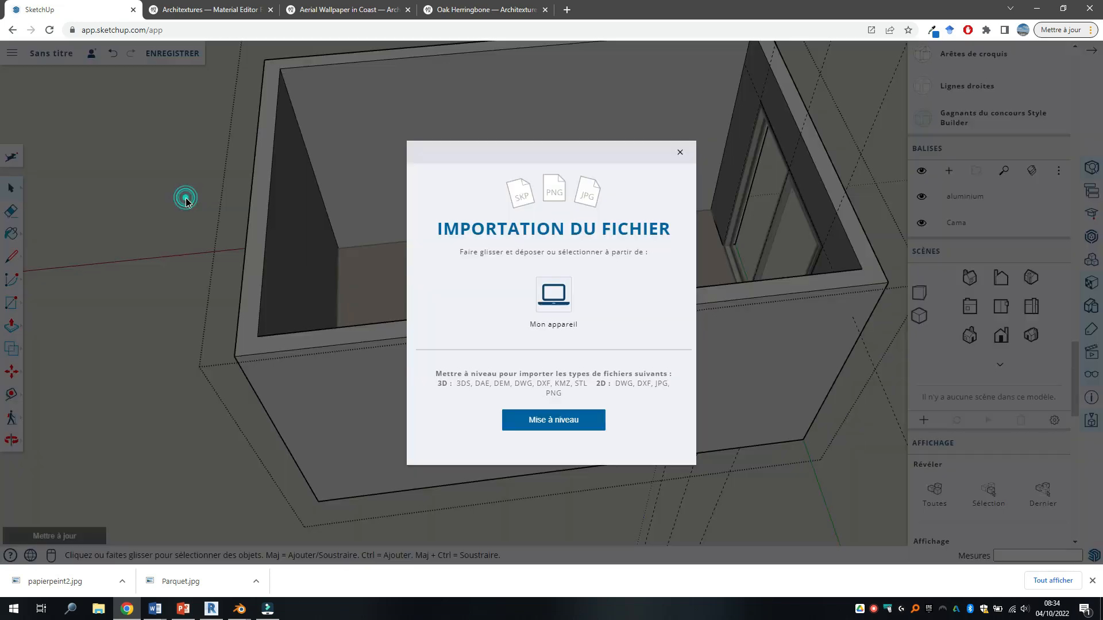
{"action": "left_click", "coordinate": [553, 294]}
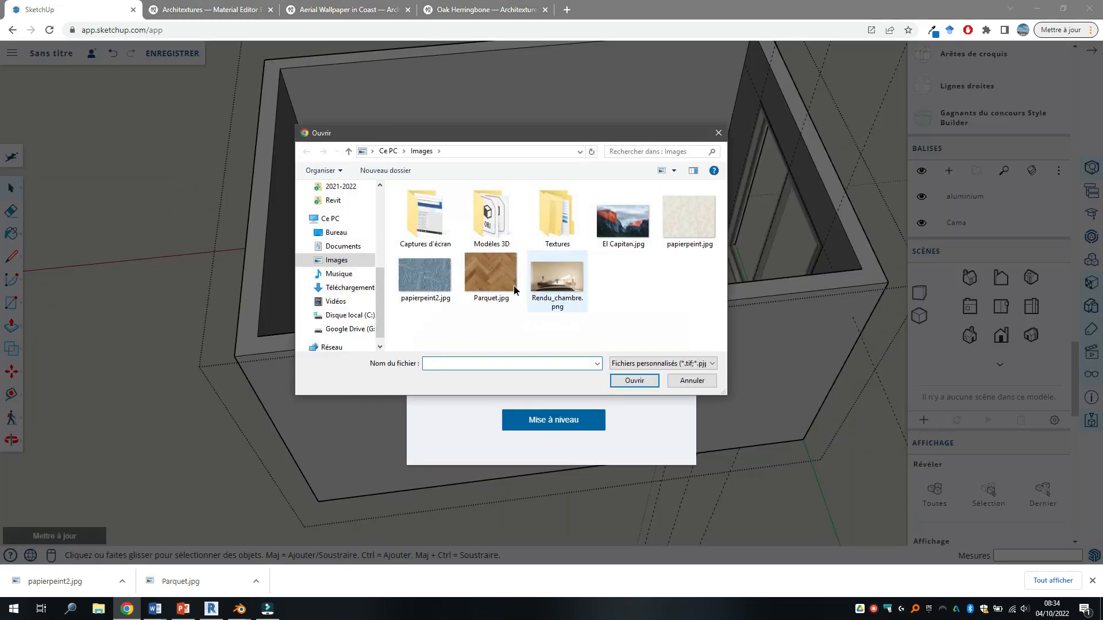
{"action": "left_click", "coordinate": [432, 284]}
{"action": "left_click", "coordinate": [629, 379]}
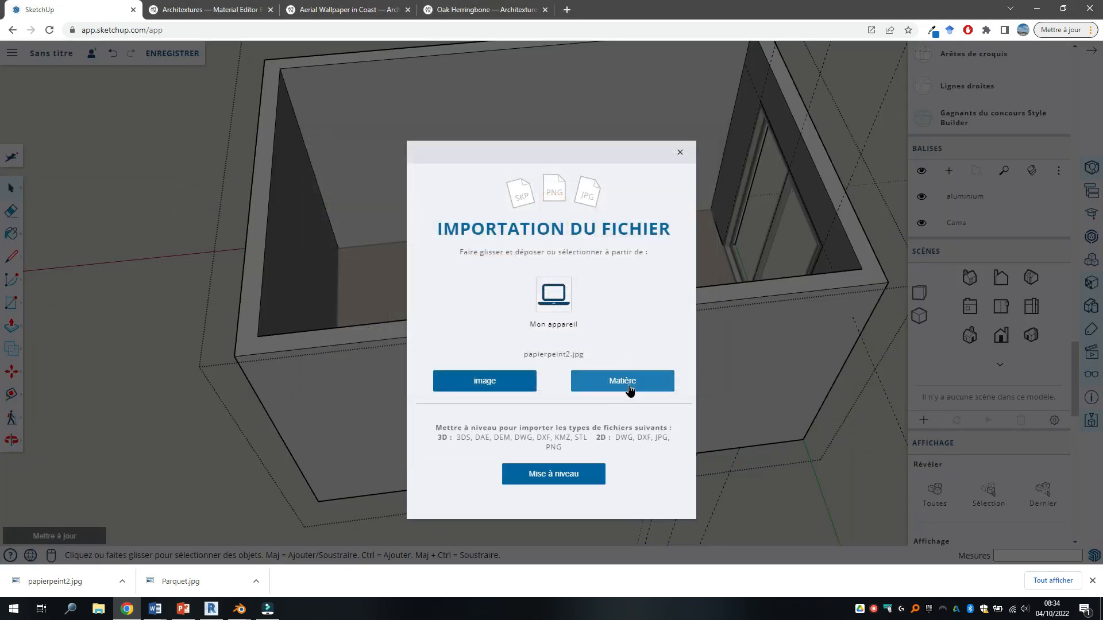
{"action": "left_click", "coordinate": [629, 385]}
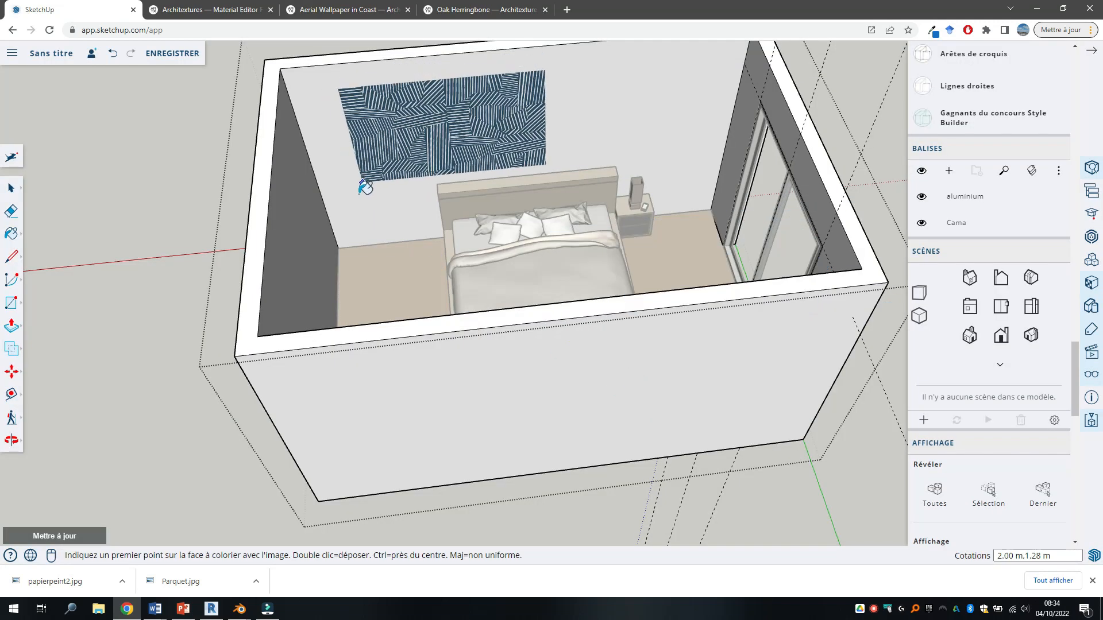
Step: Place the wallpaper texture on the inner wall behind the bed and leave the wall group
{"action": "left_click", "coordinate": [347, 229]}
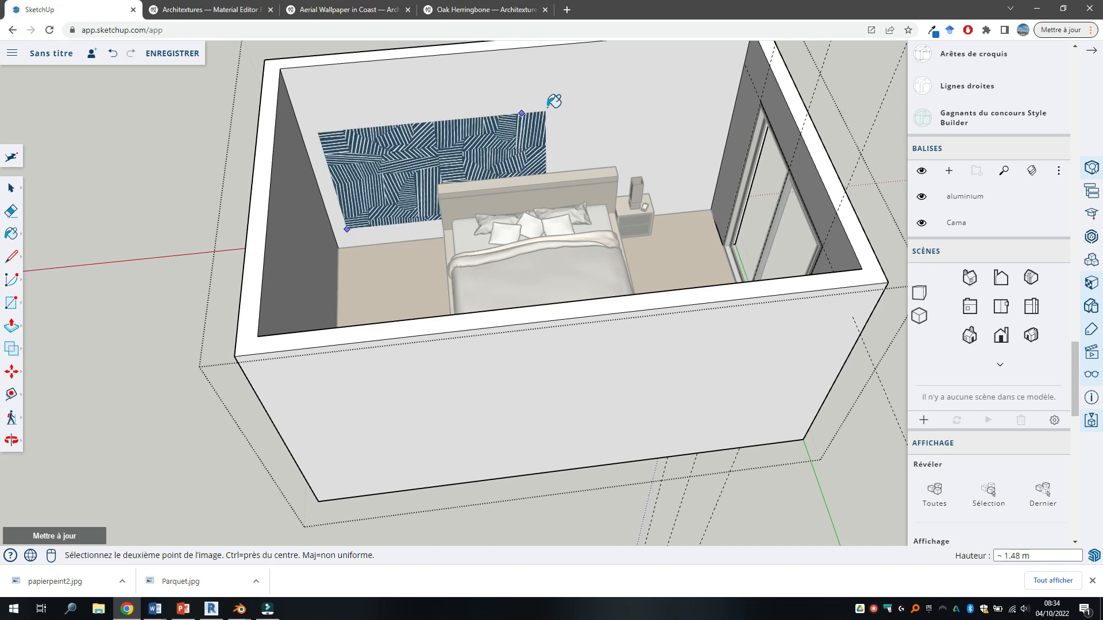
{"action": "left_click", "coordinate": [495, 144]}
{"action": "scroll", "coordinate": [495, 146], "scroll_direction": "down", "scroll_amount": 5}
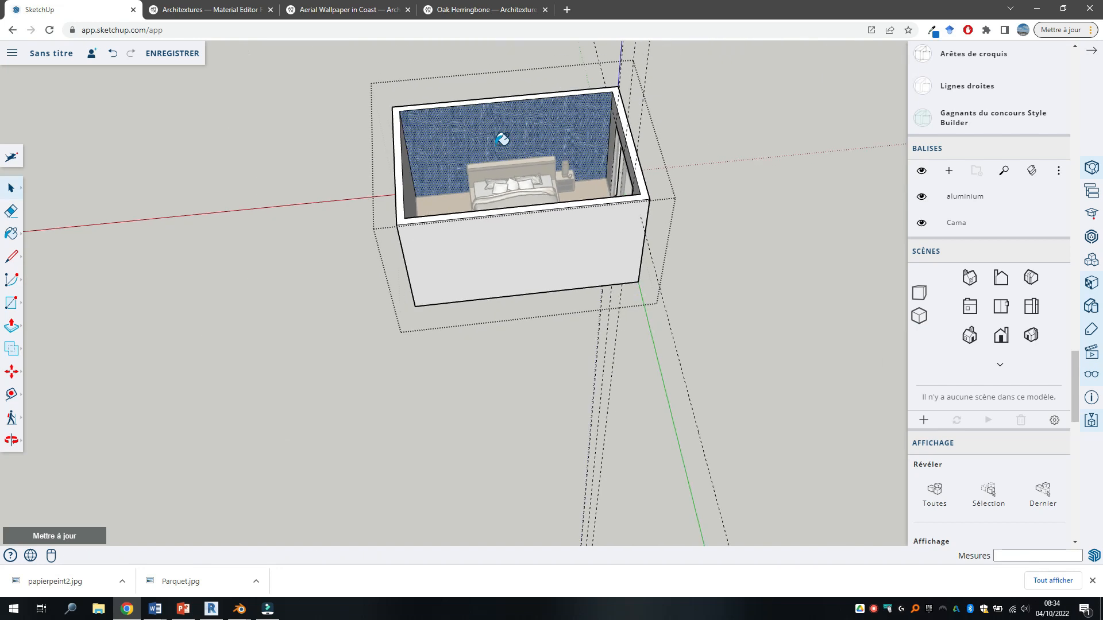
{"action": "scroll", "coordinate": [496, 147], "scroll_direction": "up", "scroll_amount": 6}
{"action": "left_click", "coordinate": [104, 161]}
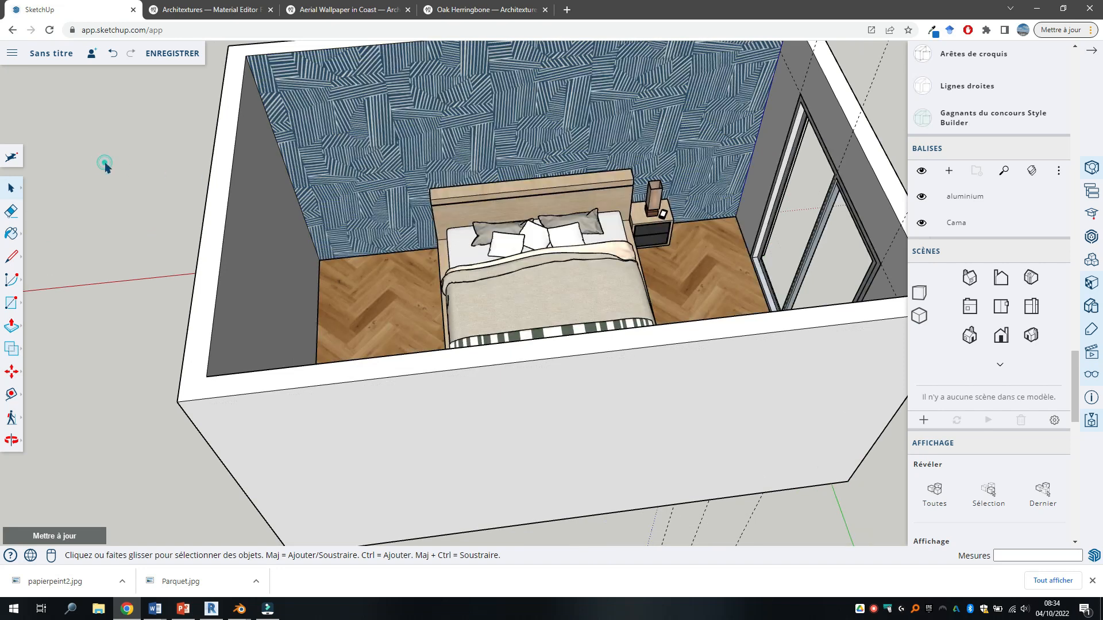
{"action": "scroll", "coordinate": [510, 235], "scroll_direction": "down", "scroll_amount": 4}
{"action": "scroll", "coordinate": [508, 236], "scroll_direction": "up", "scroll_amount": 3}
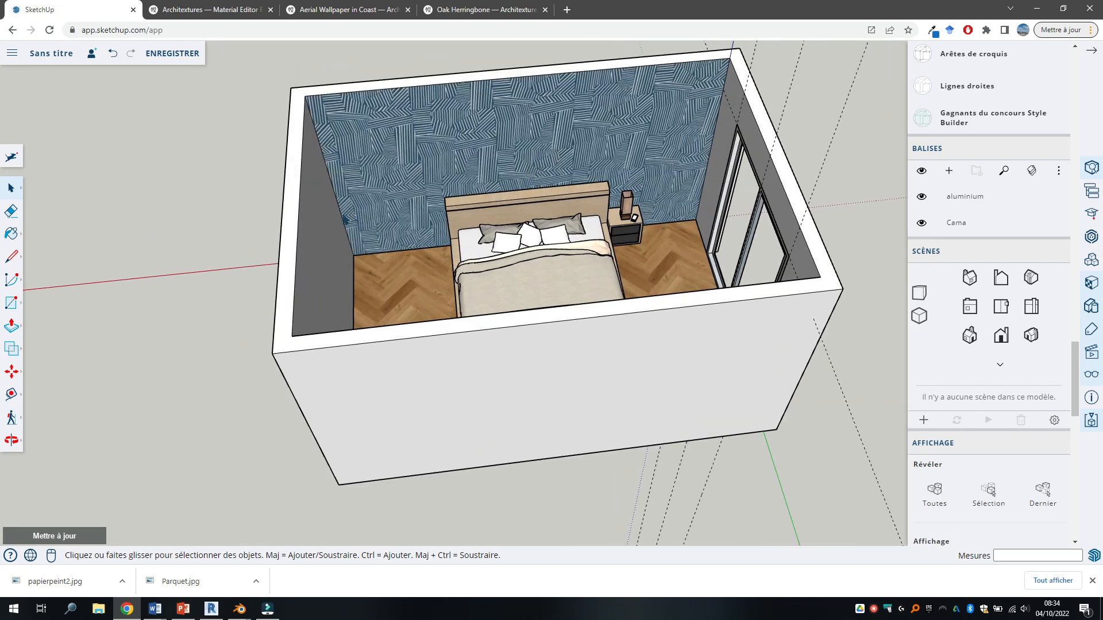
Step: Download the model as an .skp file for version 2021 and newer, purging all unused elements
{"action": "left_click", "coordinate": [7, 56]}
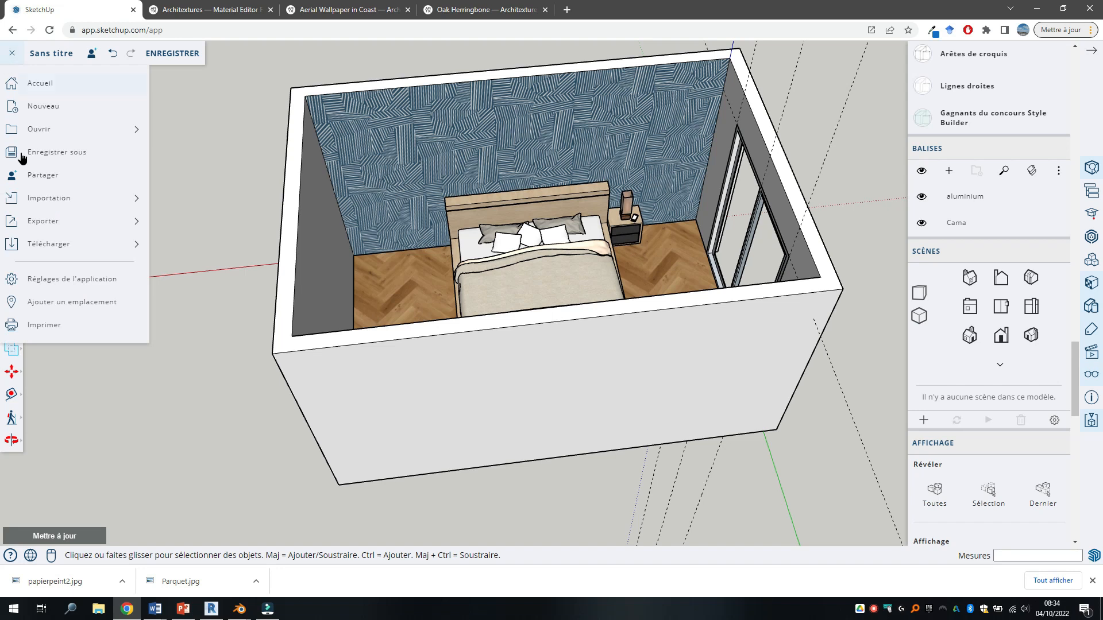
{"action": "mouse_move", "coordinate": [42, 251]}
{"action": "left_click", "coordinate": [184, 244]}
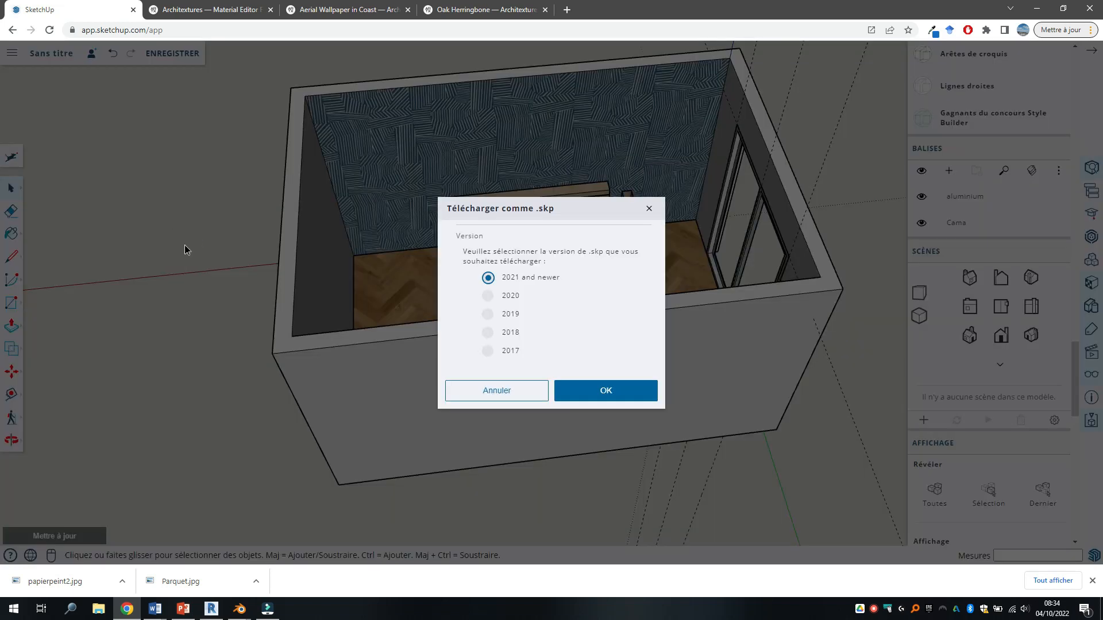
{"action": "left_click", "coordinate": [595, 395]}
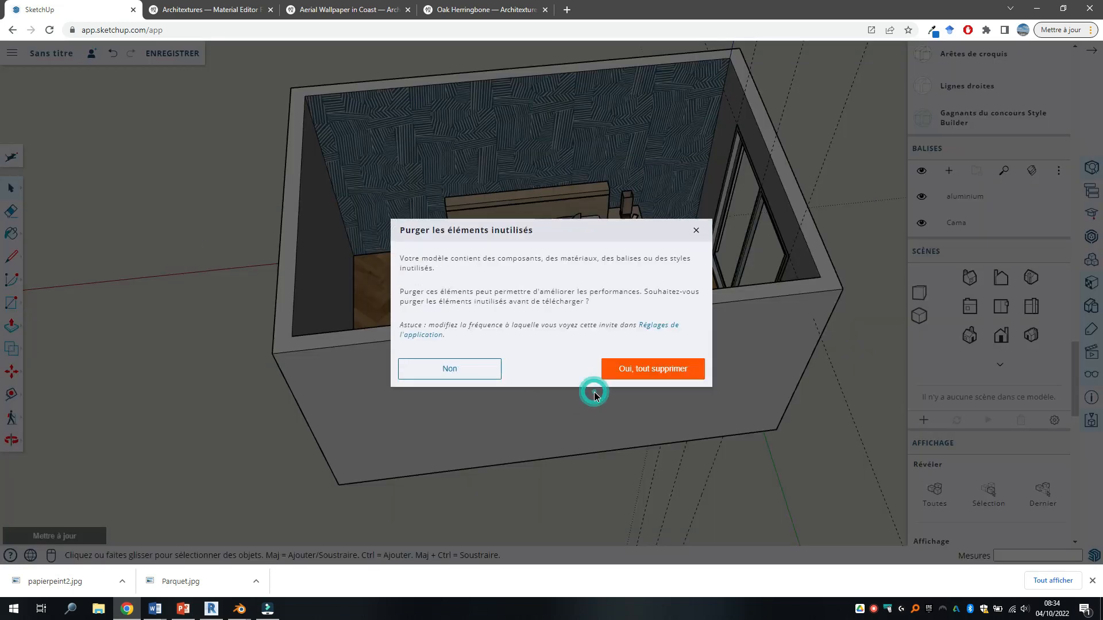
{"action": "left_click", "coordinate": [645, 370]}
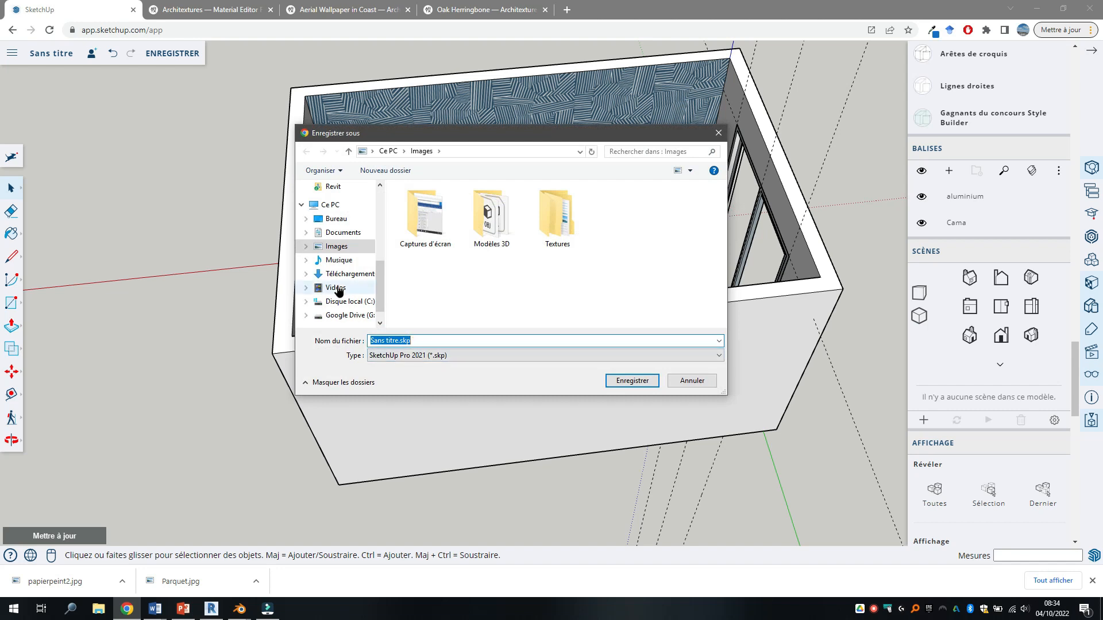
Step: Save the downloaded model as Chambre.skp in the Images folder
{"action": "scroll", "coordinate": [341, 279], "scroll_direction": "up", "scroll_amount": 3}
{"action": "scroll", "coordinate": [342, 278], "scroll_direction": "down", "scroll_amount": 1}
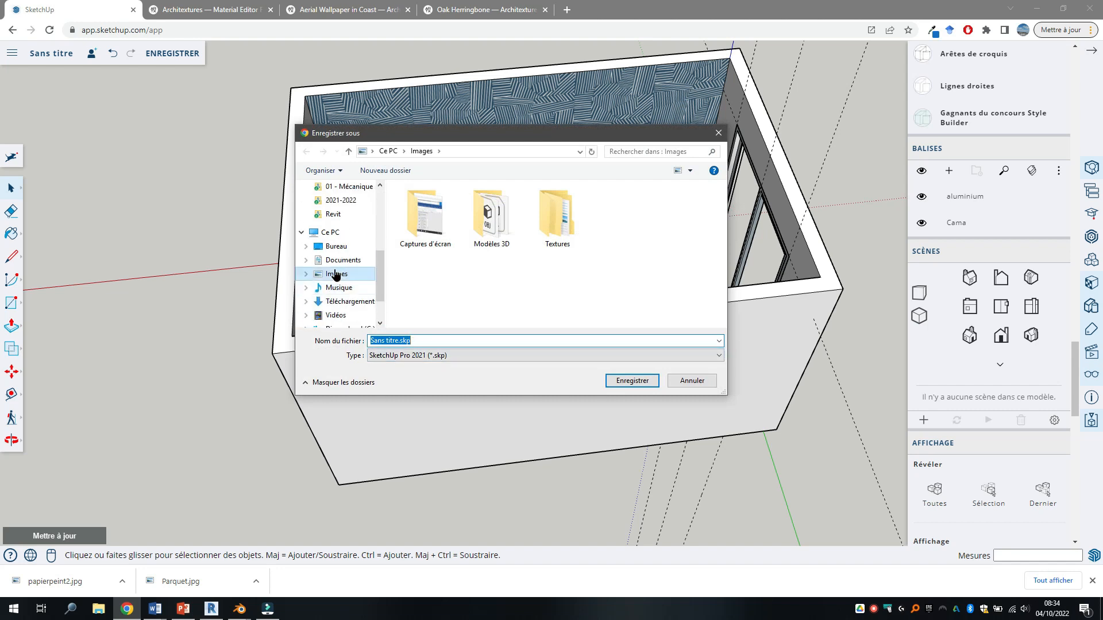
{"action": "left_click", "coordinate": [396, 341]}
{"action": "left_click_drag", "start_coordinate": [398, 341], "coordinate": [341, 345]}
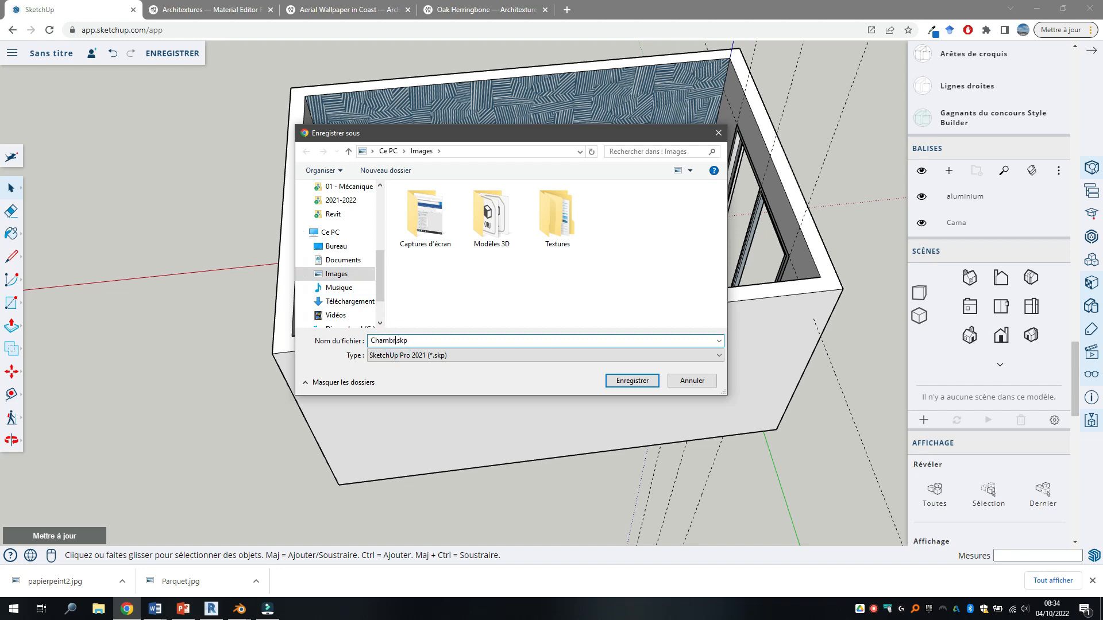
{"action": "left_click", "coordinate": [620, 382]}
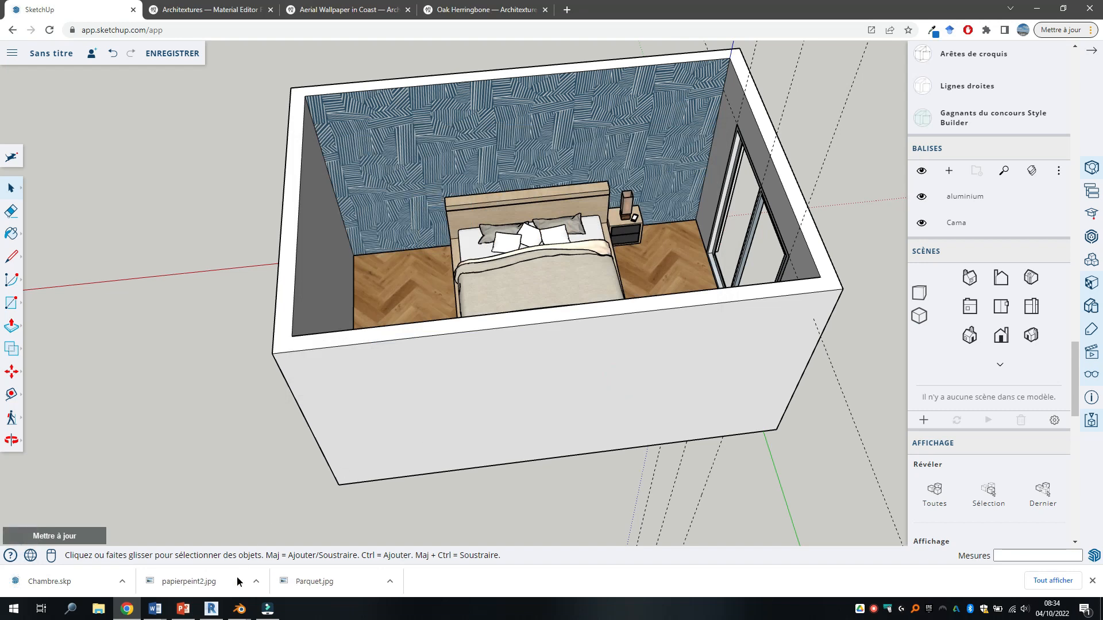
Step: Close the bedroom render window and the bedroom.blend project in Blender, saving the project's changes
{"action": "mouse_move", "coordinate": [239, 609]}
{"action": "mouse_move", "coordinate": [437, 560]}
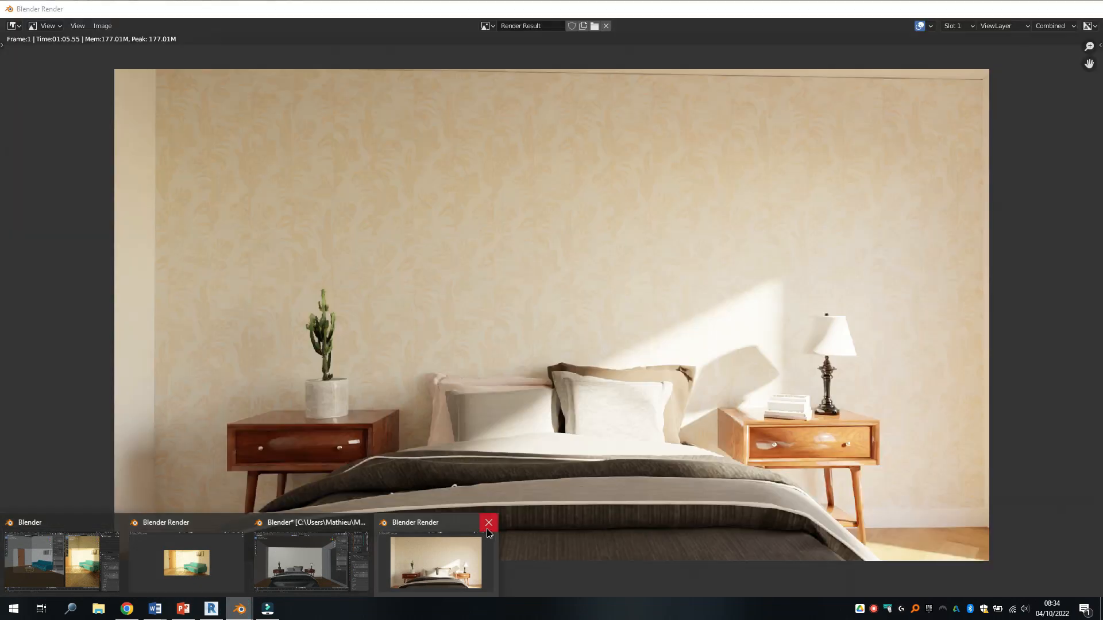
{"action": "left_click", "coordinate": [488, 522]}
{"action": "left_click", "coordinate": [417, 522]}
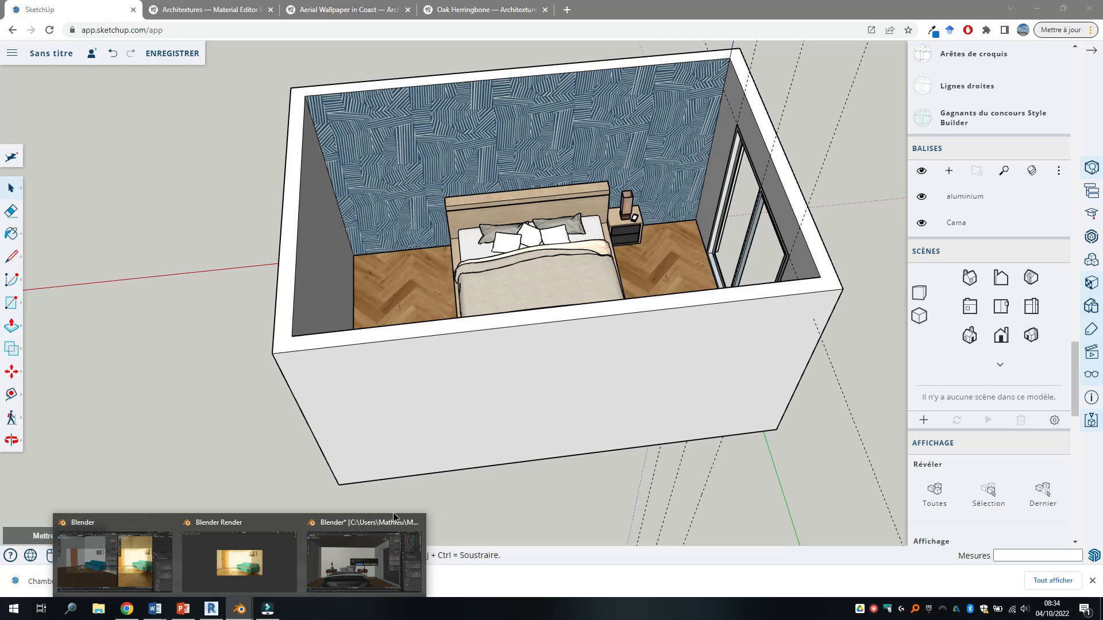
{"action": "left_click", "coordinate": [394, 520]}
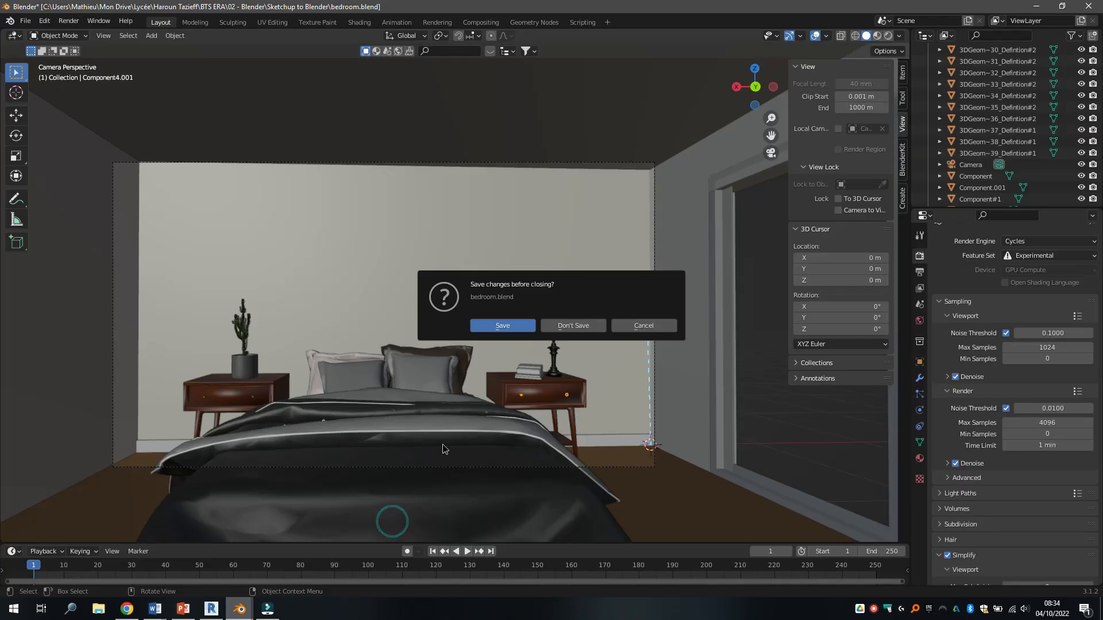
{"action": "left_click", "coordinate": [501, 328]}
{"action": "key", "text": "alt+Tab"}
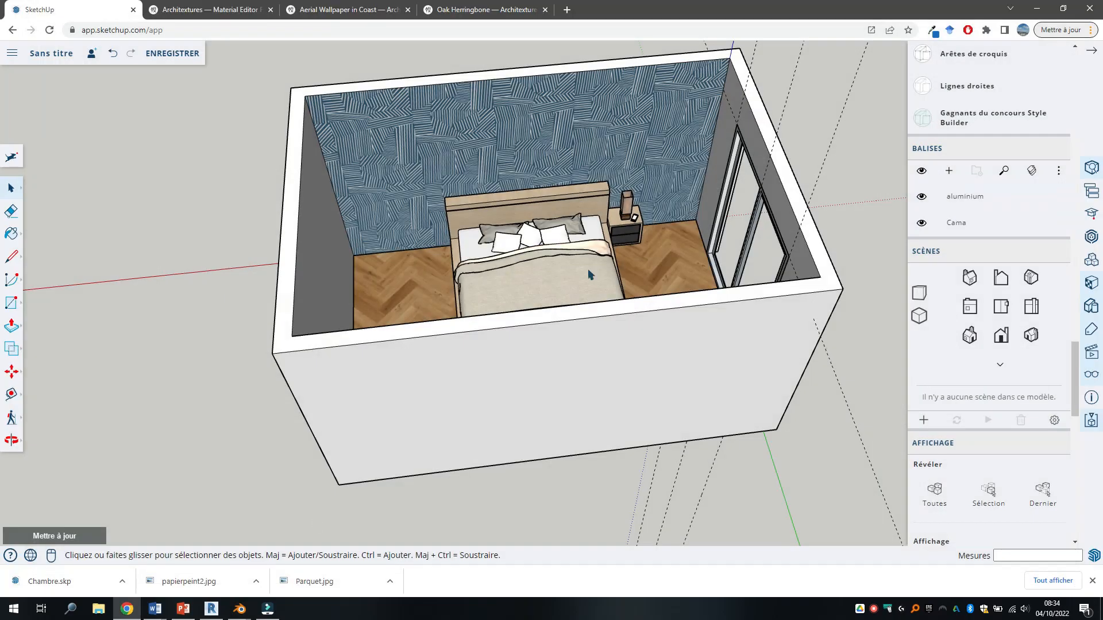
Step: Close the remaining Blender Render window and the last open Blender project
{"action": "left_click", "coordinate": [239, 609]}
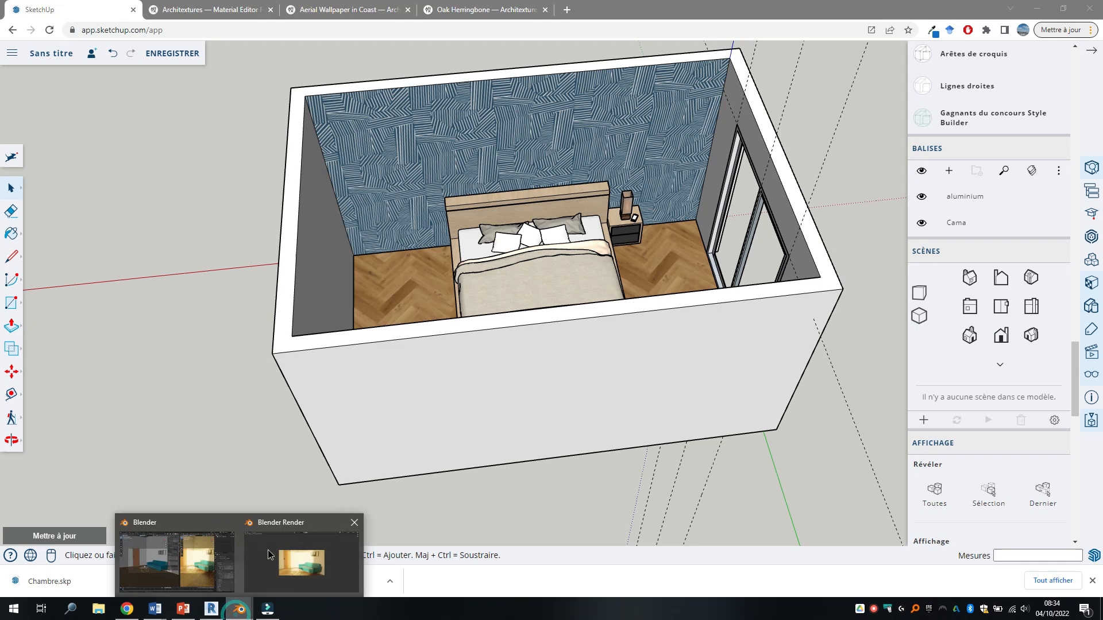
{"action": "left_click", "coordinate": [355, 521]}
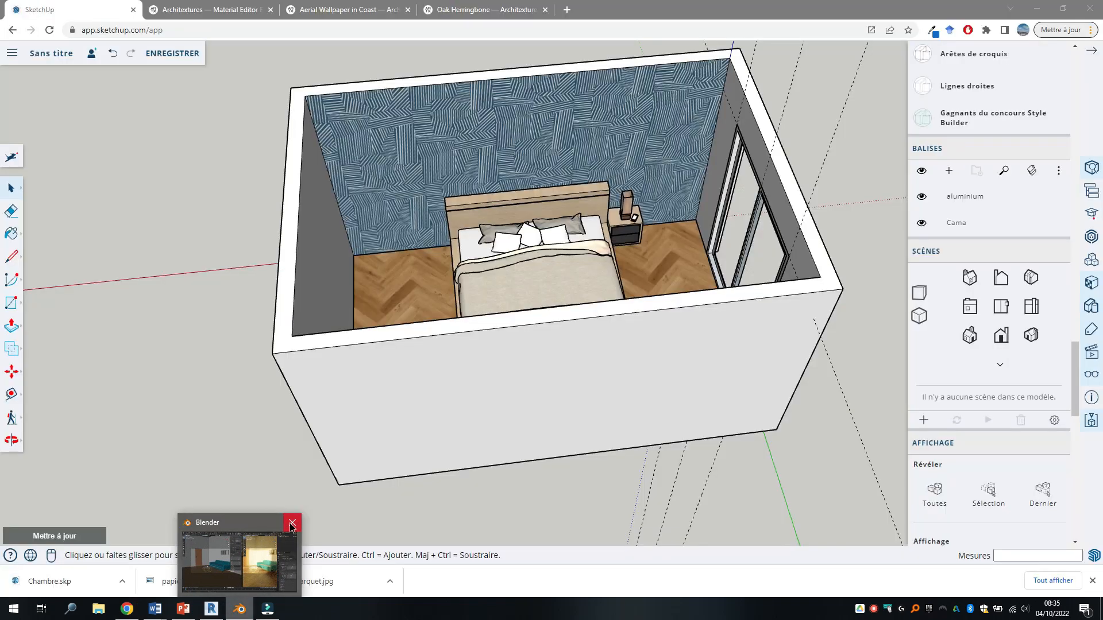
{"action": "left_click", "coordinate": [292, 527]}
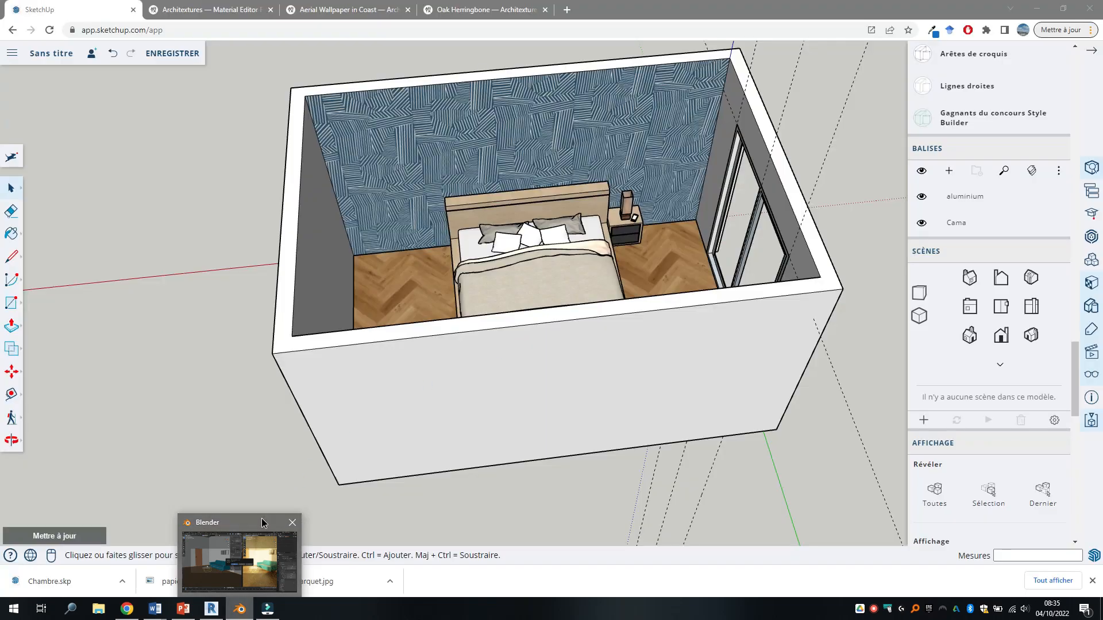
{"action": "left_click", "coordinate": [261, 518]}
{"action": "left_click", "coordinate": [548, 338]}
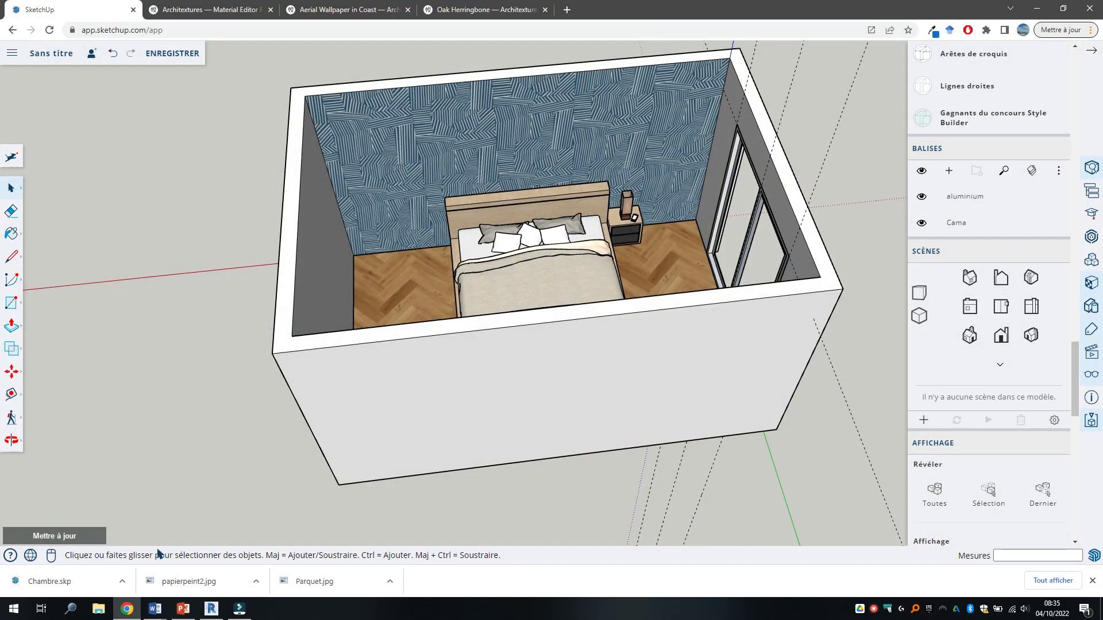
Step: Replace the Oak Herringbone page with the Lycée Connecté portal by searching for "lycée connecté login" and open its news feed
{"action": "mouse_move", "coordinate": [119, 616]}
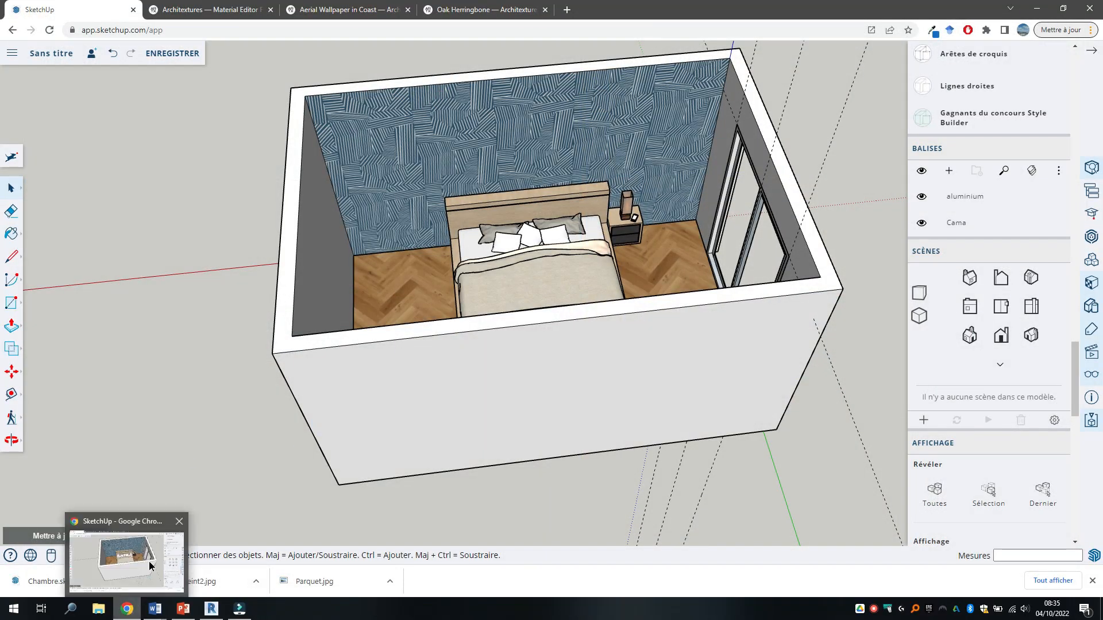
{"action": "left_click", "coordinate": [497, 10]}
{"action": "left_click", "coordinate": [497, 32]}
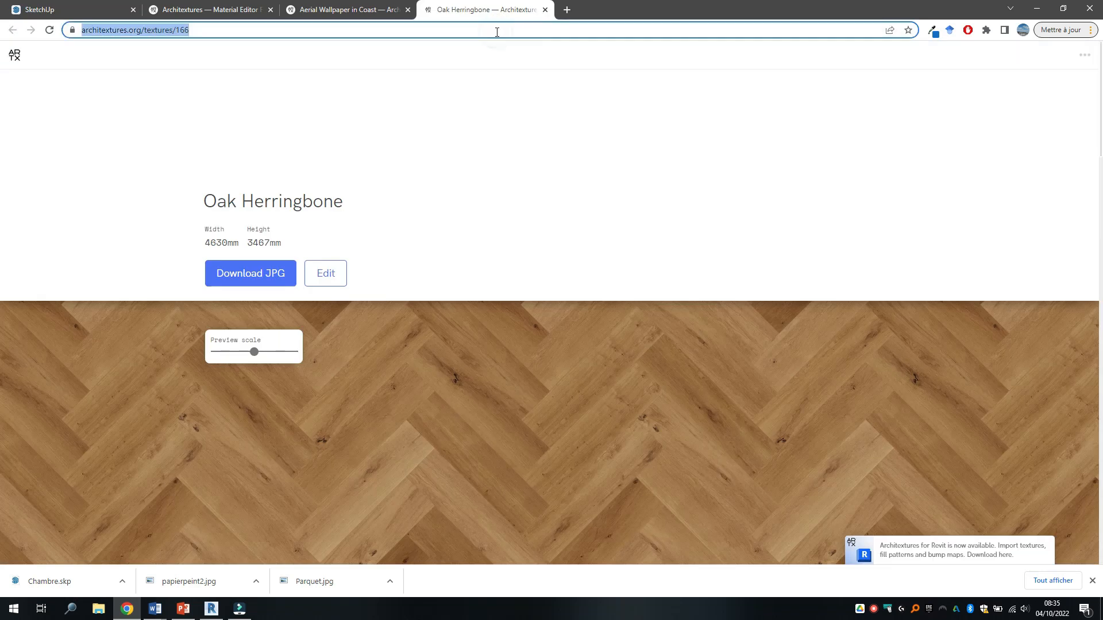
{"action": "type", "text": "lycée"}
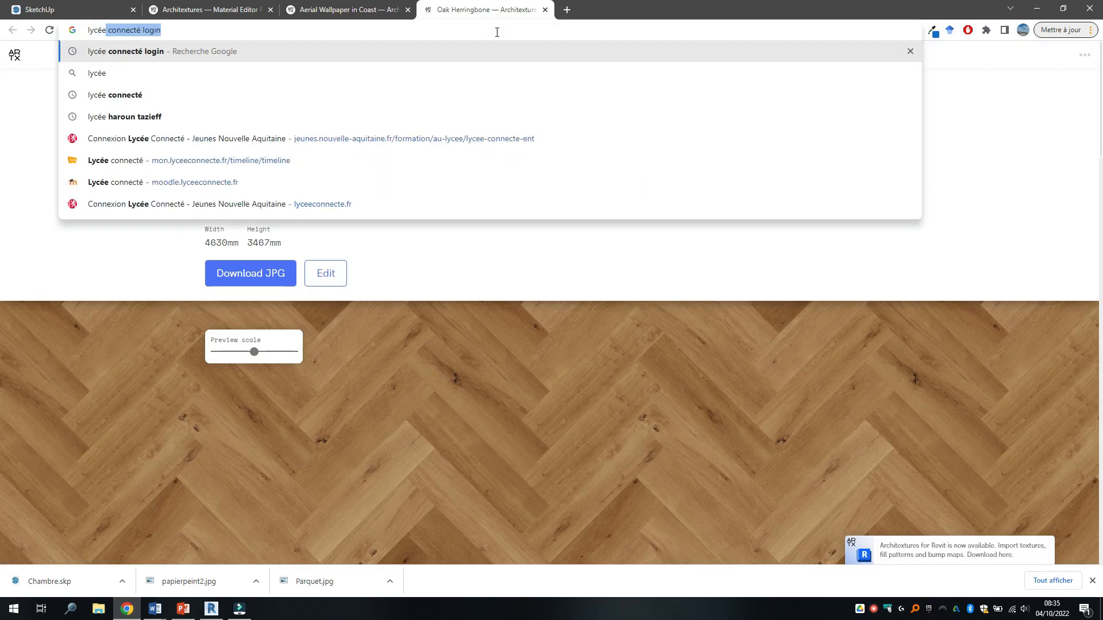
{"action": "key", "text": "Return"}
{"action": "left_click", "coordinate": [190, 170]}
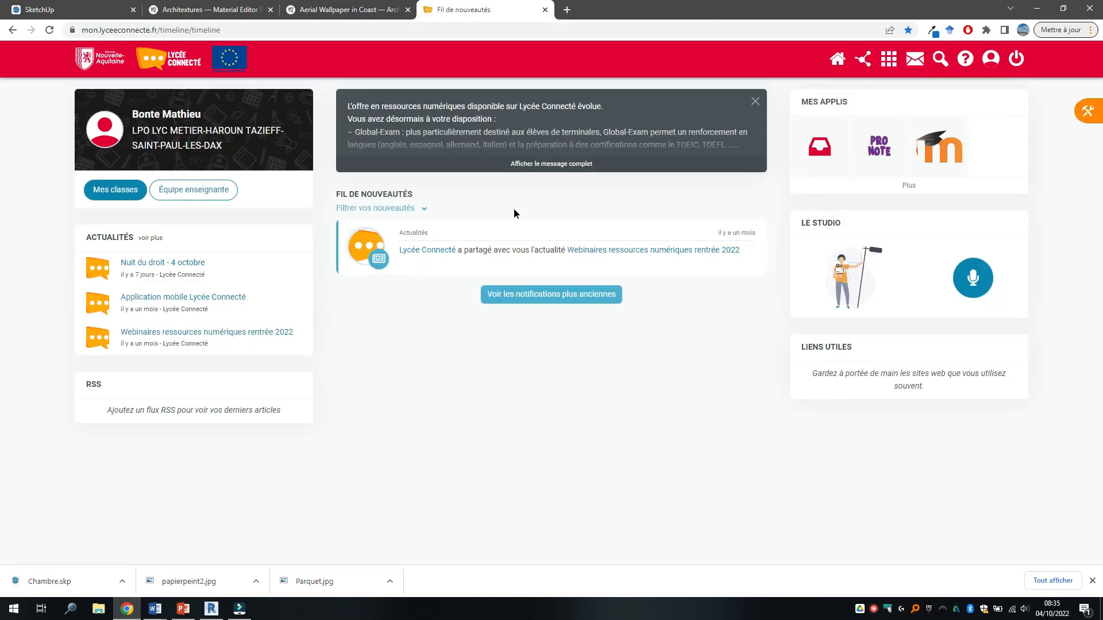
Step: Download Sketchup Importer pour Blender from the Revit section of the Architecture et Construction Moodle course as sketchup_importer.zip in Images
{"action": "left_click", "coordinate": [942, 153]}
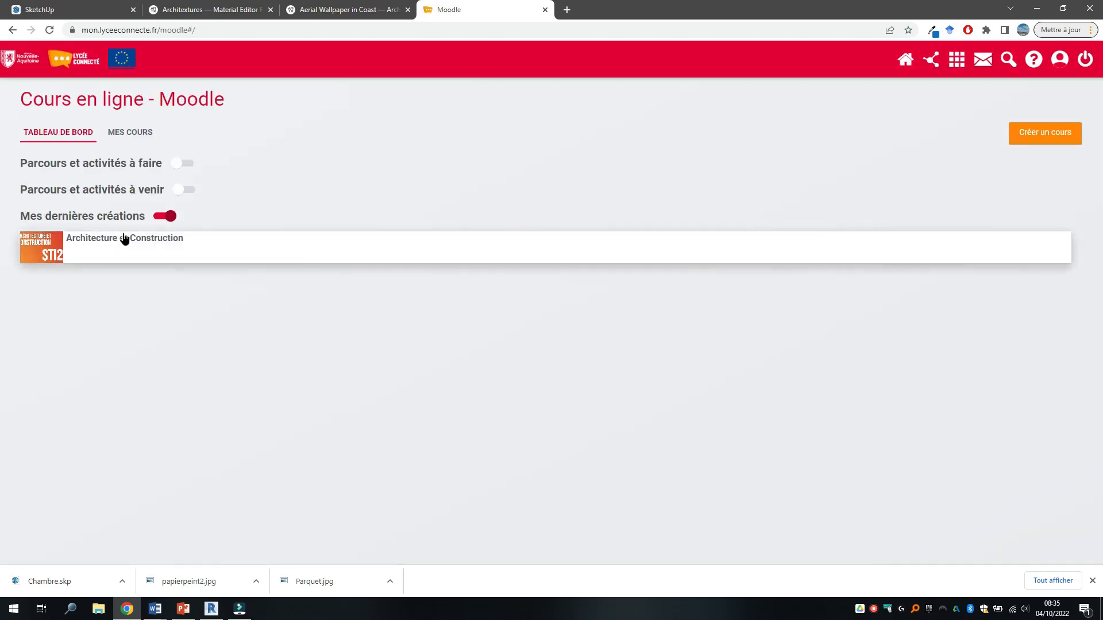
{"action": "left_click", "coordinate": [89, 247]}
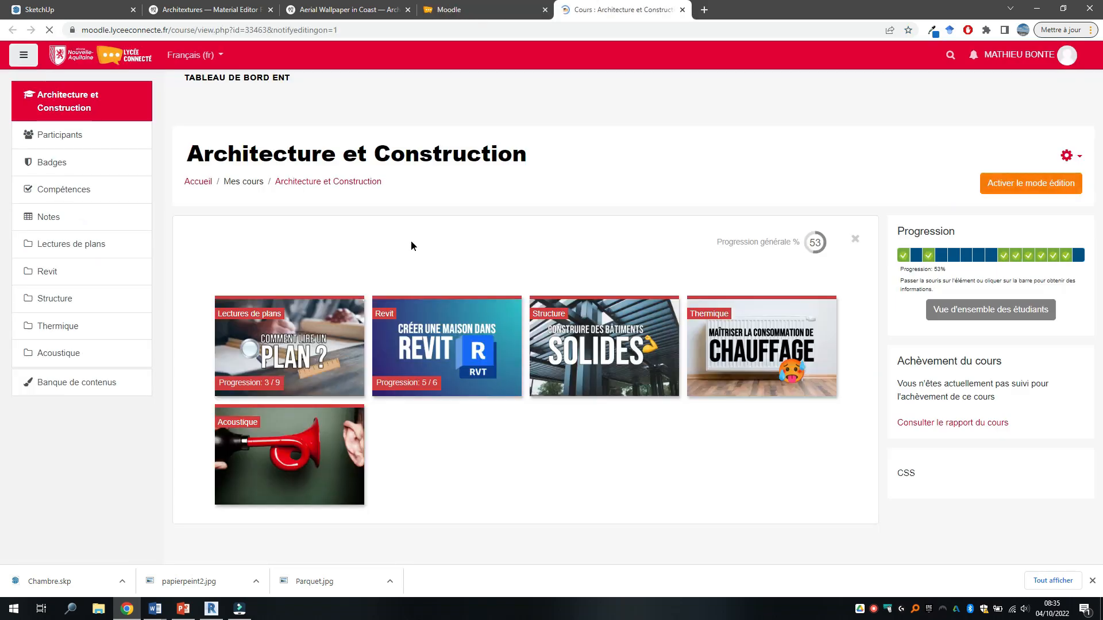
{"action": "left_click", "coordinate": [428, 352]}
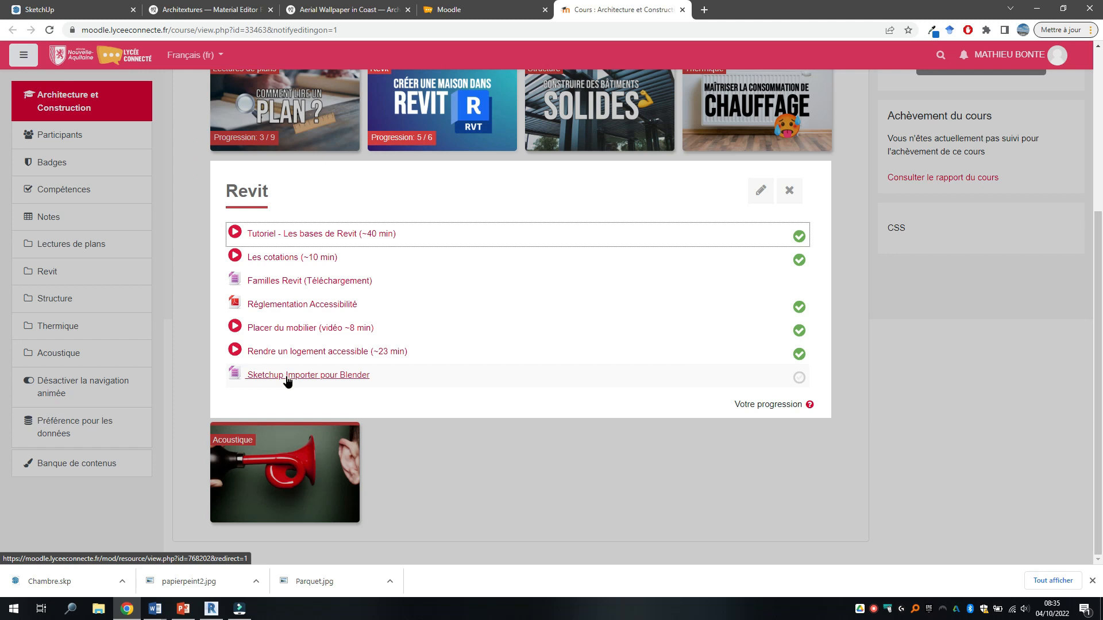
{"action": "left_click", "coordinate": [286, 376]}
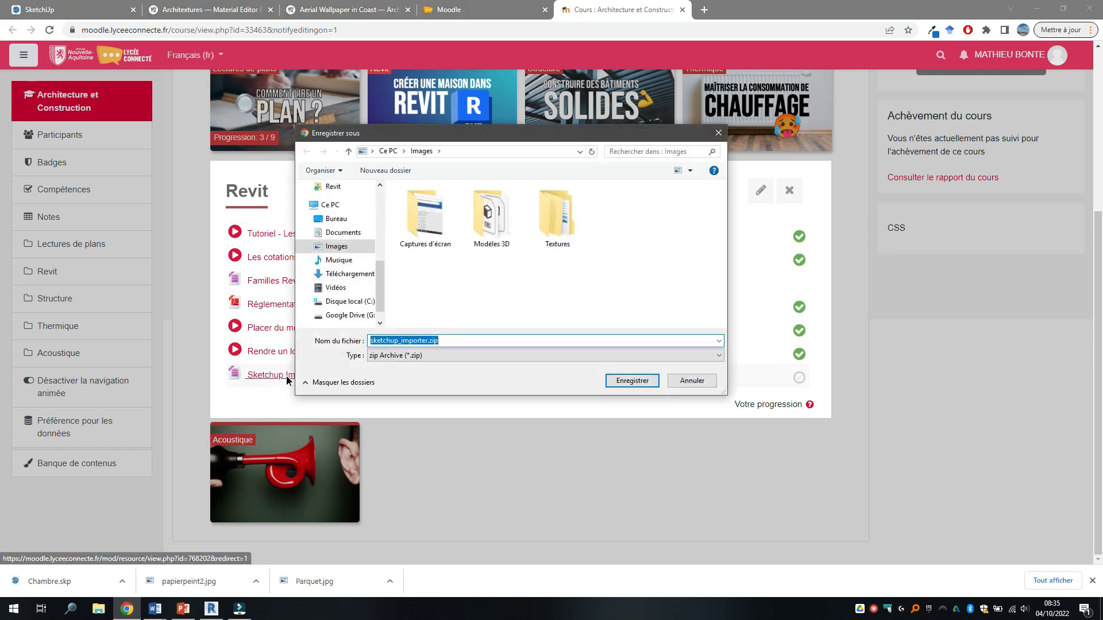
{"action": "left_click", "coordinate": [632, 381]}
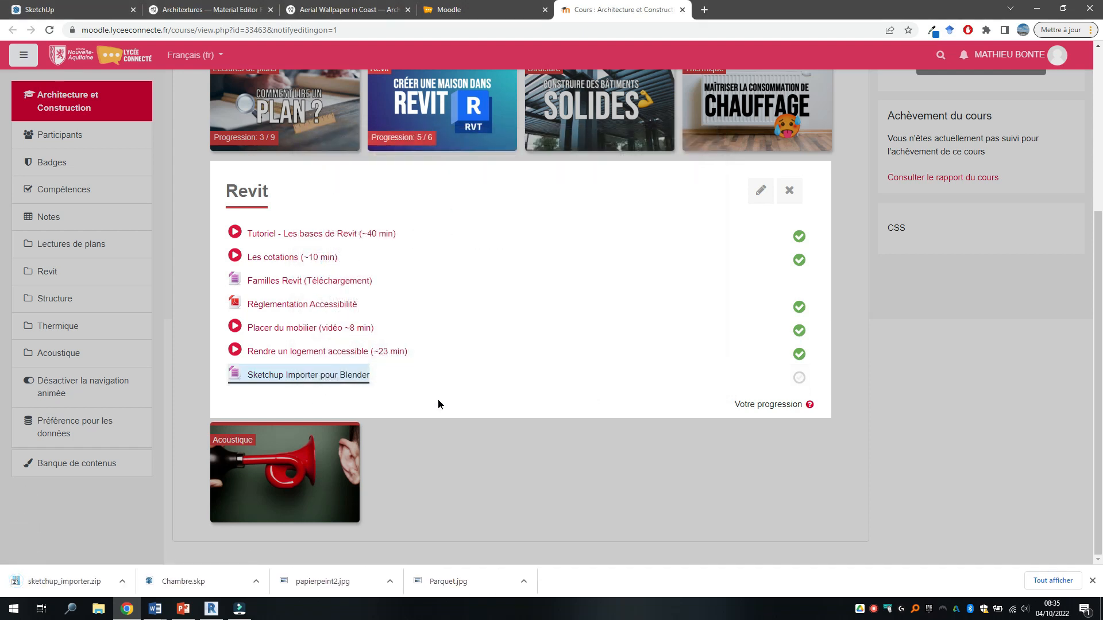
Step: Launch Blender, choose to ignore the BlenderKit add-on update, and dismiss the splash screen
{"action": "key", "text": "super"}
{"action": "type", "text": "bl"}
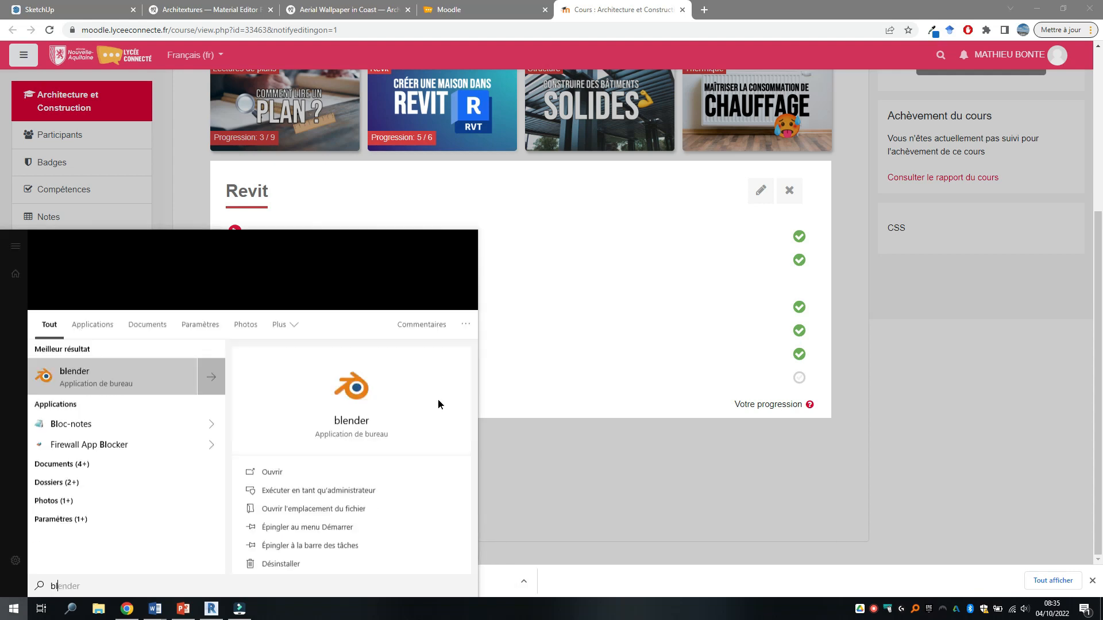
{"action": "type", "text": "ender"}
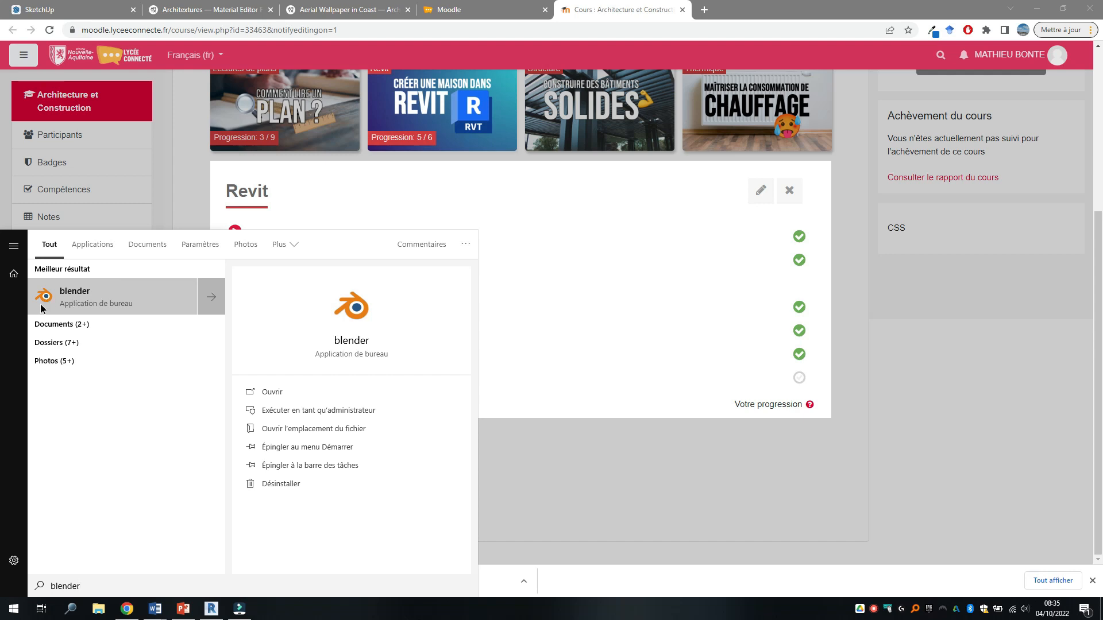
{"action": "left_click", "coordinate": [81, 299]}
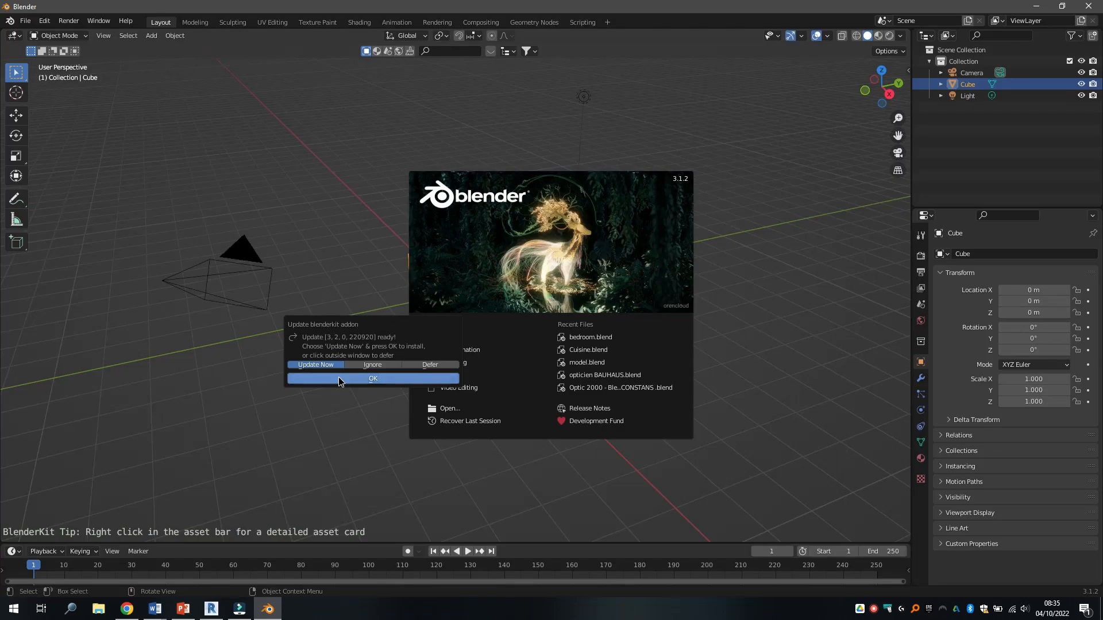
{"action": "left_click", "coordinate": [367, 366]}
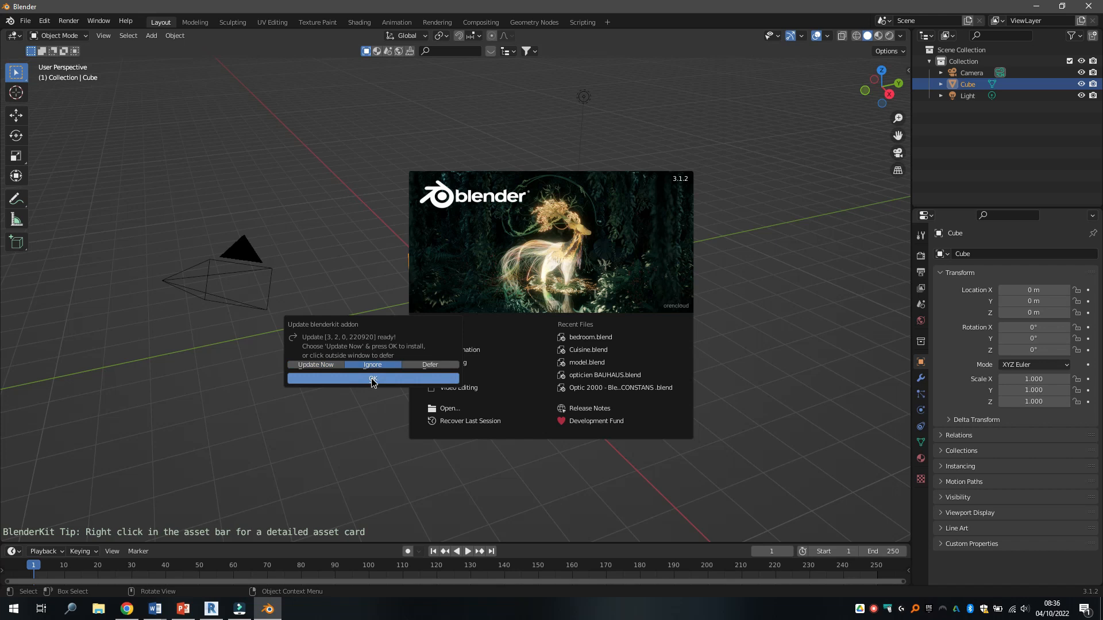
{"action": "left_click", "coordinate": [372, 379]}
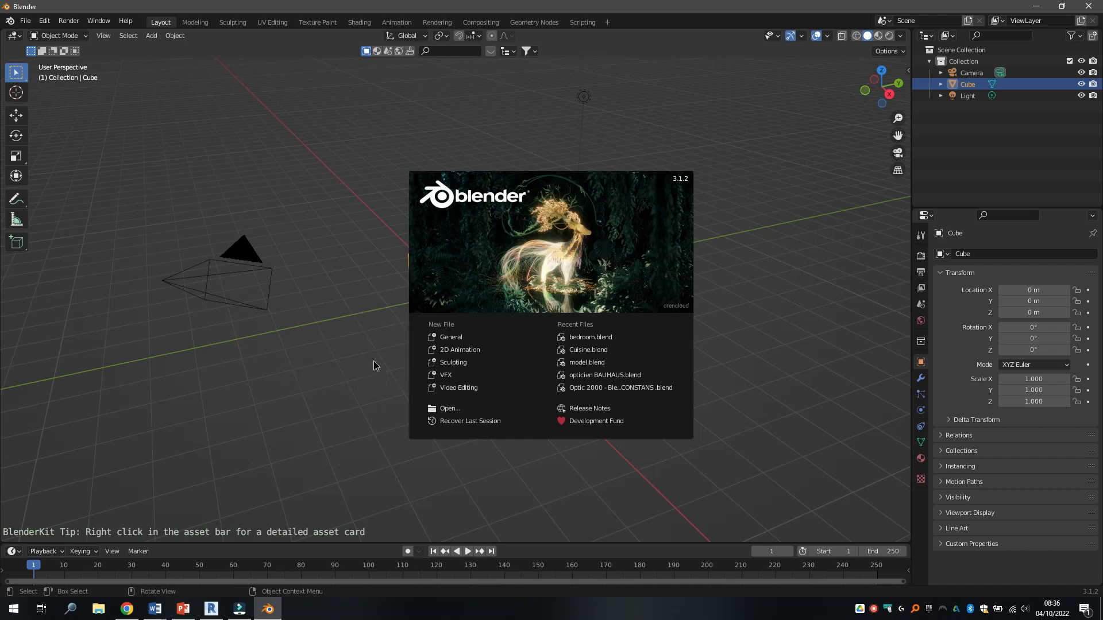
{"action": "left_click", "coordinate": [358, 301]}
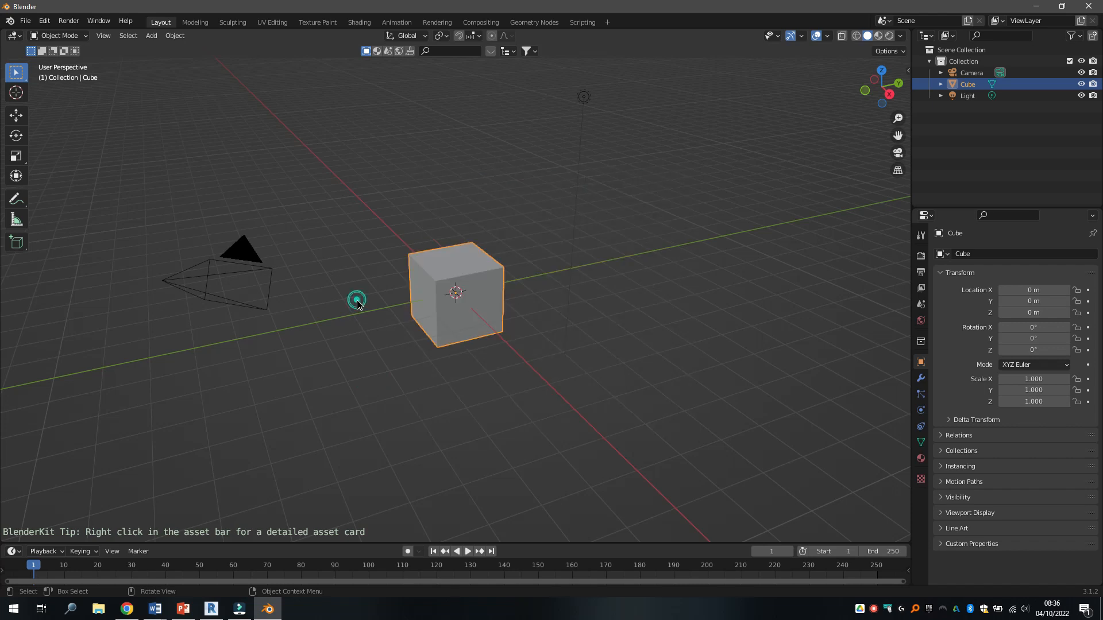
Step: Delete the default light and the default cube from the scene, keeping the camera
{"action": "left_click", "coordinate": [583, 98]}
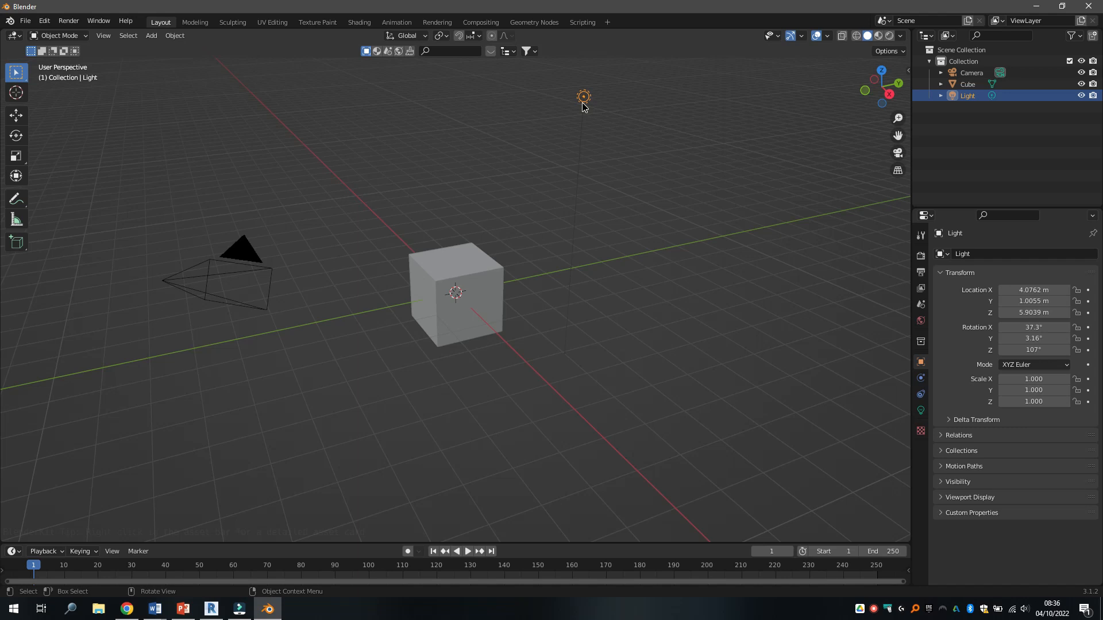
{"action": "key", "text": "Delete"}
{"action": "left_click", "coordinate": [467, 273]}
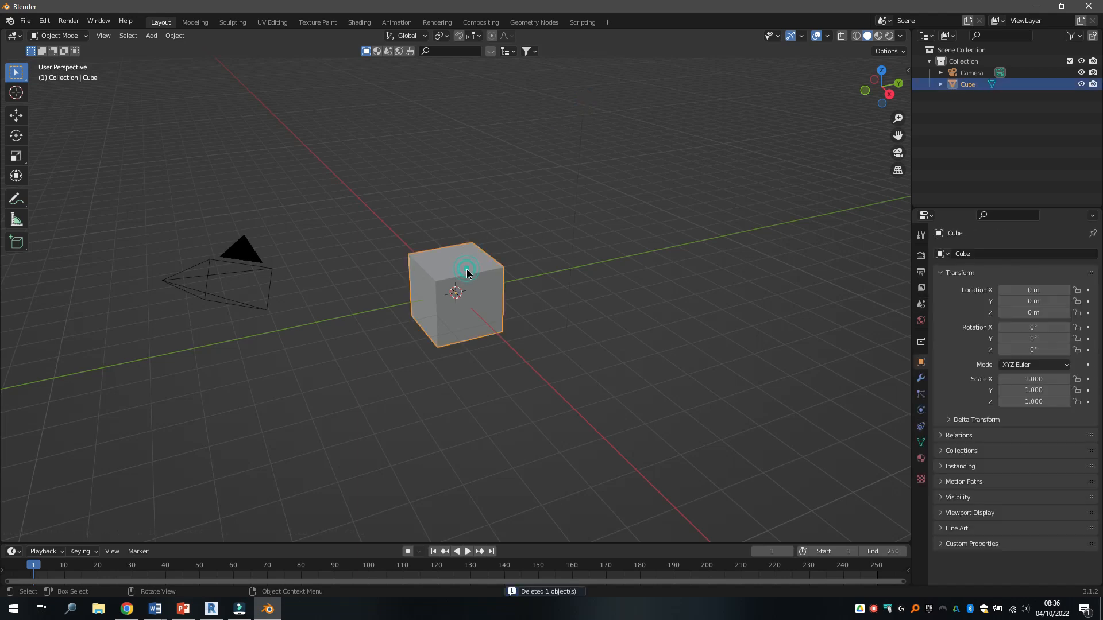
{"action": "key", "text": "Delete"}
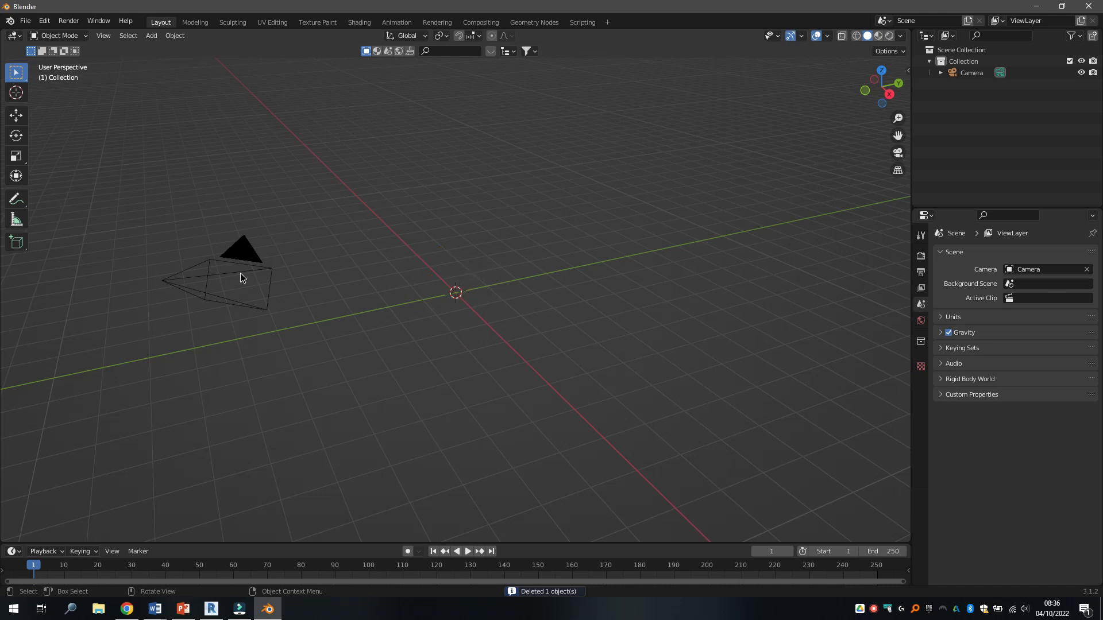
Step: Open the add-on preferences, locate sketchup_importer.zip in Pictures as the add-on to install, and close the file browser without installing
{"action": "left_click", "coordinate": [39, 25]}
{"action": "left_click", "coordinate": [52, 184]}
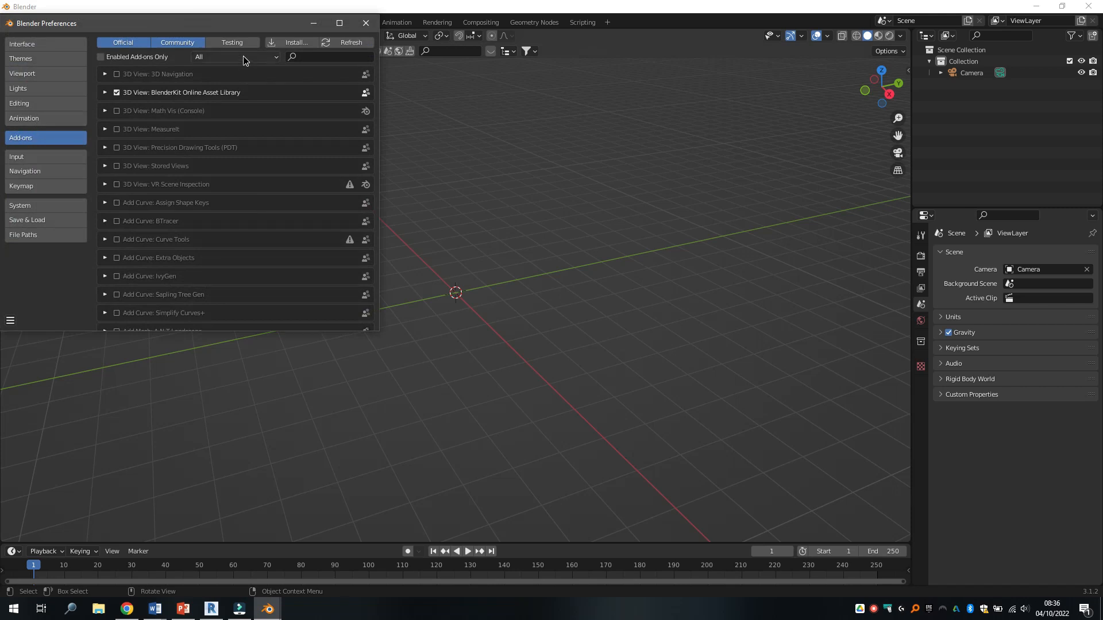
{"action": "left_click", "coordinate": [294, 43]}
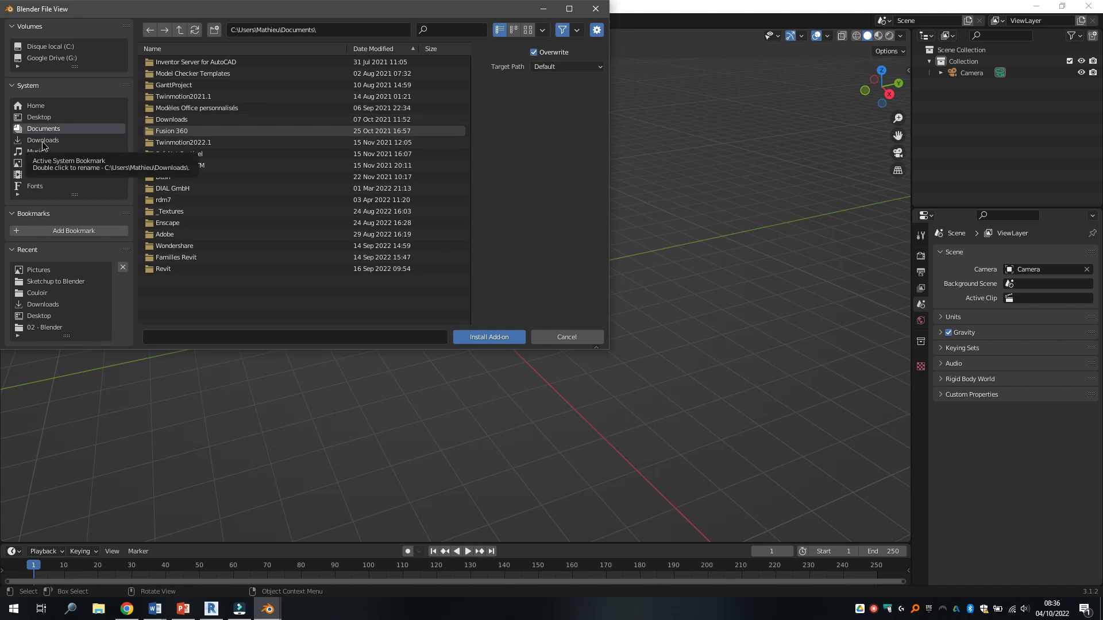
{"action": "left_click", "coordinate": [32, 163]}
{"action": "left_click", "coordinate": [181, 98]}
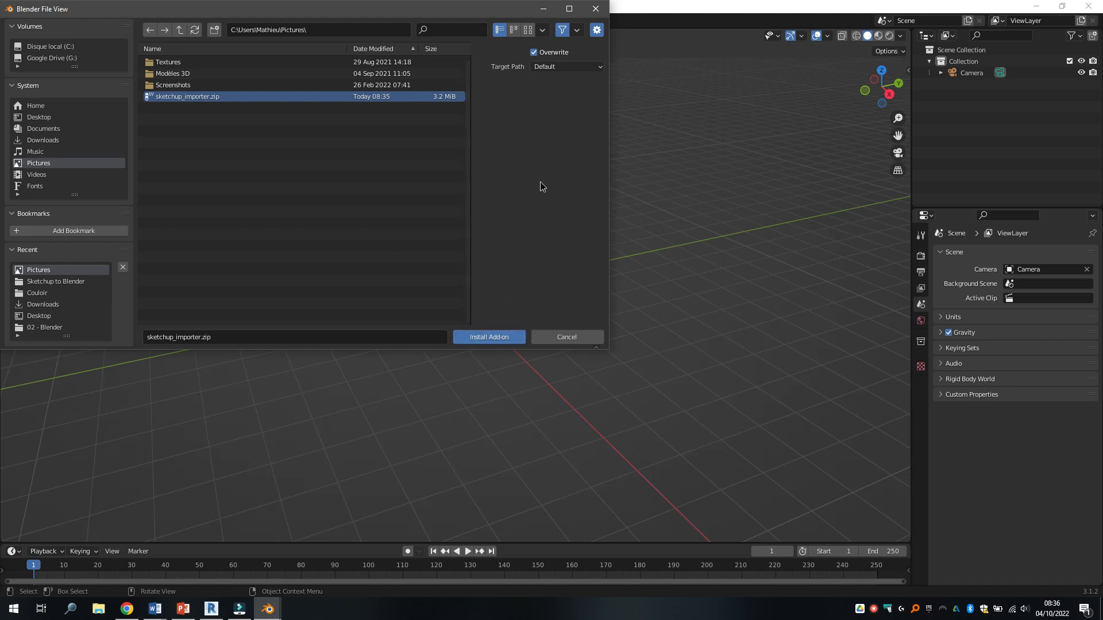
{"action": "left_click", "coordinate": [592, 11]}
Step: Find the SketchUp Importer add-on by searching for "sketch", make sure it is enabled, and close the preferences
{"action": "left_click", "coordinate": [344, 56]}
{"action": "type", "text": "sketch"}
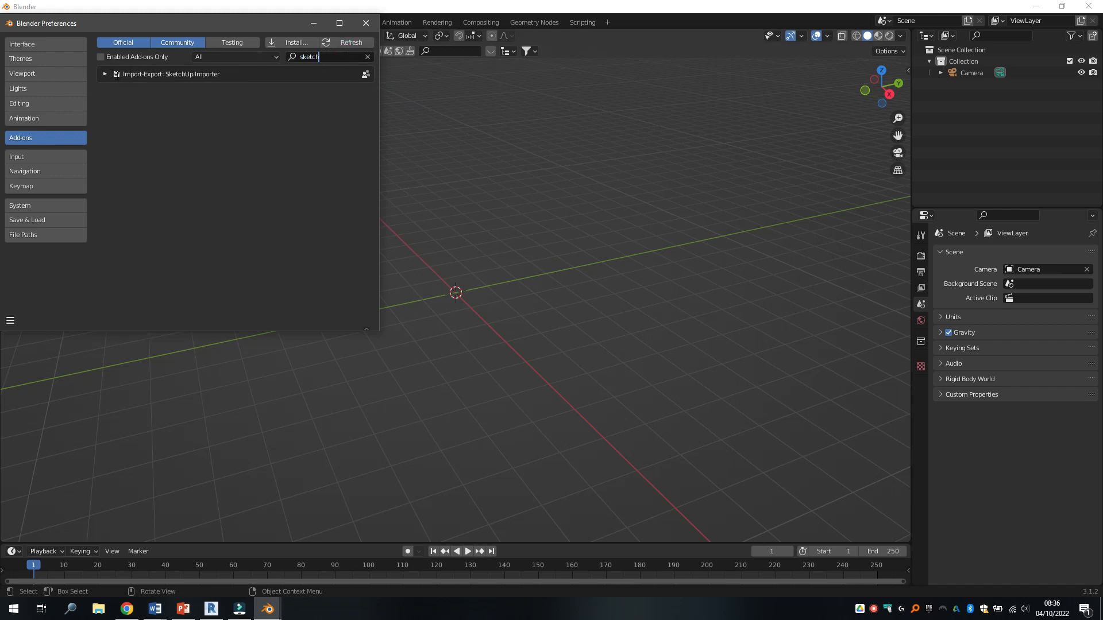
{"action": "left_click", "coordinate": [116, 73]}
{"action": "left_click", "coordinate": [366, 23]}
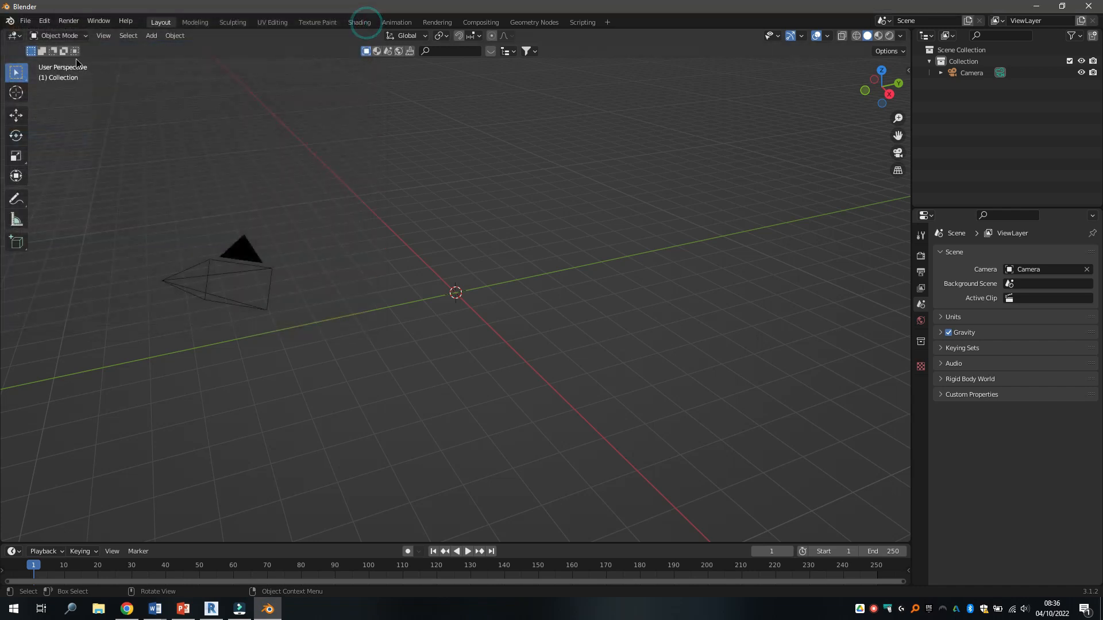
Step: Import Chambre.skp from the Pictures folder as a SketchUp scene with the default import options
{"action": "left_click", "coordinate": [26, 21]}
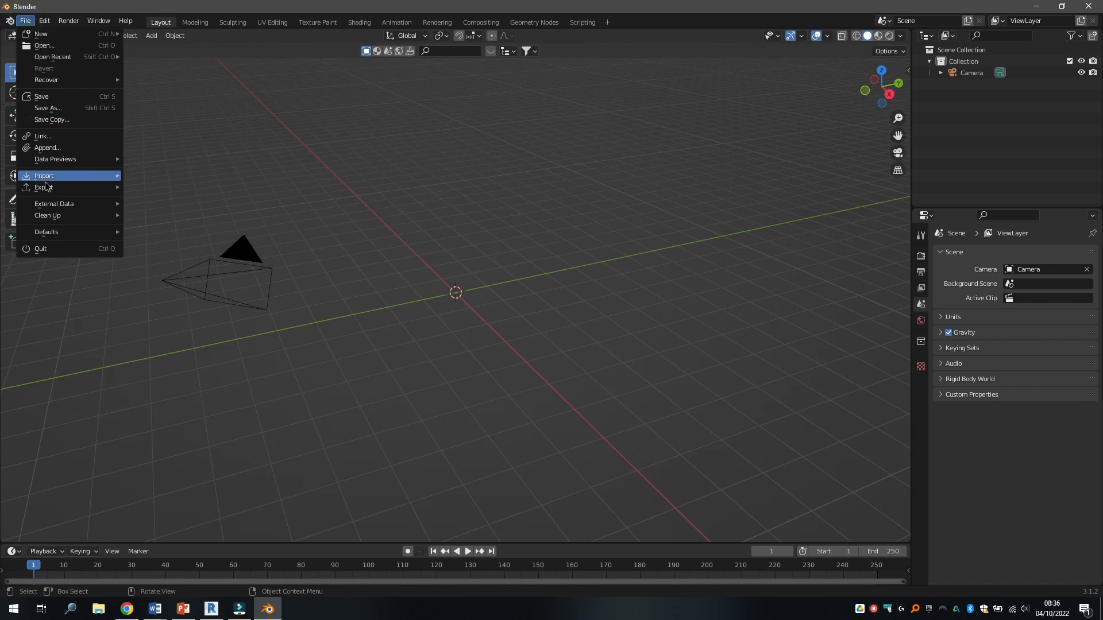
{"action": "mouse_move", "coordinate": [48, 178]}
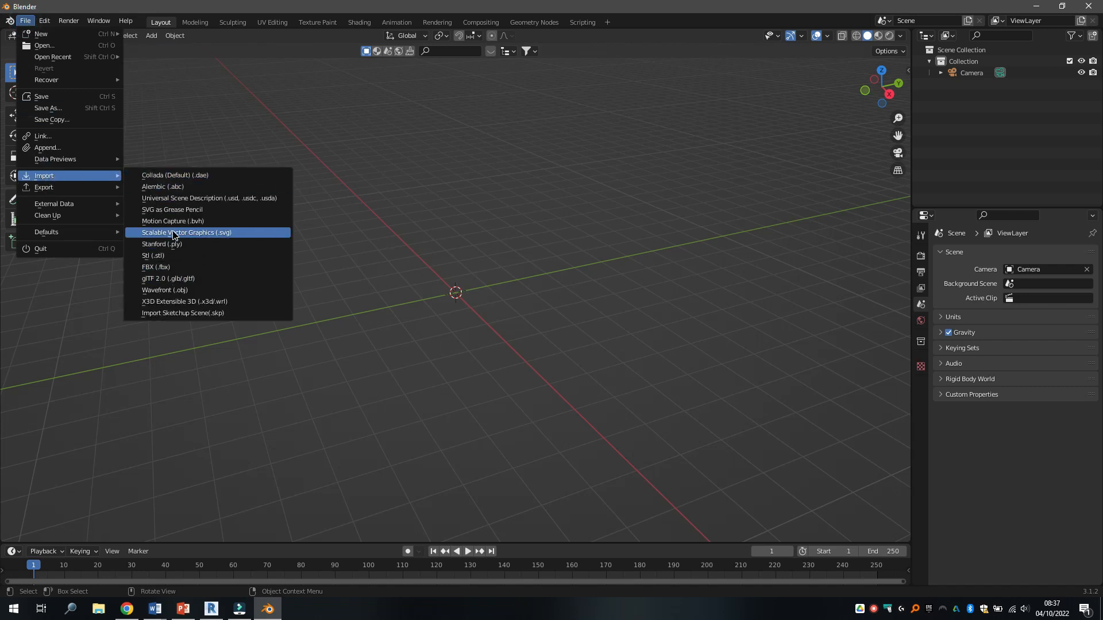
{"action": "left_click", "coordinate": [181, 314]}
{"action": "left_click", "coordinate": [283, 285]}
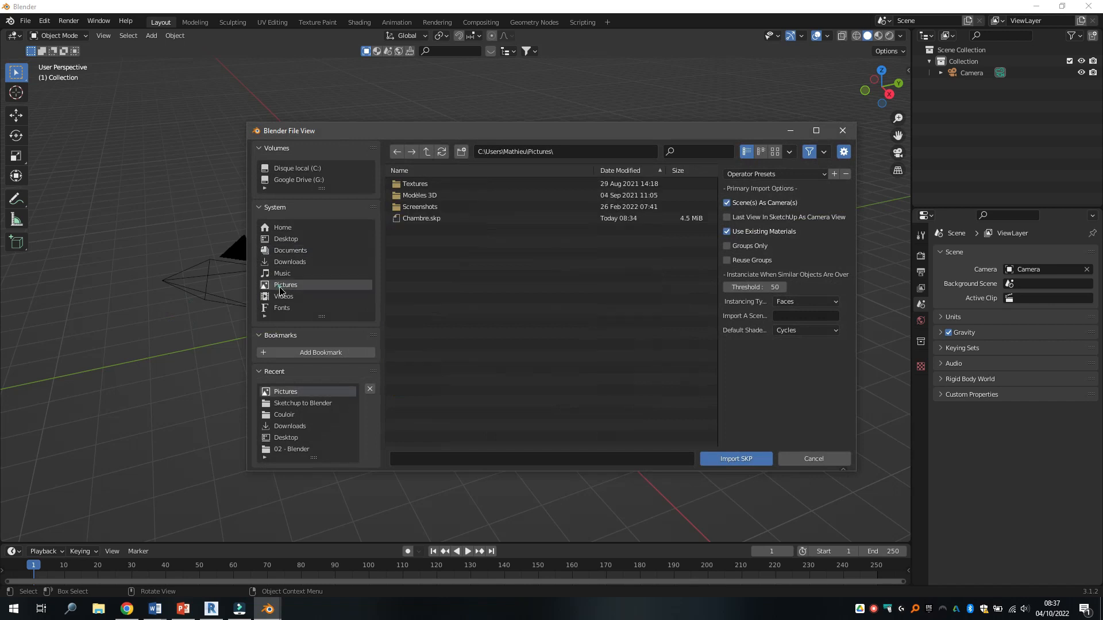
{"action": "left_click", "coordinate": [419, 222]}
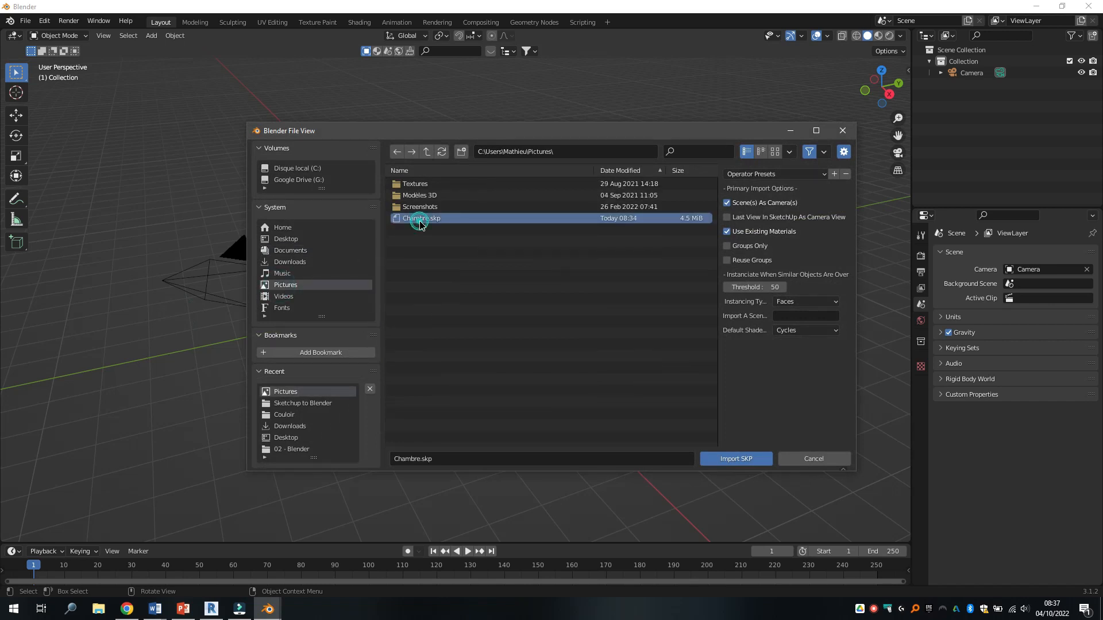
{"action": "left_click", "coordinate": [738, 459]}
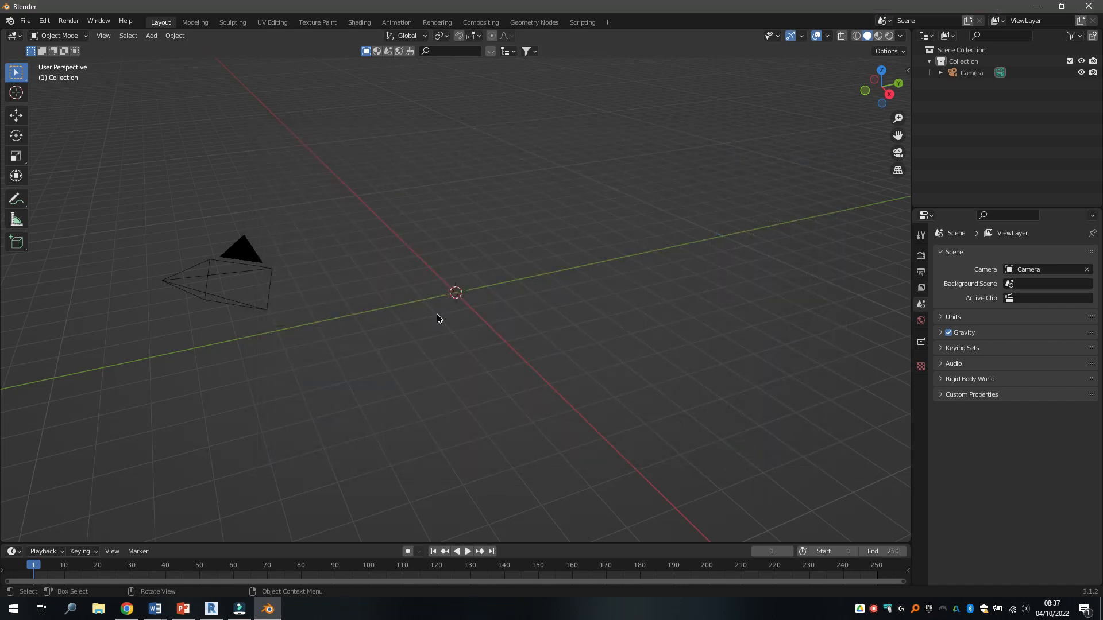
Step: Examine the imported bedroom from several angles, including its walls, window, floor, bed and bedside table
{"action": "scroll", "coordinate": [436, 313], "scroll_direction": "down", "scroll_amount": 3}
{"action": "middle_click_drag", "start_coordinate": [436, 313], "coordinate": [415, 344]}
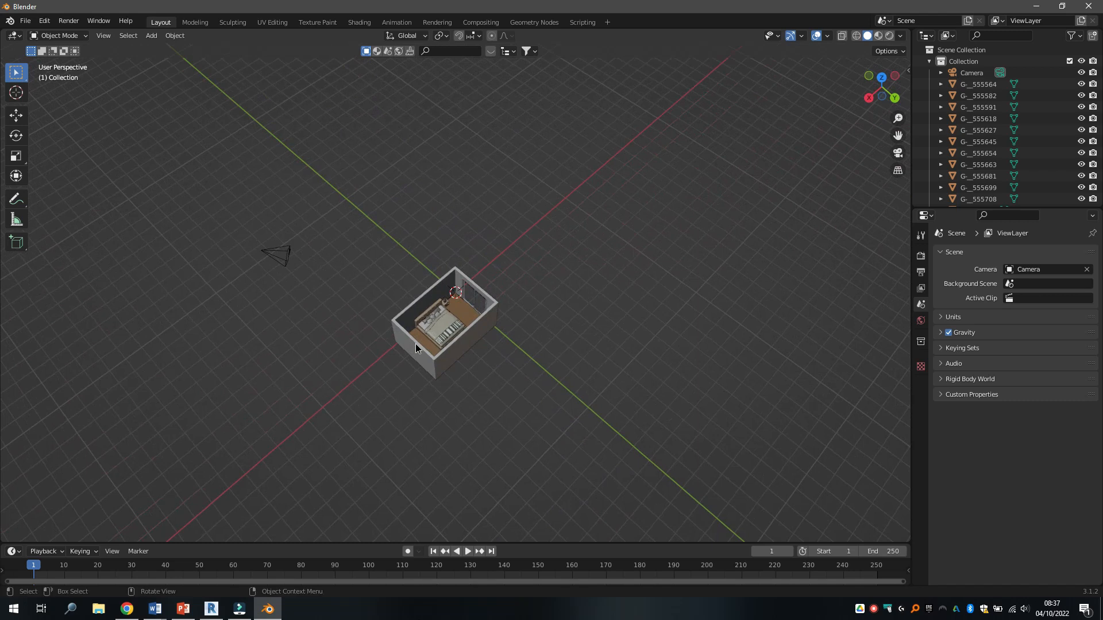
{"action": "scroll", "coordinate": [436, 370], "scroll_direction": "up", "scroll_amount": 8}
{"action": "scroll", "coordinate": [371, 429], "scroll_direction": "down", "scroll_amount": 4}
{"action": "mouse_move", "coordinate": [371, 429]}
{"action": "middle_mouse_down"}
{"action": "mouse_move", "coordinate": [350, 406]}
{"action": "mouse_move", "coordinate": [377, 421]}
{"action": "mouse_move", "coordinate": [353, 409]}
{"action": "mouse_move", "coordinate": [369, 429]}
{"action": "mouse_move", "coordinate": [365, 458]}
{"action": "mouse_move", "coordinate": [346, 443]}
{"action": "mouse_move", "coordinate": [360, 404]}
{"action": "mouse_move", "coordinate": [371, 411]}
{"action": "middle_mouse_up"}
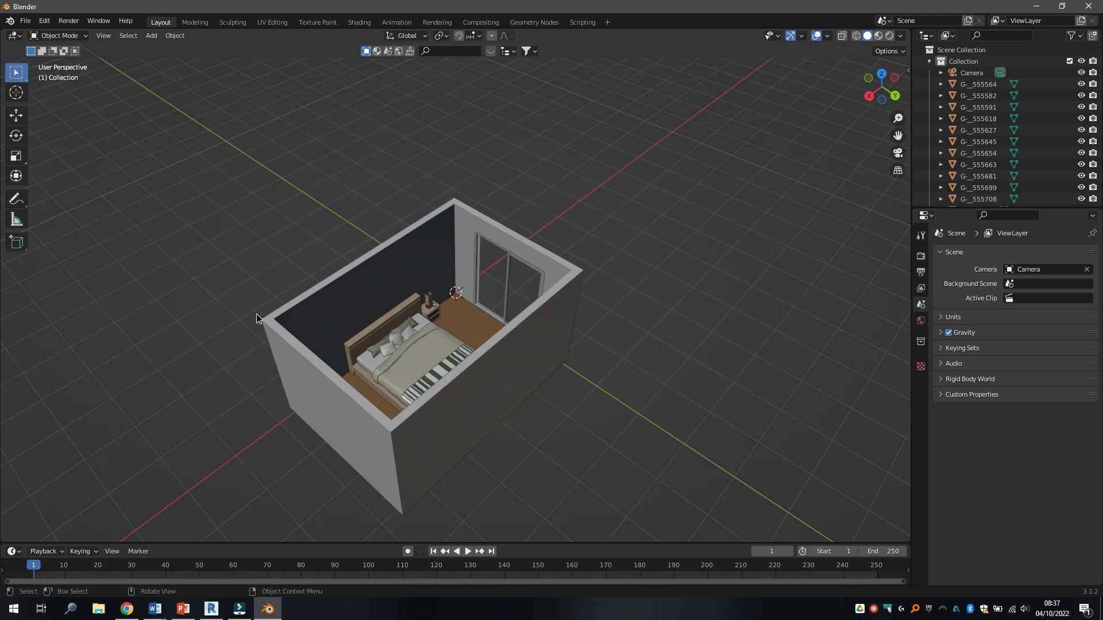
{"action": "scroll", "coordinate": [256, 314], "scroll_direction": "down", "scroll_amount": 4}
{"action": "middle_click_drag", "start_coordinate": [443, 339], "coordinate": [431, 361]}
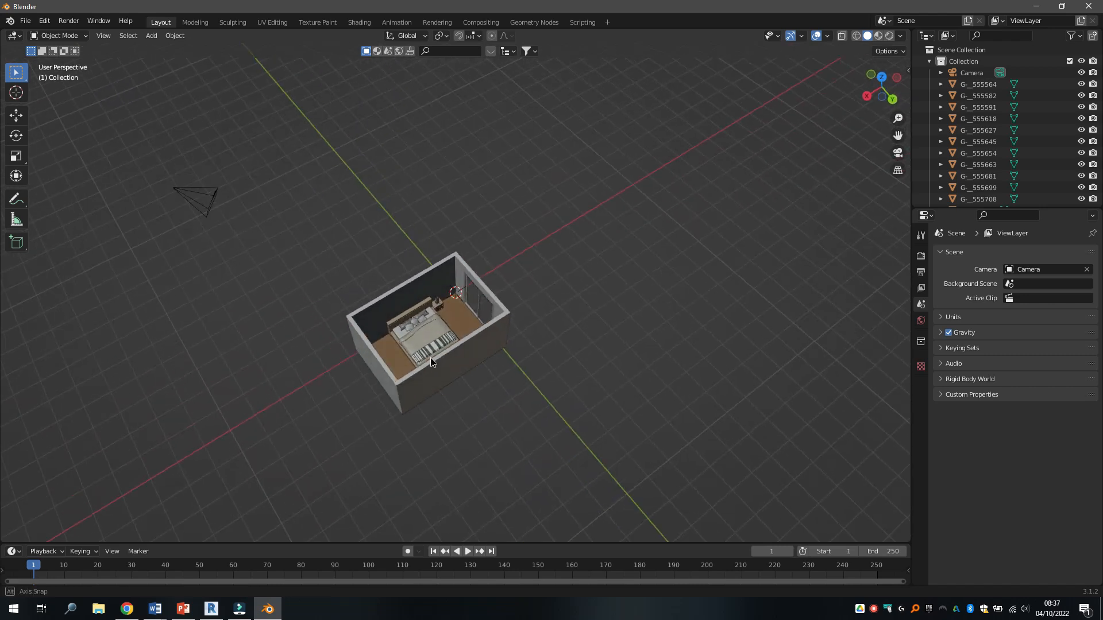
{"action": "scroll", "coordinate": [408, 371], "scroll_direction": "up", "scroll_amount": 5}
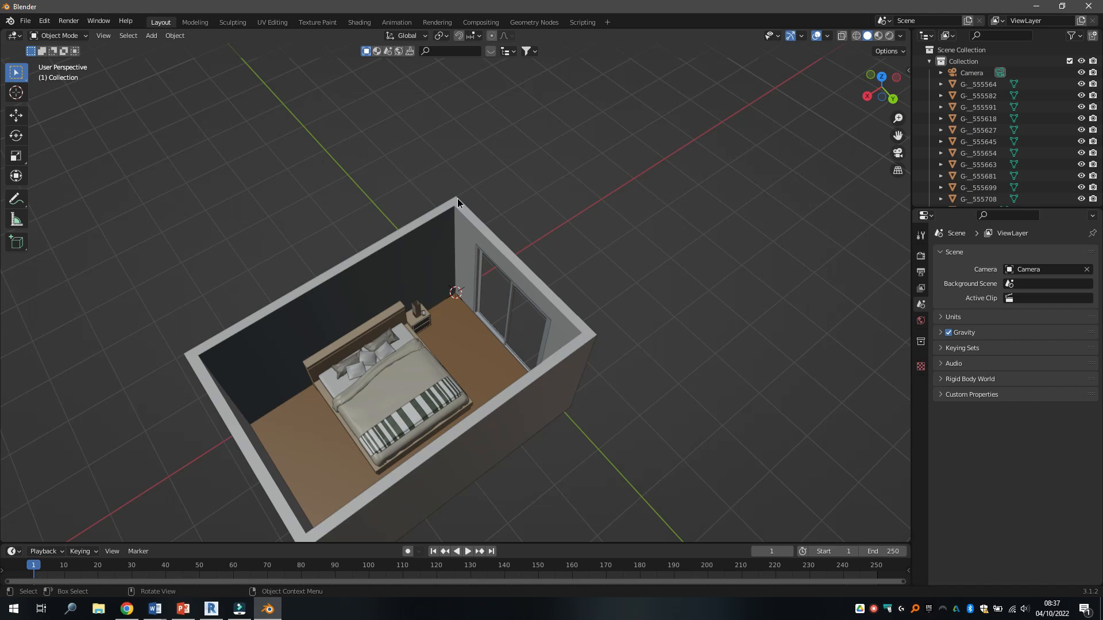
{"action": "scroll", "coordinate": [401, 382], "scroll_direction": "down", "scroll_amount": 4}
{"action": "scroll", "coordinate": [421, 409], "scroll_direction": "up", "scroll_amount": 6}
{"action": "scroll", "coordinate": [419, 408], "scroll_direction": "down", "scroll_amount": 3}
{"action": "scroll", "coordinate": [402, 417], "scroll_direction": "up", "scroll_amount": 8}
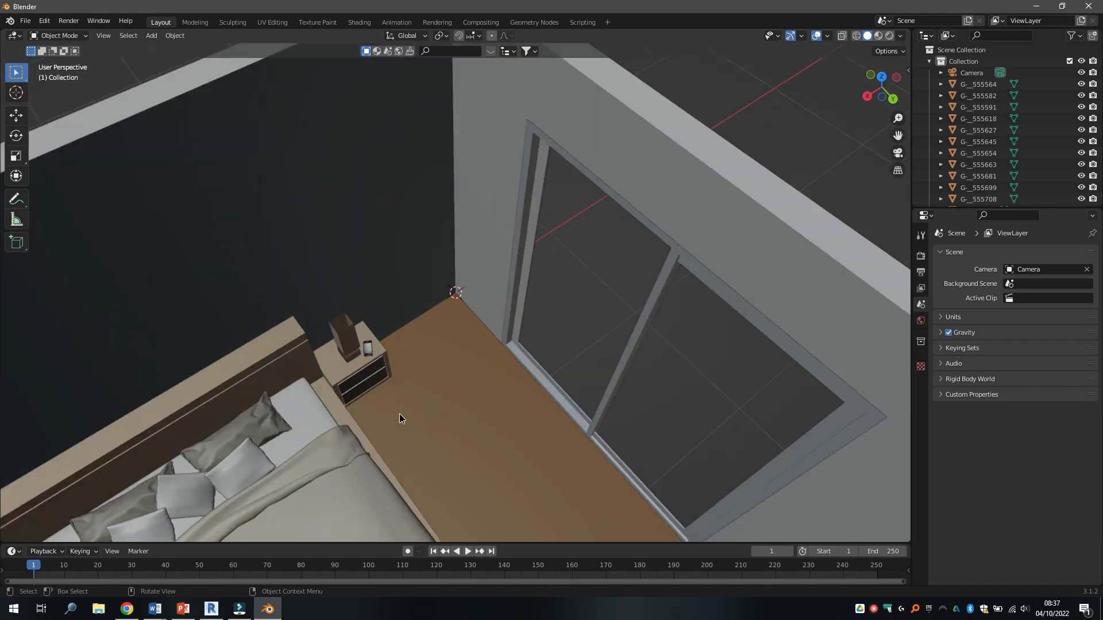
{"action": "scroll", "coordinate": [399, 414], "scroll_direction": "down", "scroll_amount": 6}
{"action": "middle_click_drag", "start_coordinate": [376, 443], "coordinate": [337, 442]}
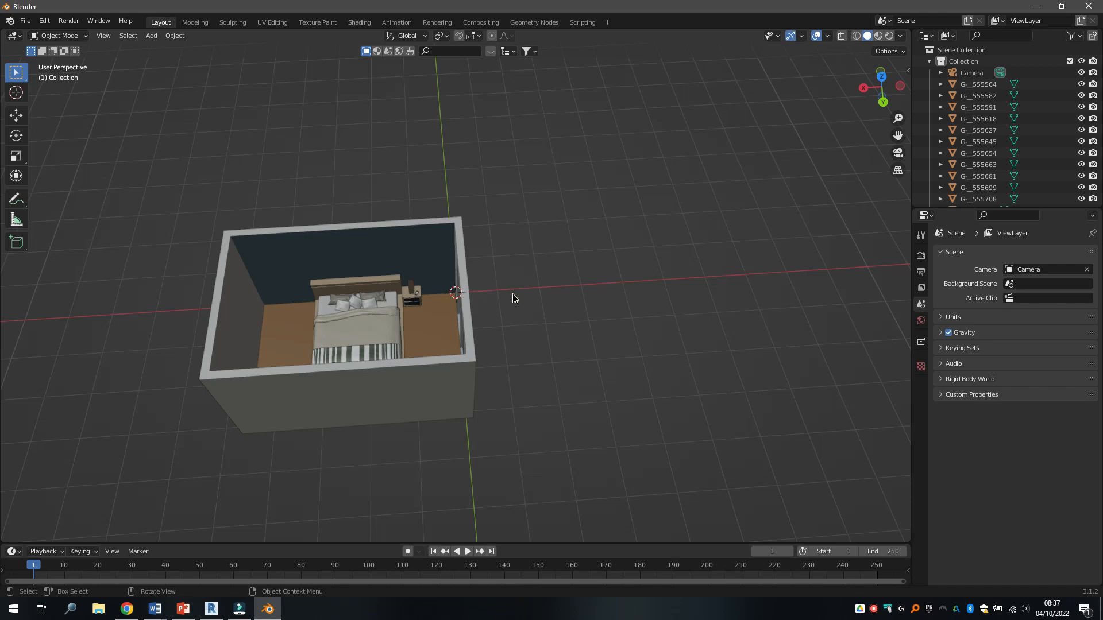
Step: Select the camera in the top orthographic view and set its Z rotation to 0°
{"action": "key", "text": "KP_7"}
{"action": "scroll", "coordinate": [552, 367], "scroll_direction": "down", "scroll_amount": 3}
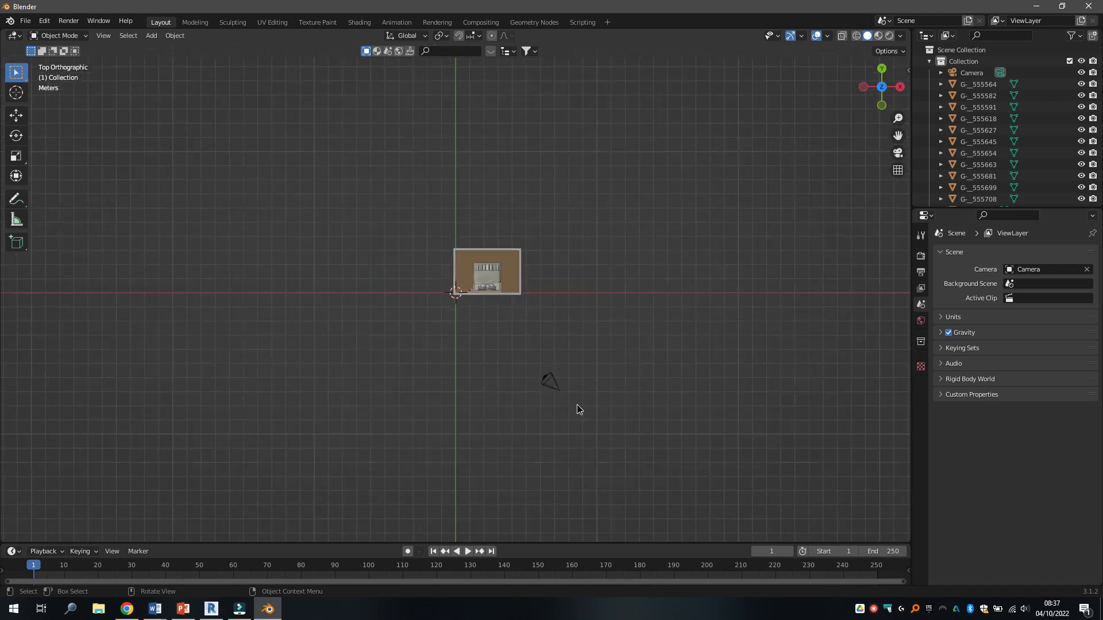
{"action": "left_click", "coordinate": [616, 446]}
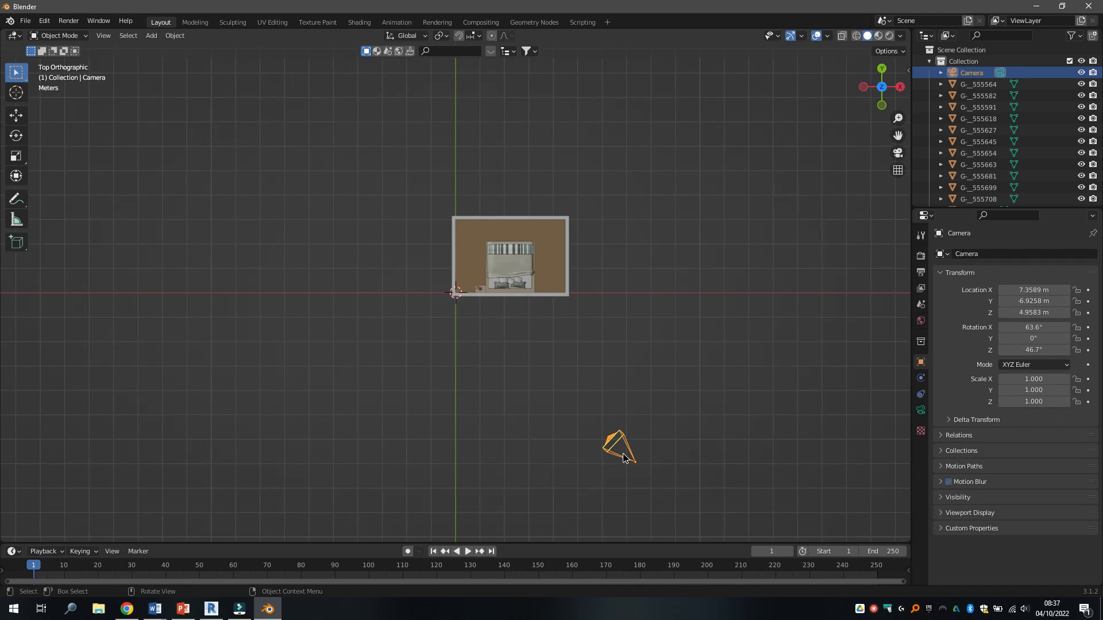
{"action": "key", "text": "n"}
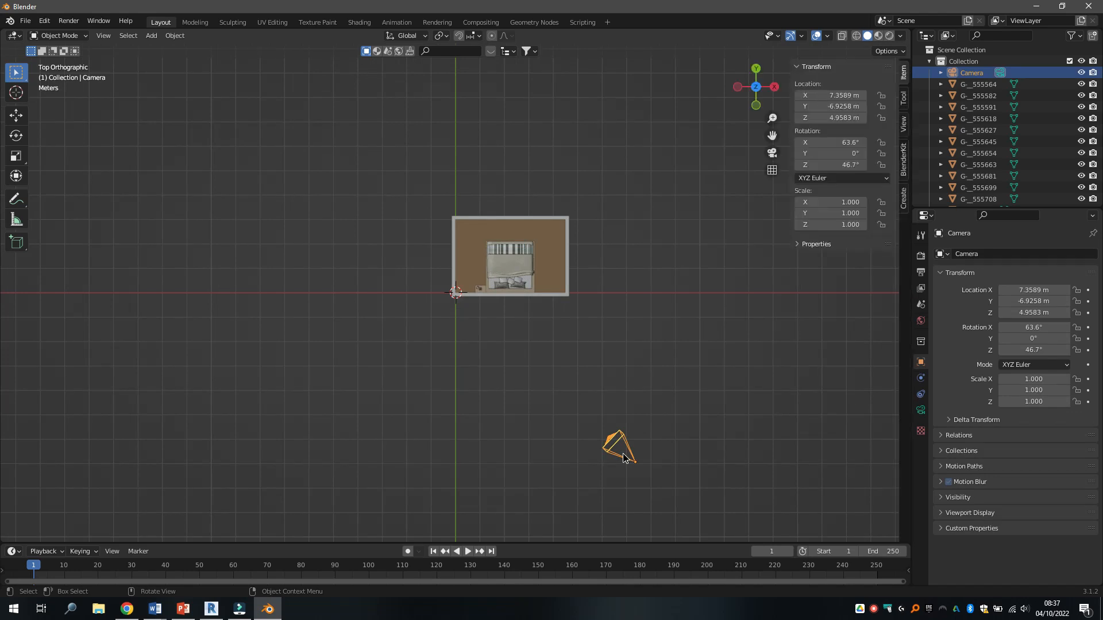
{"action": "left_click", "coordinate": [849, 165]}
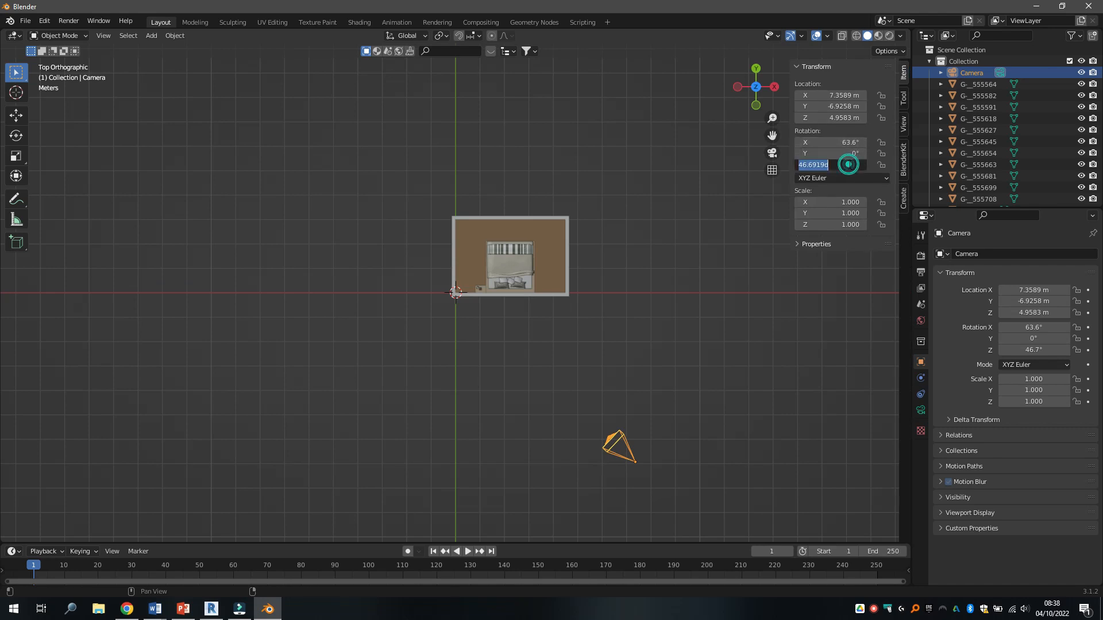
{"action": "type", "text": "0"}
{"action": "key", "text": "Return"}
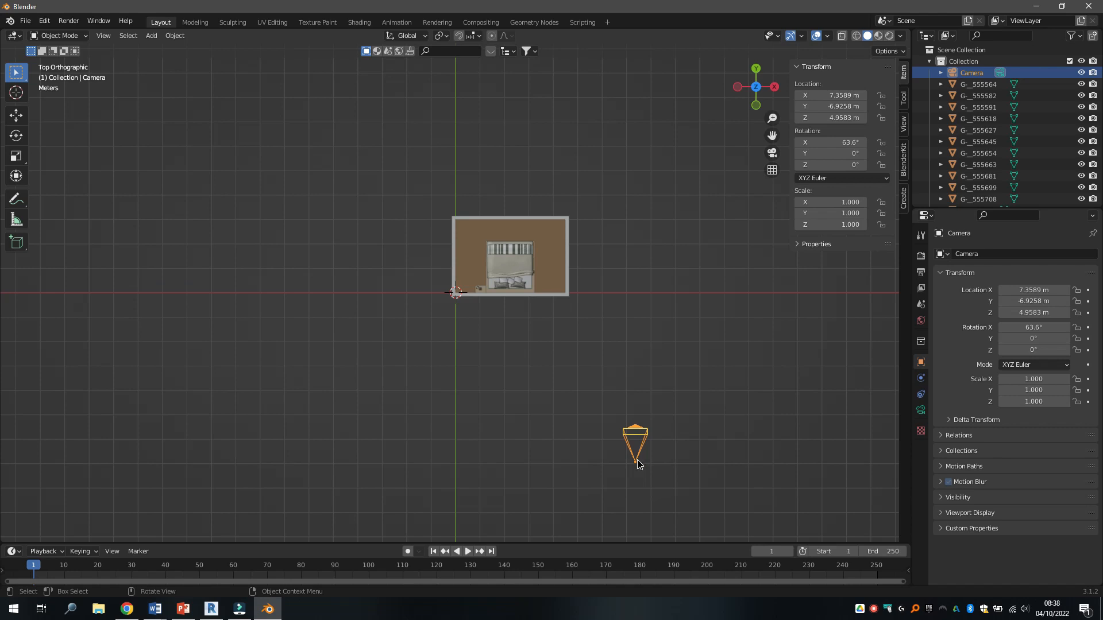
Step: Try X rotations of 180° and 0° for the camera
{"action": "left_click", "coordinate": [844, 142]}
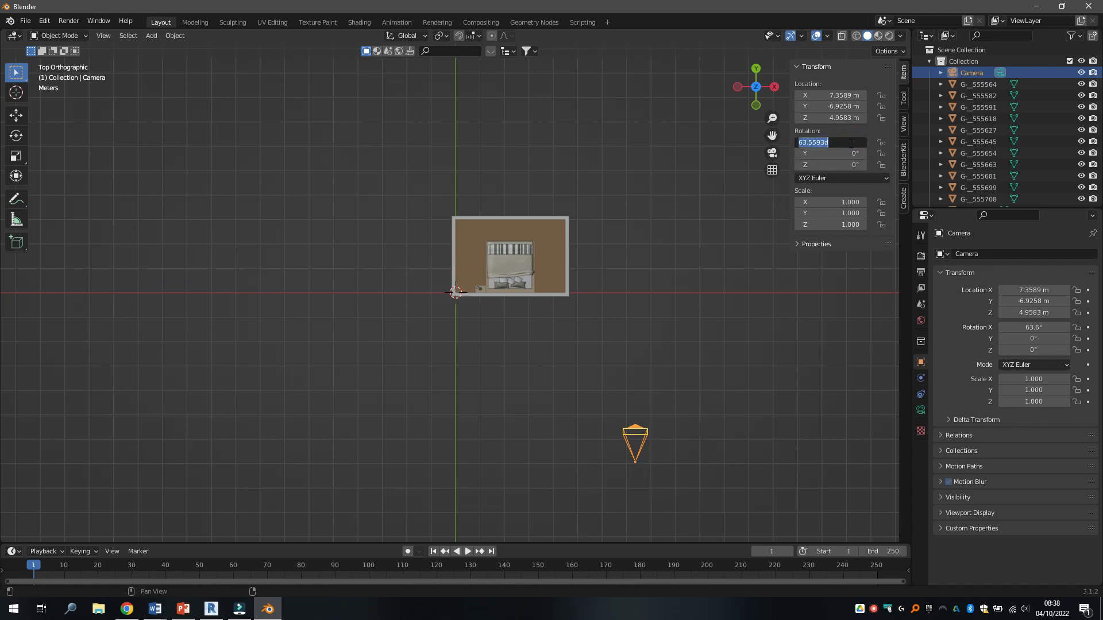
{"action": "type", "text": "180"}
{"action": "key", "text": "Return"}
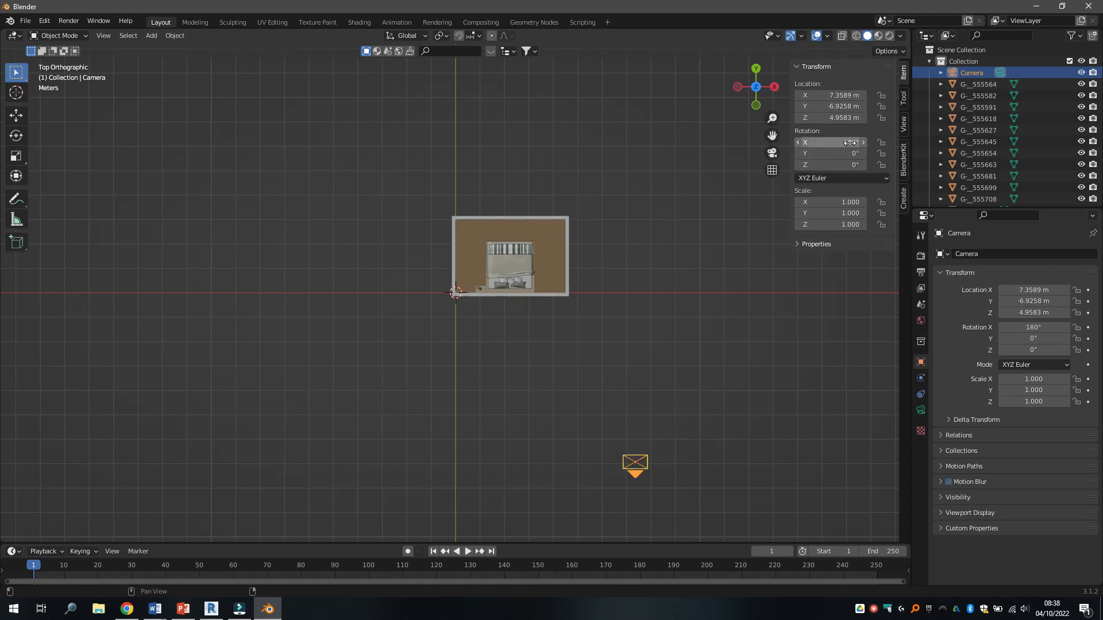
{"action": "left_click", "coordinate": [850, 142]}
{"action": "type", "text": "0"}
{"action": "key", "text": "Return"}
Step: Set the camera's X rotation to 90° and its Z rotation to 180°
{"action": "left_click", "coordinate": [849, 143]}
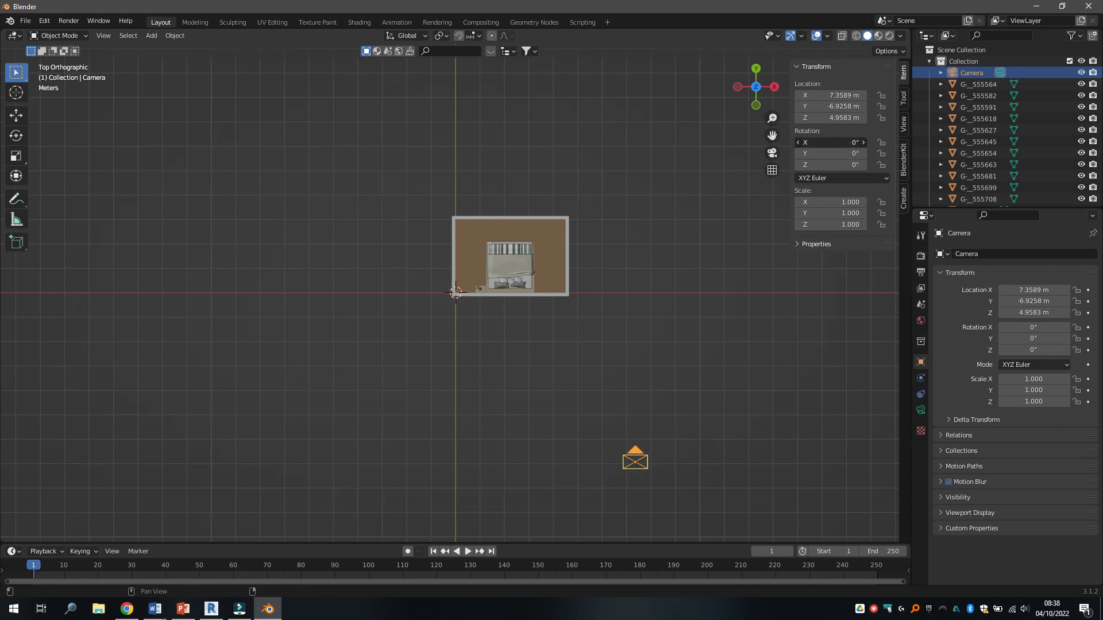
{"action": "type", "text": "90"}
{"action": "key", "text": "Return"}
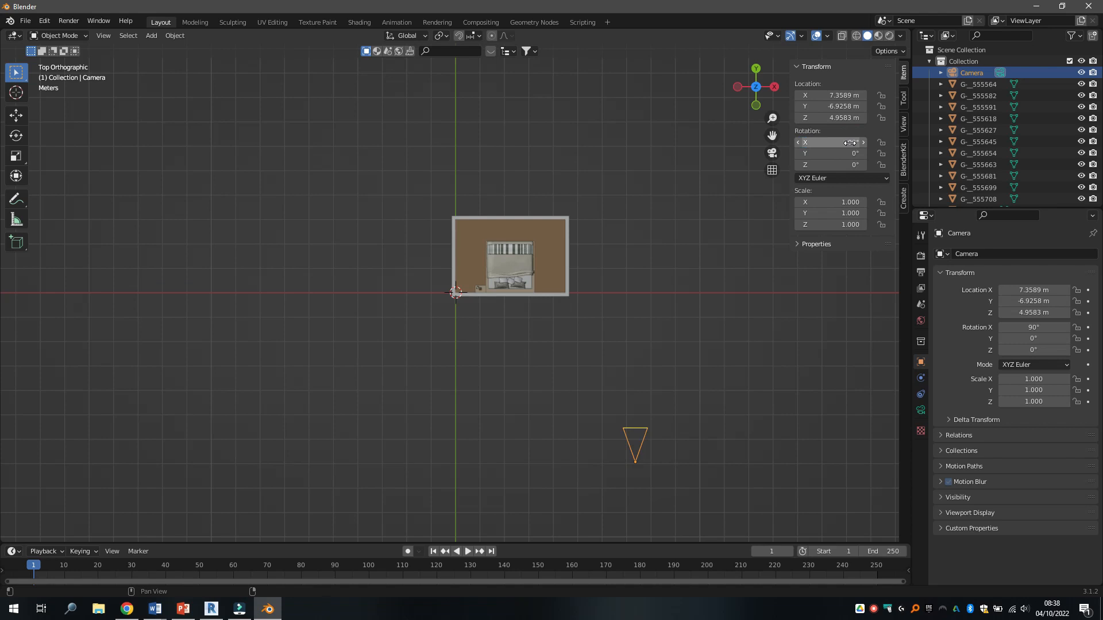
{"action": "left_click", "coordinate": [838, 154]}
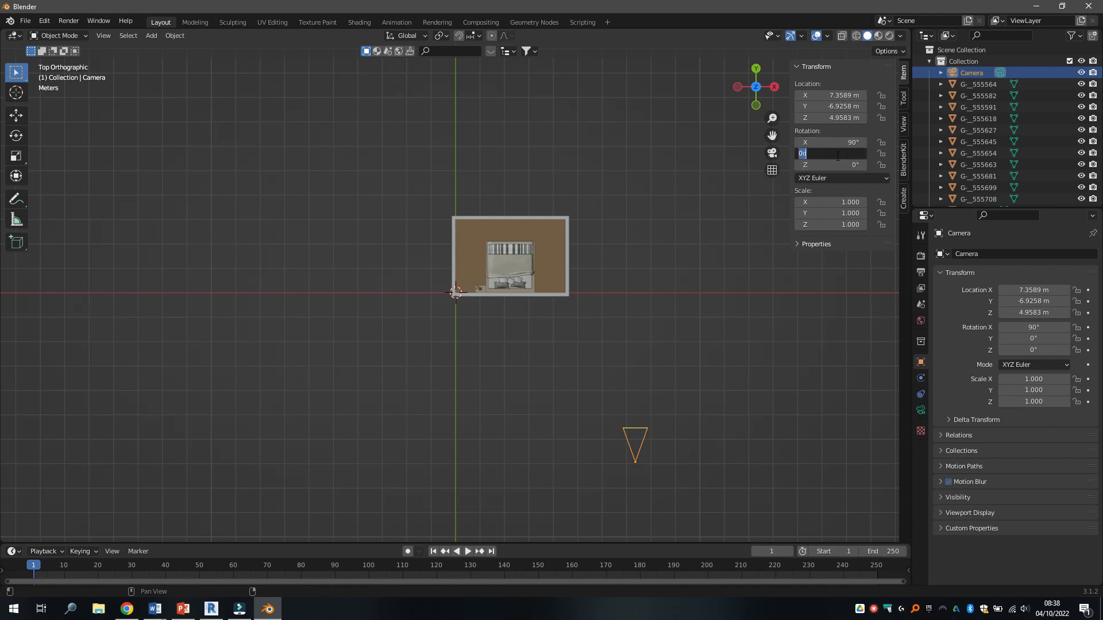
{"action": "left_click", "coordinate": [847, 166]}
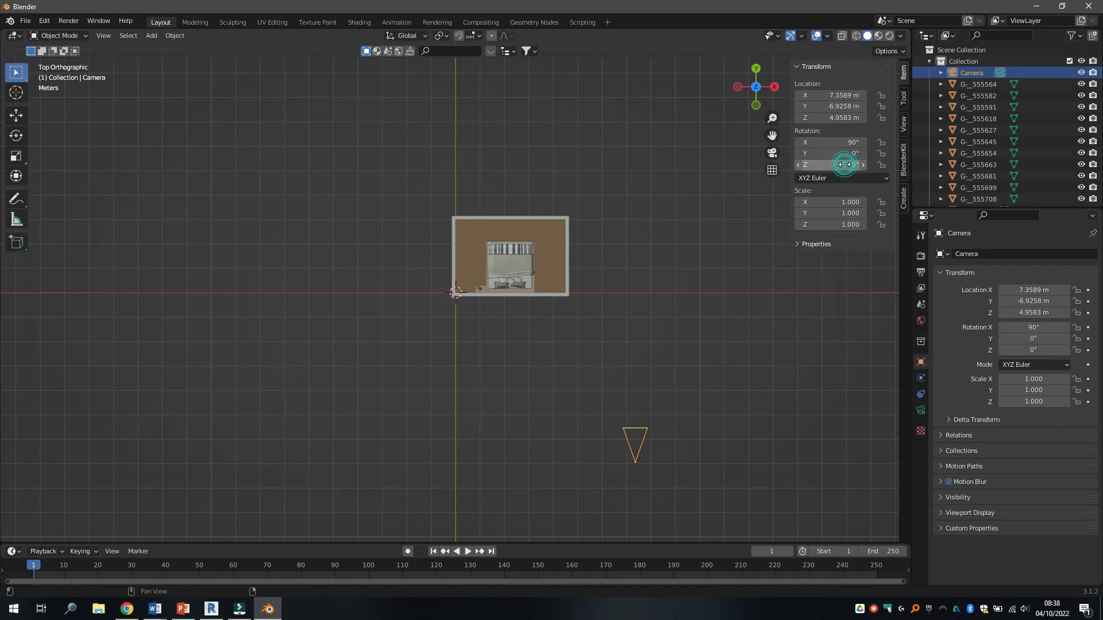
{"action": "type", "text": "180"}
{"action": "key", "text": "Return"}
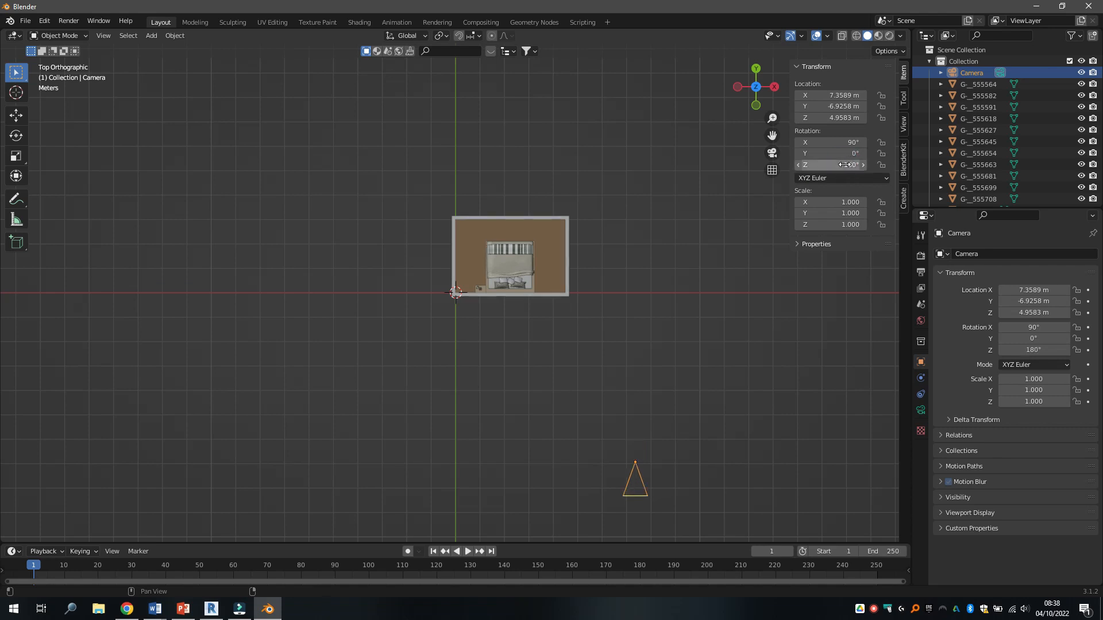
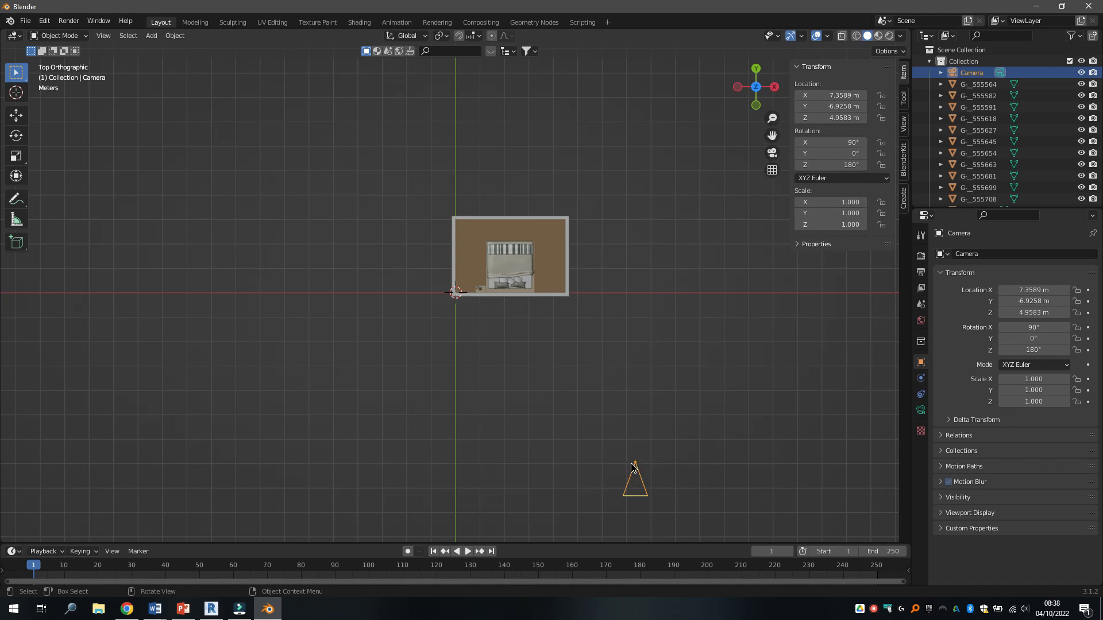
Step: Move the camera inside the room beyond the foot of the bed, to about X 2.28 m and Y 2.95 m
{"action": "left_click", "coordinate": [17, 116]}
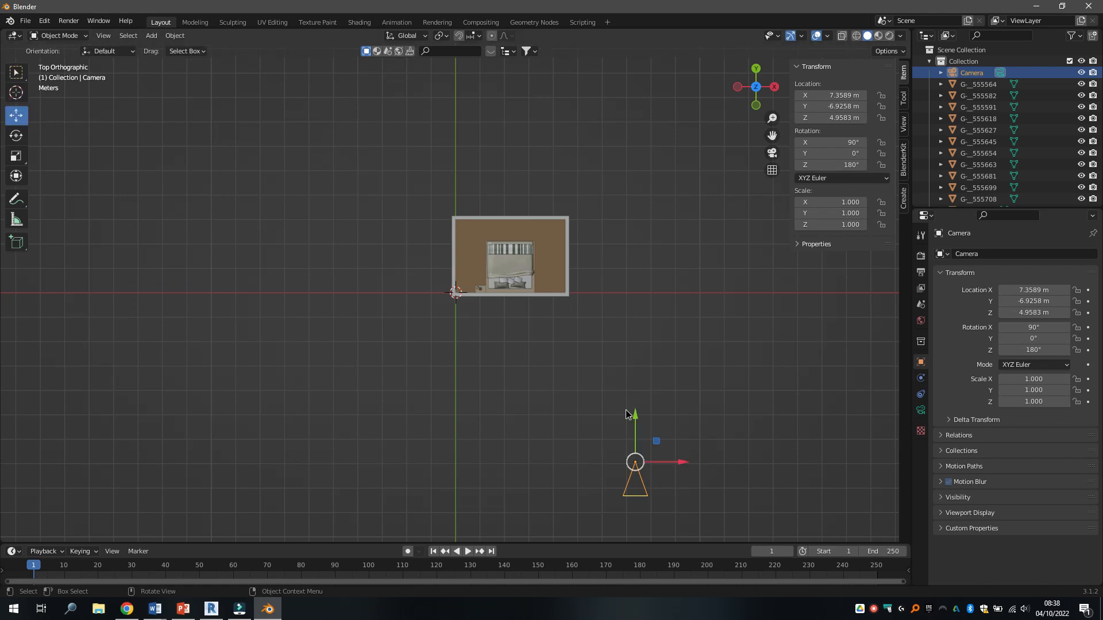
{"action": "left_click_drag", "start_coordinate": [627, 414], "coordinate": [629, 175]}
{"action": "left_click_drag", "start_coordinate": [665, 217], "coordinate": [561, 230]}
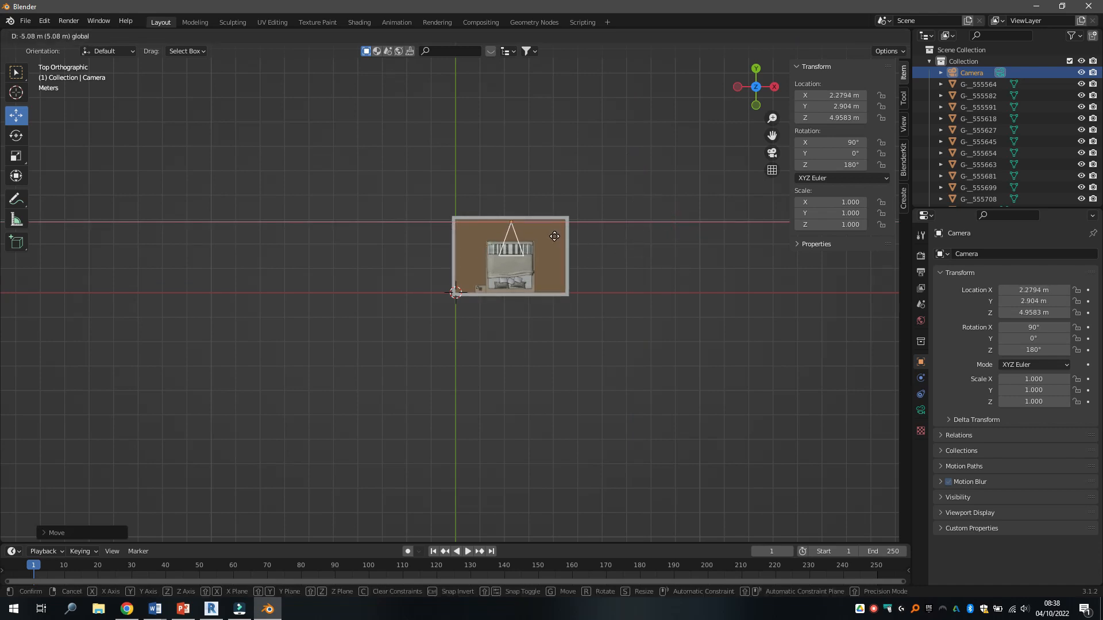
{"action": "left_click", "coordinate": [554, 236]}
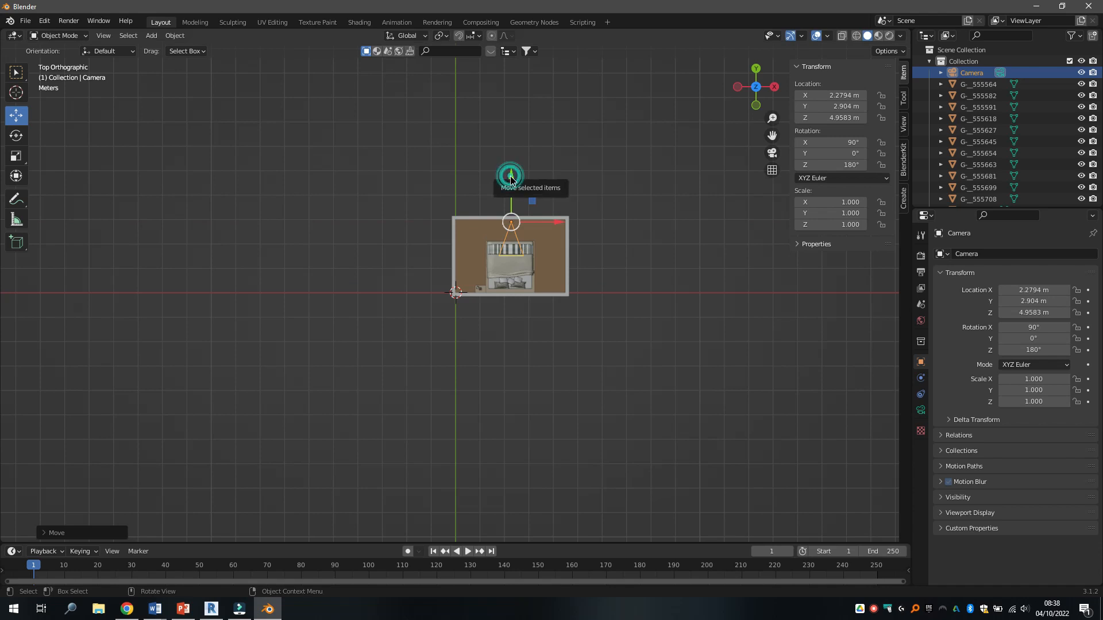
{"action": "left_click_drag", "start_coordinate": [511, 175], "coordinate": [511, 174]}
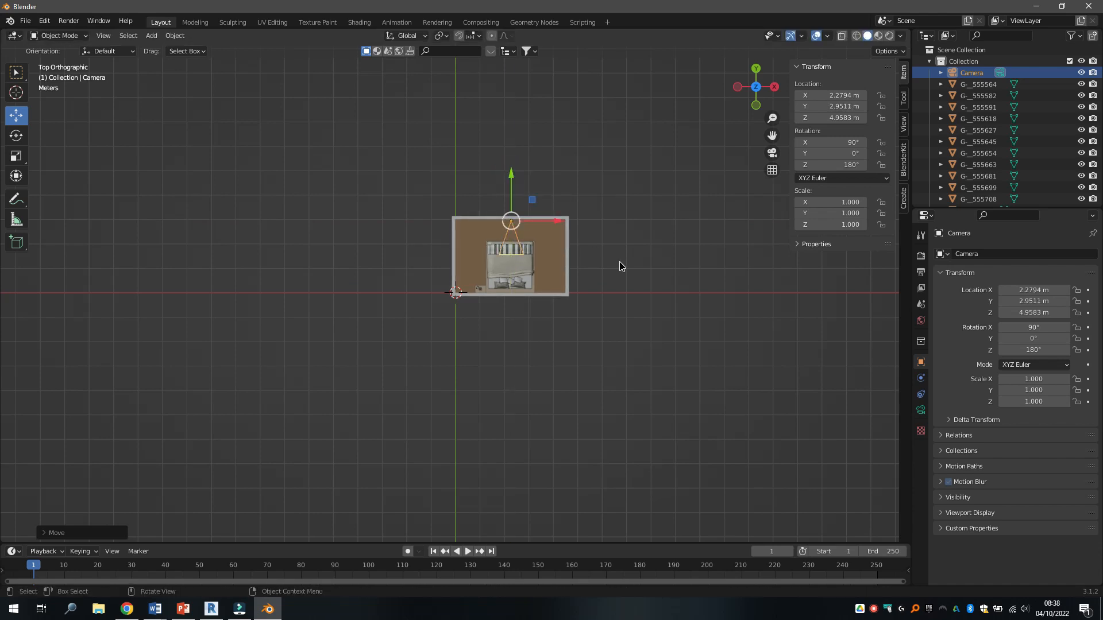
Step: Turn on X-ray and lower the camera in the front view to a height of about 0.80 m
{"action": "key", "text": "KP_0"}
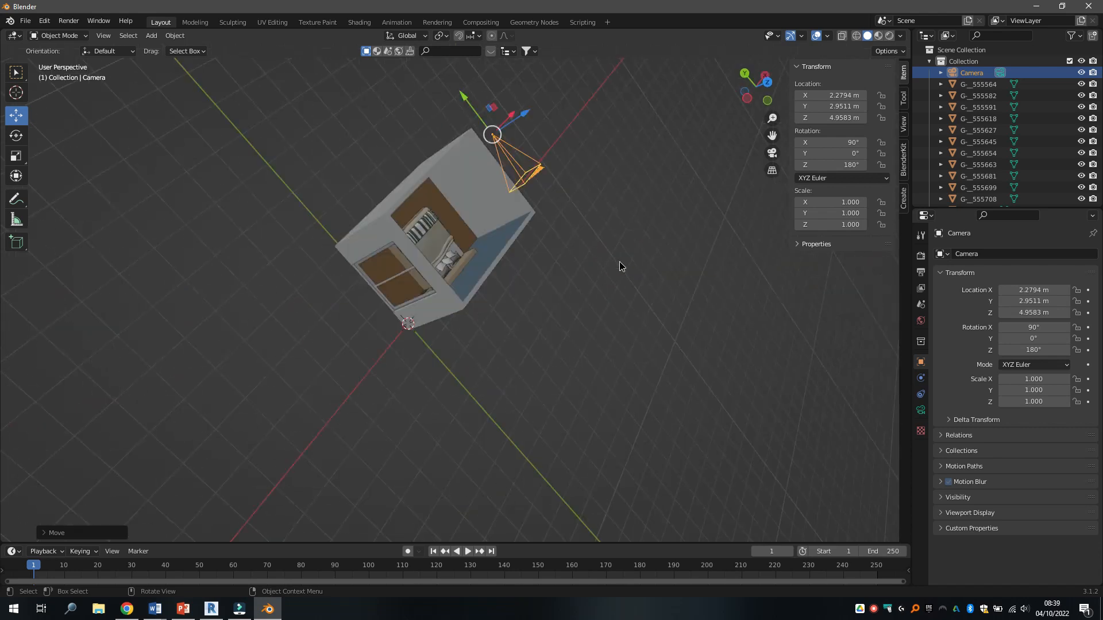
{"action": "scroll", "coordinate": [597, 279], "scroll_direction": "down", "scroll_amount": 5}
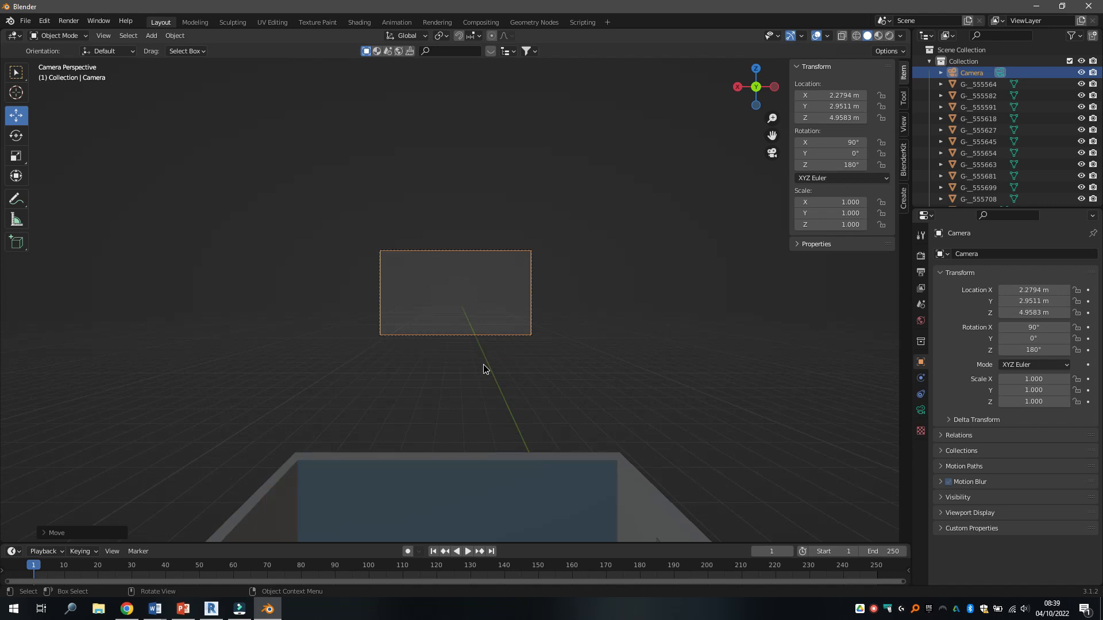
{"action": "key", "text": "KP_1"}
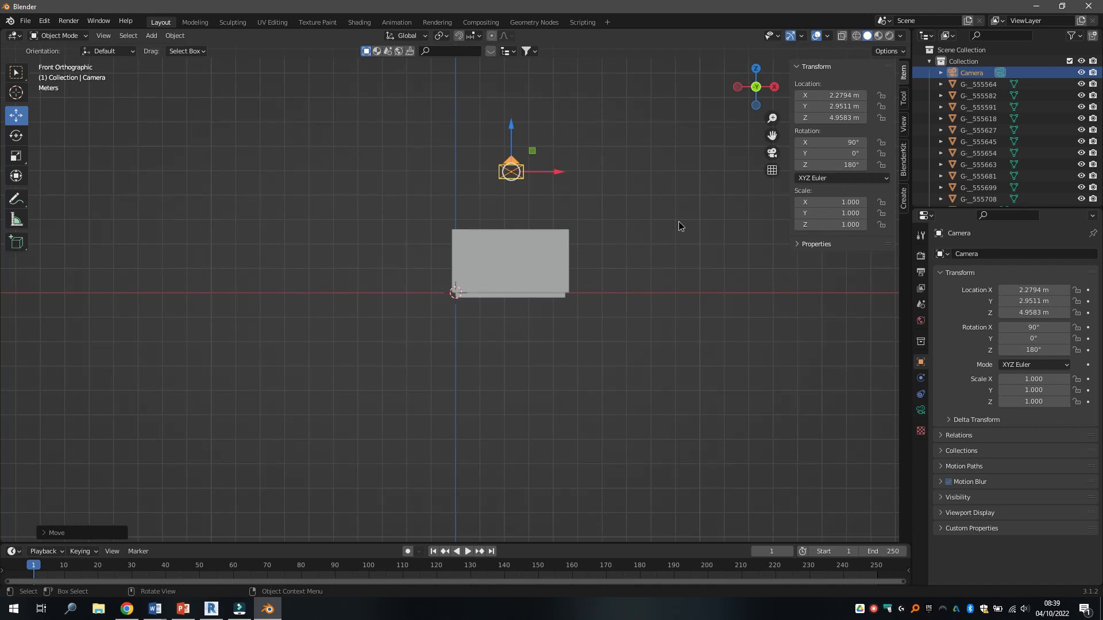
{"action": "left_click", "coordinate": [841, 37]}
{"action": "left_click_drag", "start_coordinate": [510, 124], "coordinate": [506, 230]}
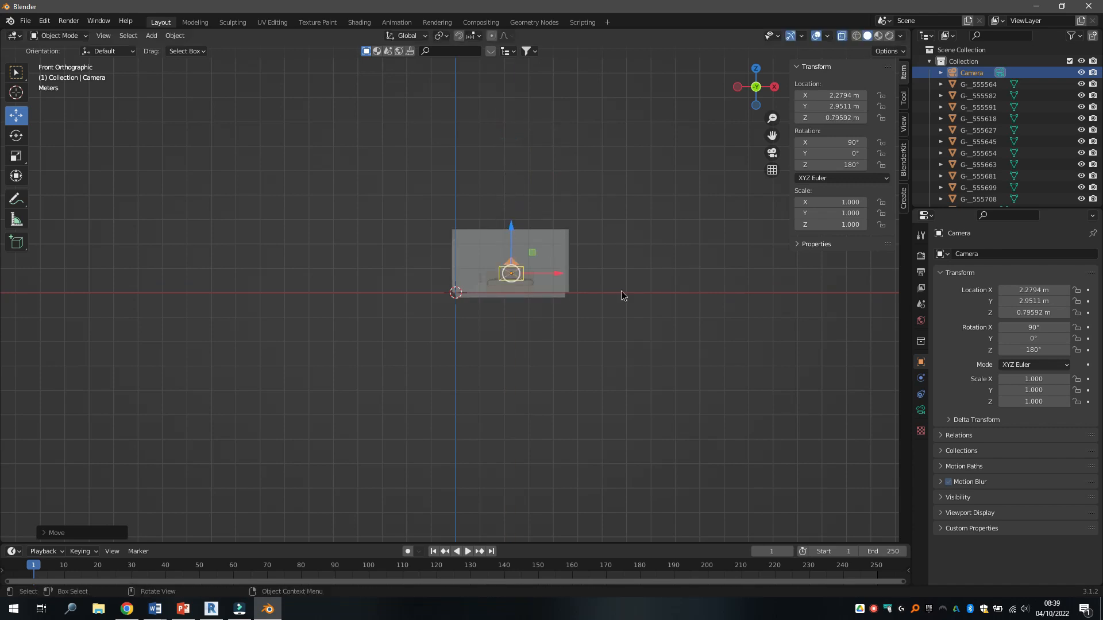
{"action": "left_click", "coordinate": [635, 310]}
Step: Look through the camera and set its focal length to 22 mm
{"action": "key", "text": "KP_0"}
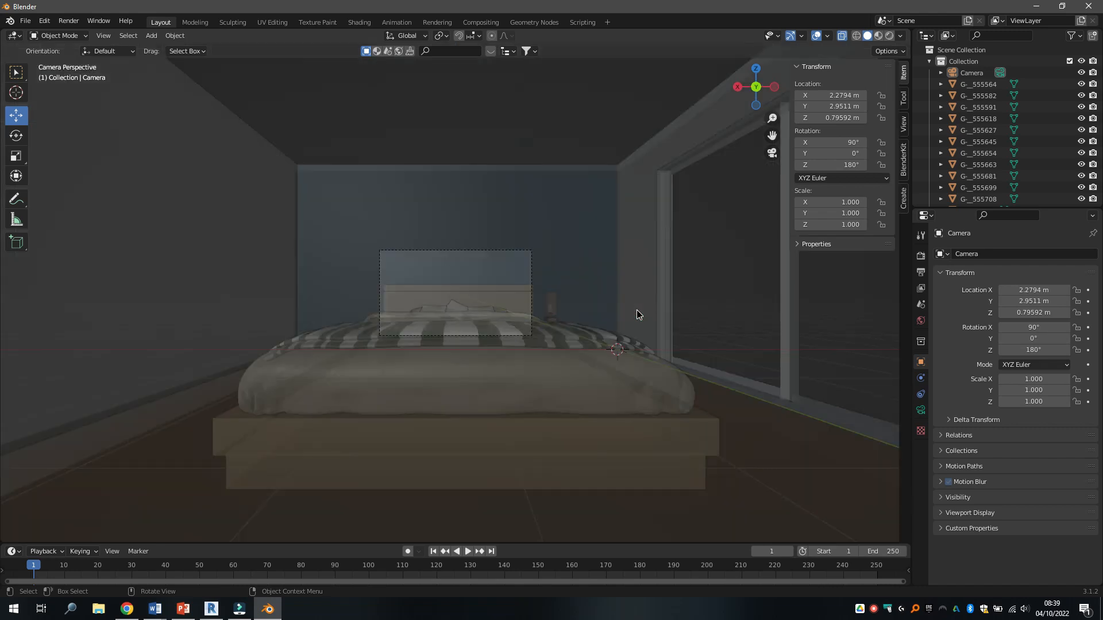
{"action": "scroll", "coordinate": [435, 312], "scroll_direction": "up", "scroll_amount": 6}
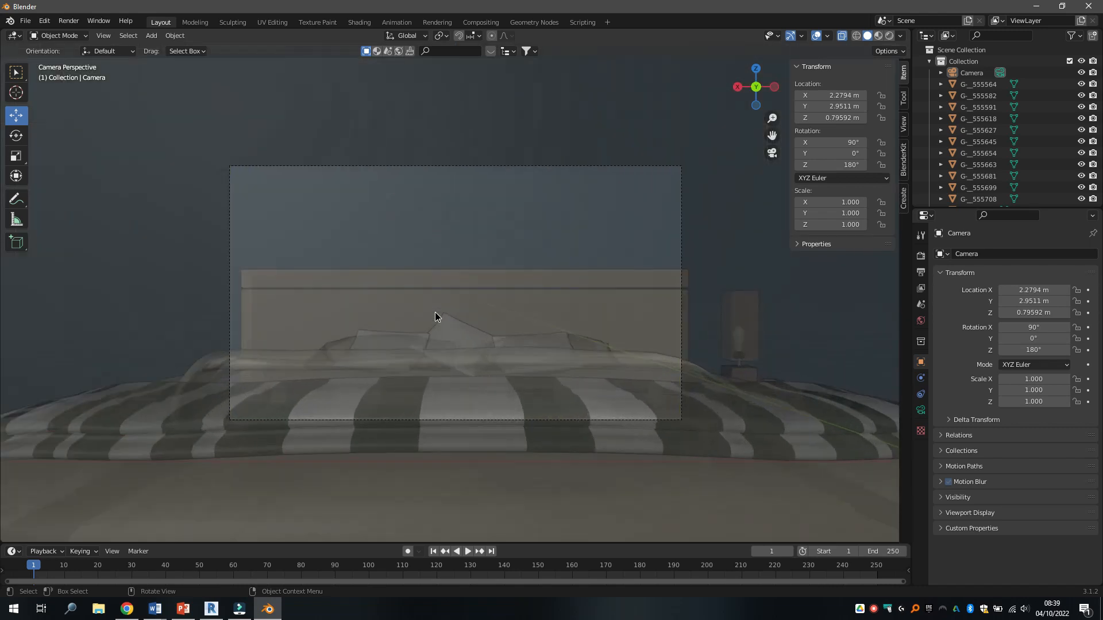
{"action": "scroll", "coordinate": [435, 312], "scroll_direction": "down", "scroll_amount": 4}
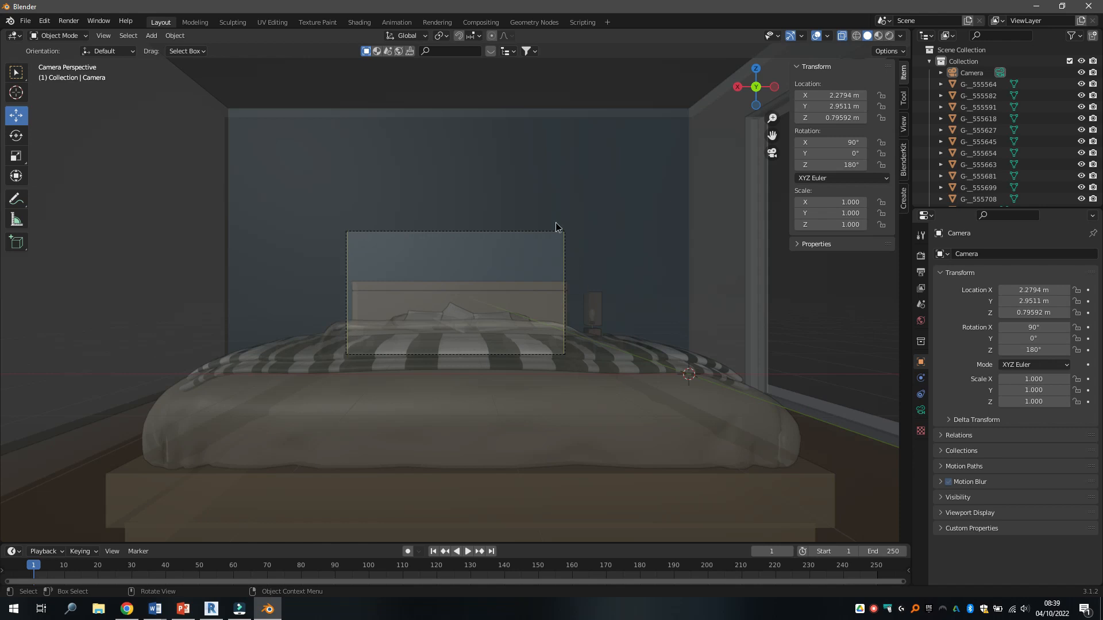
{"action": "left_click", "coordinate": [968, 74]}
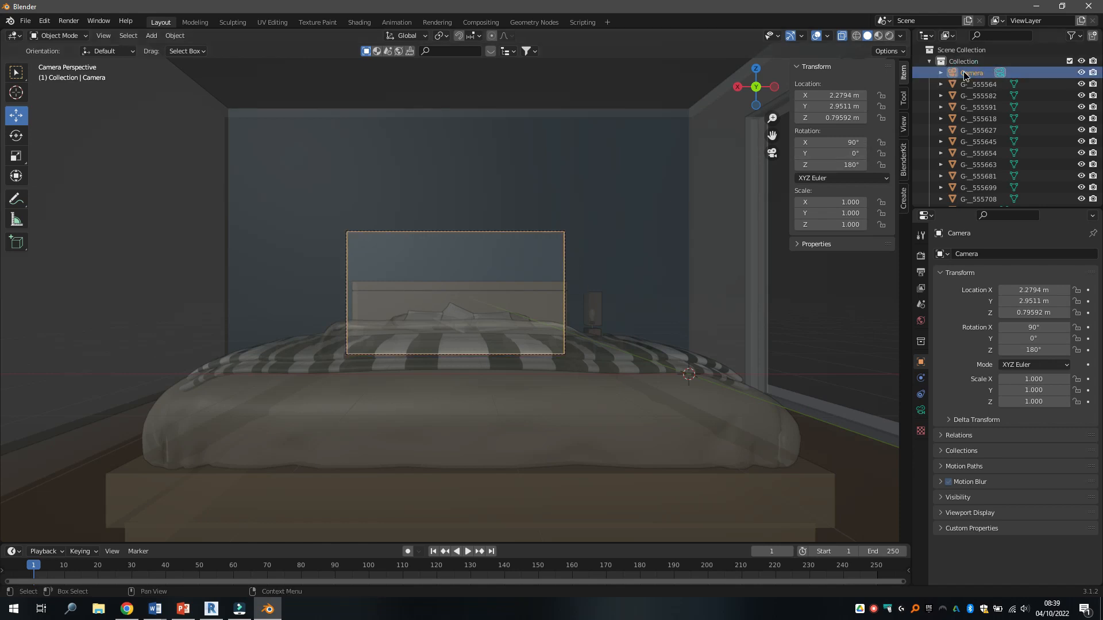
{"action": "left_click", "coordinate": [920, 410]}
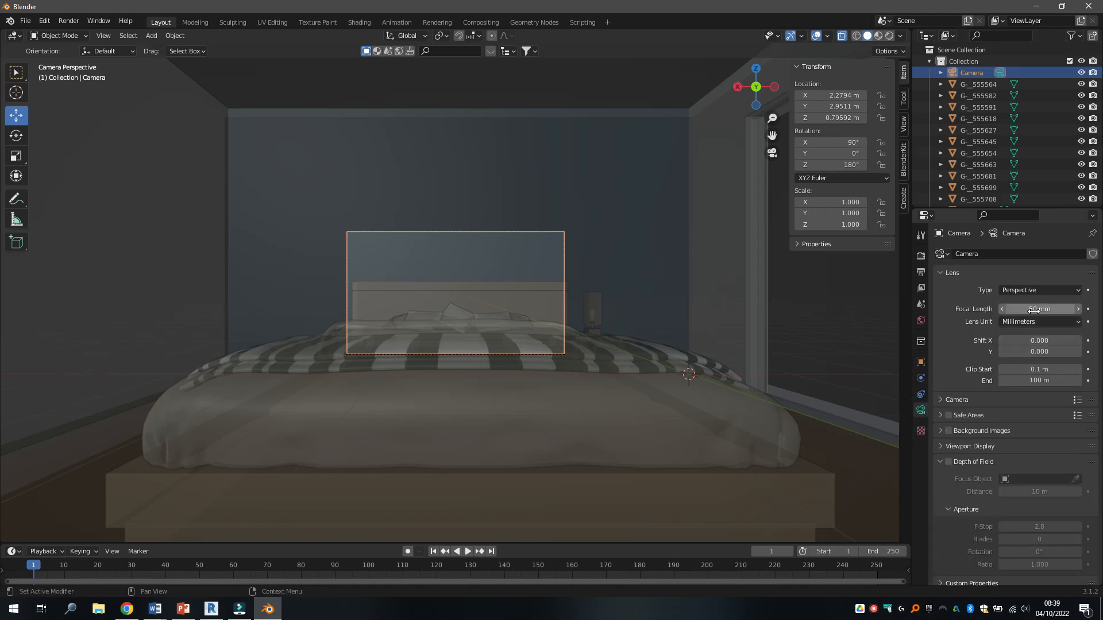
{"action": "left_click_drag", "start_coordinate": [1033, 310], "coordinate": [922, 311]}
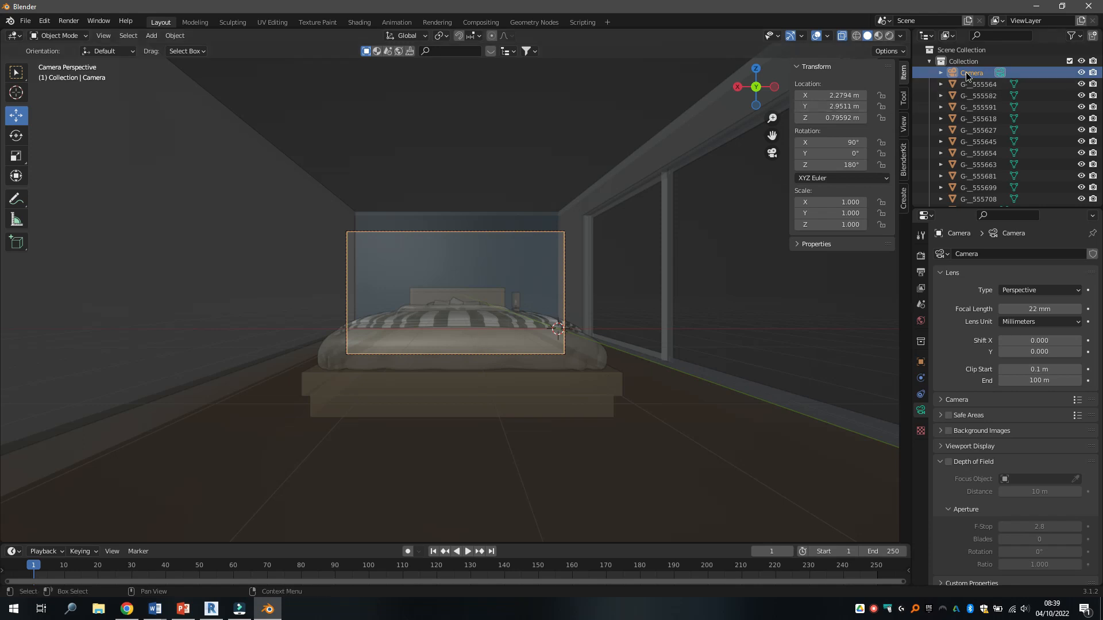
Step: Raise the camera to a height of about 0.92 m and check the framing of the bed through it
{"action": "scroll", "coordinate": [629, 307], "scroll_direction": "down", "scroll_amount": 1}
{"action": "mouse_move", "coordinate": [629, 308]}
{"action": "middle_mouse_down"}
{"action": "mouse_move", "coordinate": [553, 399]}
{"action": "mouse_move", "coordinate": [620, 315]}
{"action": "middle_mouse_up"}
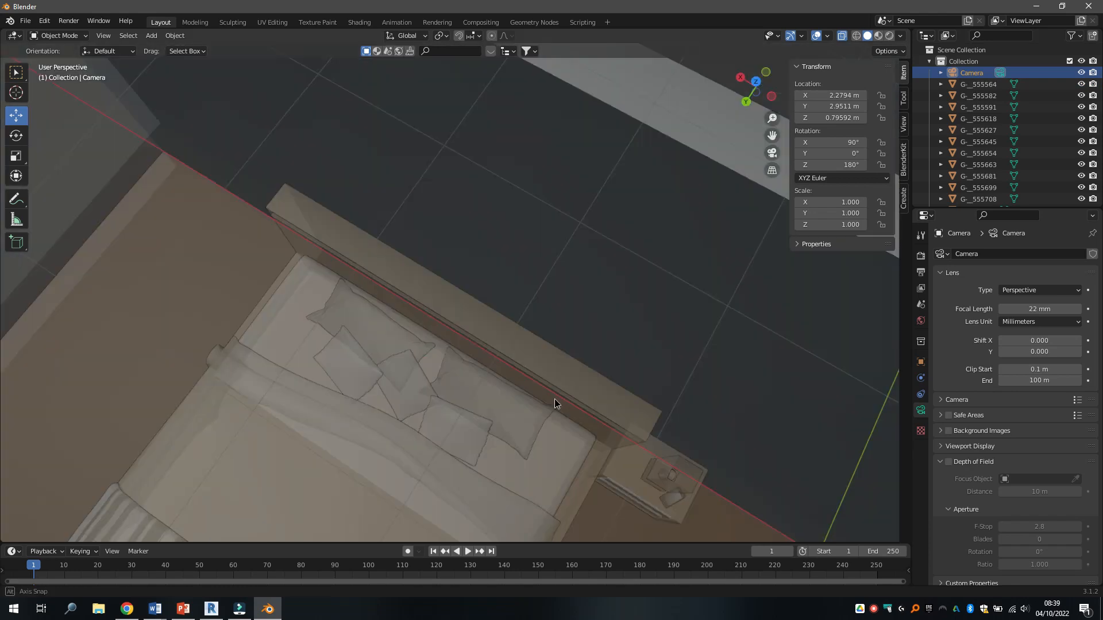
{"action": "scroll", "coordinate": [571, 379], "scroll_direction": "down", "scroll_amount": 8}
{"action": "scroll", "coordinate": [548, 389], "scroll_direction": "up", "scroll_amount": 3}
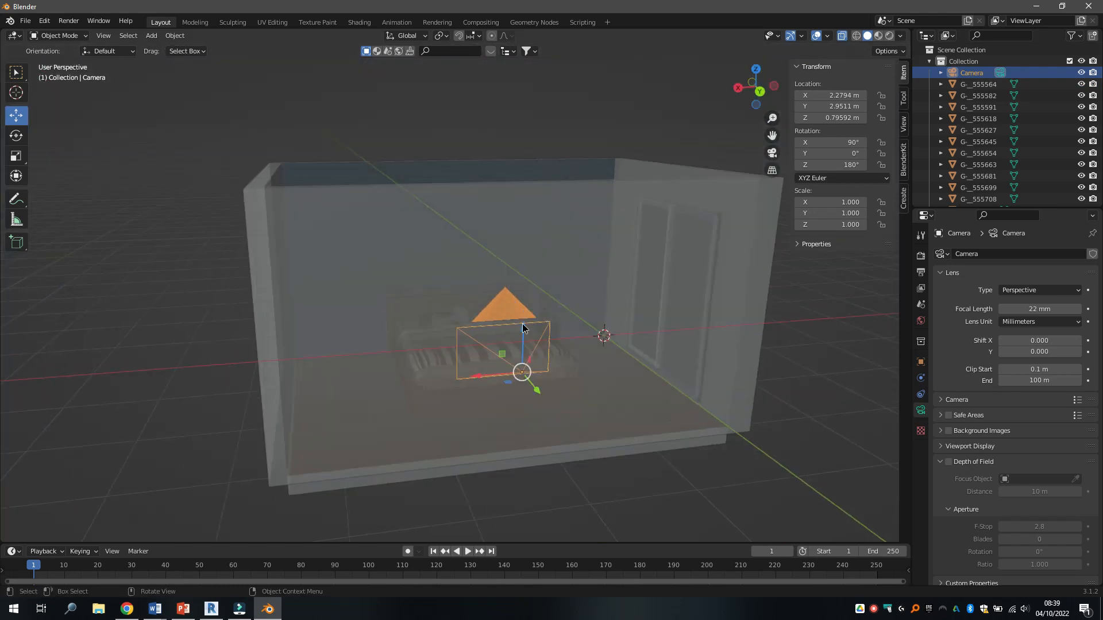
{"action": "left_click_drag", "start_coordinate": [522, 335], "coordinate": [519, 314]}
{"action": "key", "text": "KP_0"}
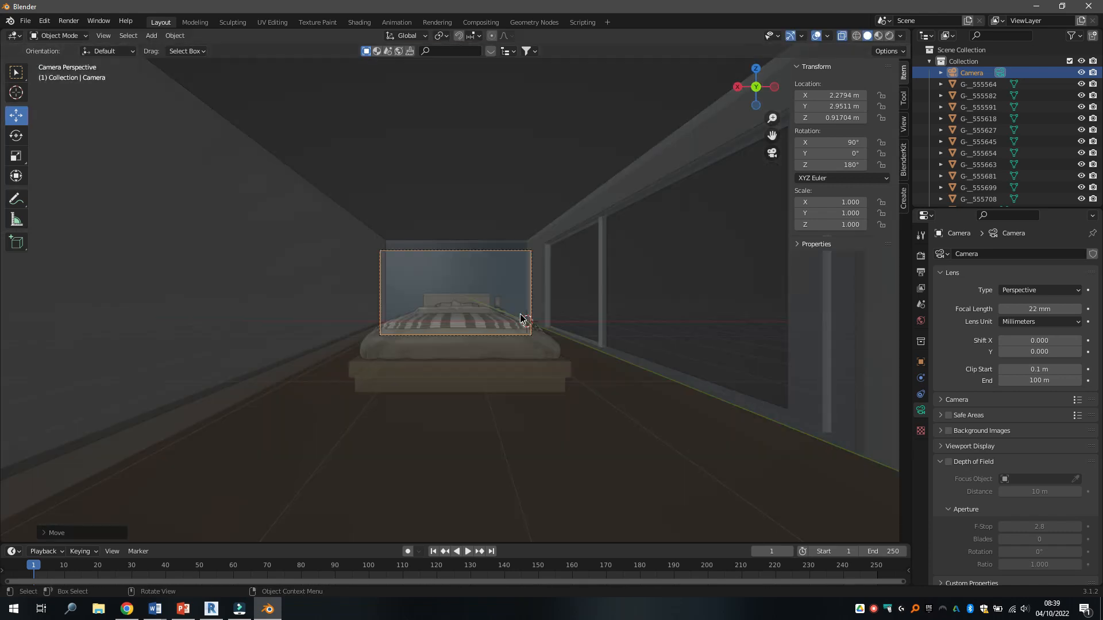
{"action": "scroll", "coordinate": [450, 310], "scroll_direction": "up", "scroll_amount": 4}
{"action": "scroll", "coordinate": [450, 310], "scroll_direction": "down", "scroll_amount": 1}
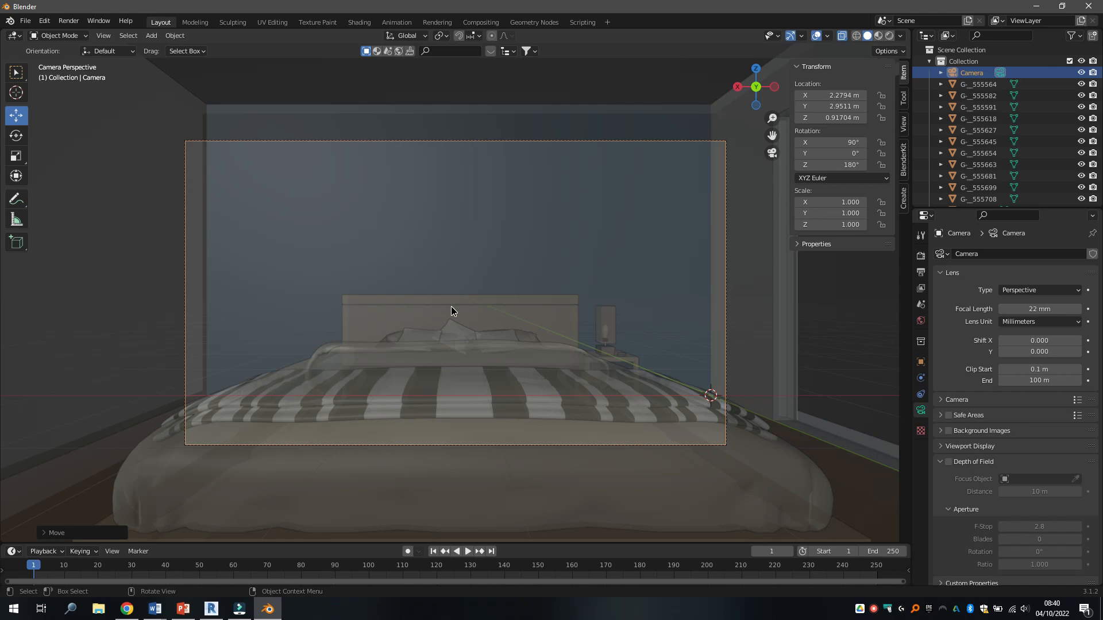
{"action": "scroll", "coordinate": [451, 310], "scroll_direction": "down", "scroll_amount": 3}
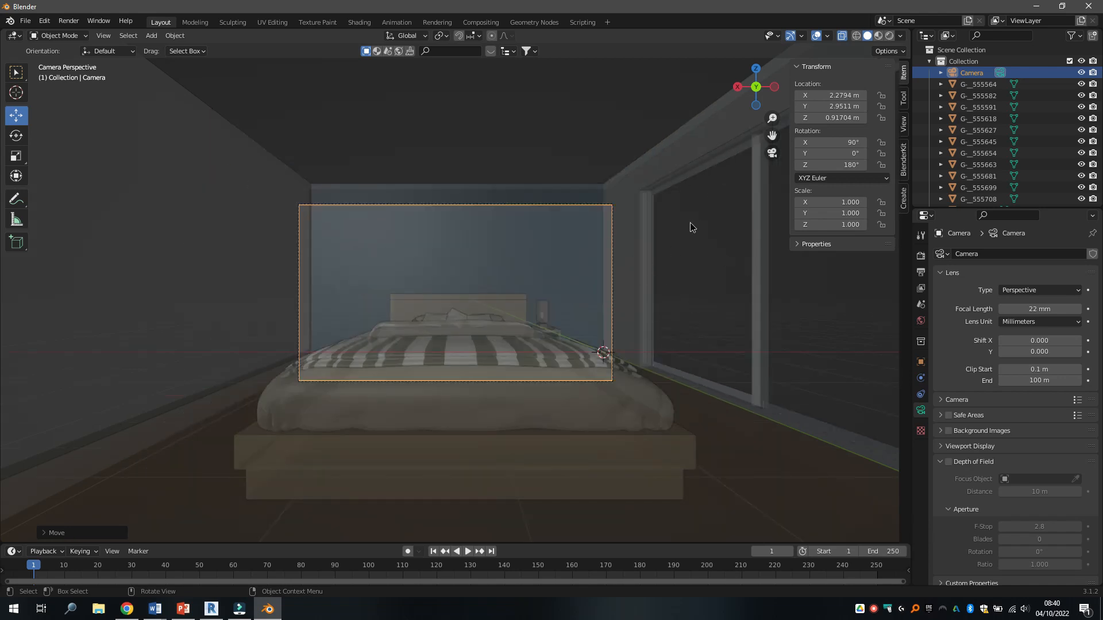
{"action": "scroll", "coordinate": [487, 322], "scroll_direction": "up", "scroll_amount": 3}
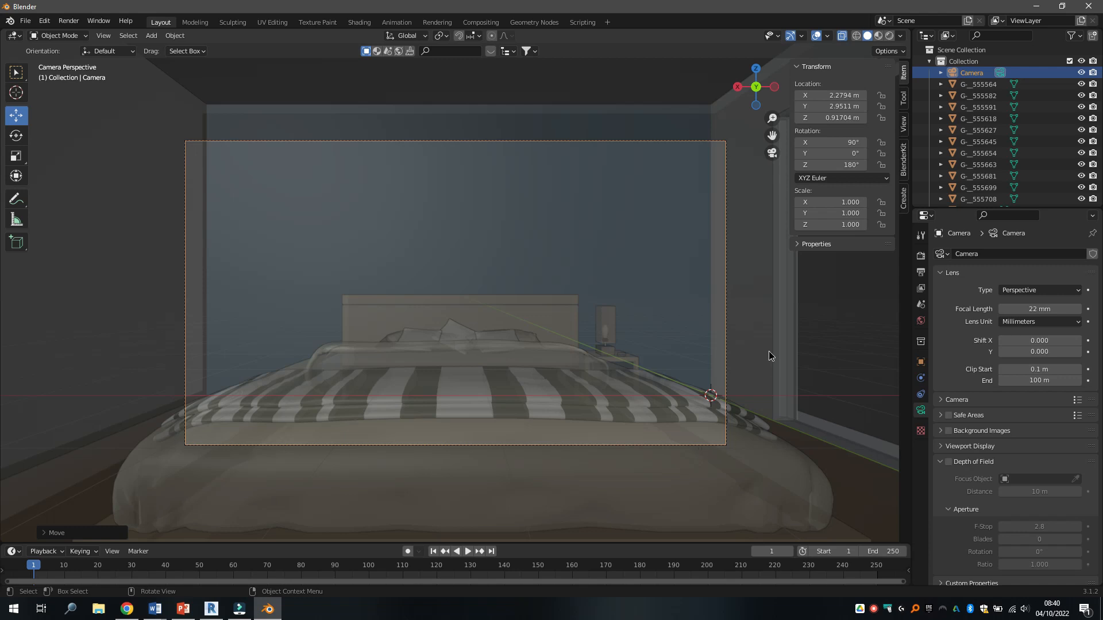
Step: Switch the viewport to rendered shading and use a Sky Texture for the world background color
{"action": "left_click", "coordinate": [889, 36]}
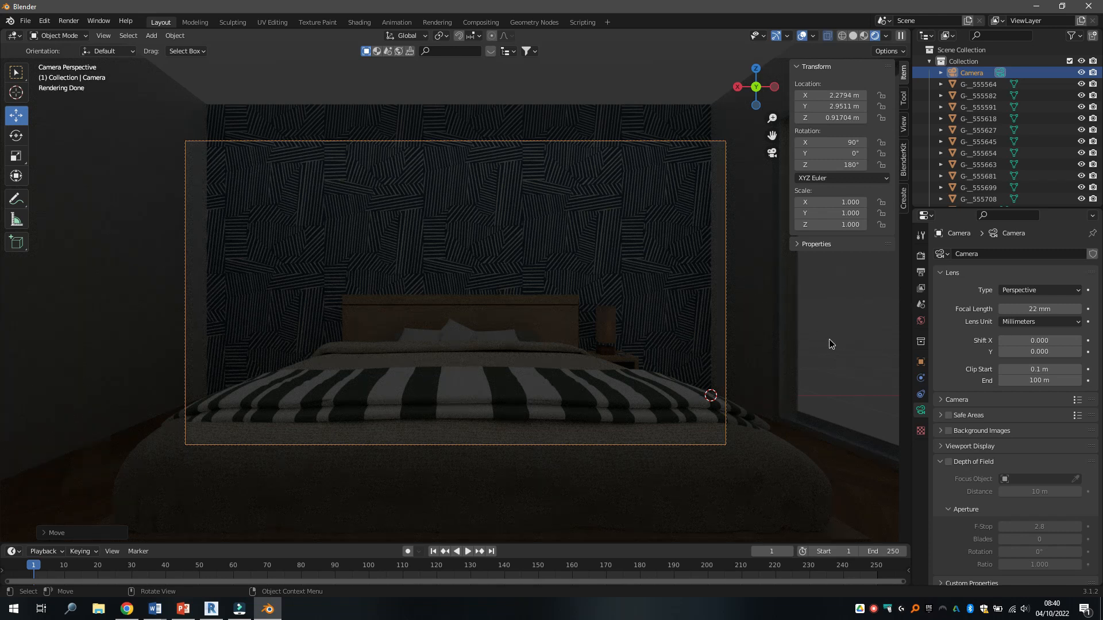
{"action": "left_click", "coordinate": [921, 322]}
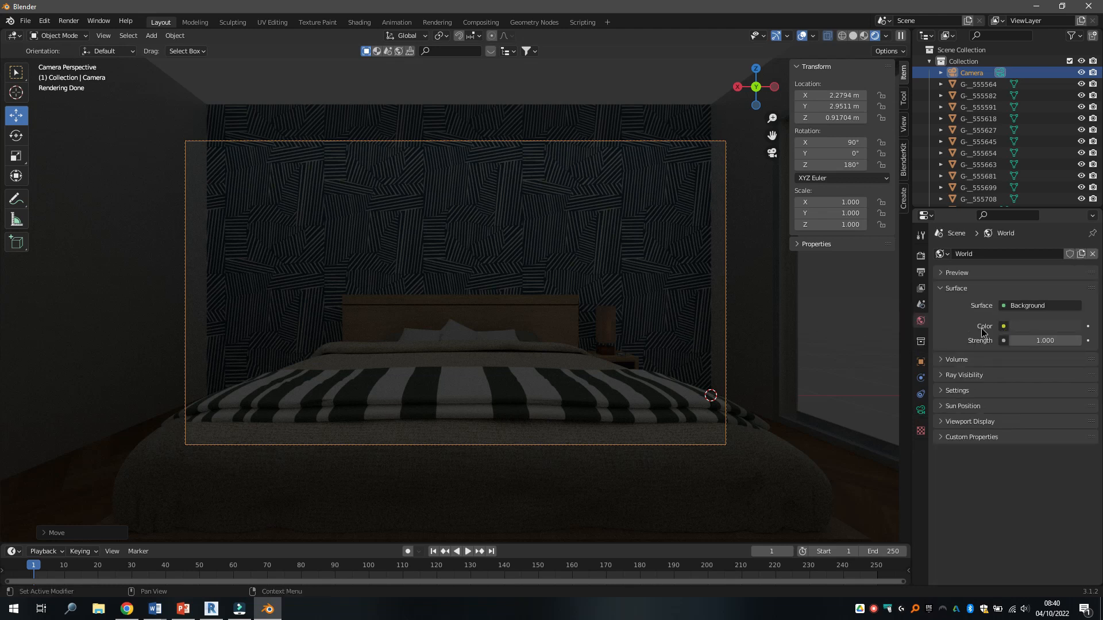
{"action": "left_click", "coordinate": [1004, 326]}
{"action": "left_click", "coordinate": [1003, 326]}
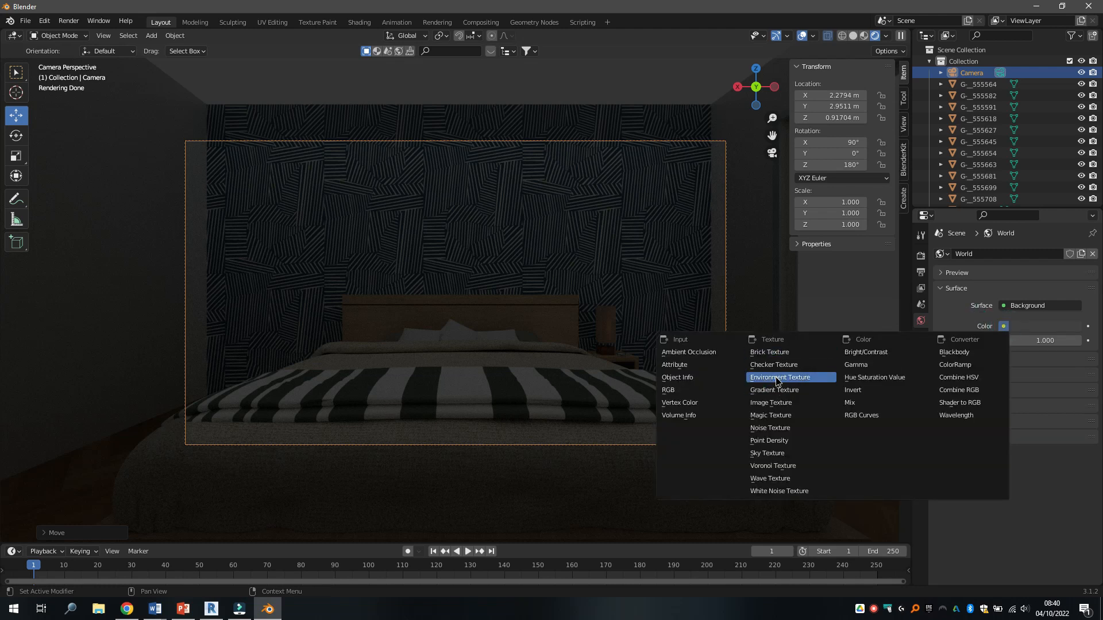
{"action": "left_click", "coordinate": [765, 454]}
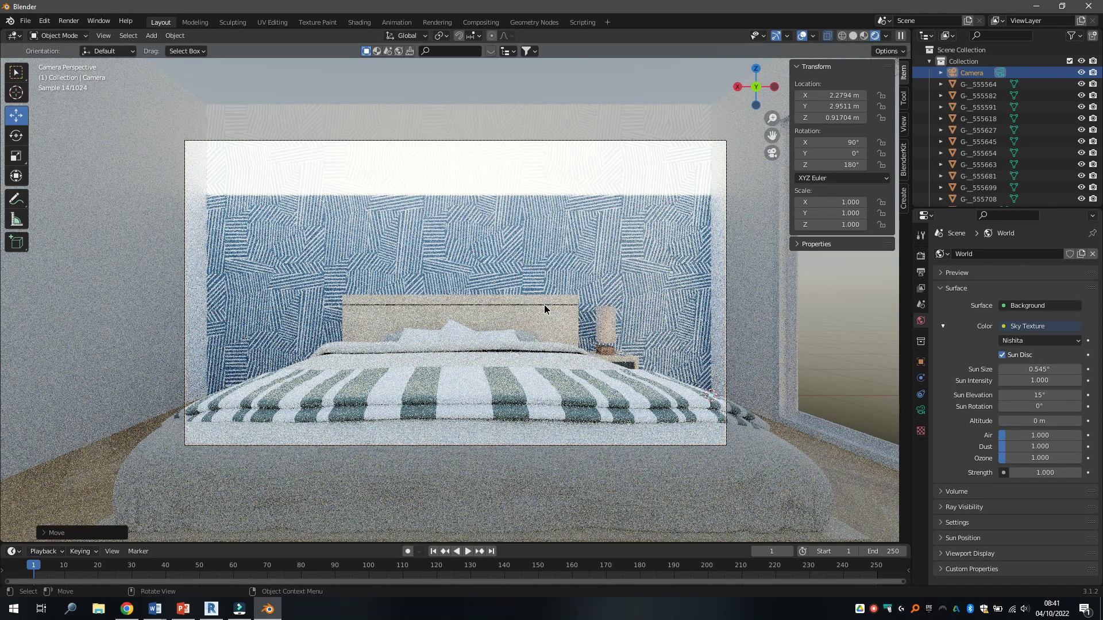
Step: Add a mesh plane at the world origin, beside the room's window wall
{"action": "scroll", "coordinate": [544, 310], "scroll_direction": "down", "scroll_amount": 4}
{"action": "middle_click_drag", "start_coordinate": [563, 329], "coordinate": [484, 383]}
{"action": "scroll", "coordinate": [484, 383], "scroll_direction": "down", "scroll_amount": 7}
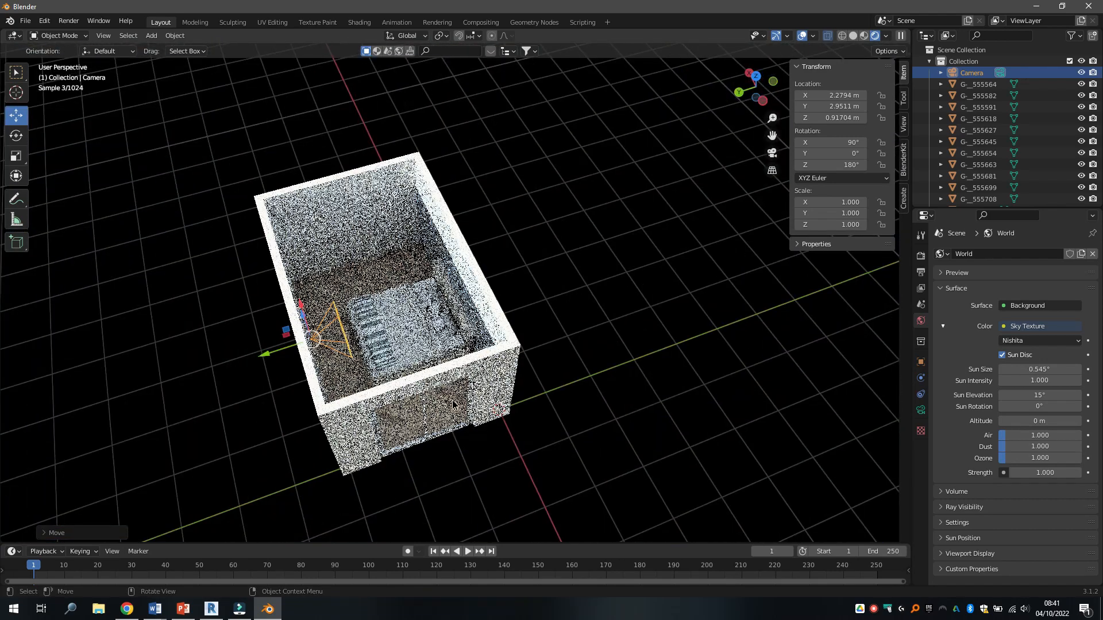
{"action": "key", "text": "shift+a"}
{"action": "mouse_move", "coordinate": [421, 363]}
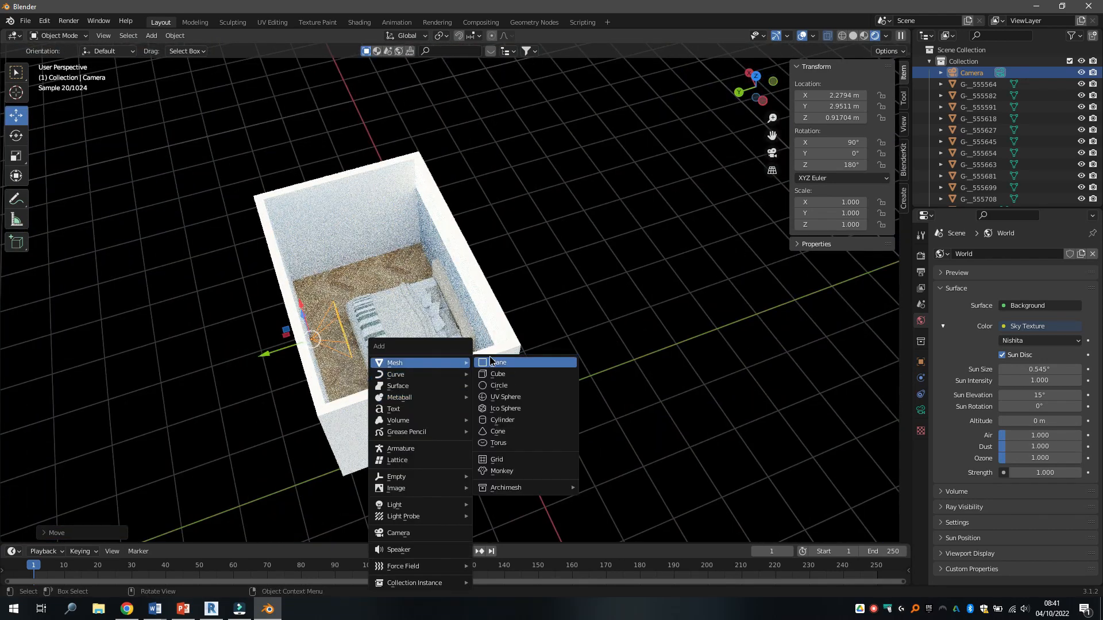
{"action": "left_click", "coordinate": [490, 362]}
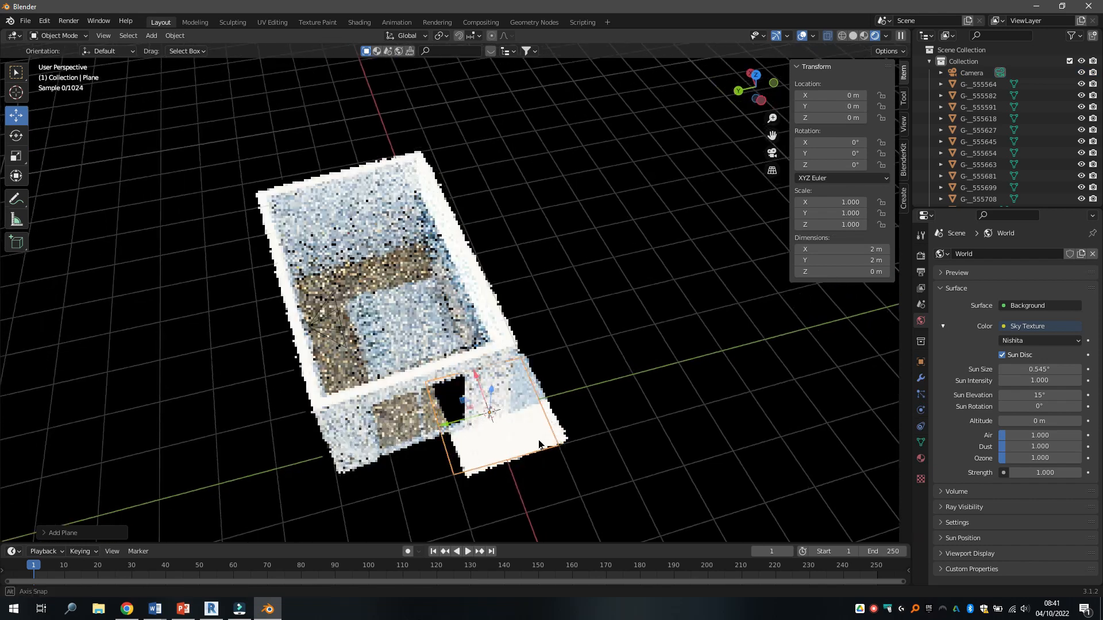
Step: Raise the plane along the Z axis to about 2.63 m, near the tops of the walls
{"action": "middle_click_drag", "start_coordinate": [539, 444], "coordinate": [542, 438]}
{"action": "key", "text": "g"}
{"action": "key", "text": "z"}
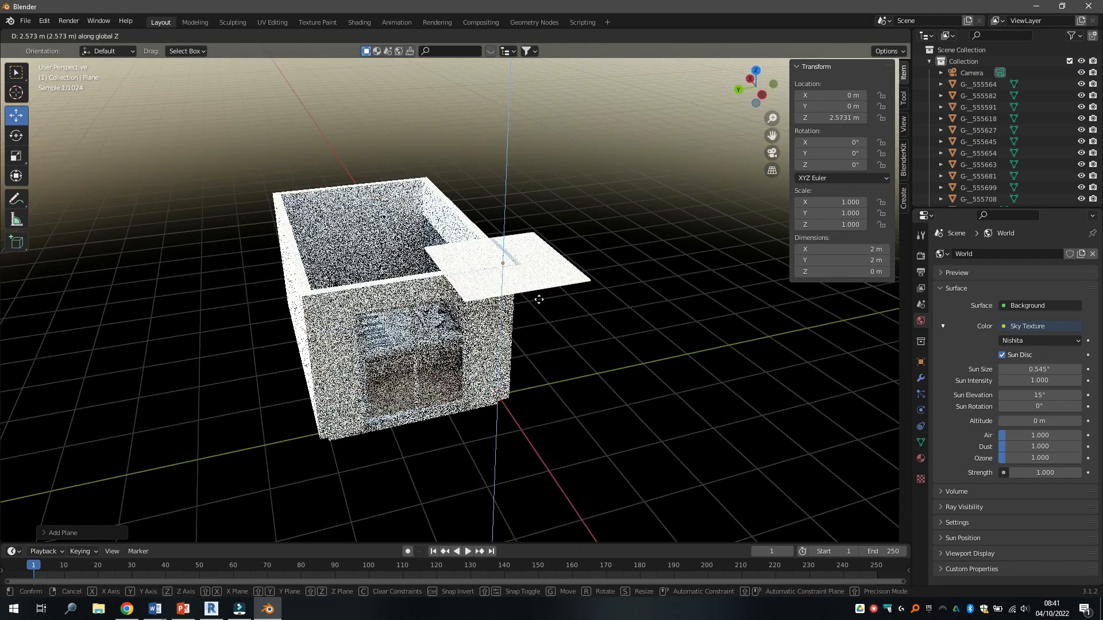
{"action": "left_click", "coordinate": [538, 296]}
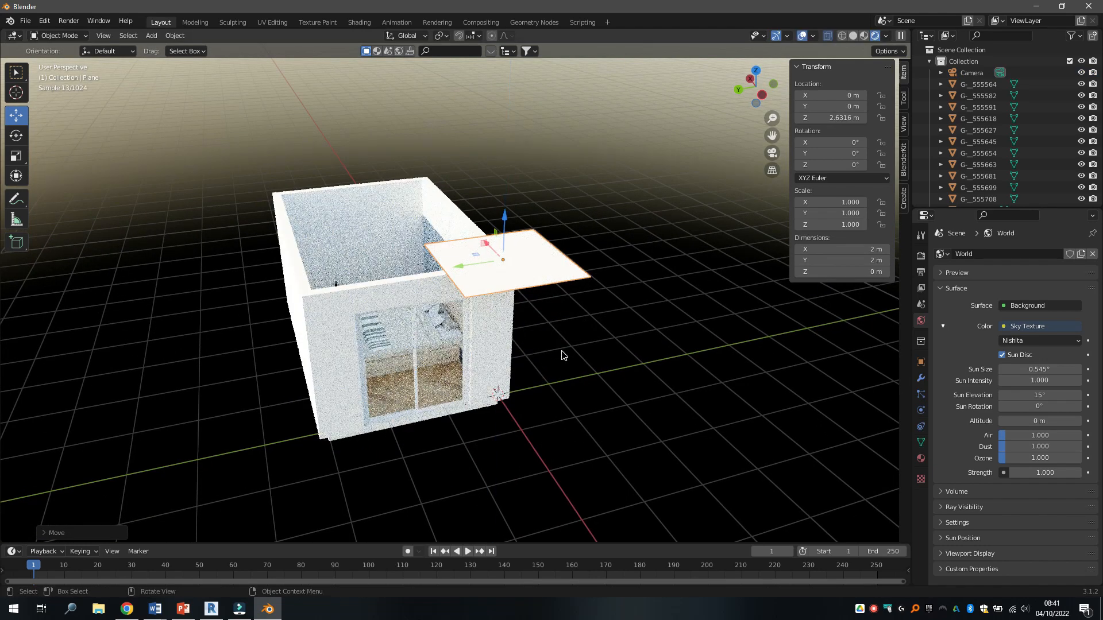
Step: Scale the plane along the X axis to about 7.58 m and move it over the middle of the room
{"action": "key", "text": "s"}
{"action": "key", "text": "x"}
{"action": "left_click", "coordinate": [820, 518]}
{"action": "key", "text": "KP_7"}
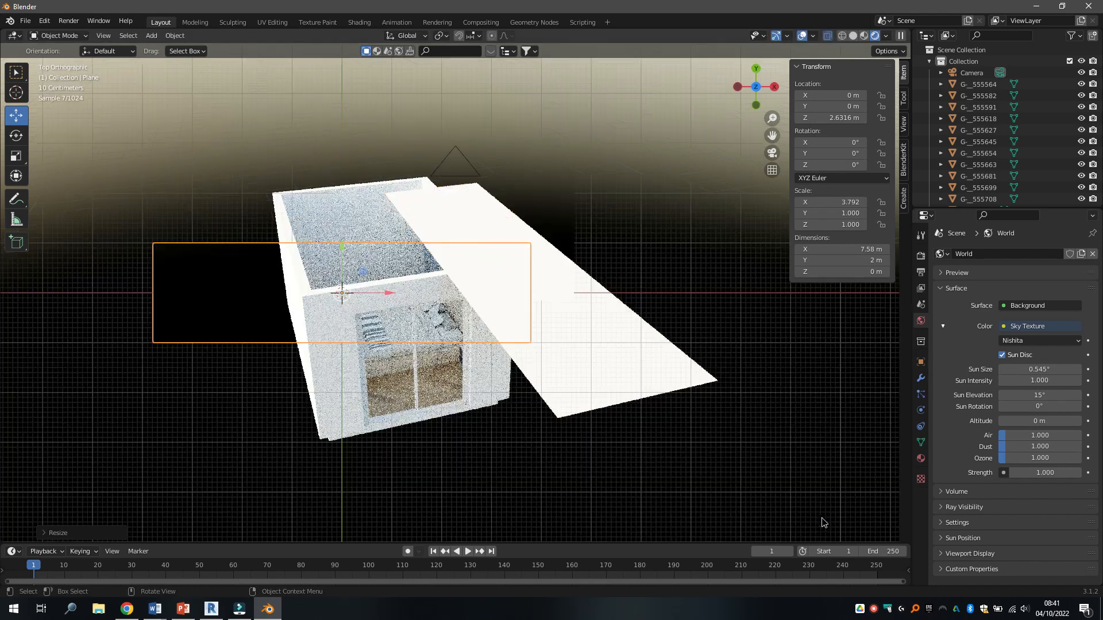
{"action": "key", "text": "g"}
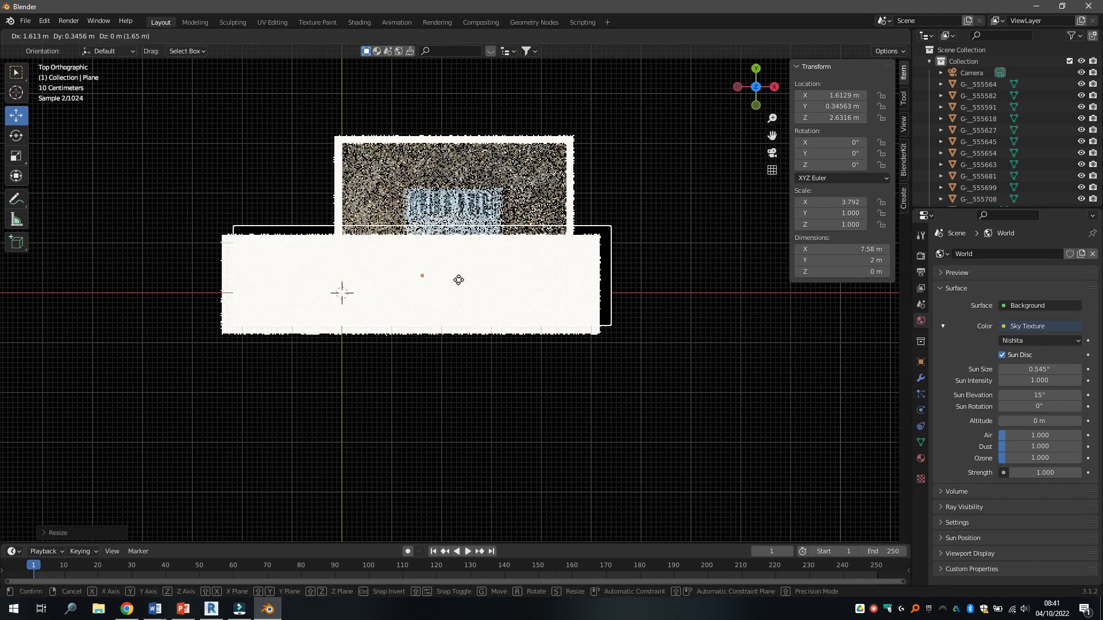
{"action": "left_click", "coordinate": [470, 243]}
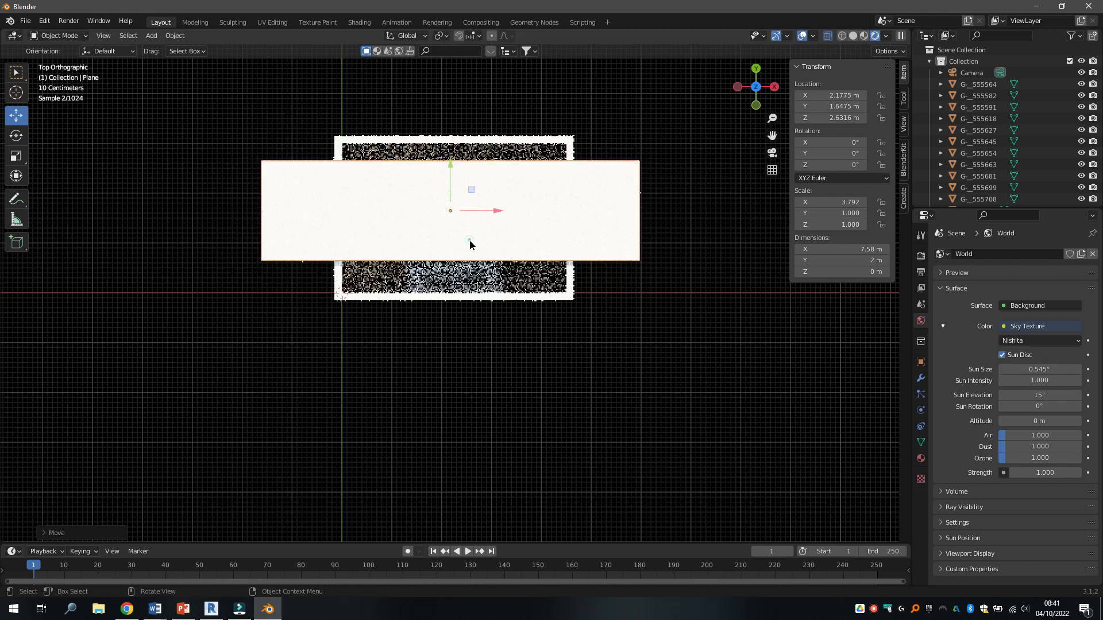
Step: Scale the plane along the Y axis to about 3.42 m and shift it along Y to about 1.52 m
{"action": "key", "text": "s"}
{"action": "key", "text": "y"}
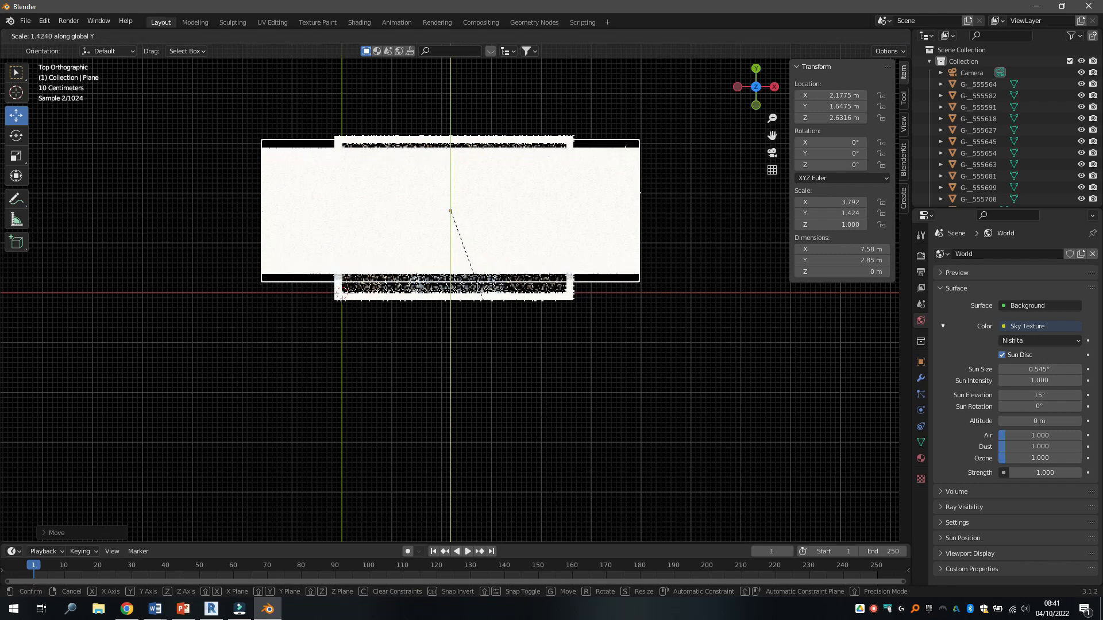
{"action": "left_click", "coordinate": [468, 291]}
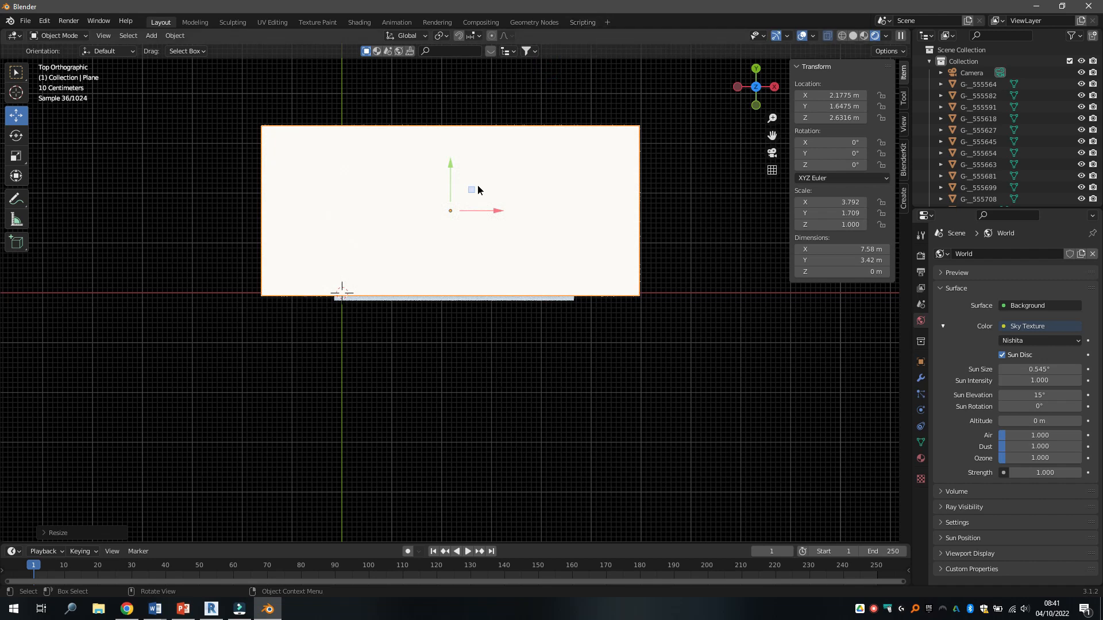
{"action": "left_click_drag", "start_coordinate": [452, 165], "coordinate": [452, 170]}
{"action": "middle_click_drag", "start_coordinate": [494, 379], "coordinate": [557, 328]}
{"action": "scroll", "coordinate": [557, 328], "scroll_direction": "up", "scroll_amount": 5}
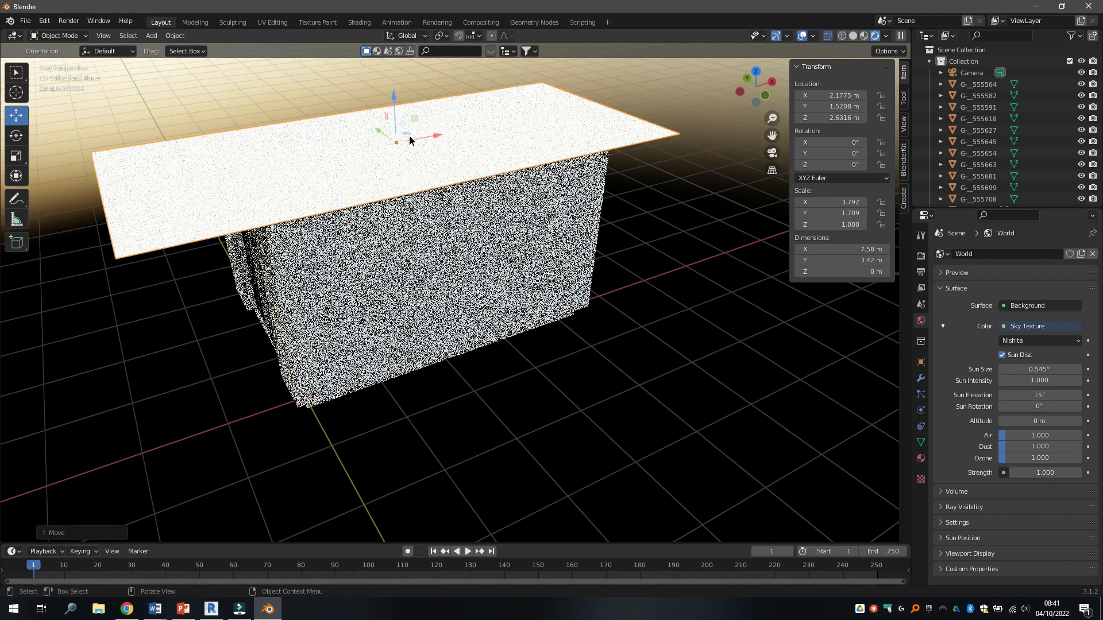
Step: In solid shading, lower the plane along Z to about 2.59 m so it rests on the wall tops
{"action": "left_click", "coordinate": [852, 36]}
{"action": "scroll", "coordinate": [394, 115], "scroll_direction": "up", "scroll_amount": 2}
{"action": "key", "text": "alt+z"}
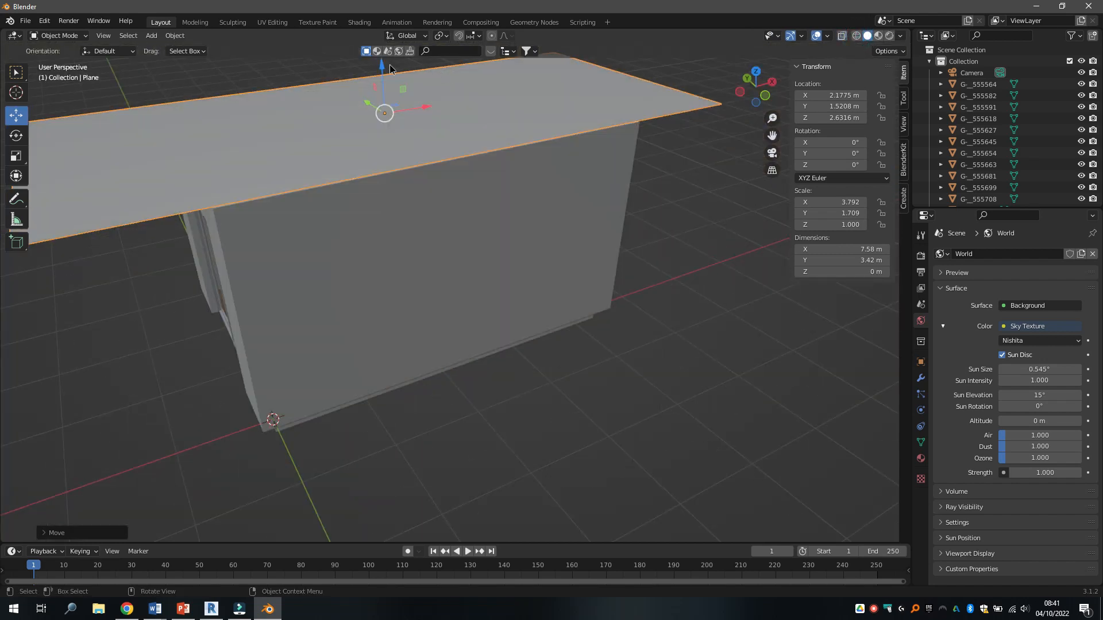
{"action": "left_click_drag", "start_coordinate": [382, 69], "coordinate": [376, 76]}
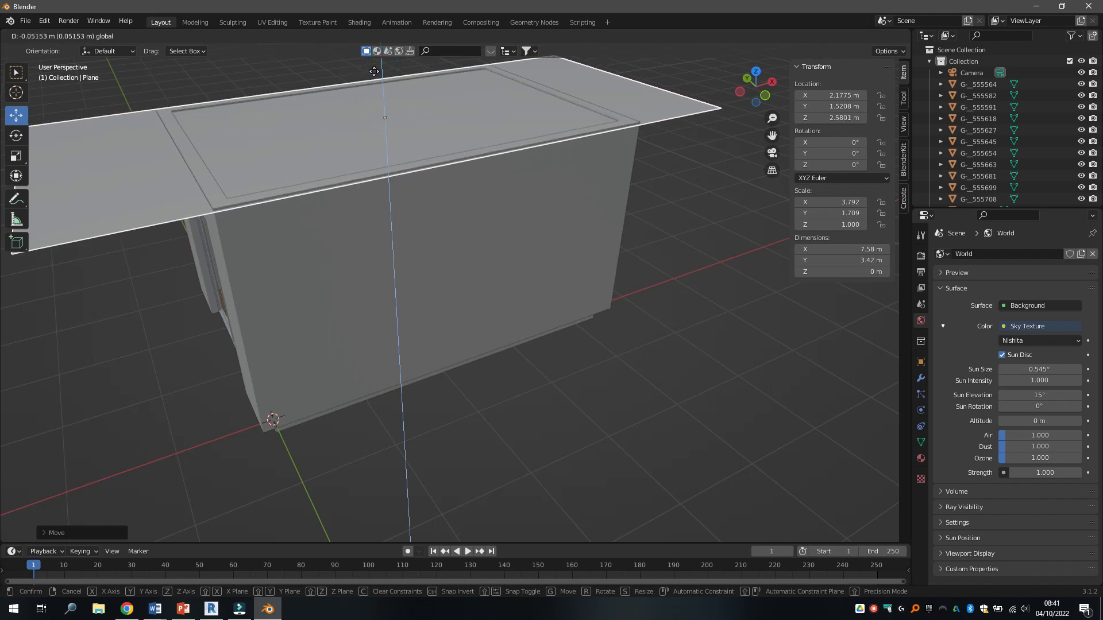
Step: Look through the camera in rendered shading to examine the lighting of the covered bedroom
{"action": "key", "text": "KP_0"}
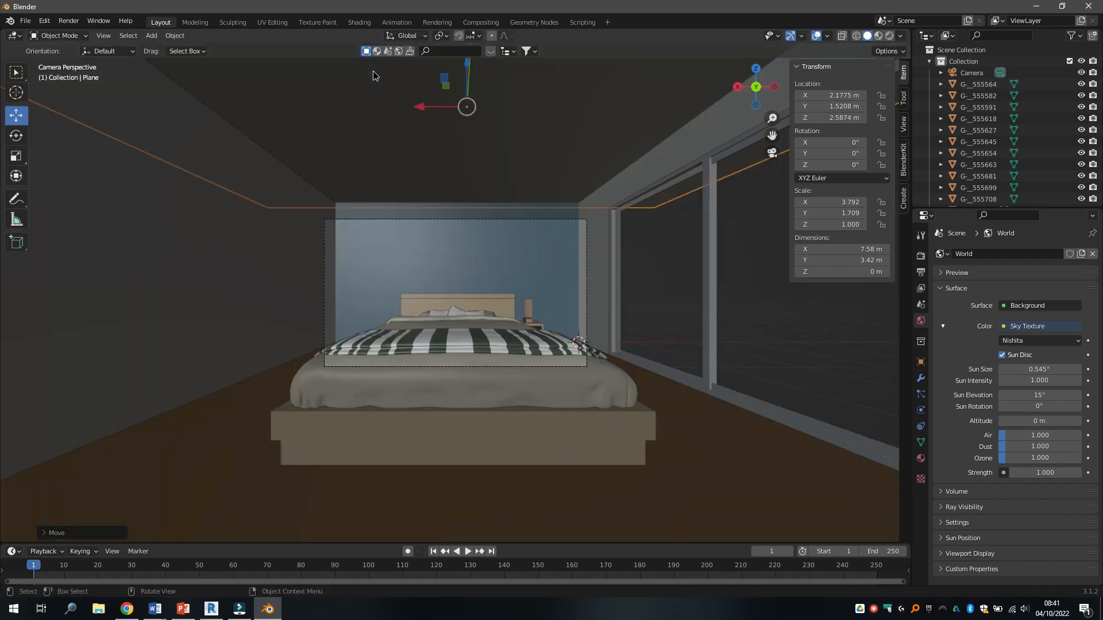
{"action": "left_click", "coordinate": [890, 35]}
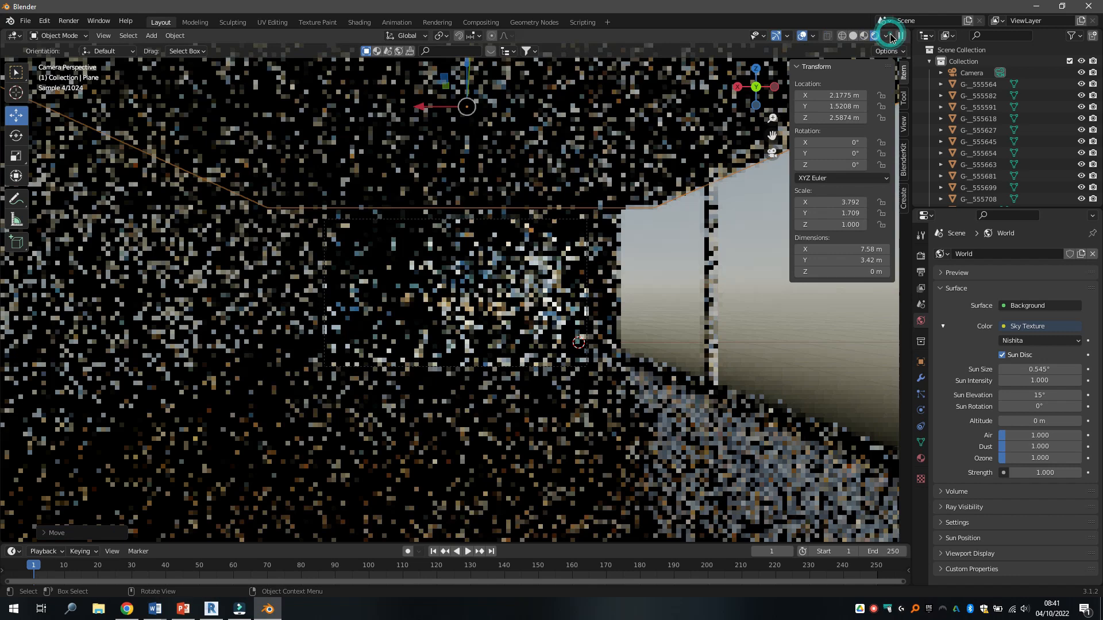
{"action": "scroll", "coordinate": [457, 335], "scroll_direction": "up", "scroll_amount": 2}
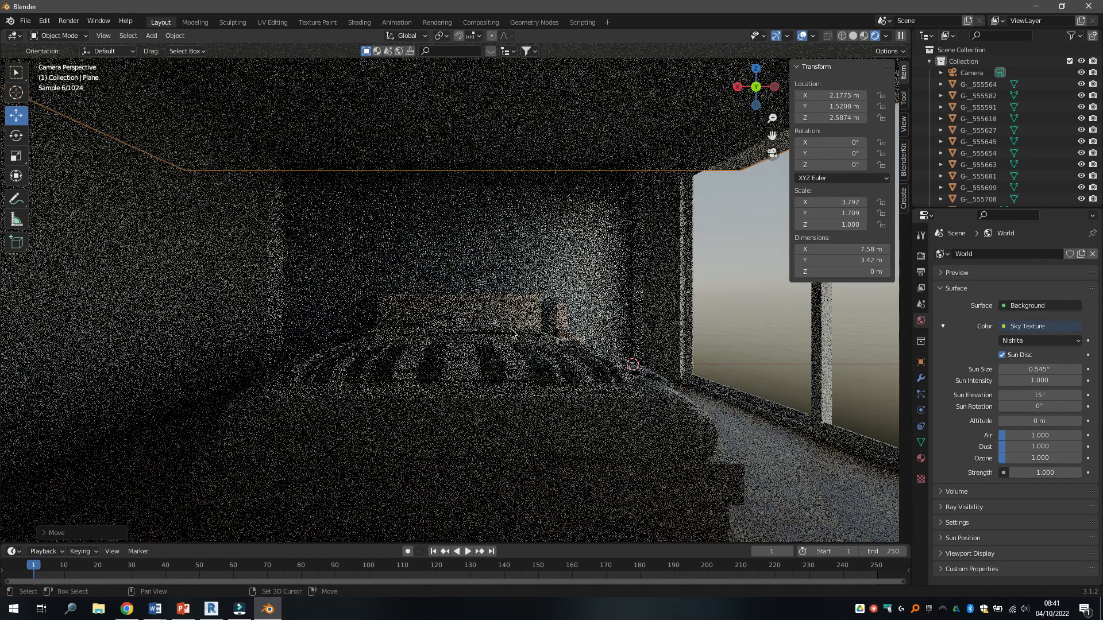
Step: Add a Sun light at the world origin
{"action": "key", "text": "shift+a"}
{"action": "mouse_move", "coordinate": [511, 332]}
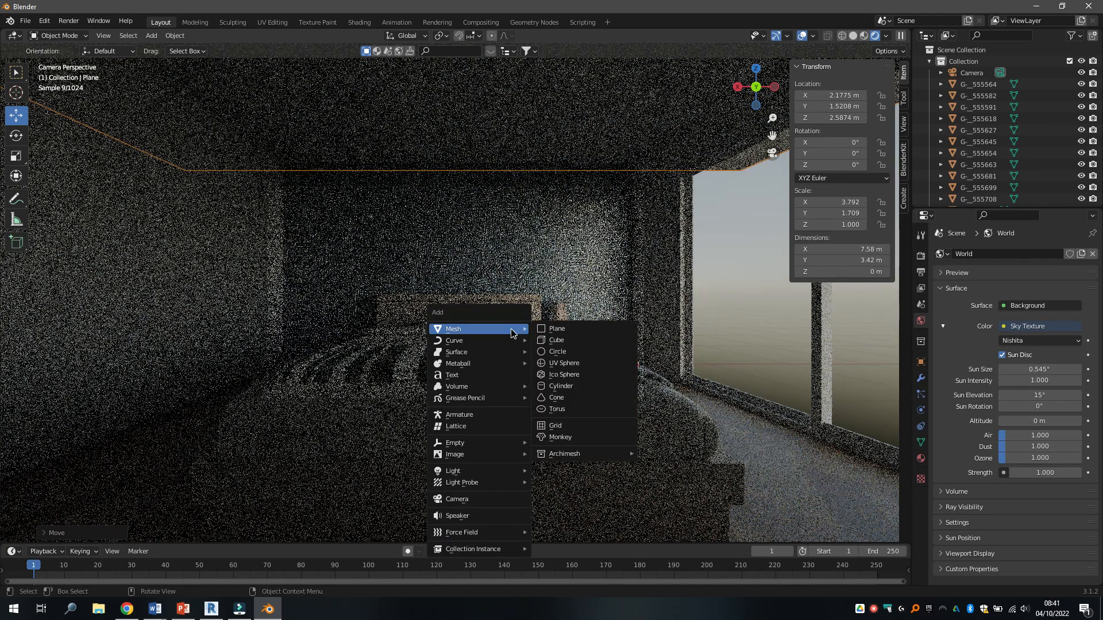
{"action": "mouse_move", "coordinate": [514, 471]}
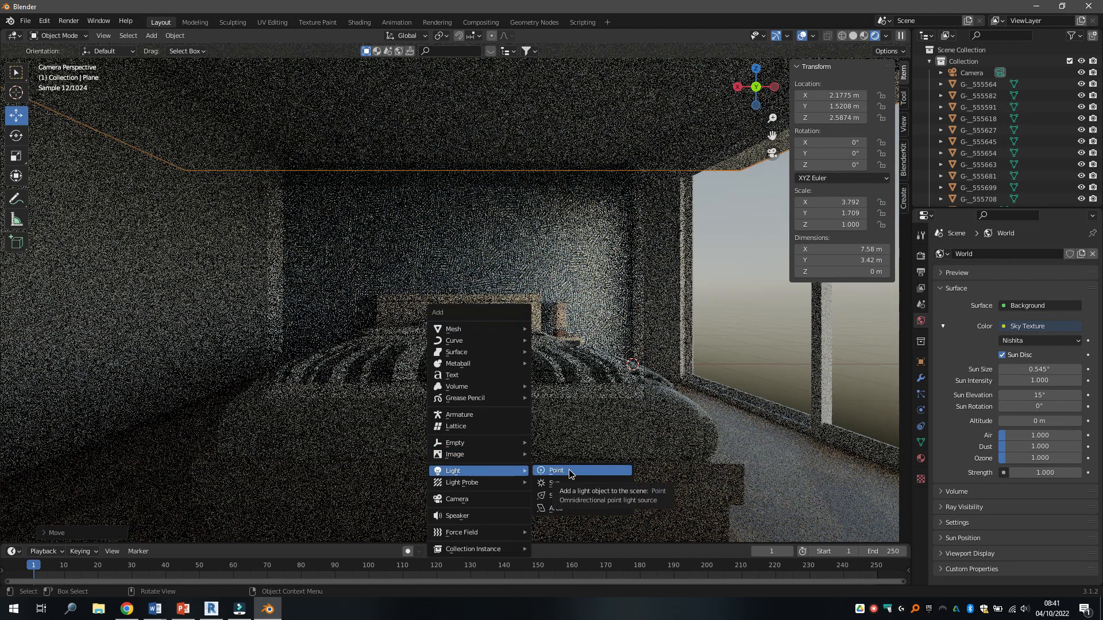
{"action": "left_click", "coordinate": [567, 487]}
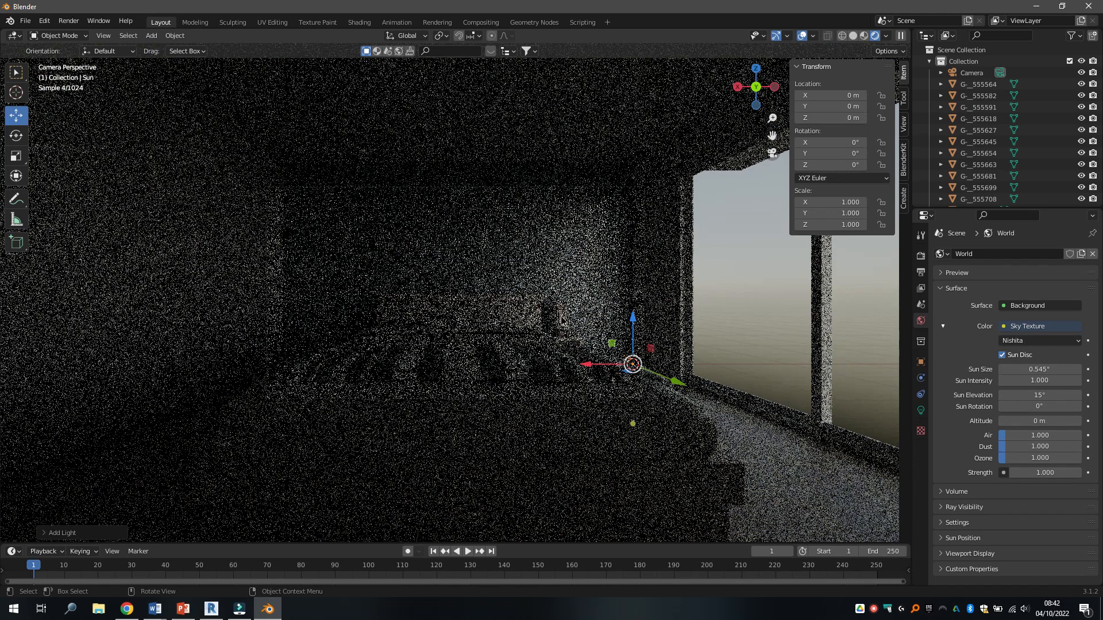
Step: Search the add-ons for "sun" and switch Lighting: Sun Position off and back on, closing the preferences
{"action": "left_click", "coordinate": [44, 23]}
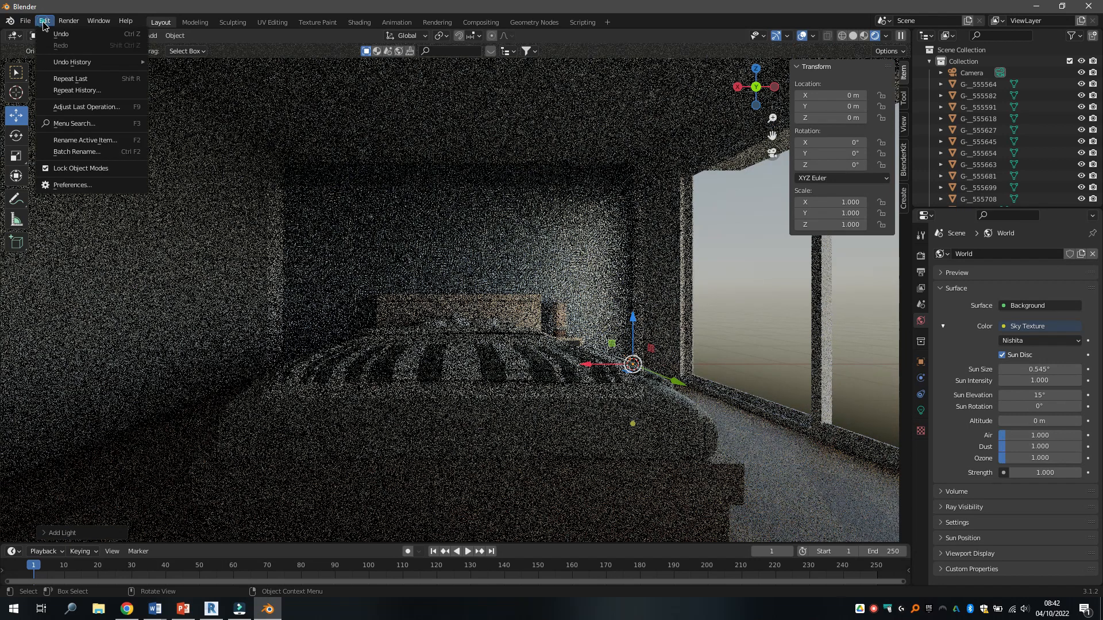
{"action": "left_click", "coordinate": [72, 185]}
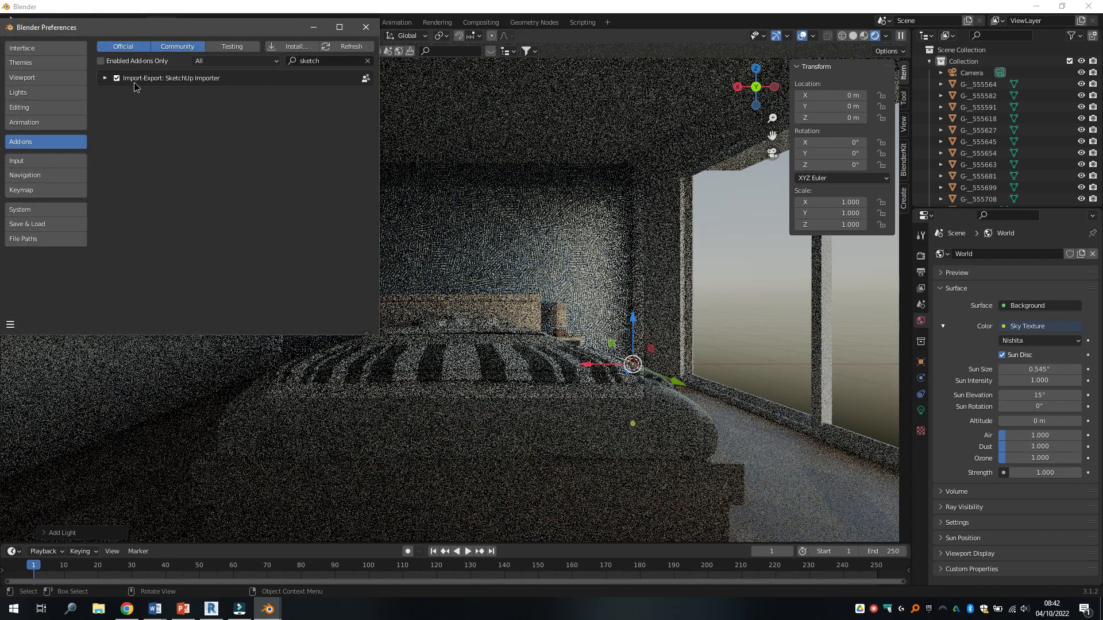
{"action": "left_click", "coordinate": [295, 62]}
{"action": "type", "text": "sun"}
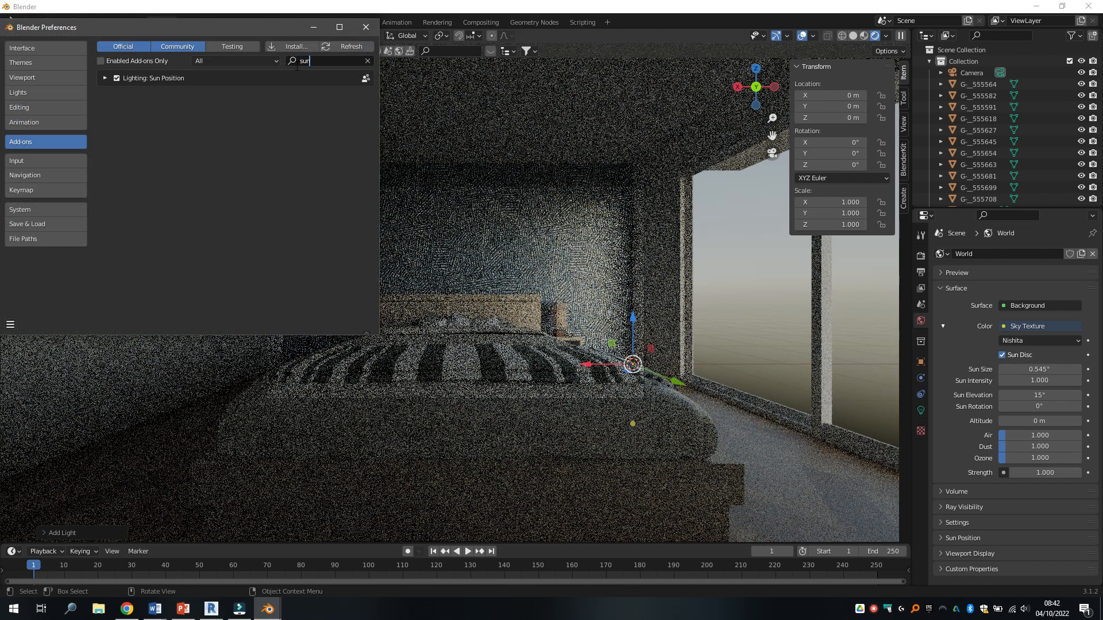
{"action": "left_click", "coordinate": [117, 80]}
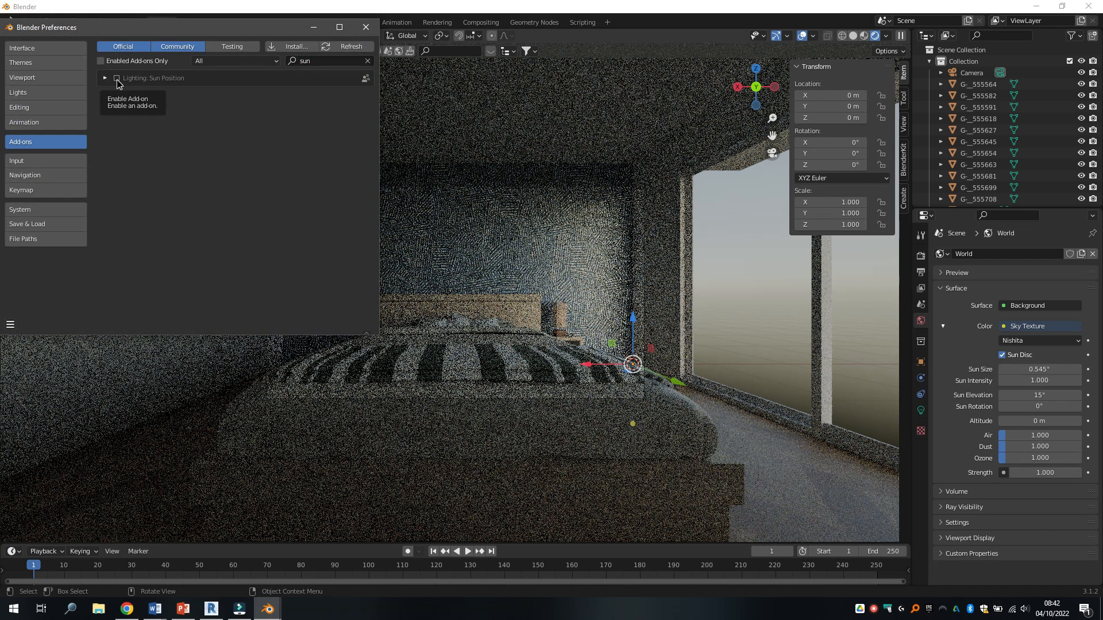
{"action": "left_click", "coordinate": [117, 78]}
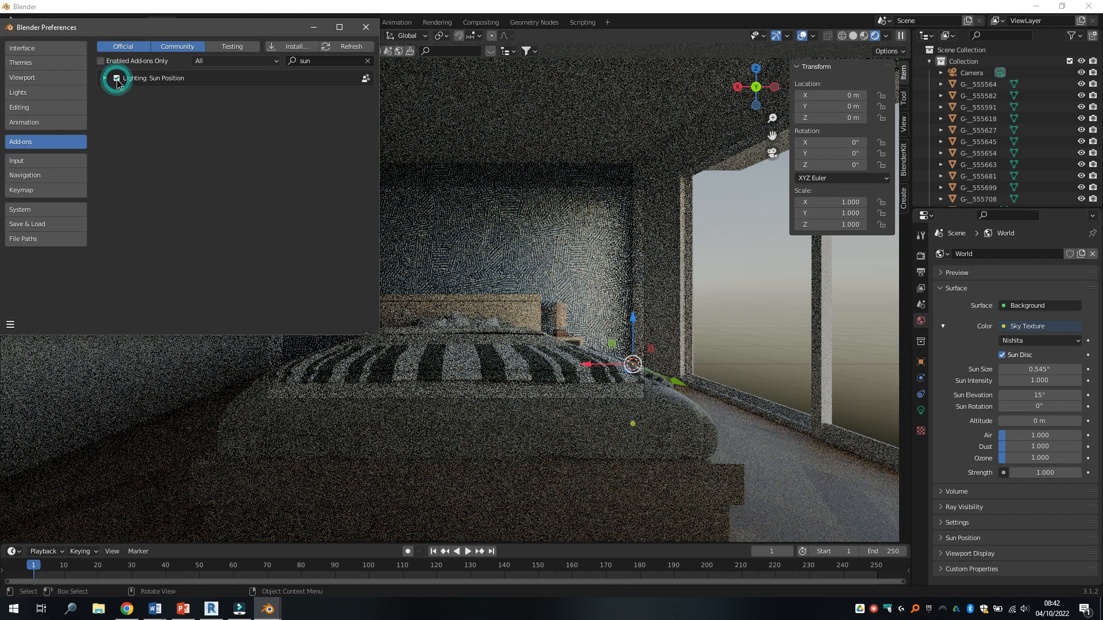
{"action": "left_click", "coordinate": [366, 27]}
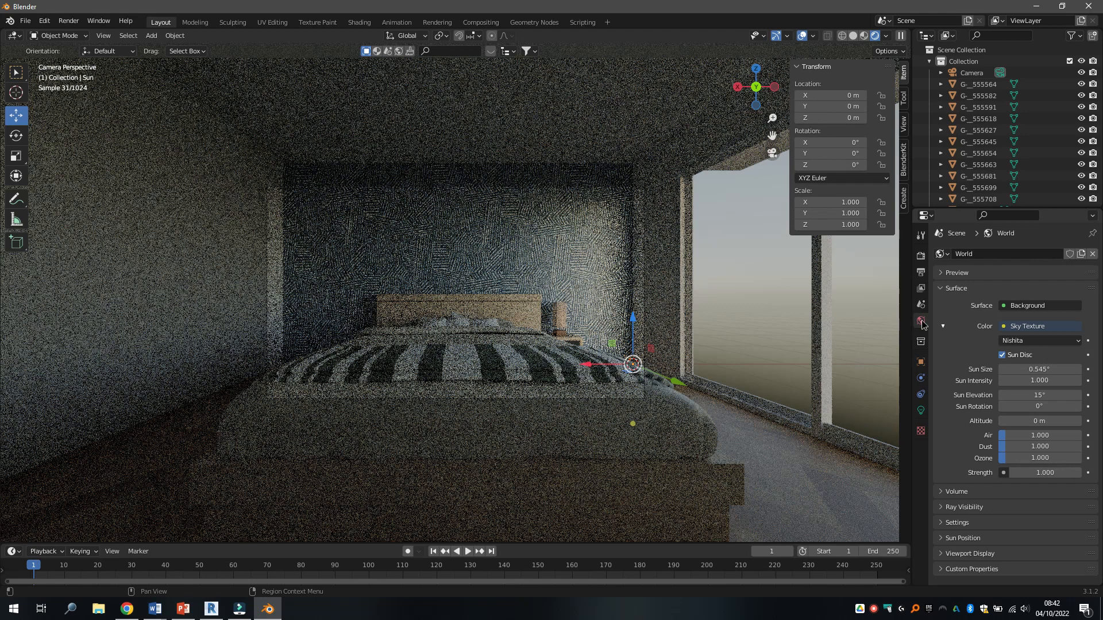
Step: In the world's Sun Position settings, assign Sun as the sun object and Sky Texture as the sky texture
{"action": "left_click", "coordinate": [954, 538]}
{"action": "scroll", "coordinate": [994, 488], "scroll_direction": "down", "scroll_amount": 6}
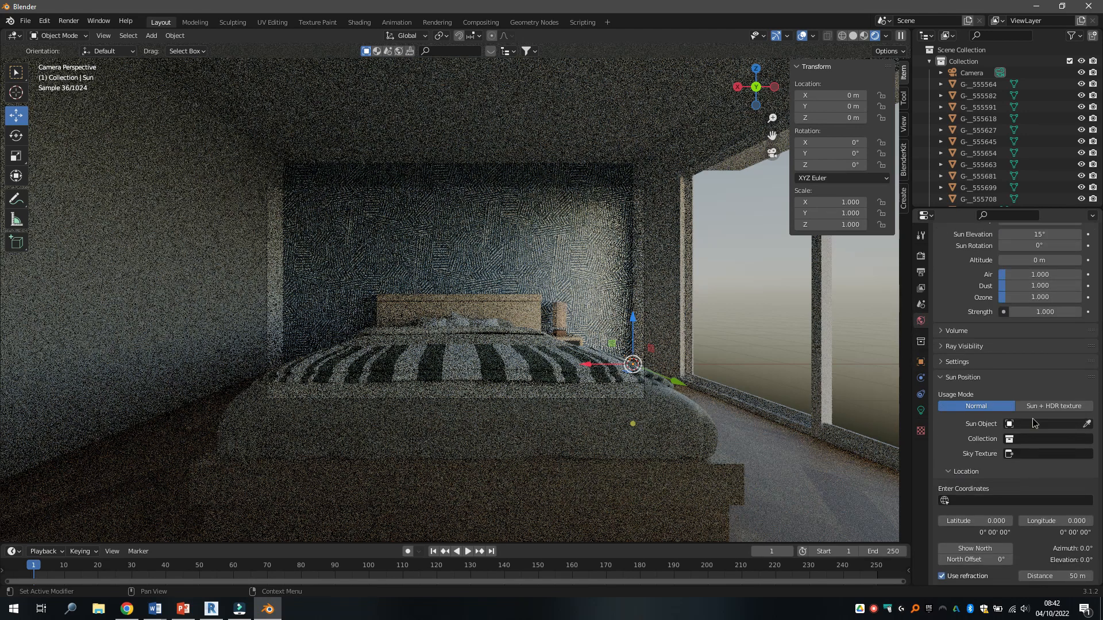
{"action": "left_click", "coordinate": [1037, 422]}
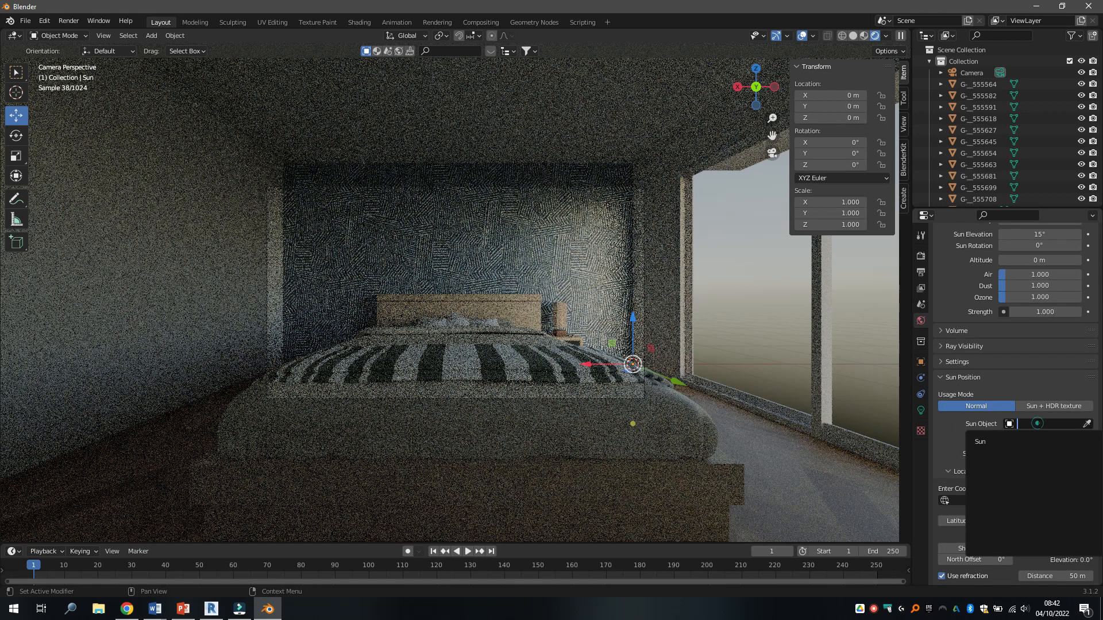
{"action": "left_click", "coordinate": [989, 442]}
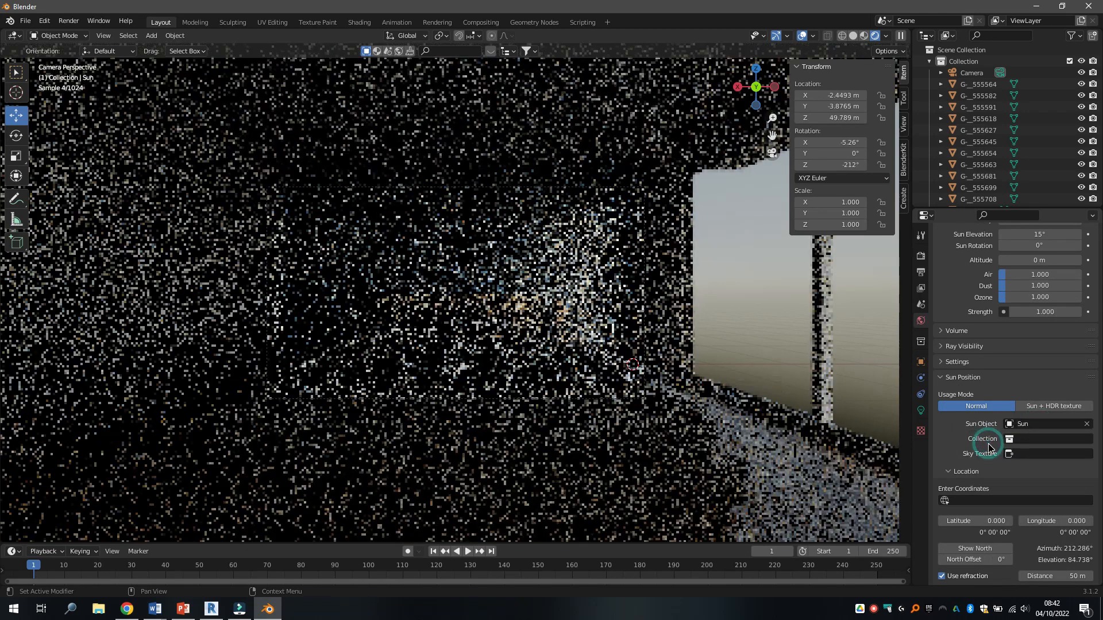
{"action": "left_click", "coordinate": [1029, 455]}
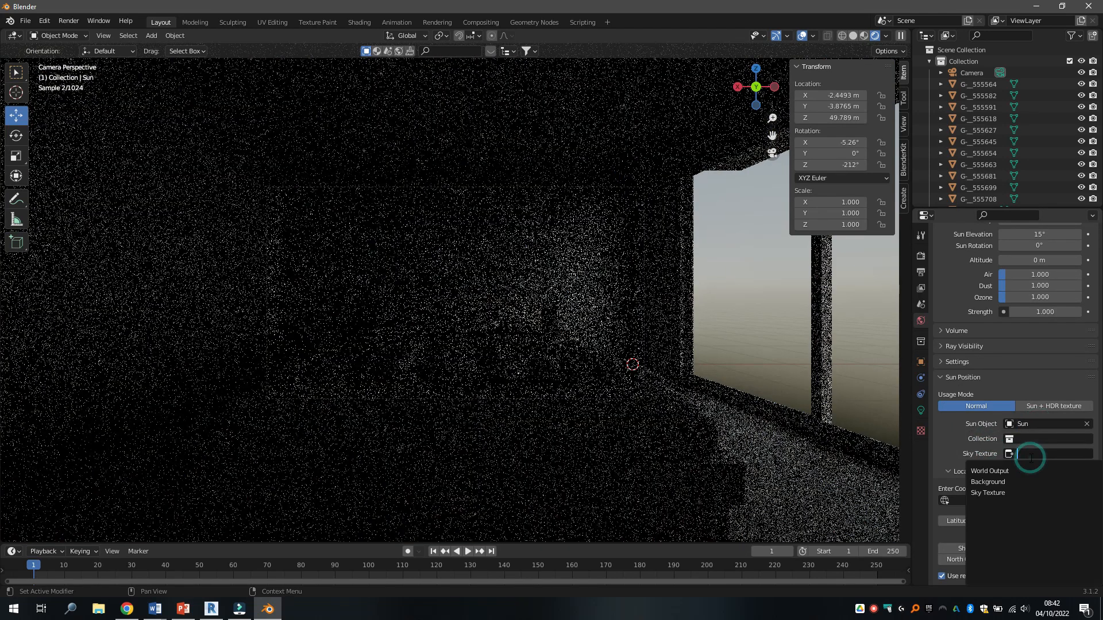
{"action": "left_click", "coordinate": [985, 493]}
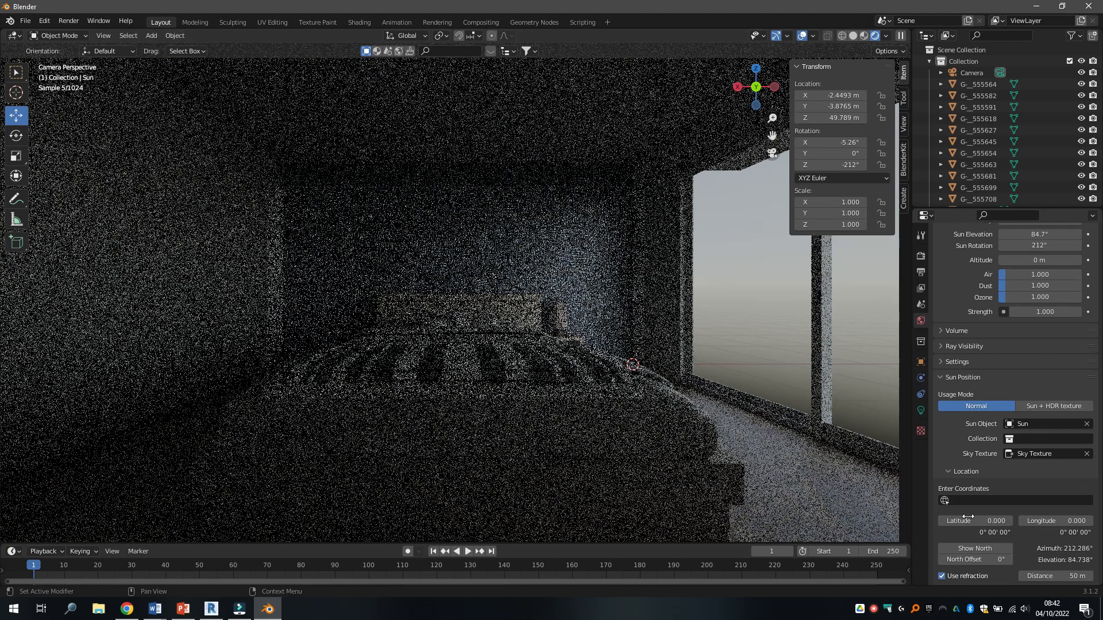
Step: Set the Sun Position latitude to 44
{"action": "left_click", "coordinate": [988, 520]}
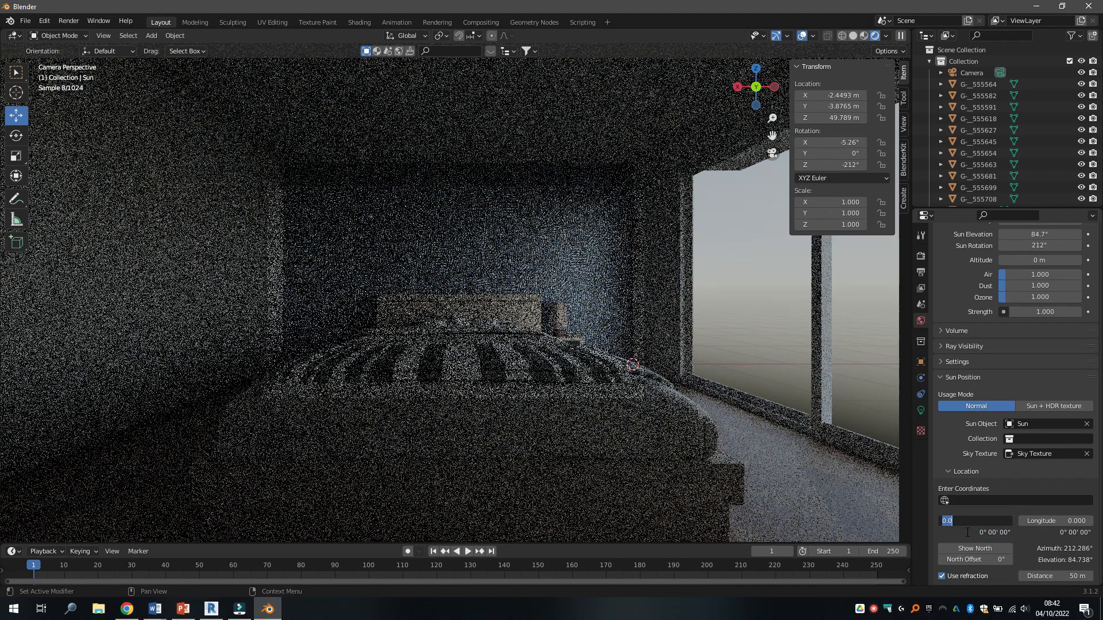
{"action": "type", "text": "44"}
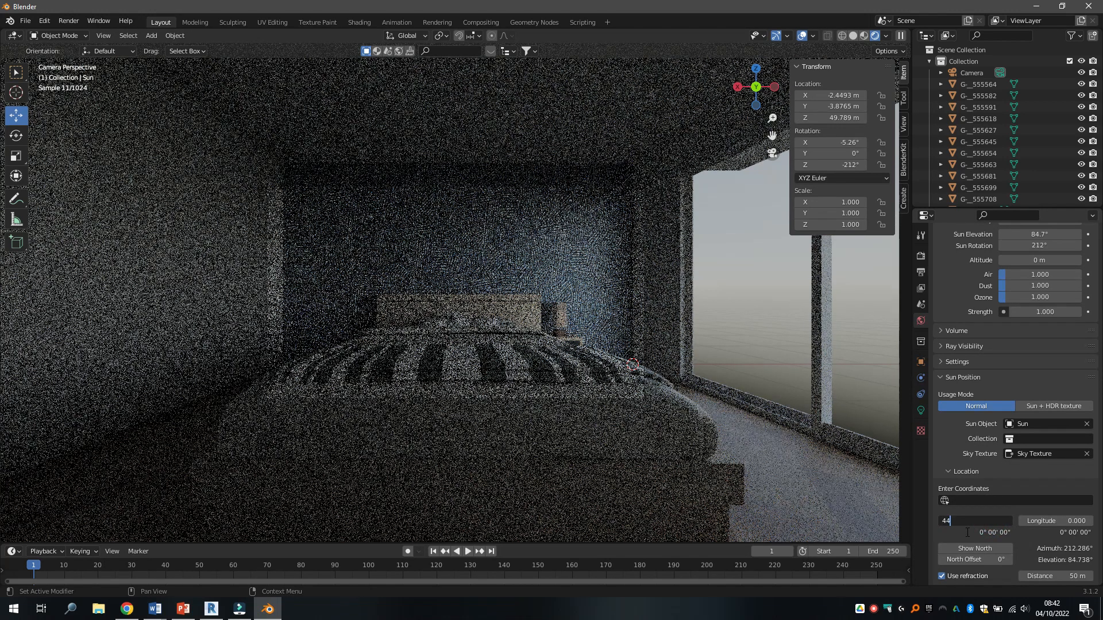
{"action": "key", "text": "Return"}
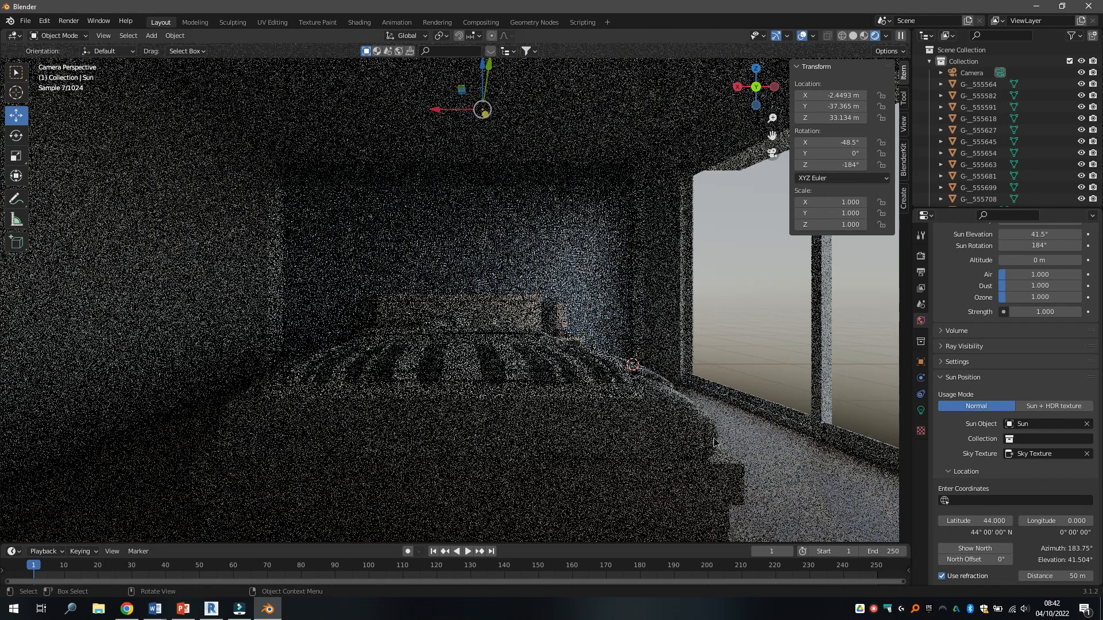
Step: Show the north direction line, view the room from above in solid shading and set the north offset to 147°
{"action": "scroll", "coordinate": [982, 507], "scroll_direction": "down", "scroll_amount": 2}
{"action": "scroll", "coordinate": [984, 508], "scroll_direction": "down", "scroll_amount": 1}
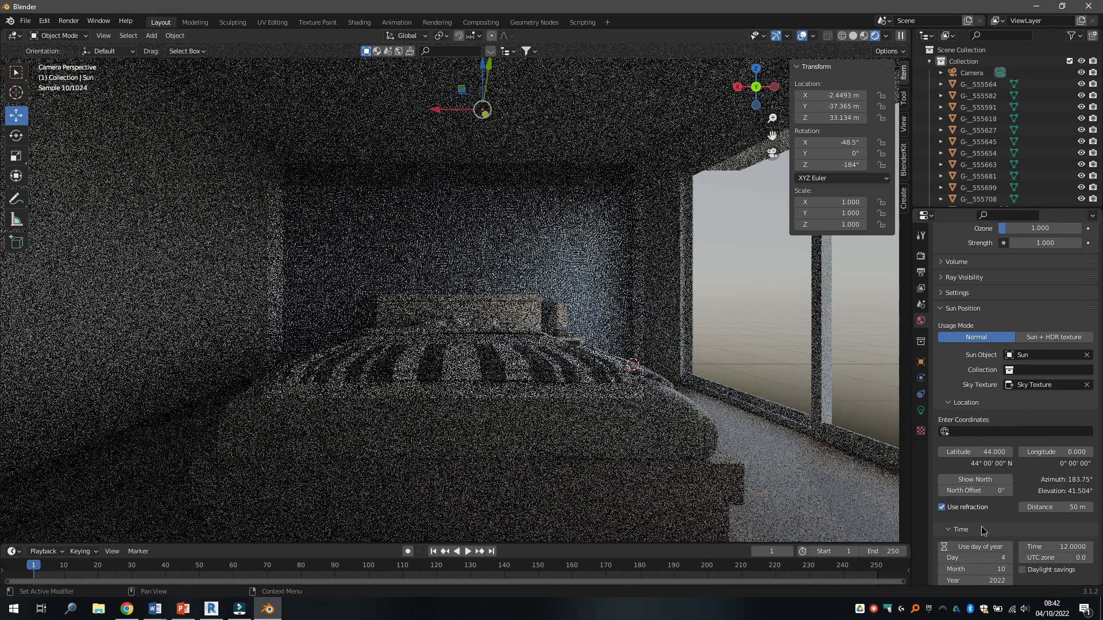
{"action": "left_click", "coordinate": [987, 490]}
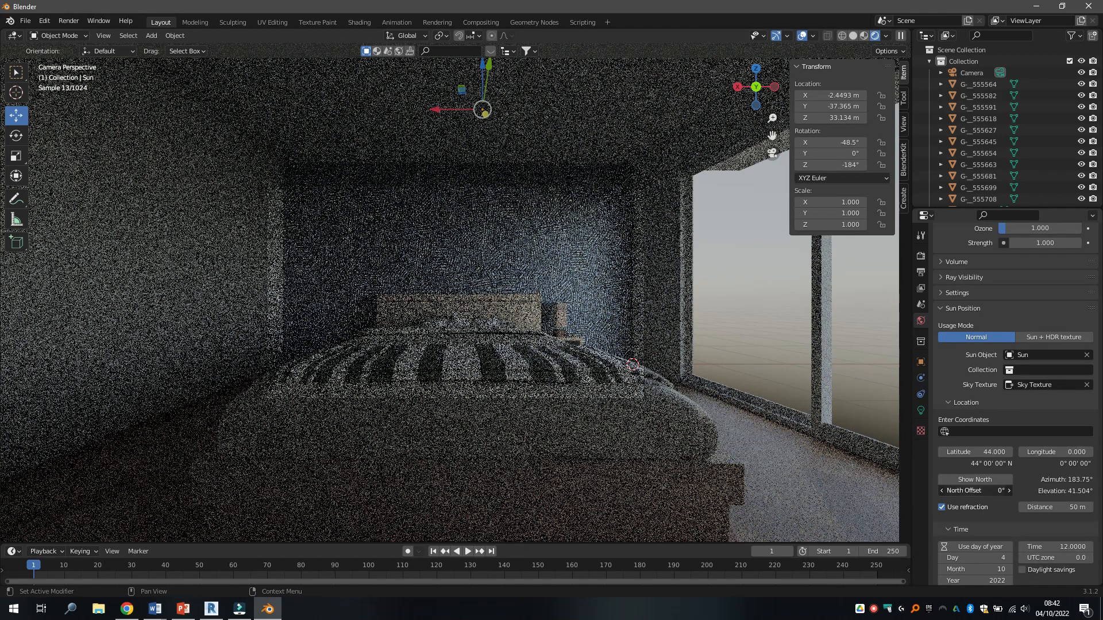
{"action": "left_click", "coordinate": [973, 480]}
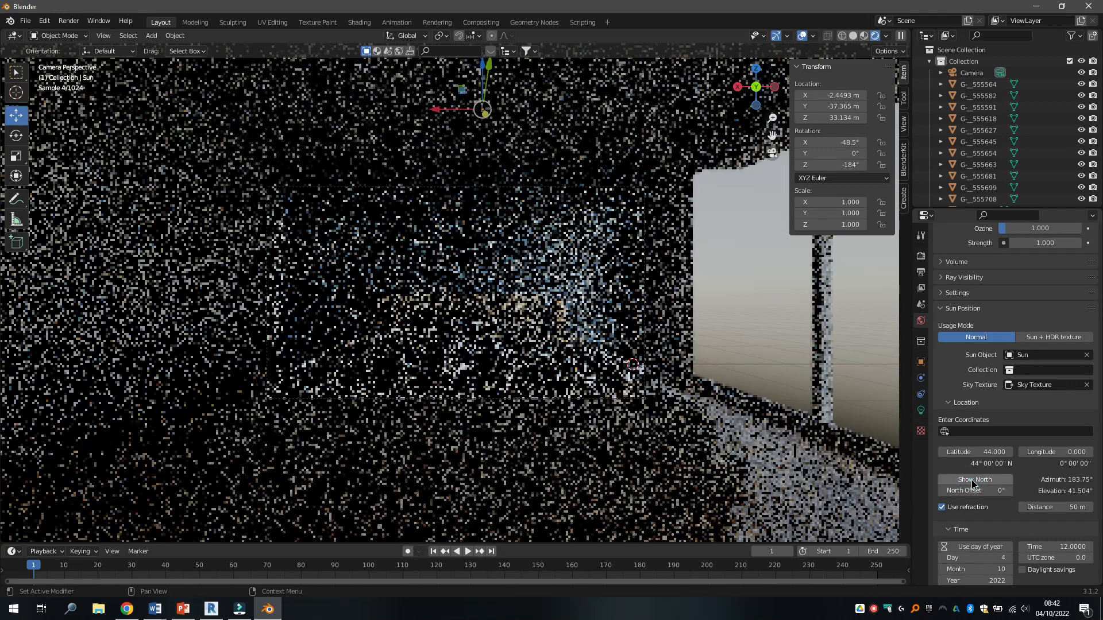
{"action": "left_click", "coordinate": [853, 35]}
{"action": "scroll", "coordinate": [632, 336], "scroll_direction": "down", "scroll_amount": 3}
{"action": "middle_click_drag", "start_coordinate": [514, 308], "coordinate": [516, 388]}
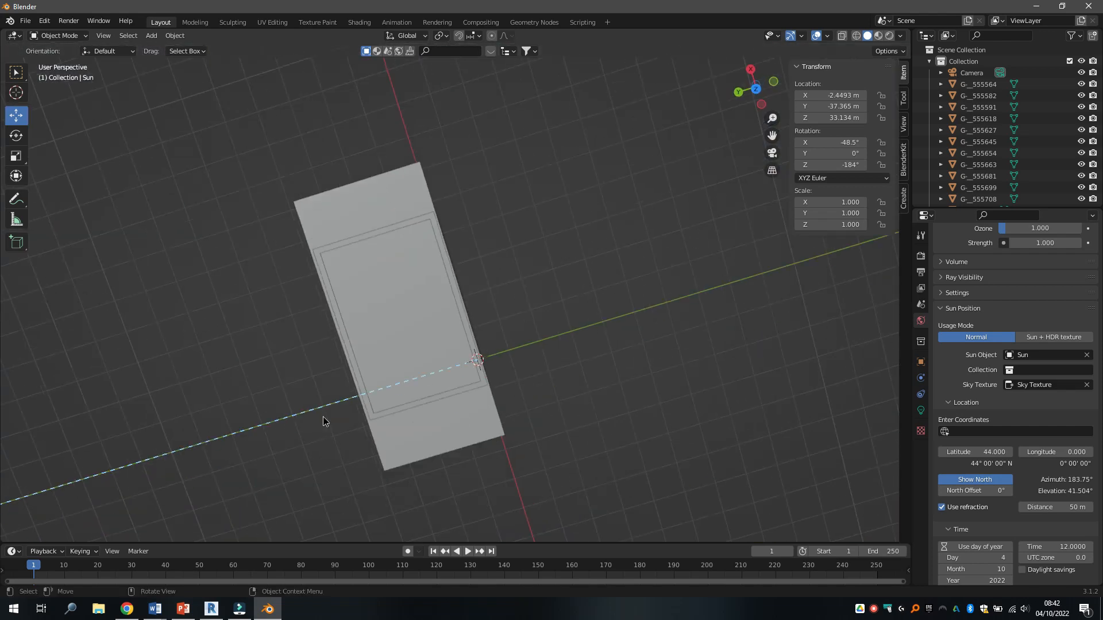
{"action": "left_click_drag", "start_coordinate": [976, 490], "coordinate": [1063, 490]}
{"action": "left_click_drag", "start_coordinate": [988, 490], "coordinate": [979, 490]}
Step: Set the sun's month to 7 and its time to 10
{"action": "scroll", "coordinate": [986, 517], "scroll_direction": "down", "scroll_amount": 3}
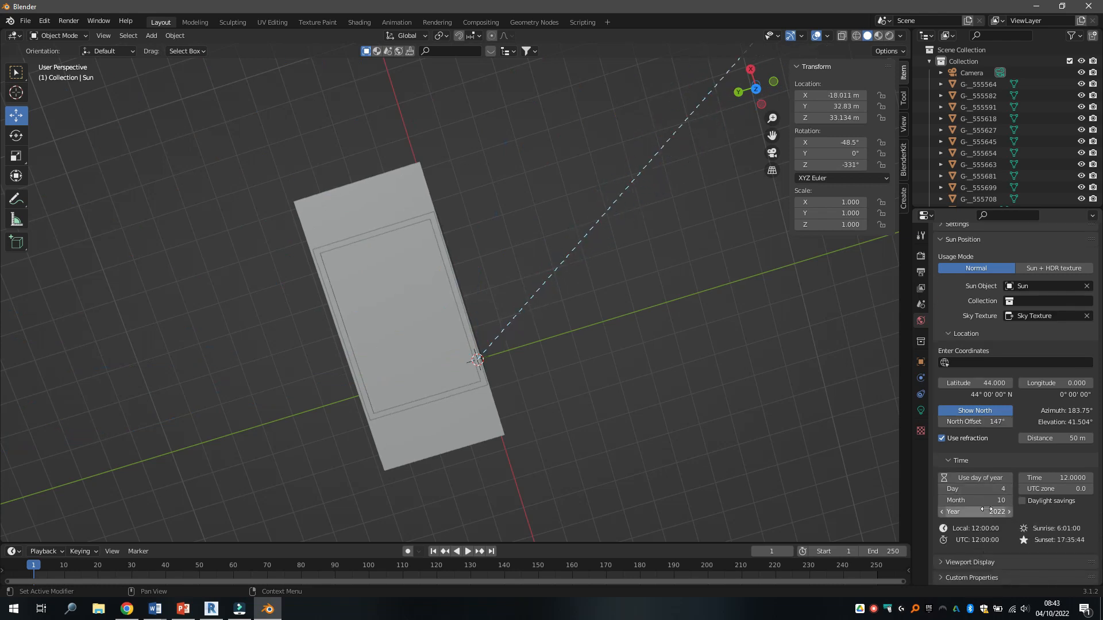
{"action": "left_click", "coordinate": [992, 501]}
{"action": "type", "text": "7"}
{"action": "key", "text": "Return"}
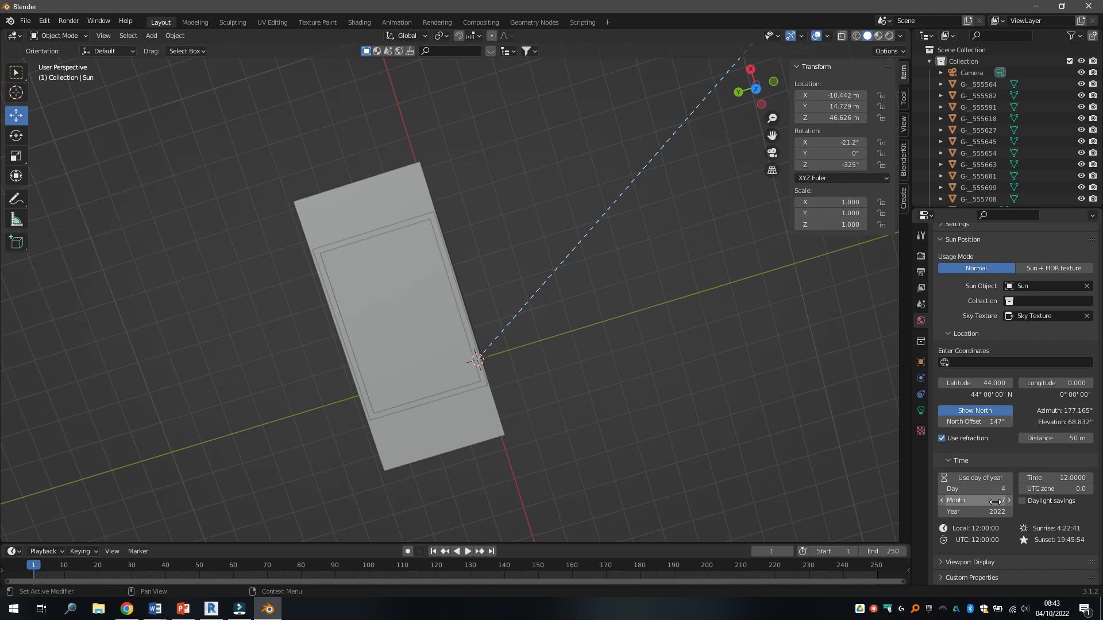
{"action": "left_click", "coordinate": [1056, 478]}
{"action": "type", "text": "10"}
{"action": "key", "text": "Return"}
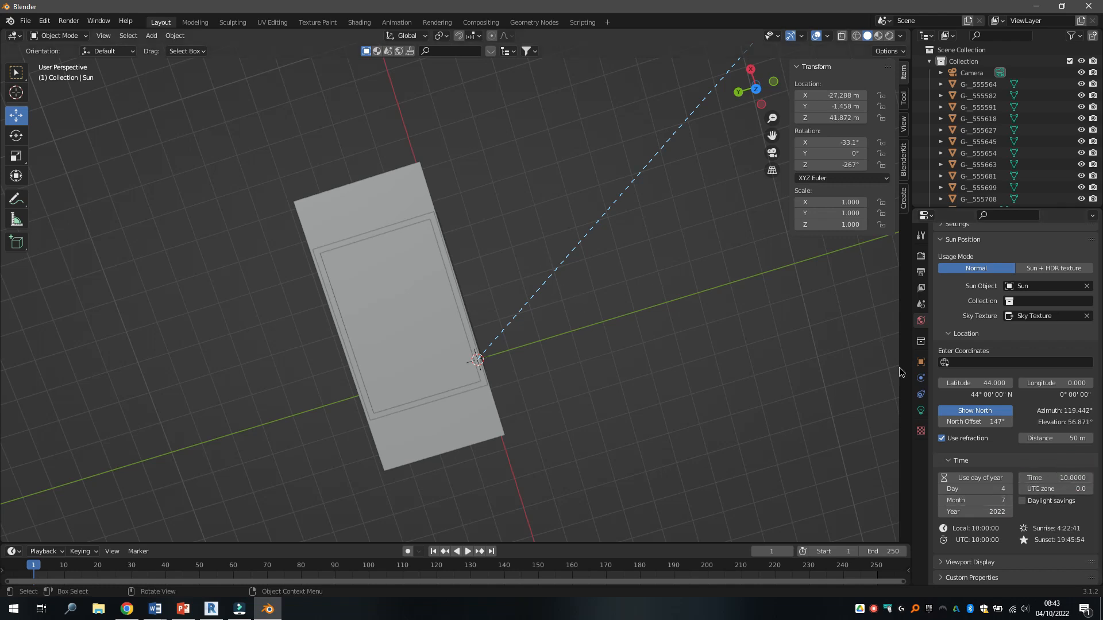
Step: Set the Sun Position north offset to 210° and show the room through the camera in rendered shading
{"action": "mouse_move", "coordinate": [983, 421]}
{"action": "left_mouse_down"}
{"action": "mouse_move", "coordinate": [1006, 421]}
{"action": "mouse_move", "coordinate": [993, 421]}
{"action": "left_mouse_up"}
{"action": "double_click", "coordinate": [997, 422]}
{"action": "type", "text": "210"}
{"action": "key", "text": "Return"}
{"action": "key", "text": "KP_0"}
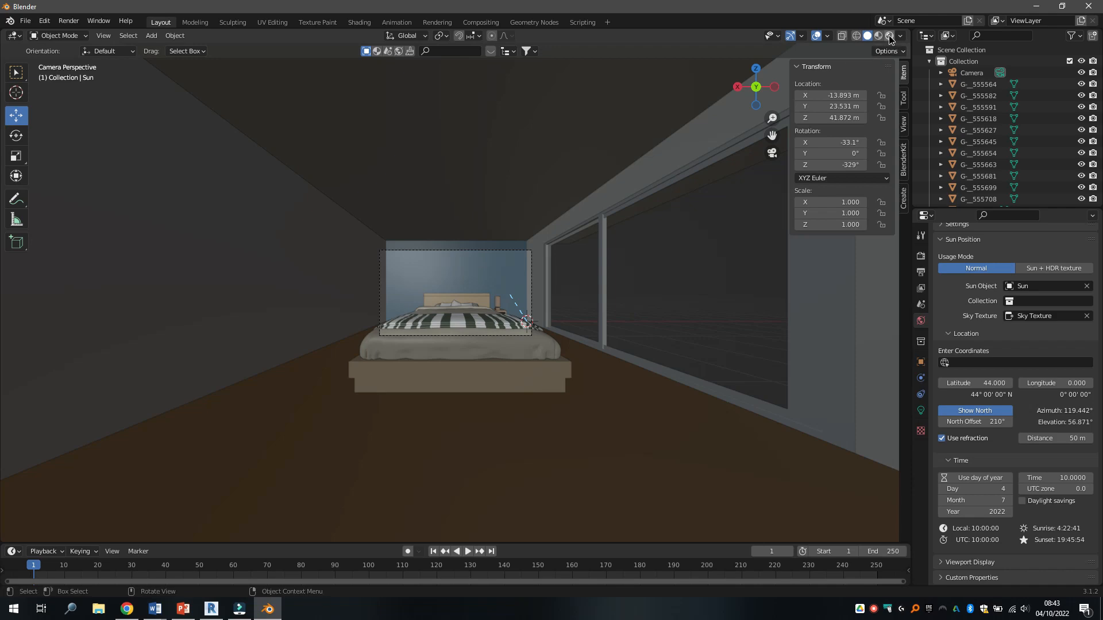
{"action": "left_click", "coordinate": [889, 36]}
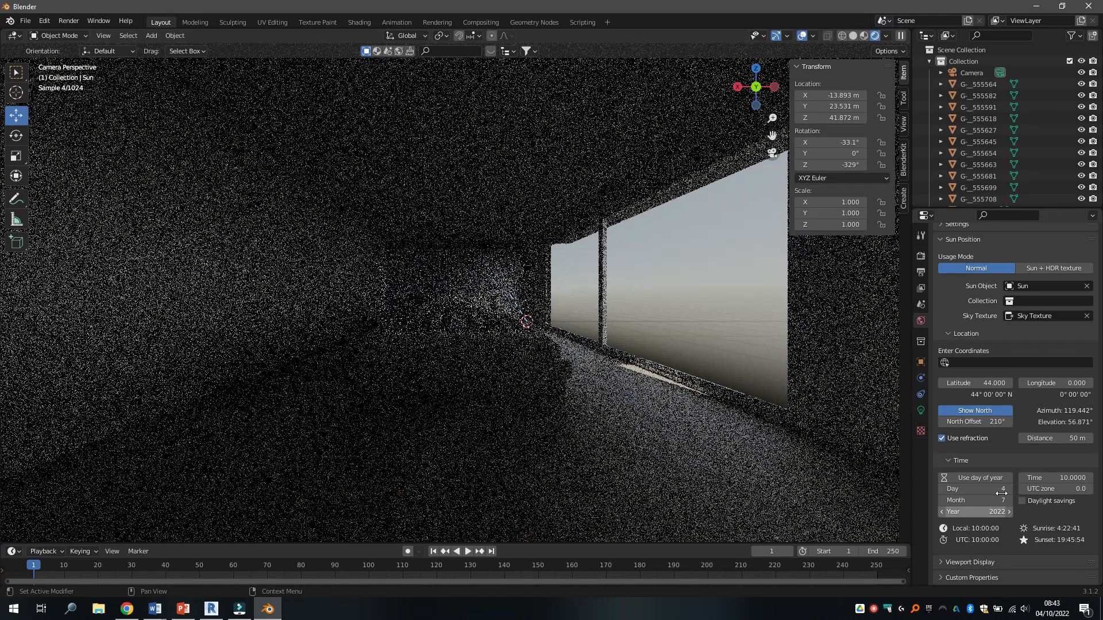
Step: Move the sun's time back to 6.79 and set the north offset to 222° to adjust the sunlight on the bed wall
{"action": "left_click_drag", "start_coordinate": [1062, 478], "coordinate": [1007, 478]}
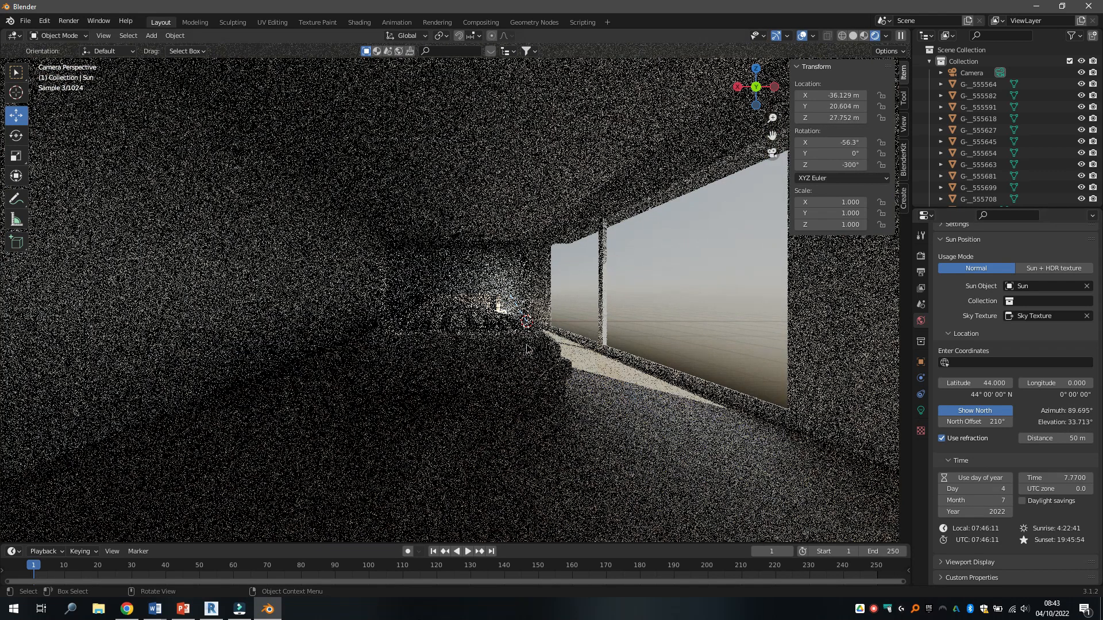
{"action": "left_click_drag", "start_coordinate": [1057, 478], "coordinate": [1036, 477]}
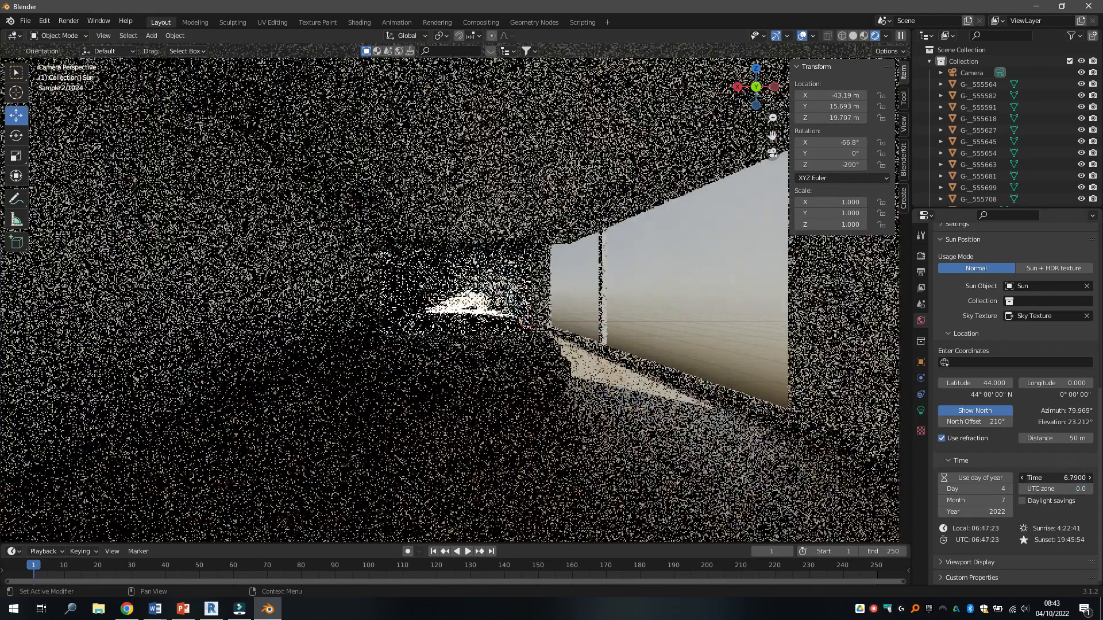
{"action": "scroll", "coordinate": [450, 298], "scroll_direction": "up", "scroll_amount": 6}
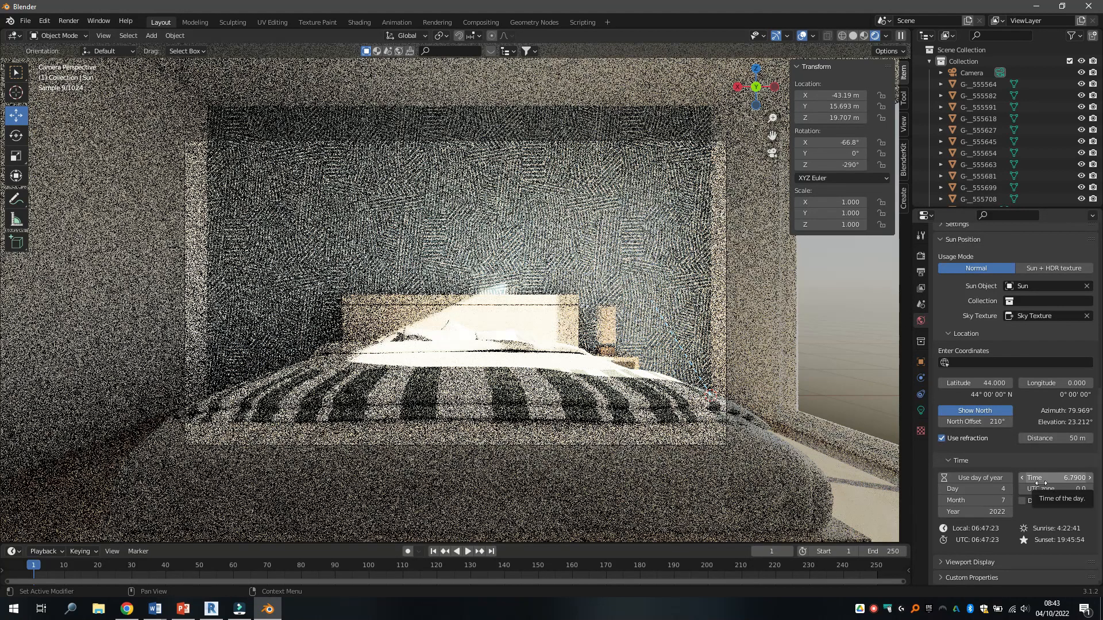
{"action": "left_click_drag", "start_coordinate": [989, 421], "coordinate": [998, 421]}
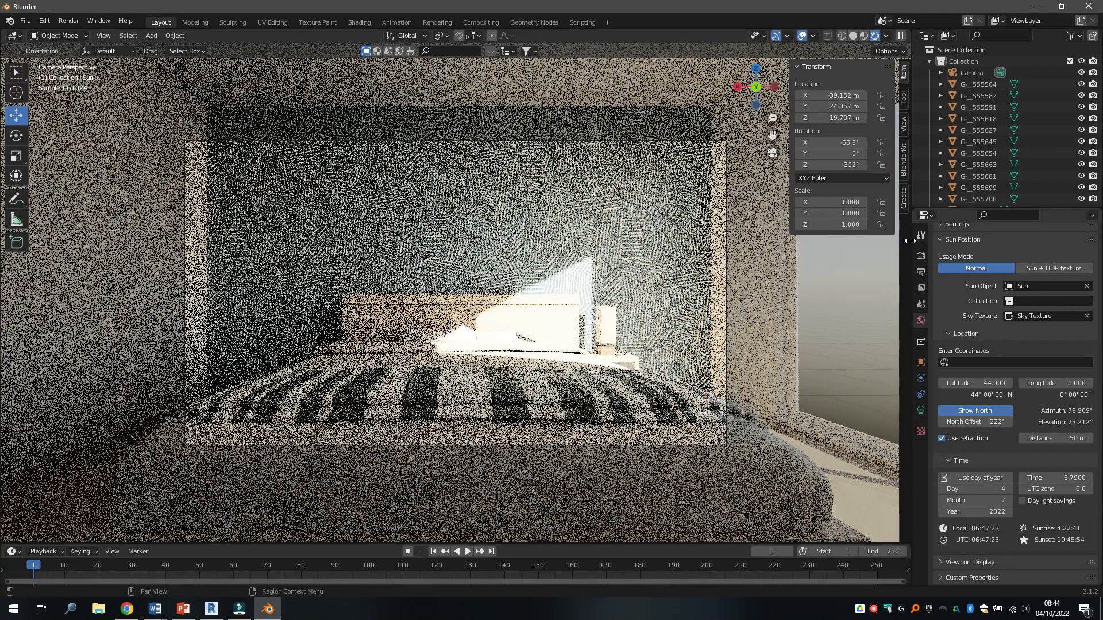
Step: Enable viewport denoising in the render sampling settings and set the render time limit to 60 seconds
{"action": "left_click", "coordinate": [921, 257]}
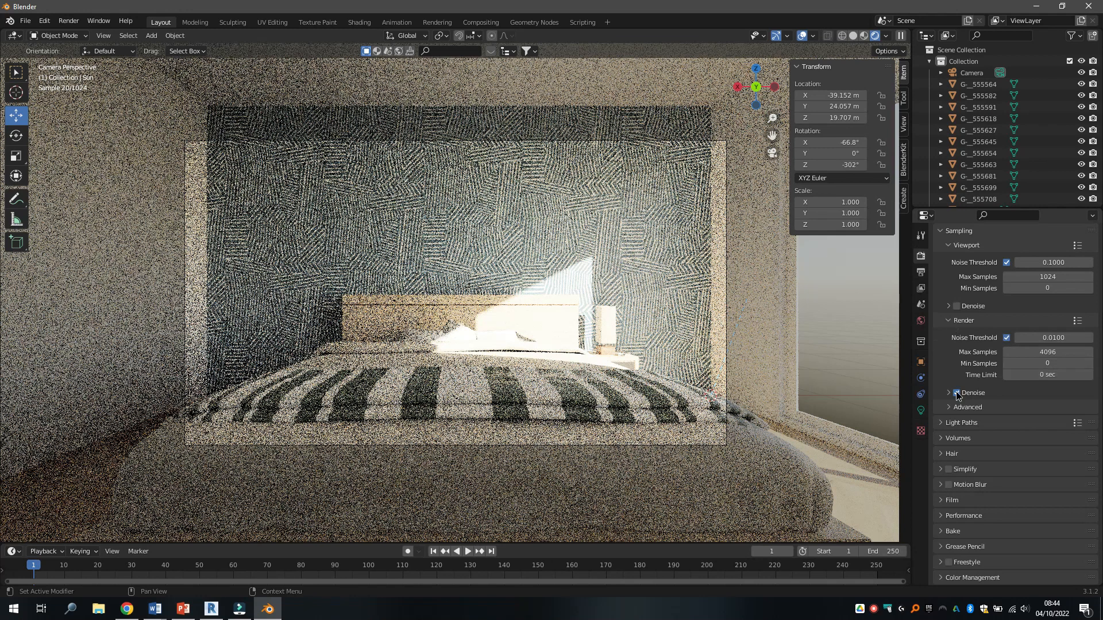
{"action": "left_click", "coordinate": [956, 306]}
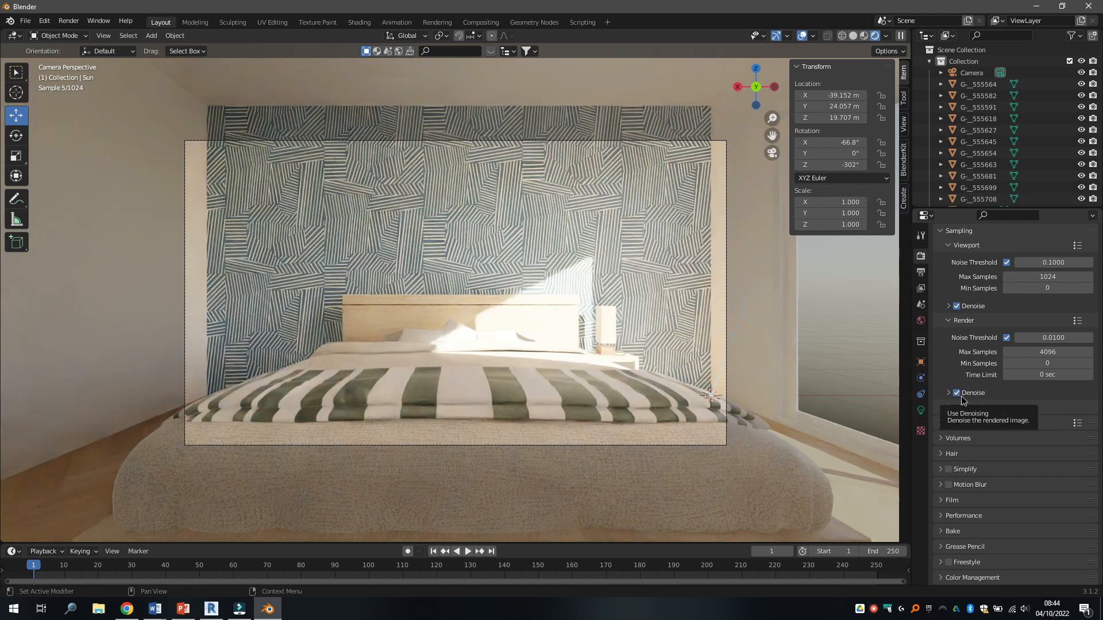
{"action": "left_click", "coordinate": [1053, 374]}
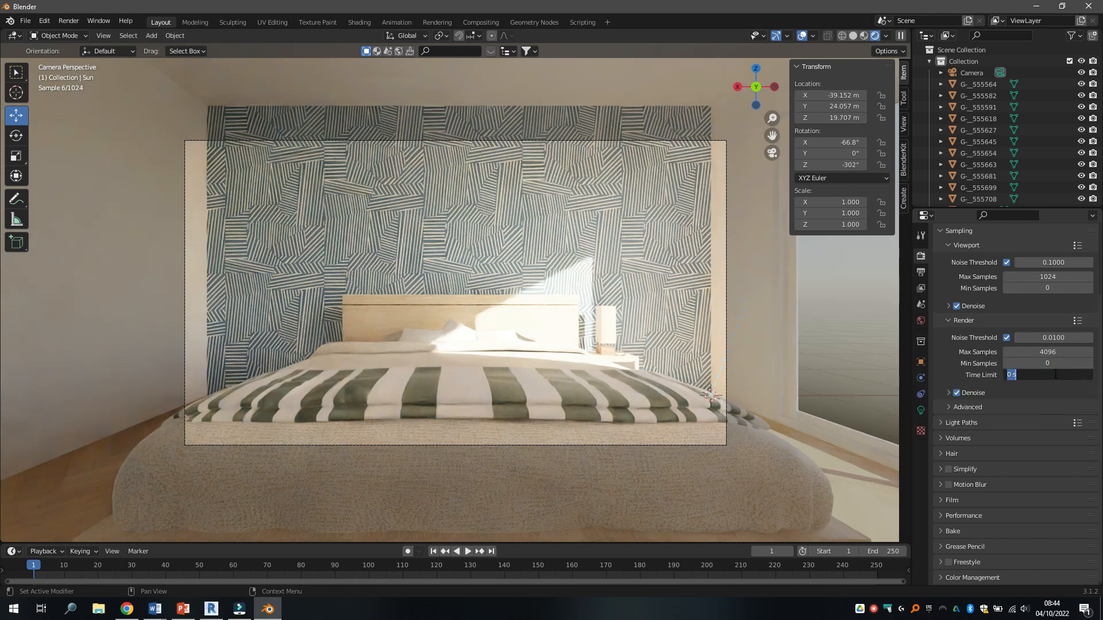
{"action": "type", "text": "6"}
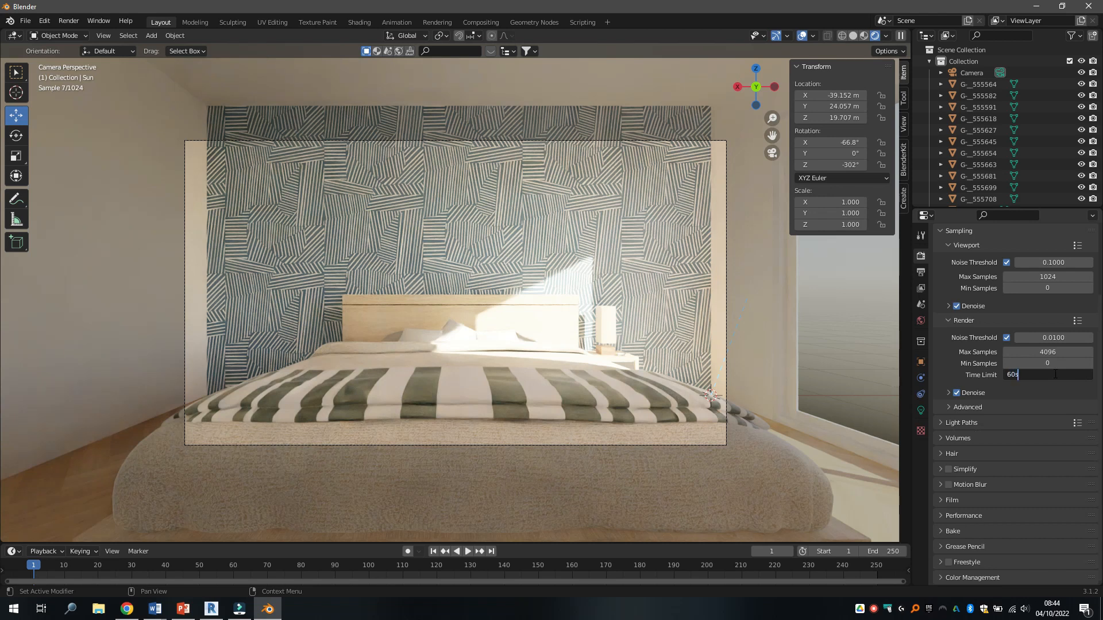
{"action": "type", "text": "0s"}
{"action": "key", "text": "Return"}
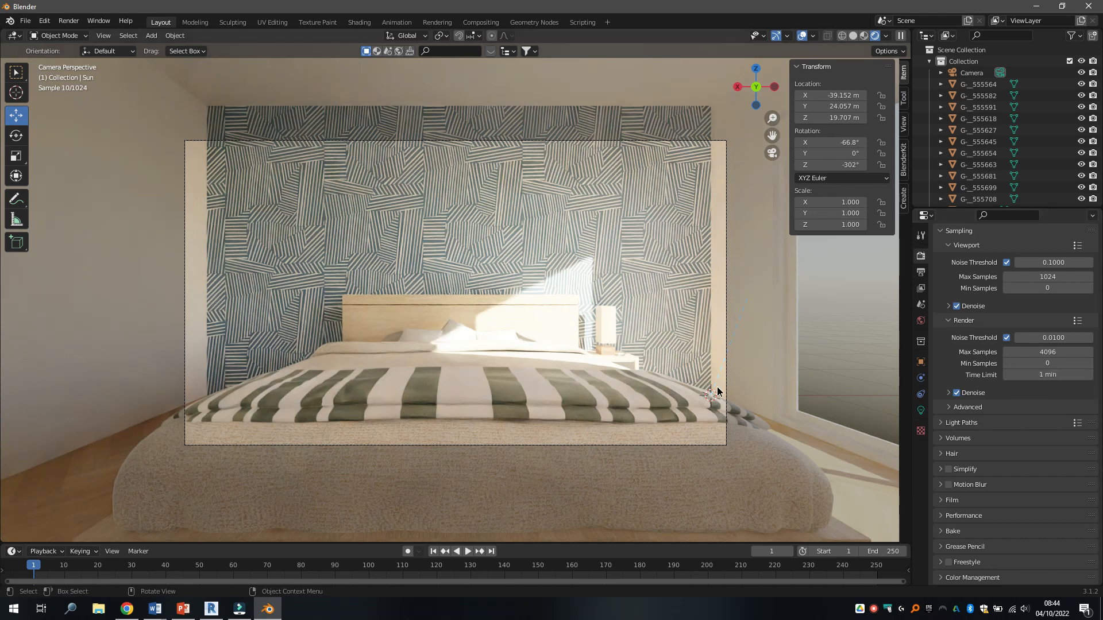
Step: Set the render time limit to 10 seconds and render the camera view
{"action": "left_click", "coordinate": [1054, 376]}
{"action": "type", "text": "10s"}
{"action": "key", "text": "Return"}
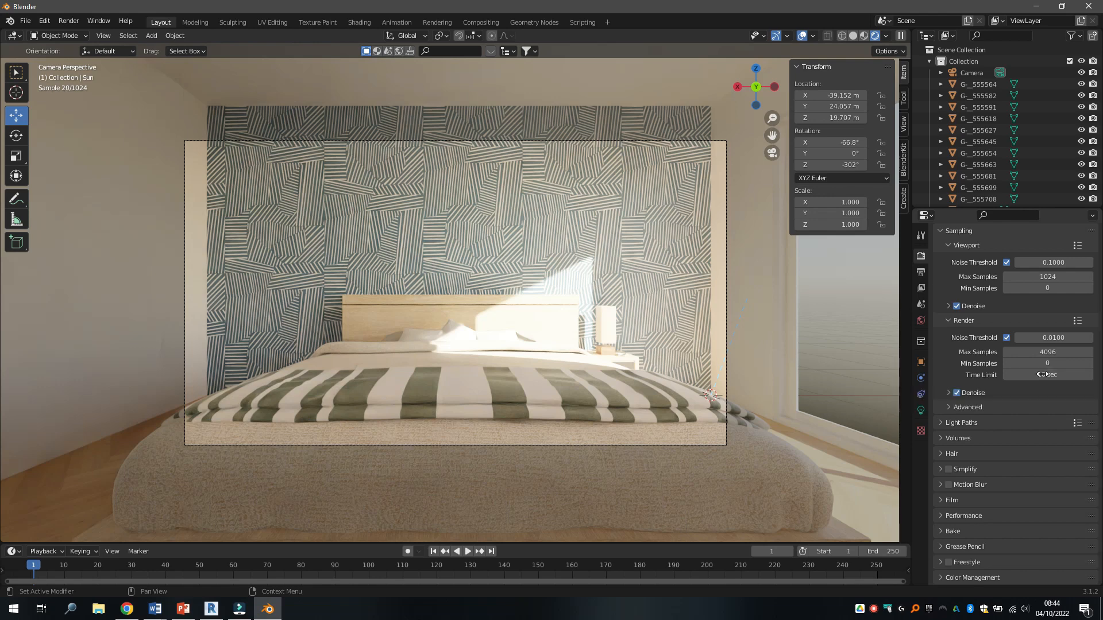
{"action": "key", "text": "F12"}
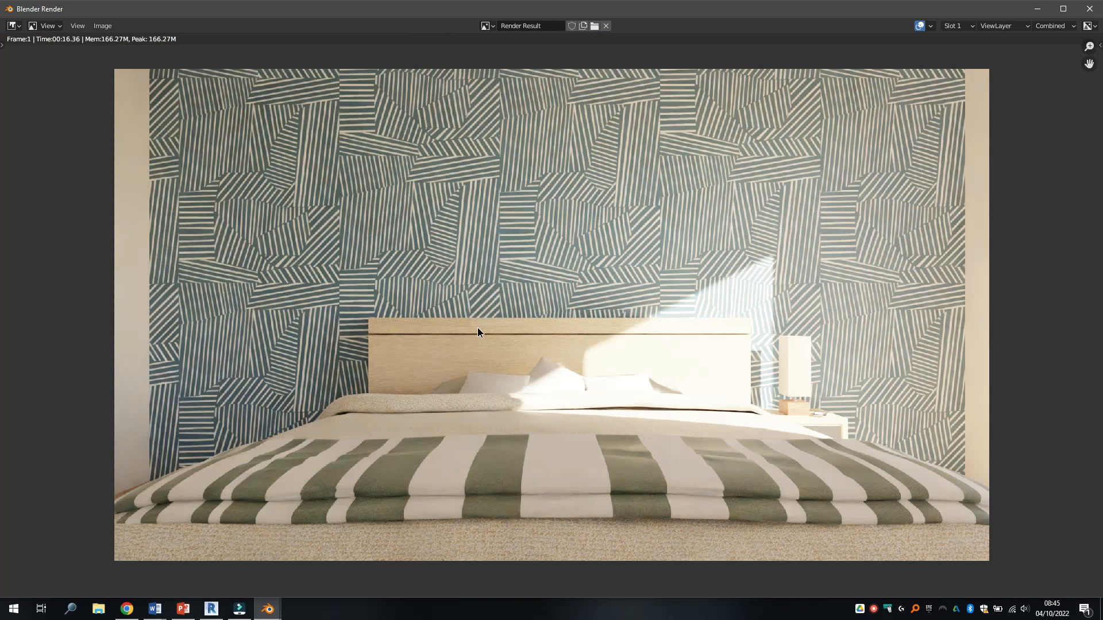
Step: Inspect the rendered bedroom image and open the file dialog for saving it as a new image
{"action": "scroll", "coordinate": [655, 338], "scroll_direction": "up", "scroll_amount": 1}
{"action": "scroll", "coordinate": [655, 342], "scroll_direction": "down", "scroll_amount": 1}
{"action": "scroll", "coordinate": [239, 331], "scroll_direction": "down", "scroll_amount": 2}
{"action": "scroll", "coordinate": [266, 339], "scroll_direction": "up", "scroll_amount": 2}
{"action": "left_click", "coordinate": [102, 25]}
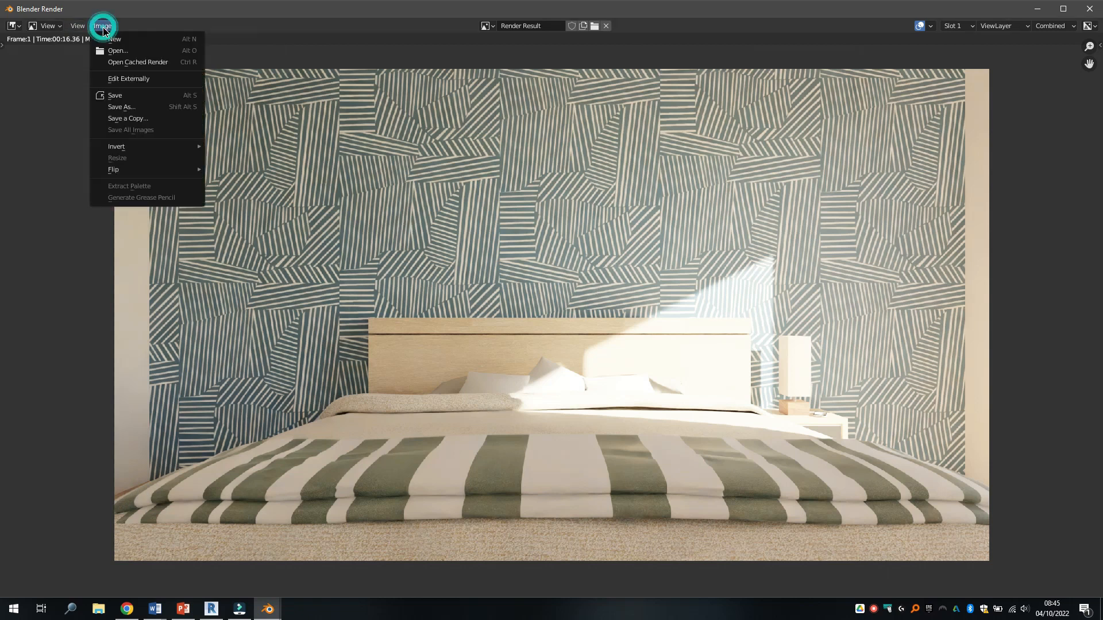
{"action": "left_click", "coordinate": [122, 108]}
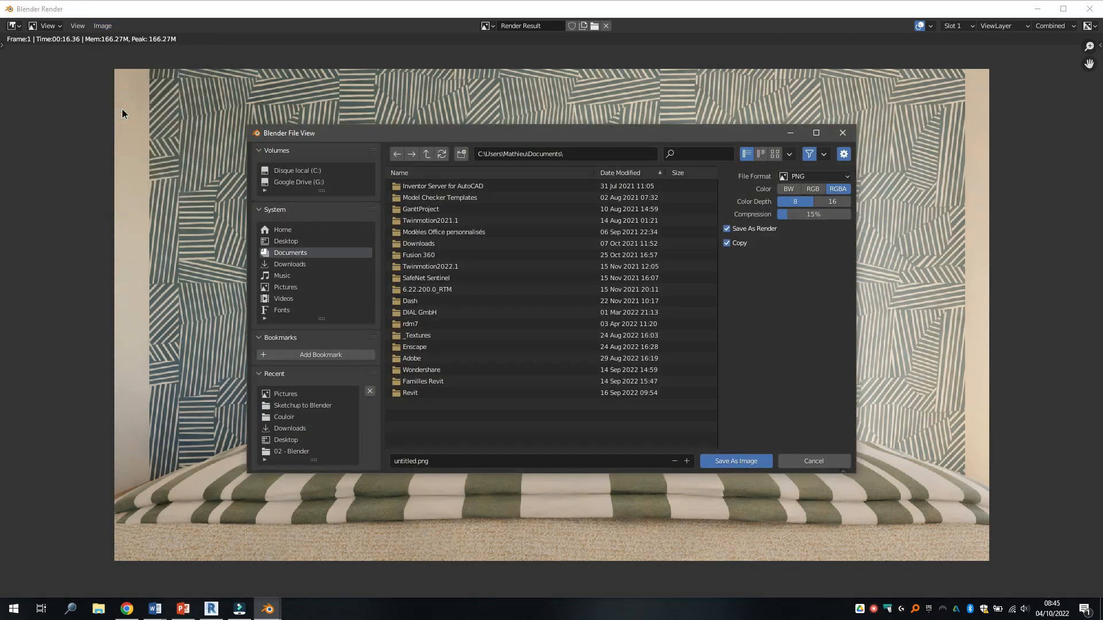